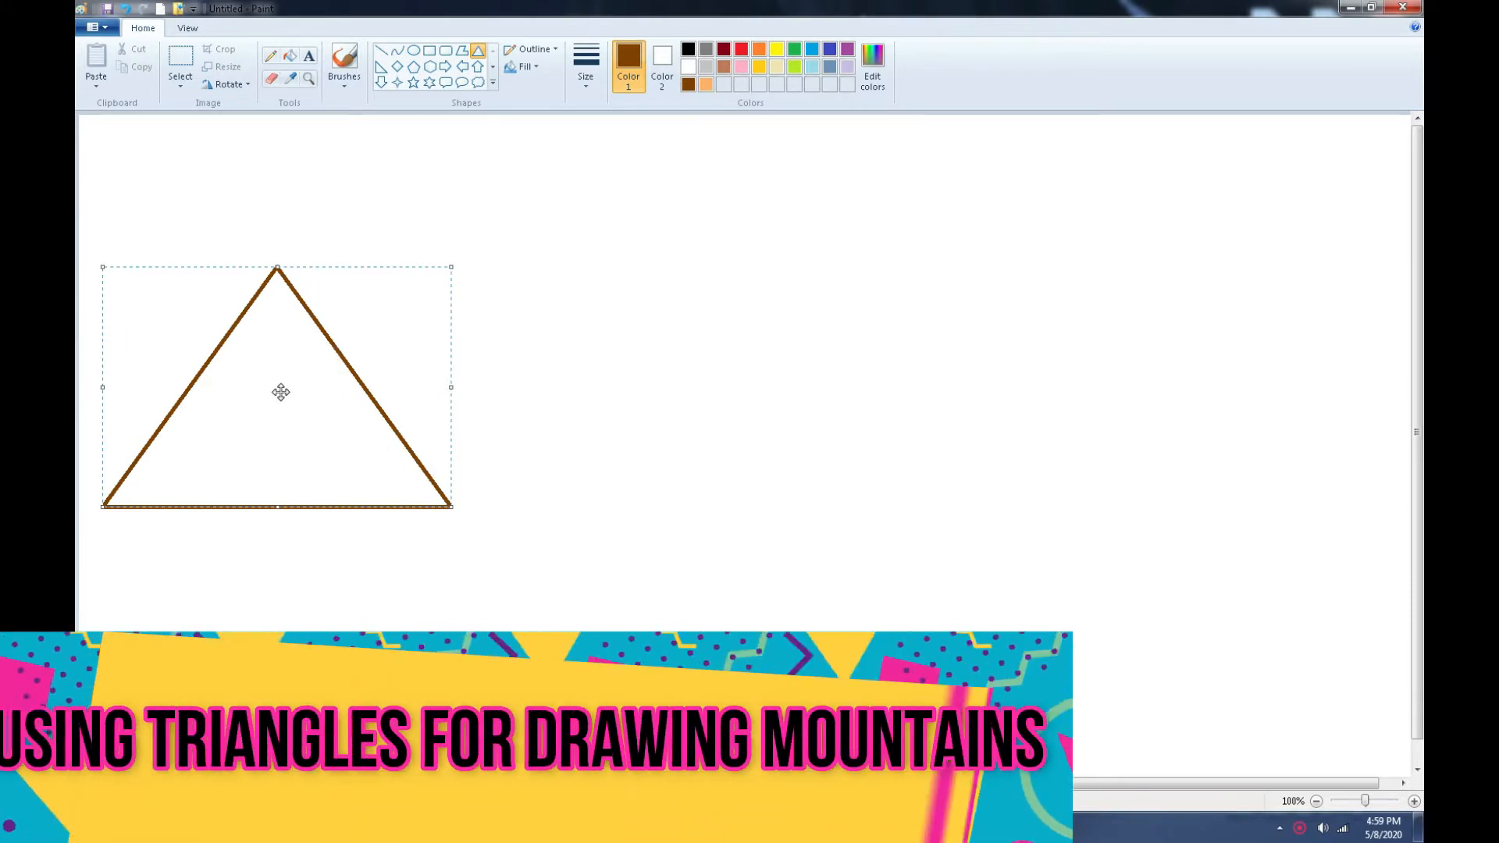
# - Move the brown triangle higher and erase its pointed tip and entire base line
pyautogui.moveTo(281, 391); pyautogui.dragTo(289, 308)
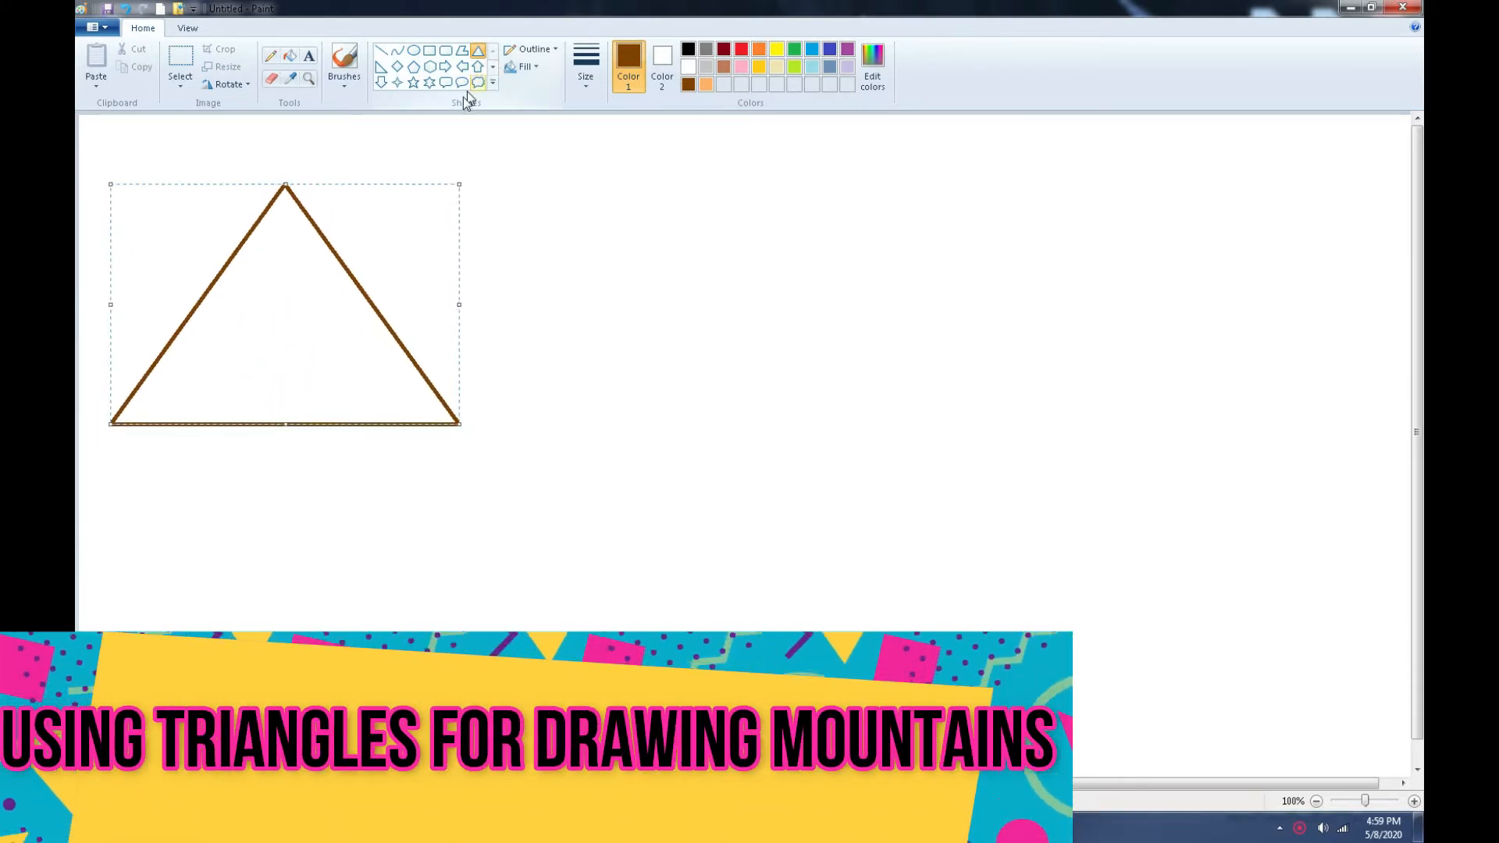
pyautogui.click(271, 78)
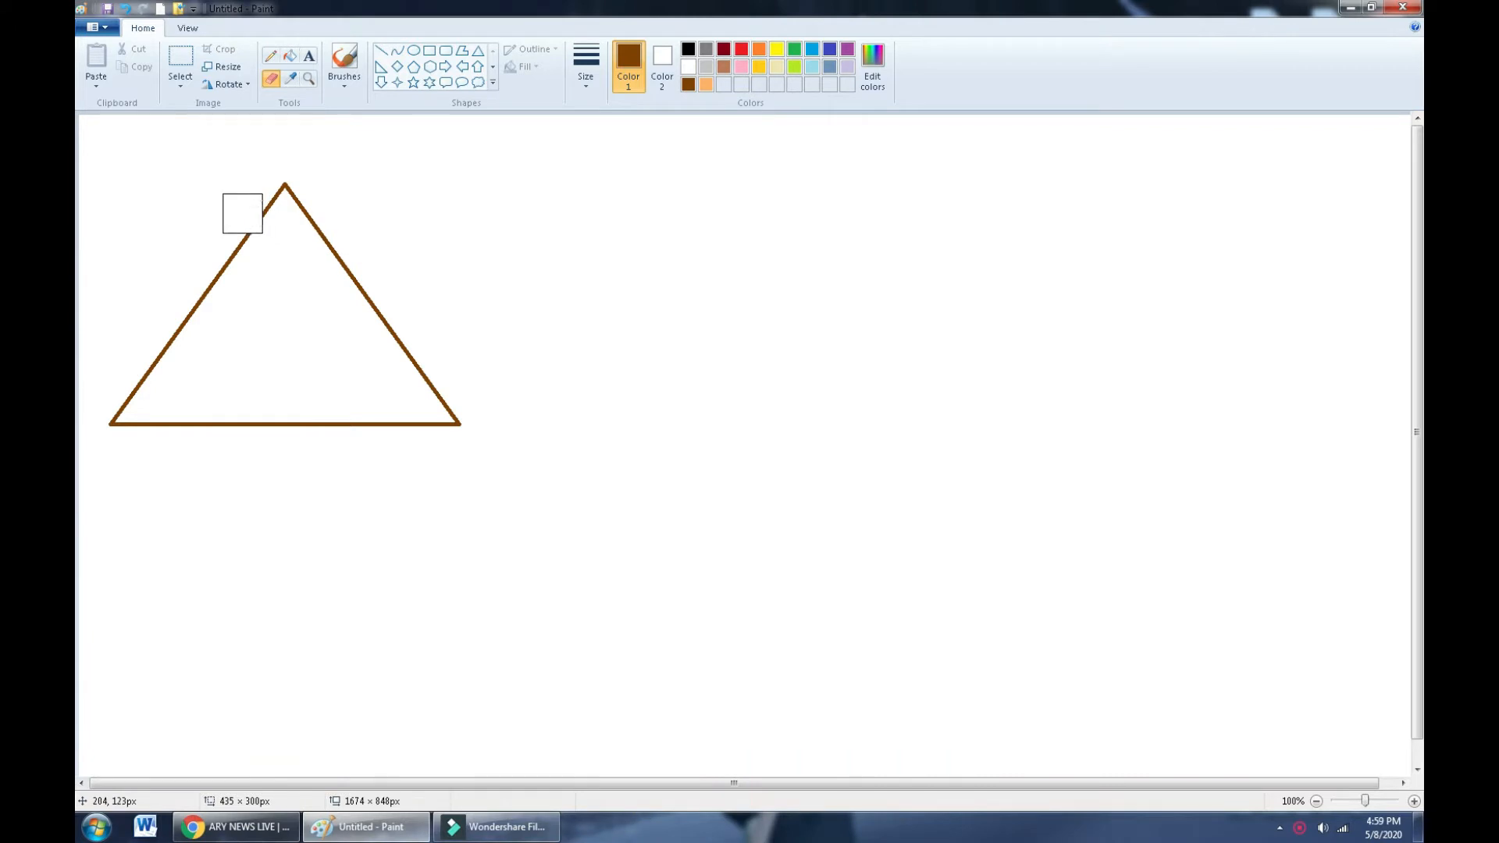
pyautogui.moveTo(261, 206)
pyautogui.mouseDown()
pyautogui.moveTo(314, 191)
pyautogui.moveTo(321, 208)
pyautogui.moveTo(288, 211)
pyautogui.mouseUp()
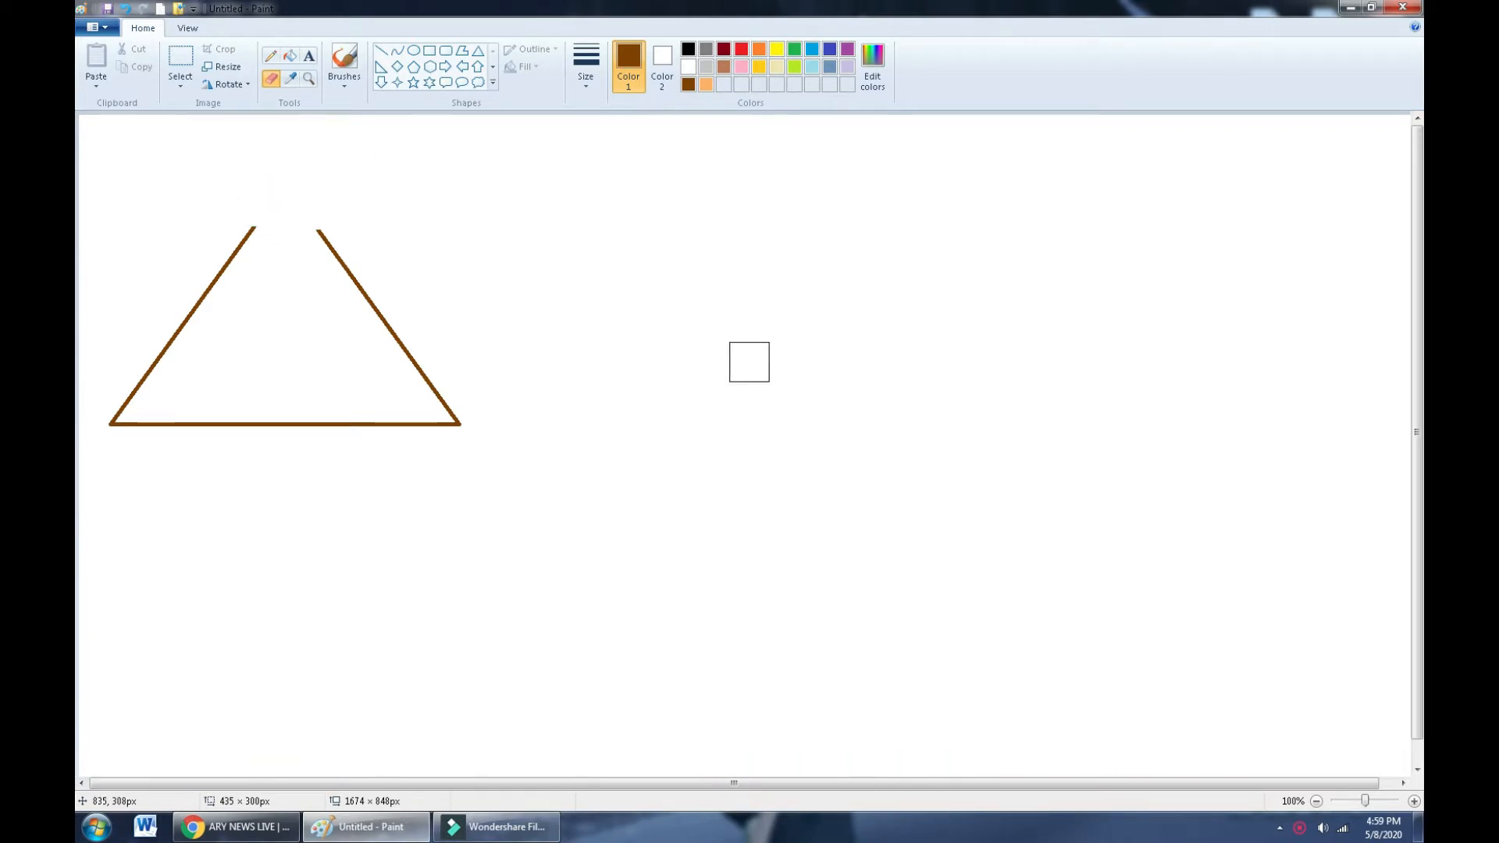
pyautogui.moveTo(464, 439); pyautogui.dragTo(297, 423)
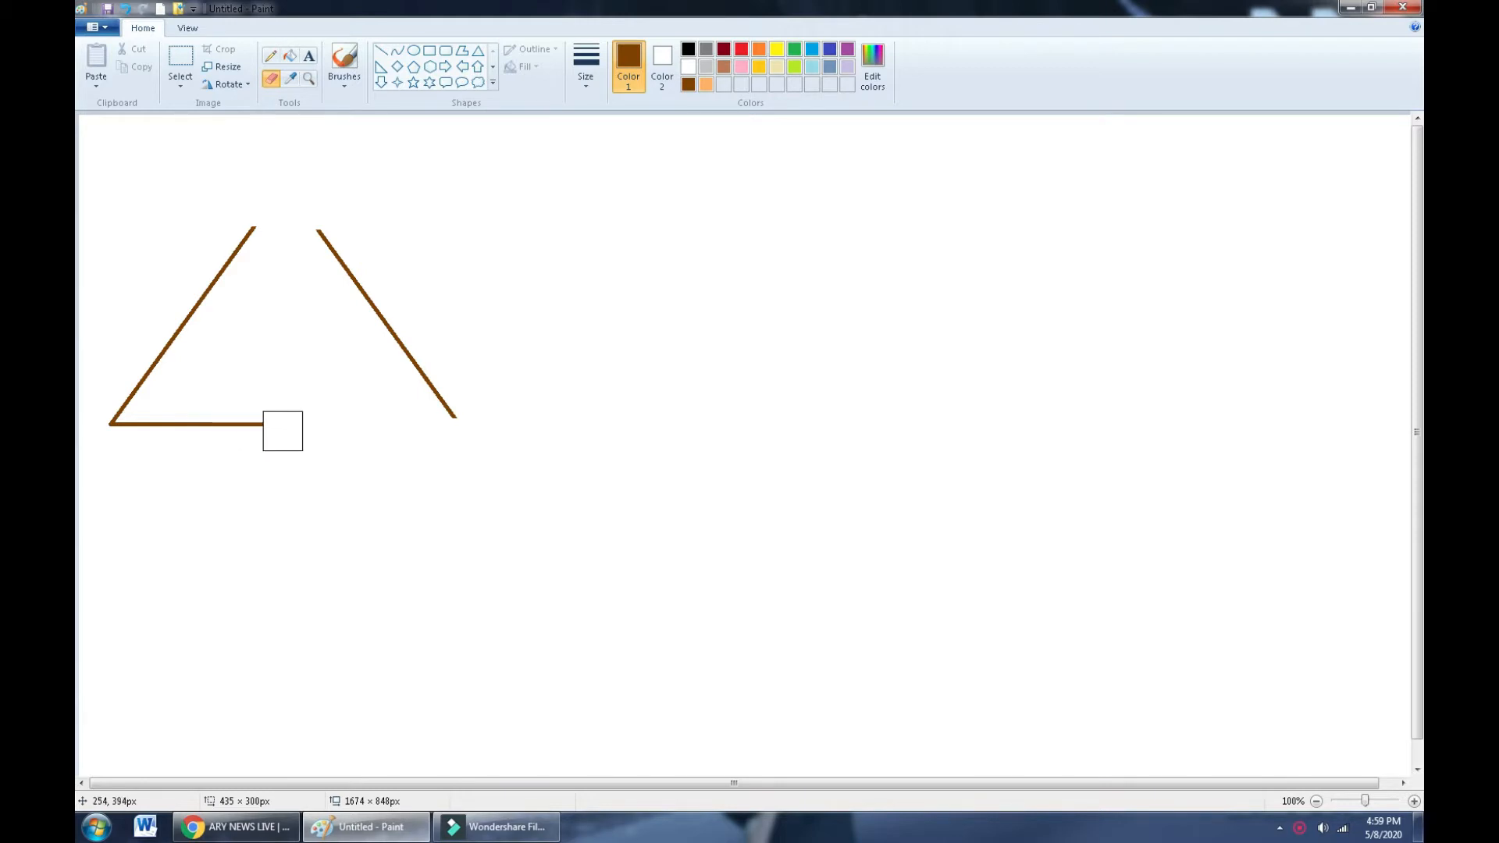
pyautogui.moveTo(282, 430); pyautogui.dragTo(117, 438)
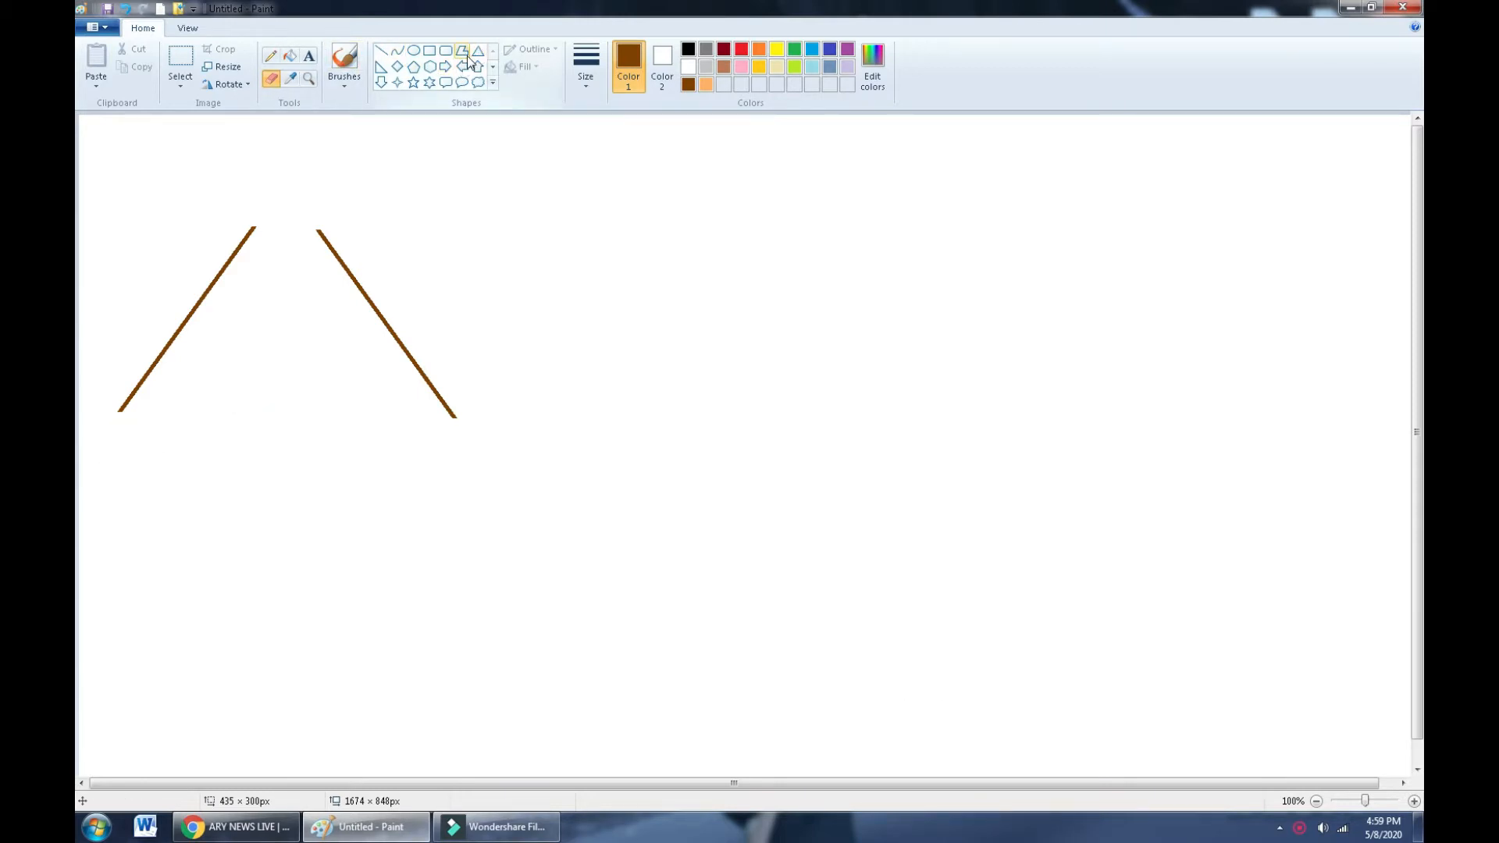
# - Using a brush from the Brushes gallery in brown, paint a wavy base under the first mountain
pyautogui.click(348, 87)
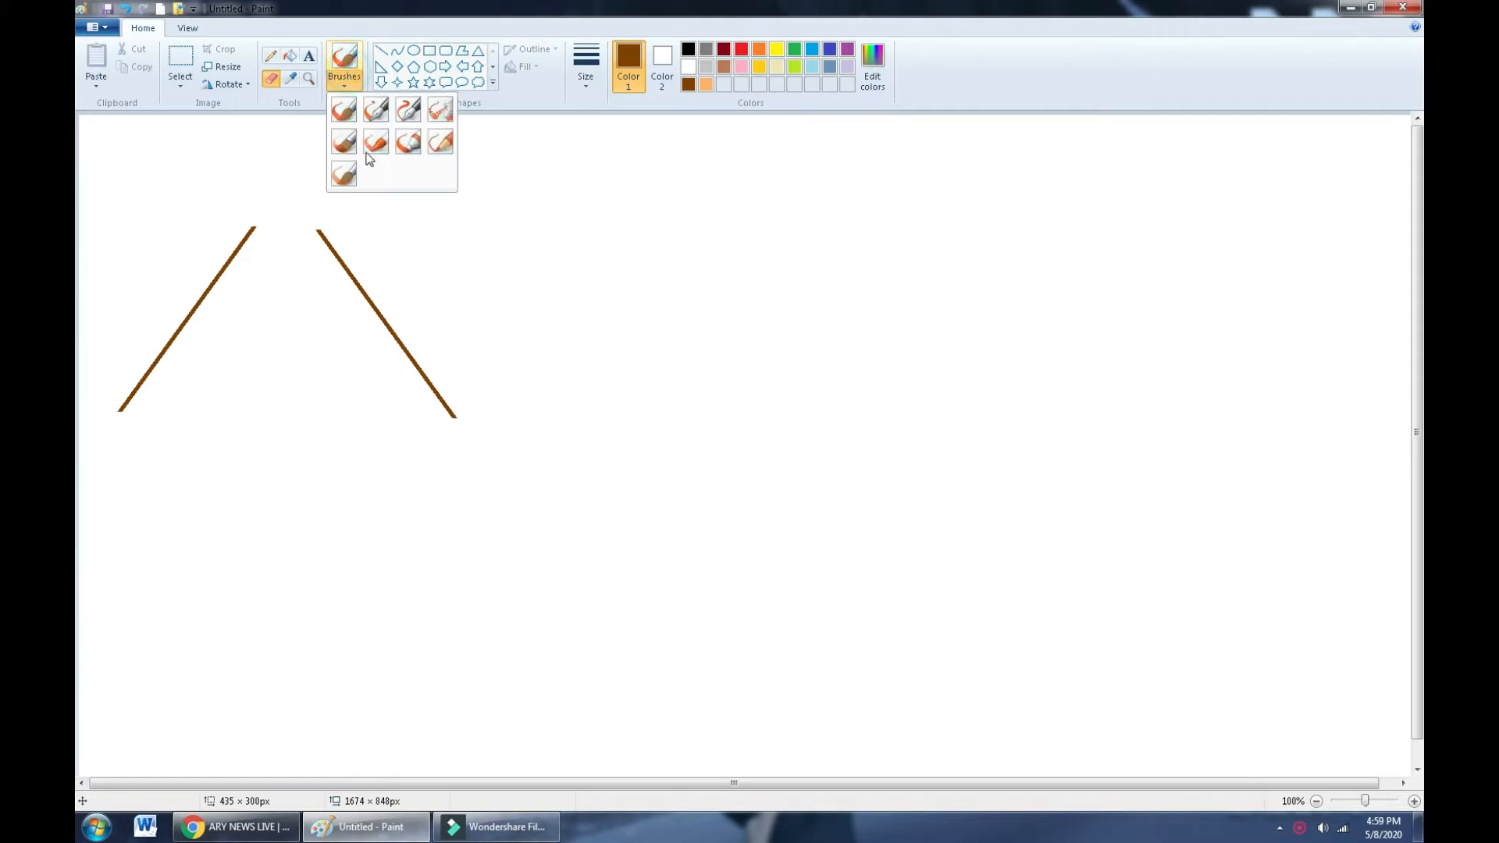
pyautogui.click(441, 145)
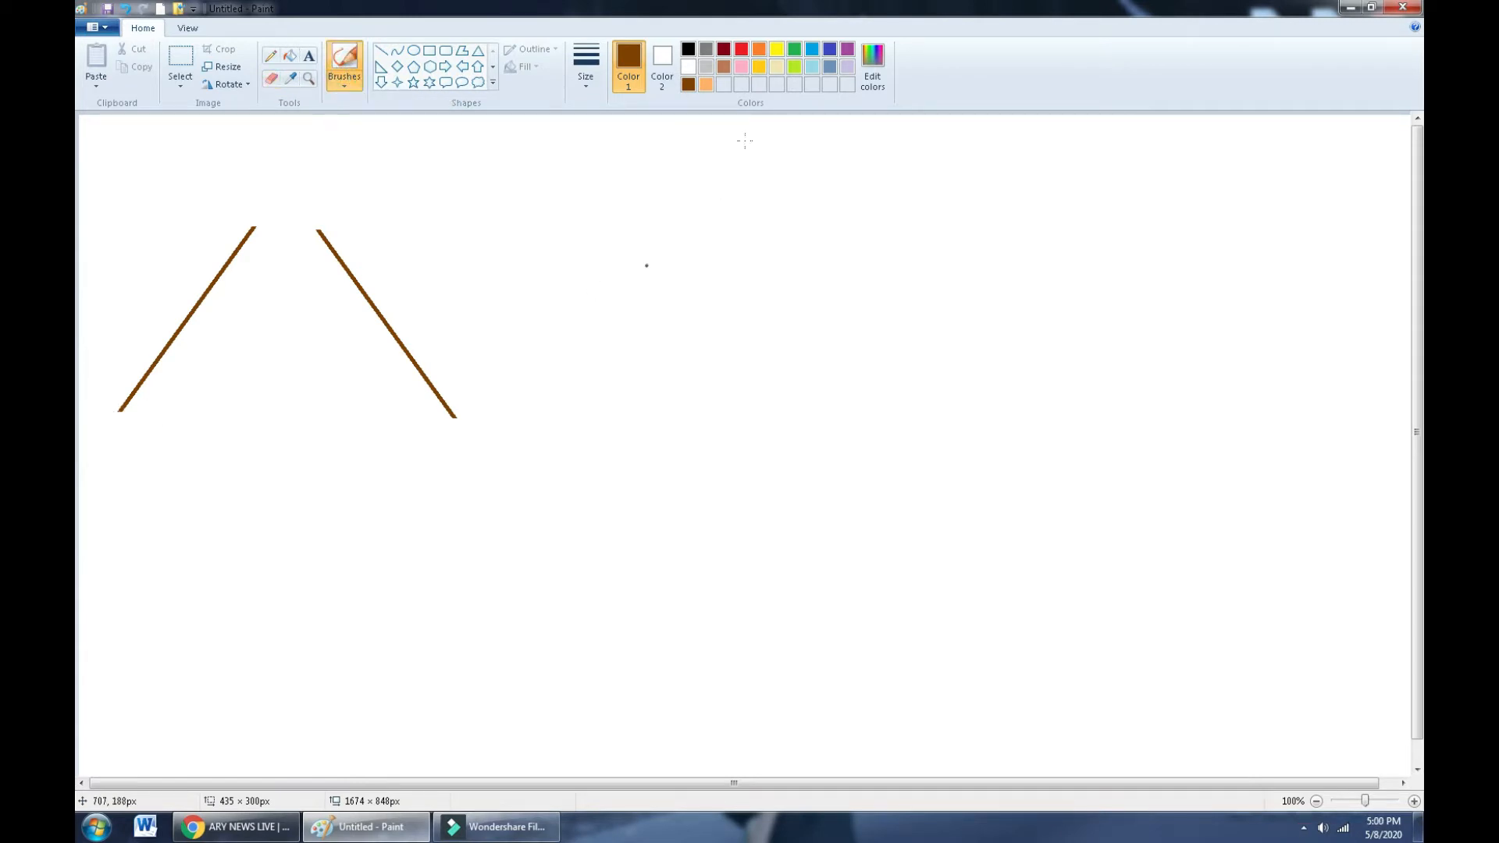
pyautogui.click(811, 52)
pyautogui.click(688, 86)
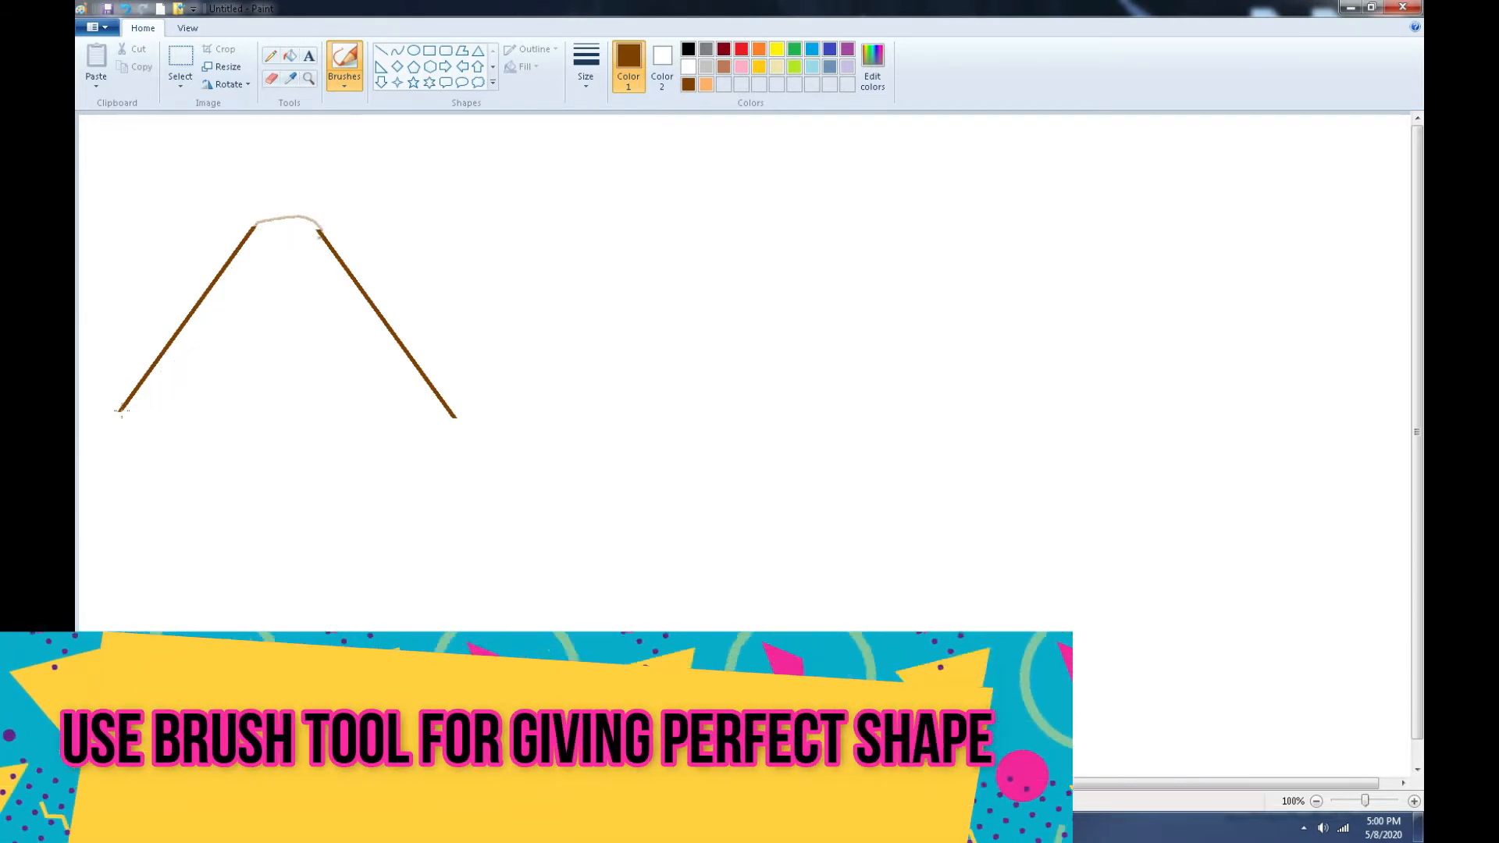
pyautogui.moveTo(121, 412); pyautogui.dragTo(222, 387)
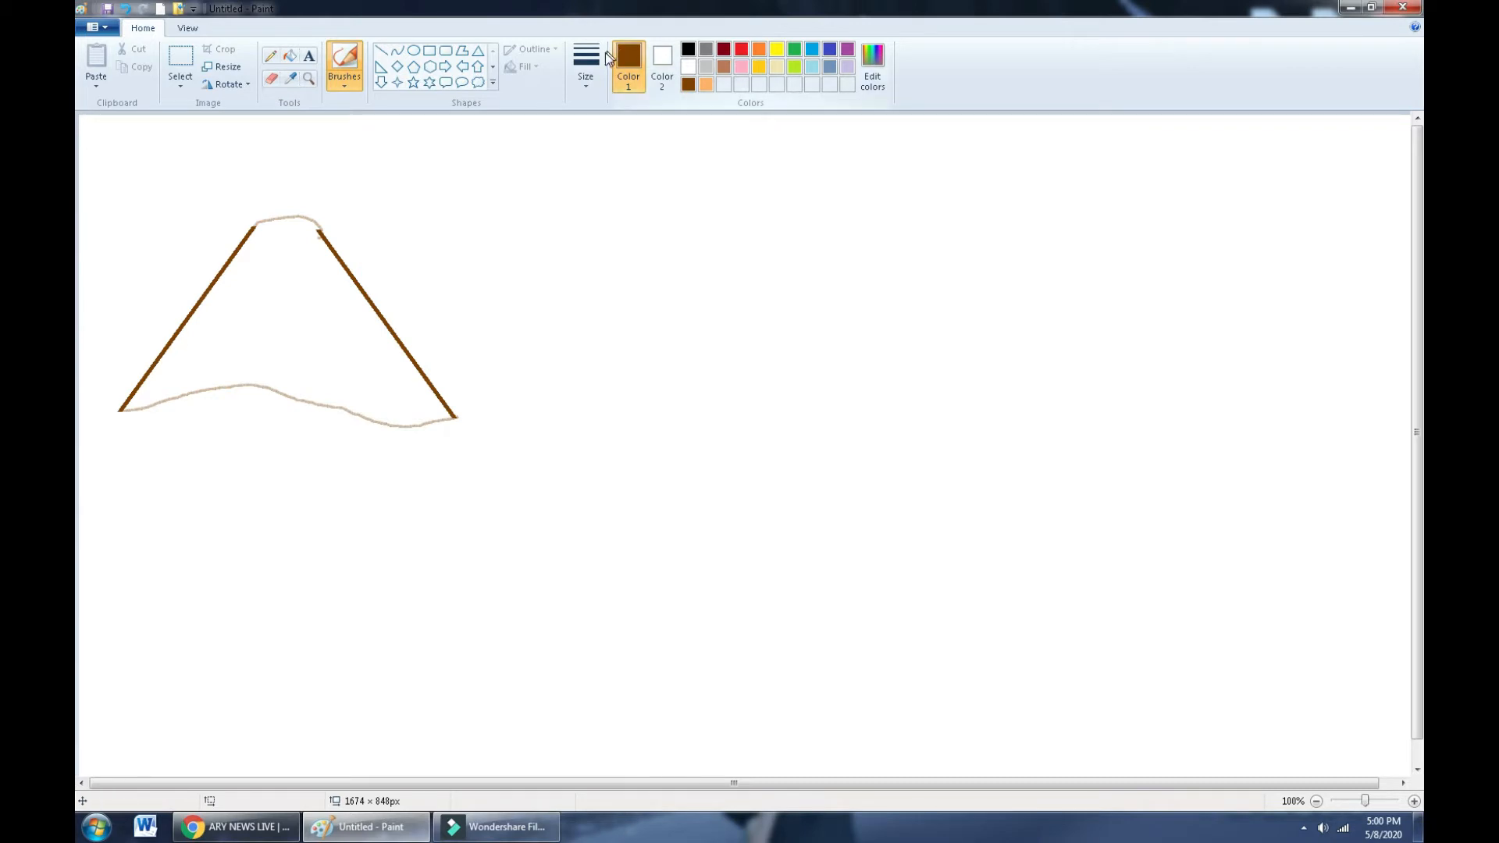
pyautogui.click(477, 50)
# - Draw a second brown triangle overlapping the first mountain, then erase its tip and base
pyautogui.moveTo(365, 383); pyautogui.dragTo(600, 191)
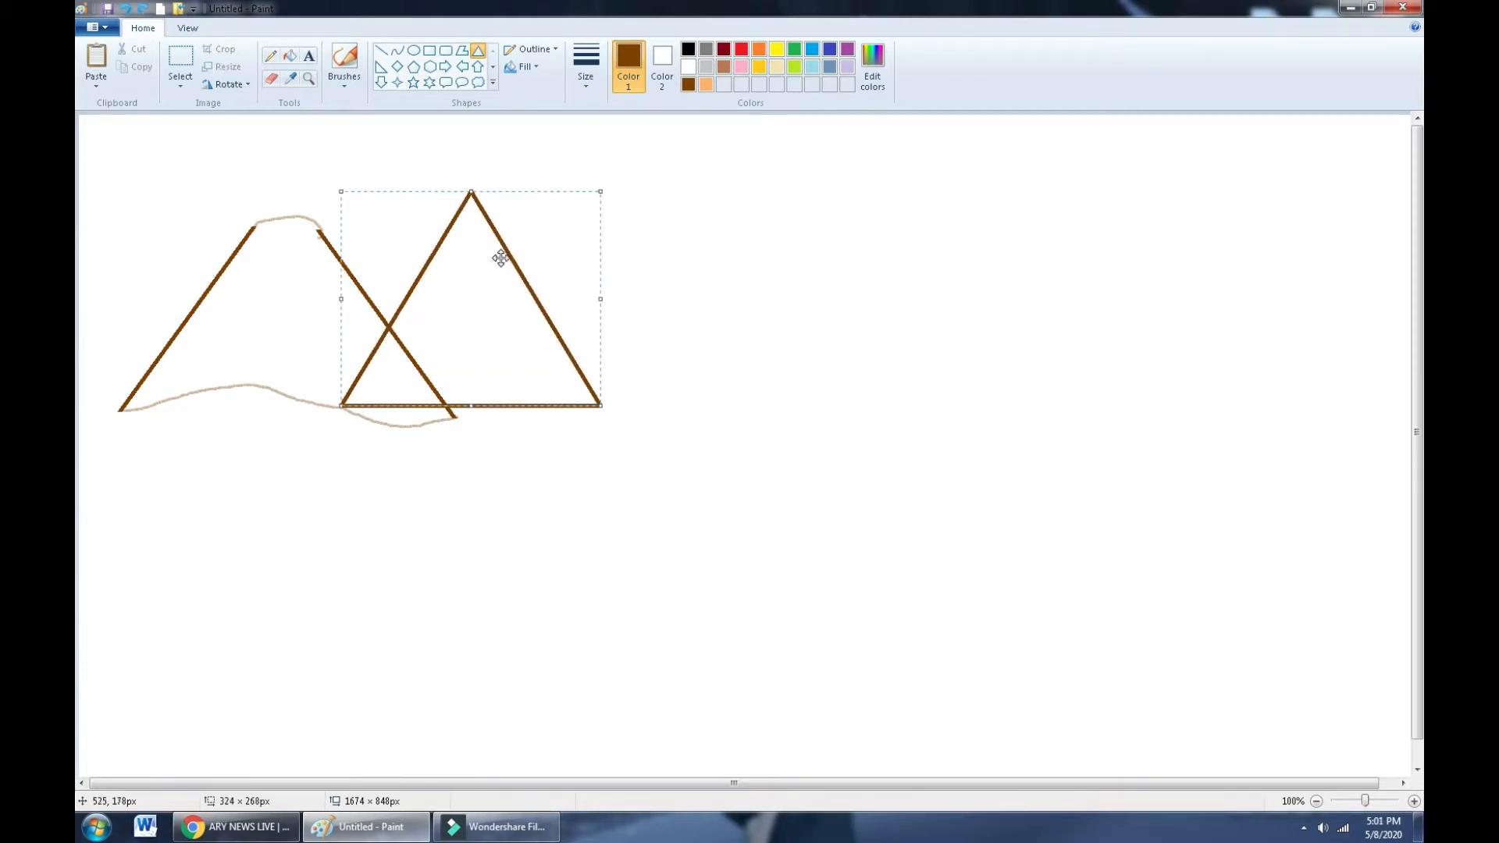
pyautogui.moveTo(484, 260)
pyautogui.mouseDown()
pyautogui.moveTo(468, 254)
pyautogui.moveTo(472, 266)
pyautogui.mouseUp()
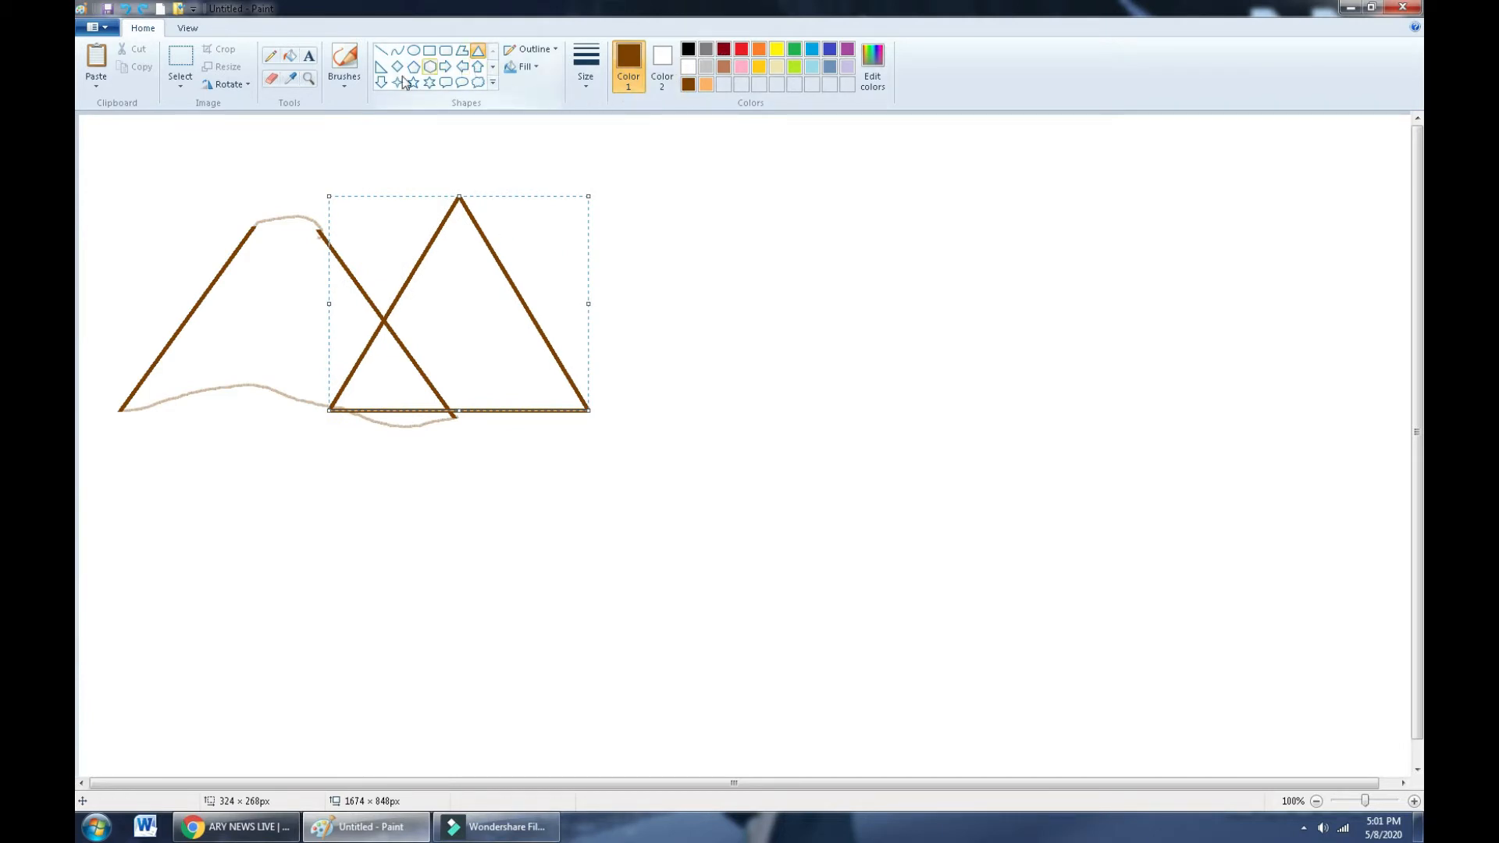
pyautogui.click(271, 78)
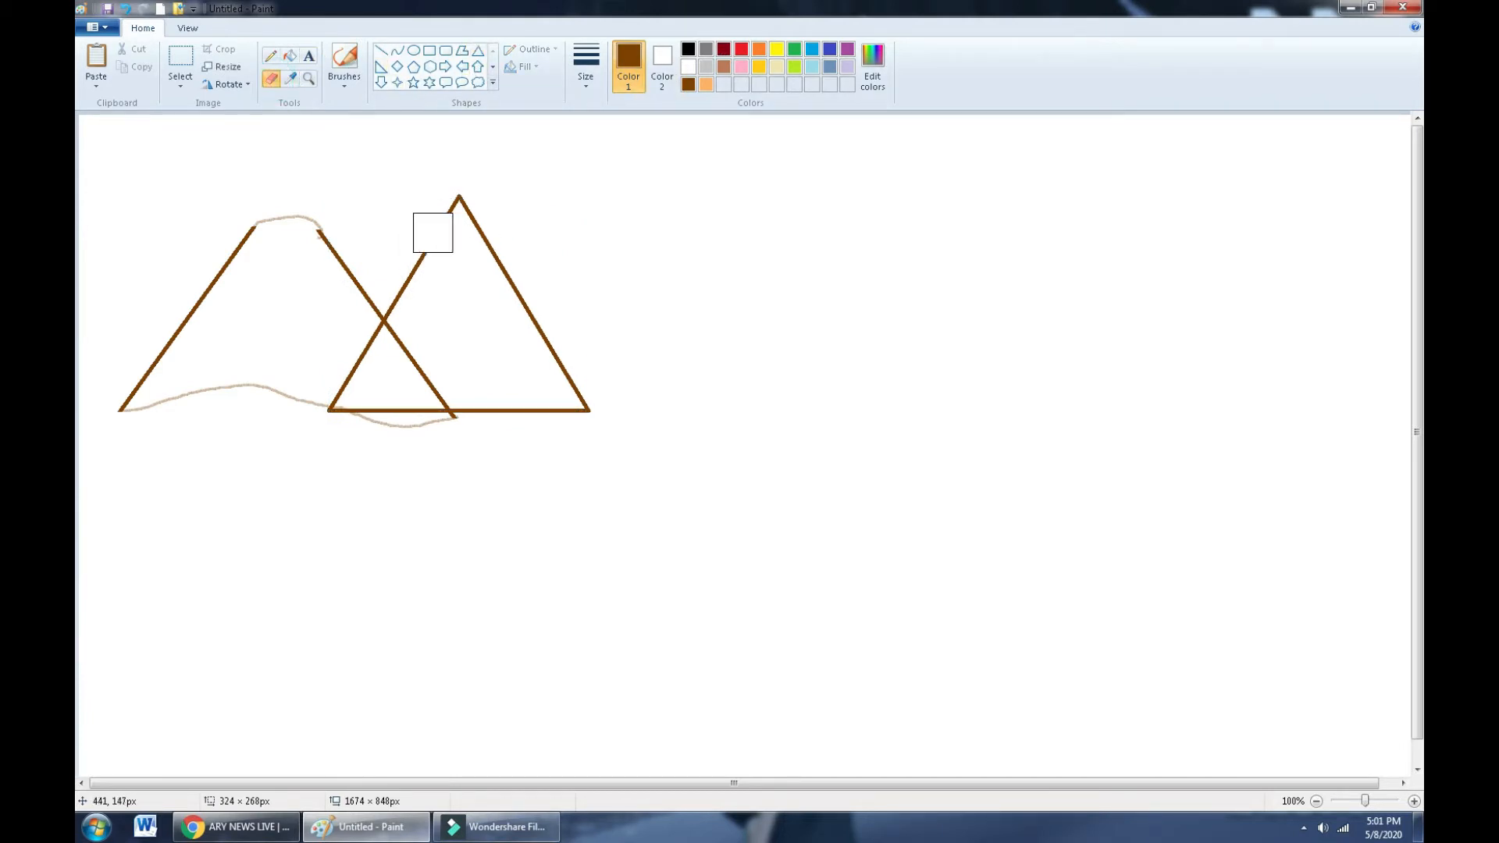
pyautogui.moveTo(429, 211)
pyautogui.mouseDown()
pyautogui.moveTo(512, 206)
pyautogui.moveTo(430, 221)
pyautogui.mouseUp()
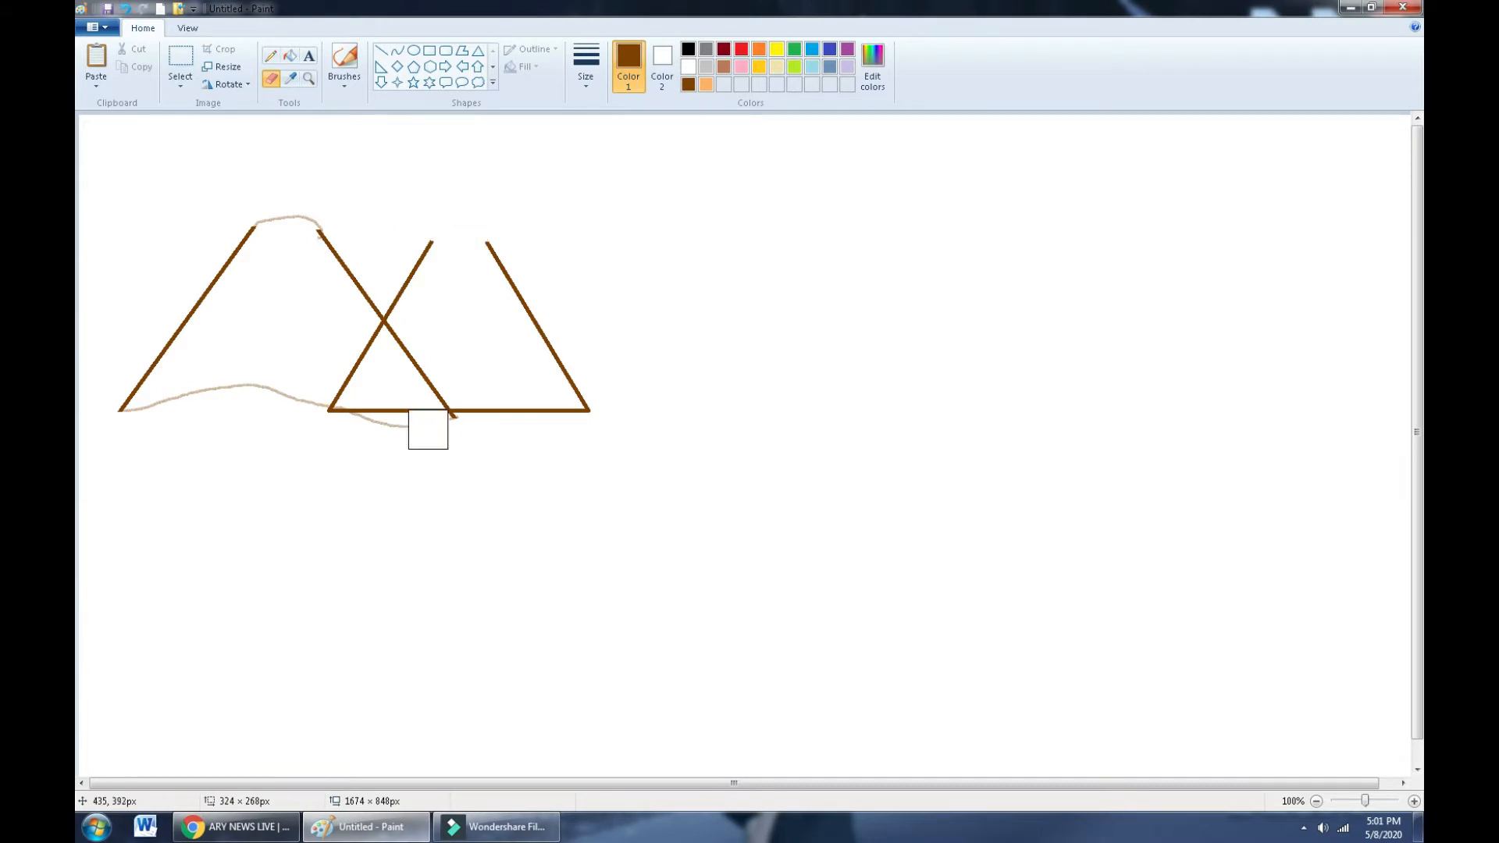
pyautogui.moveTo(428, 429)
pyautogui.mouseDown()
pyautogui.moveTo(342, 396)
pyautogui.moveTo(368, 340)
pyautogui.moveTo(443, 452)
pyautogui.moveTo(469, 421)
pyautogui.moveTo(583, 419)
pyautogui.moveTo(571, 395)
pyautogui.moveTo(582, 404)
pyautogui.moveTo(438, 414)
pyautogui.mouseUp()
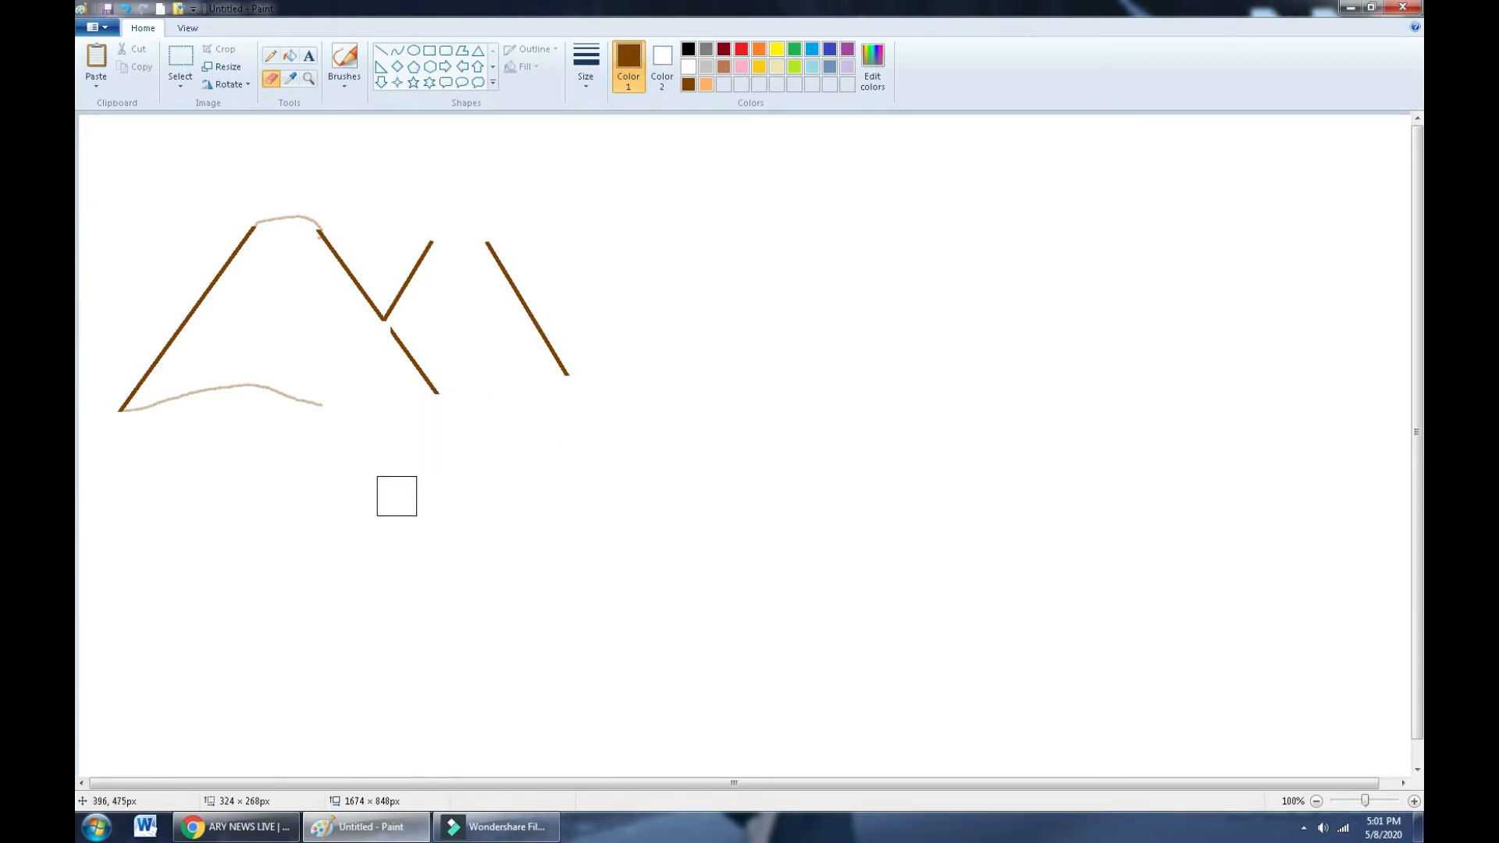
pyautogui.click(477, 50)
pyautogui.click(345, 62)
pyautogui.click(347, 86)
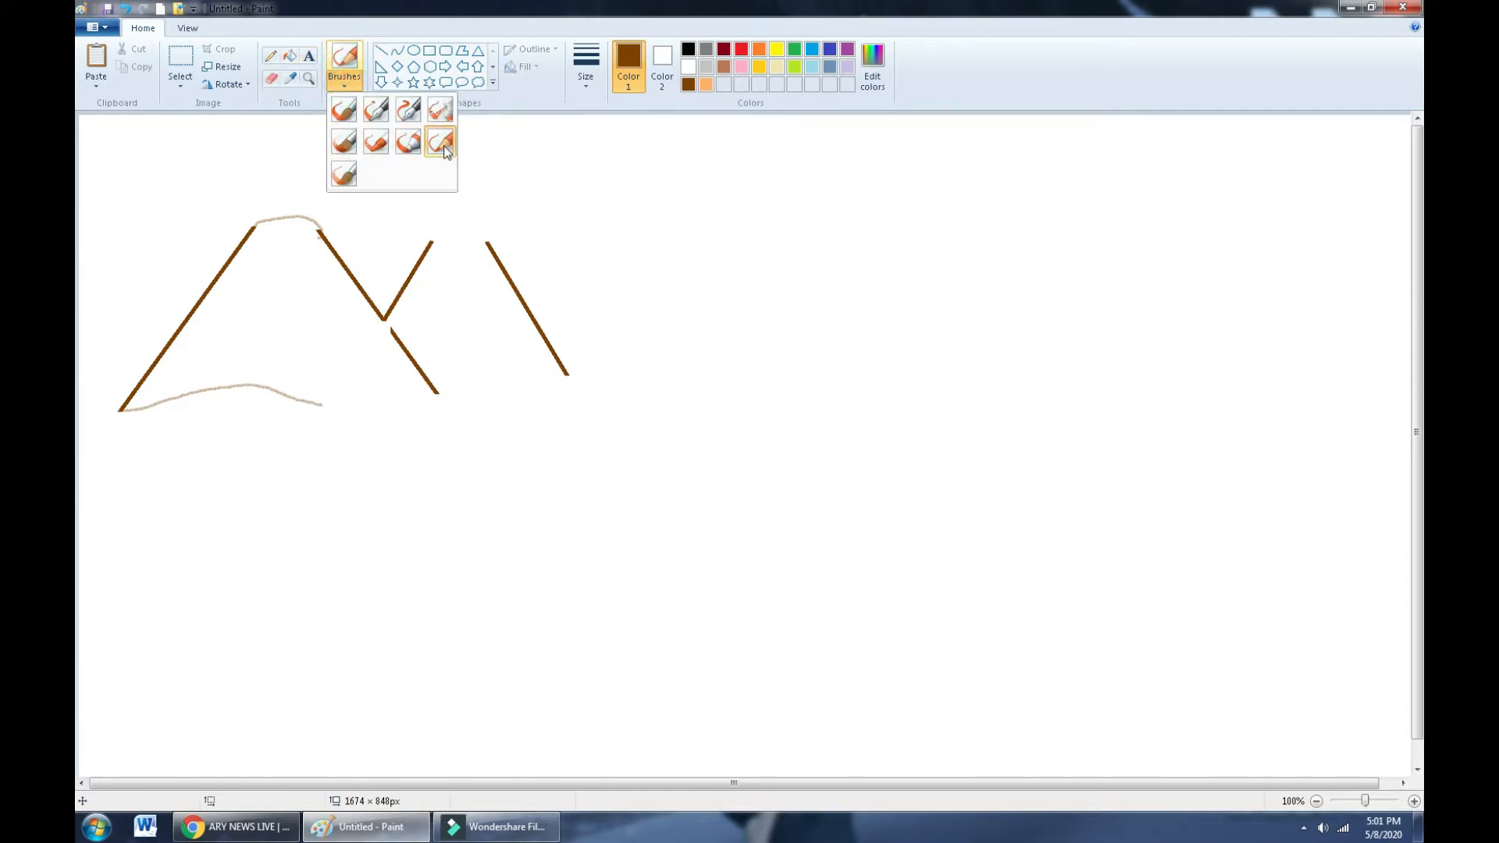
# - With the thinnest brush size, paint the second mountain's rounded peak and wavy base joining the first
pyautogui.click(413, 148)
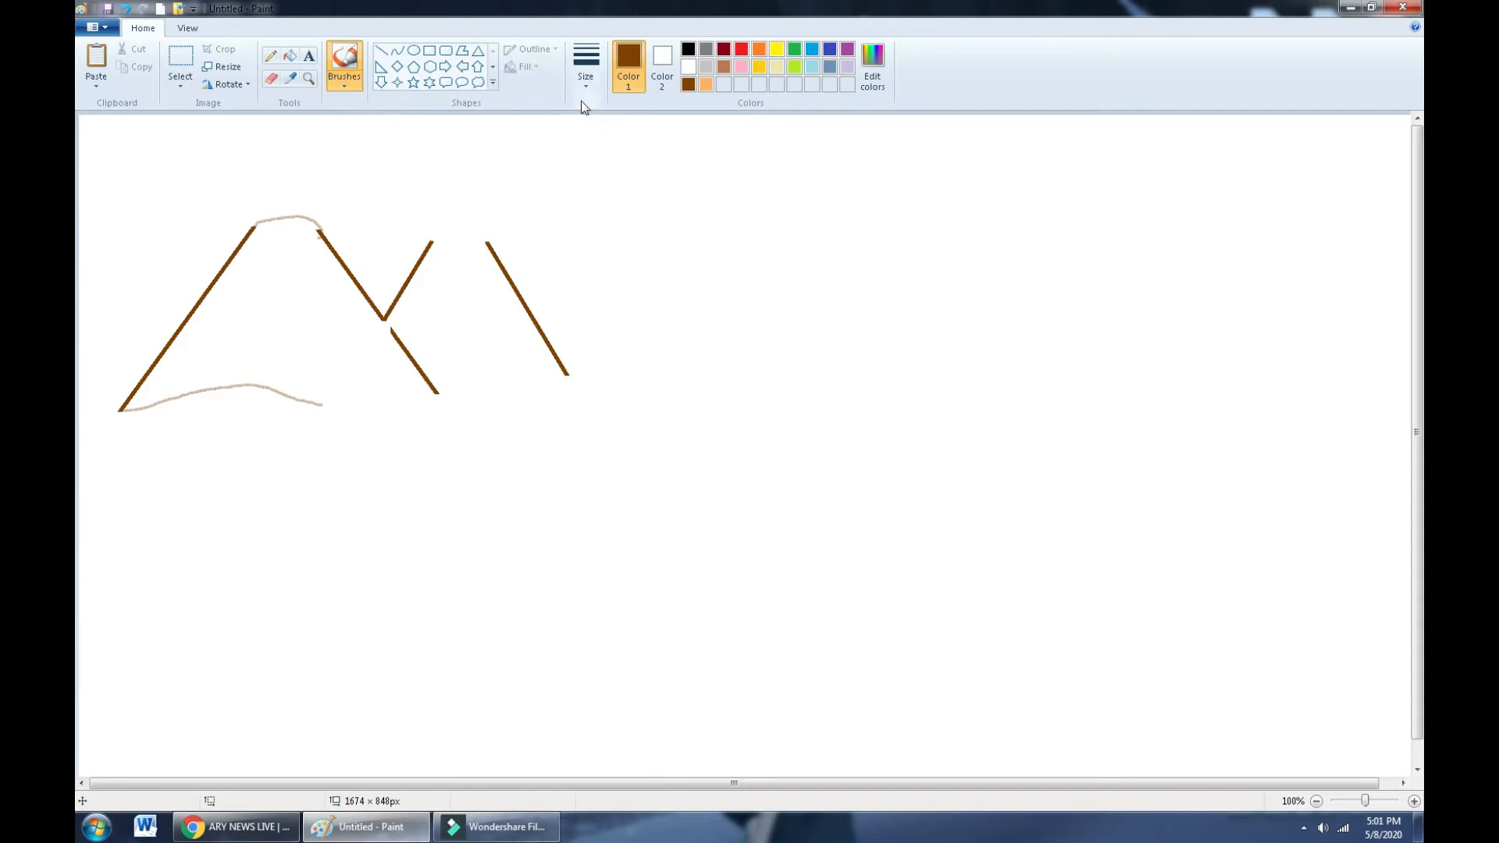
pyautogui.click(585, 77)
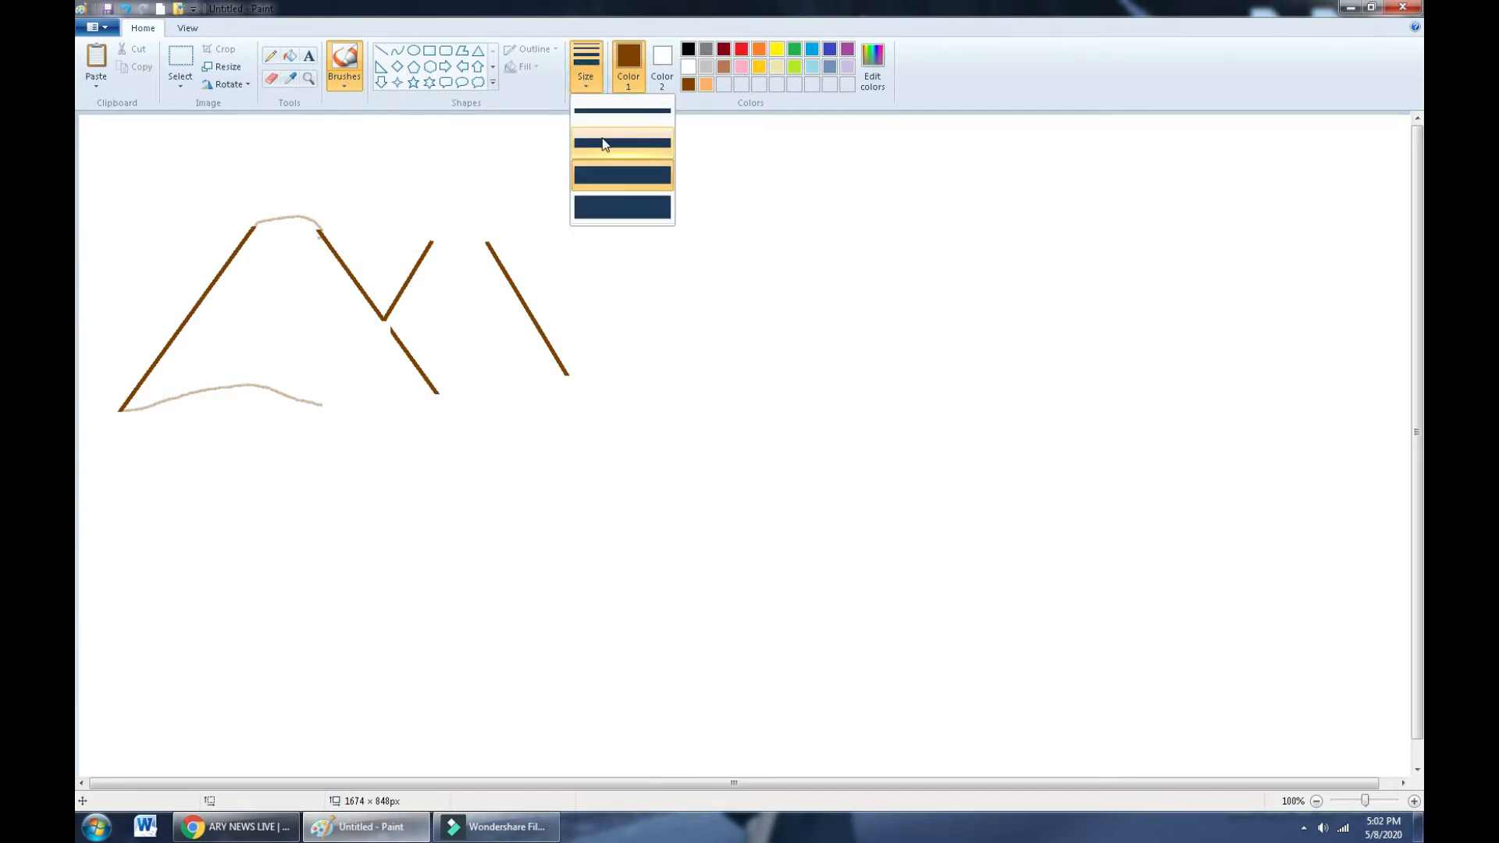
pyautogui.click(605, 113)
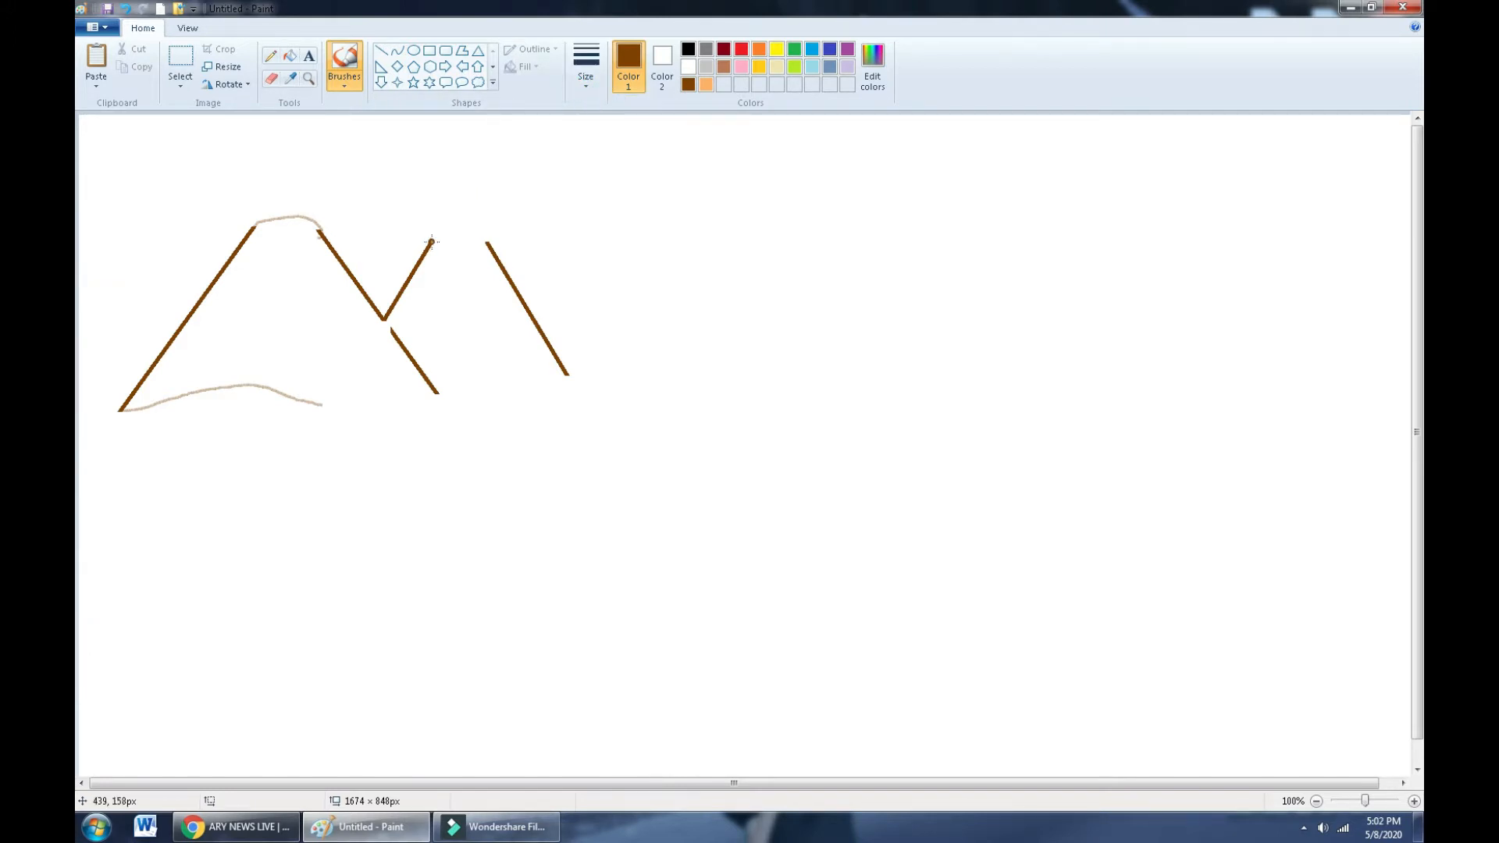
pyautogui.moveTo(432, 242); pyautogui.dragTo(448, 236)
pyautogui.moveTo(383, 320); pyautogui.dragTo(391, 329)
pyautogui.moveTo(566, 377); pyautogui.dragTo(539, 385)
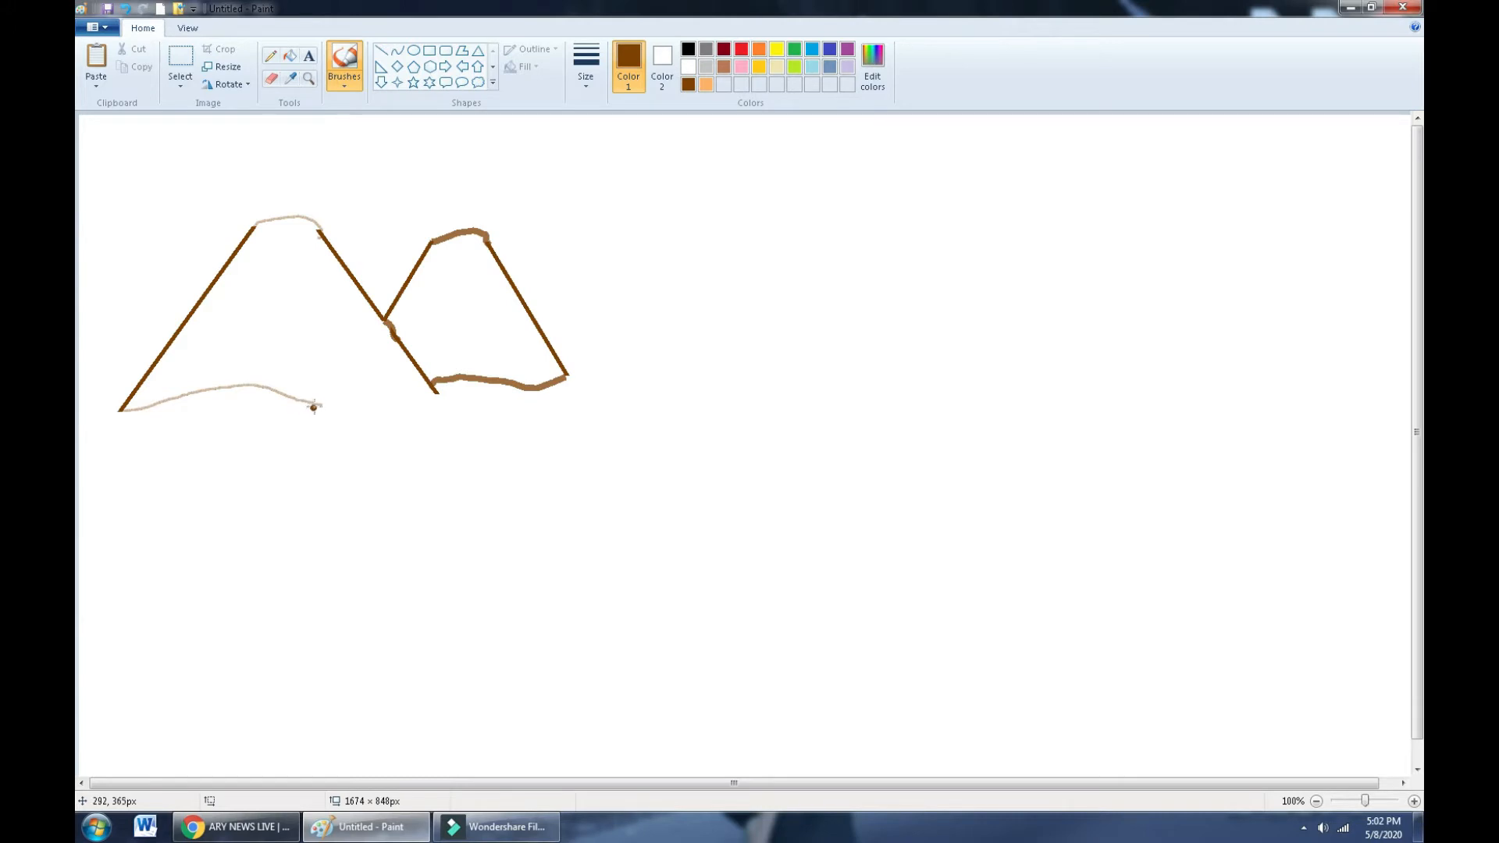
pyautogui.moveTo(313, 407); pyautogui.dragTo(438, 377)
pyautogui.click(478, 50)
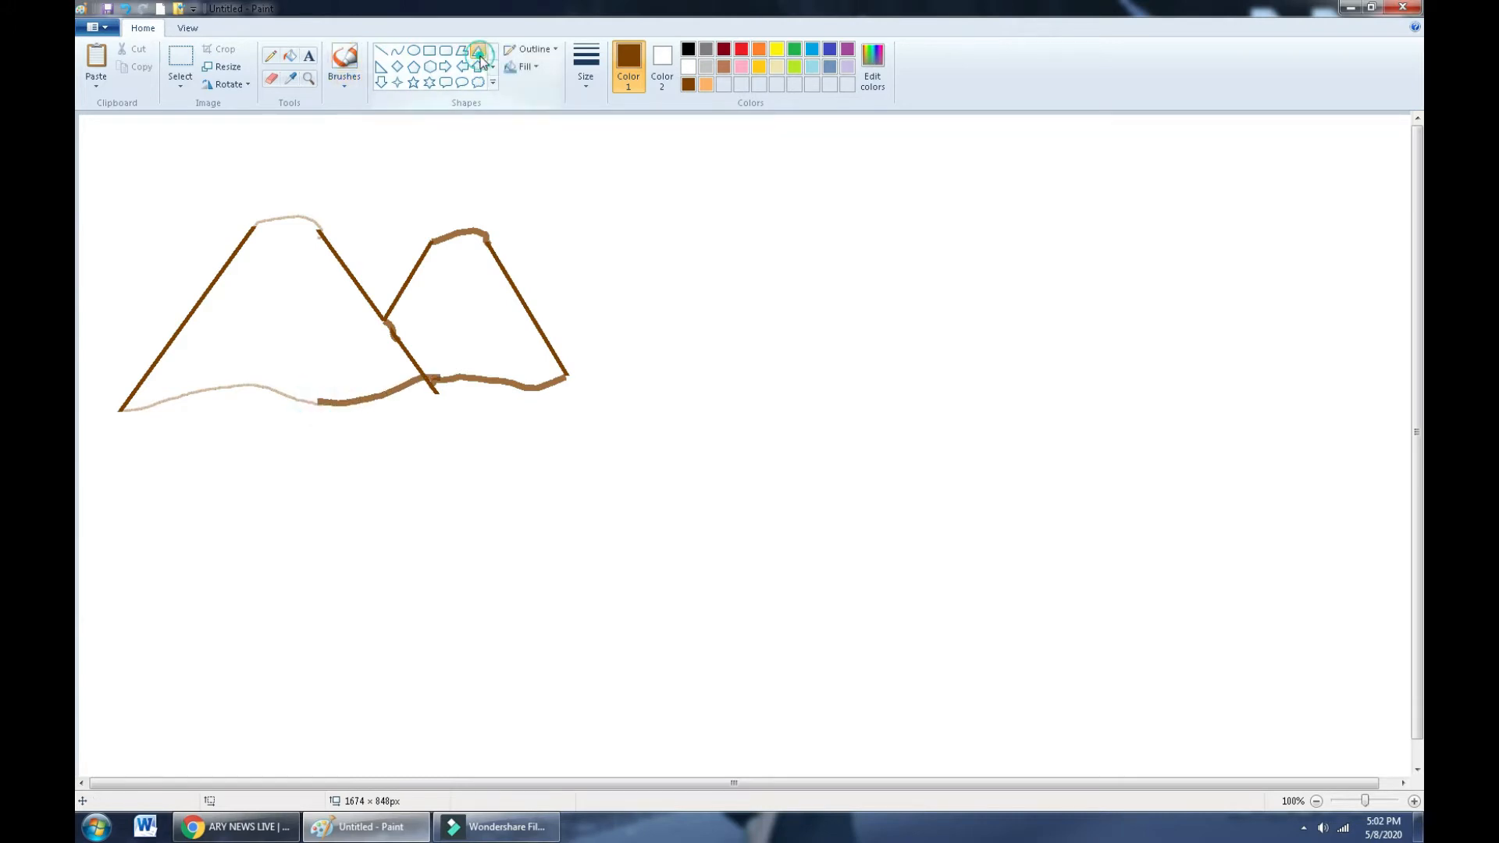
# - Draw a third triangle right of the second mountain and stretch it taller down to the base level
pyautogui.moveTo(517, 351); pyautogui.dragTo(711, 194)
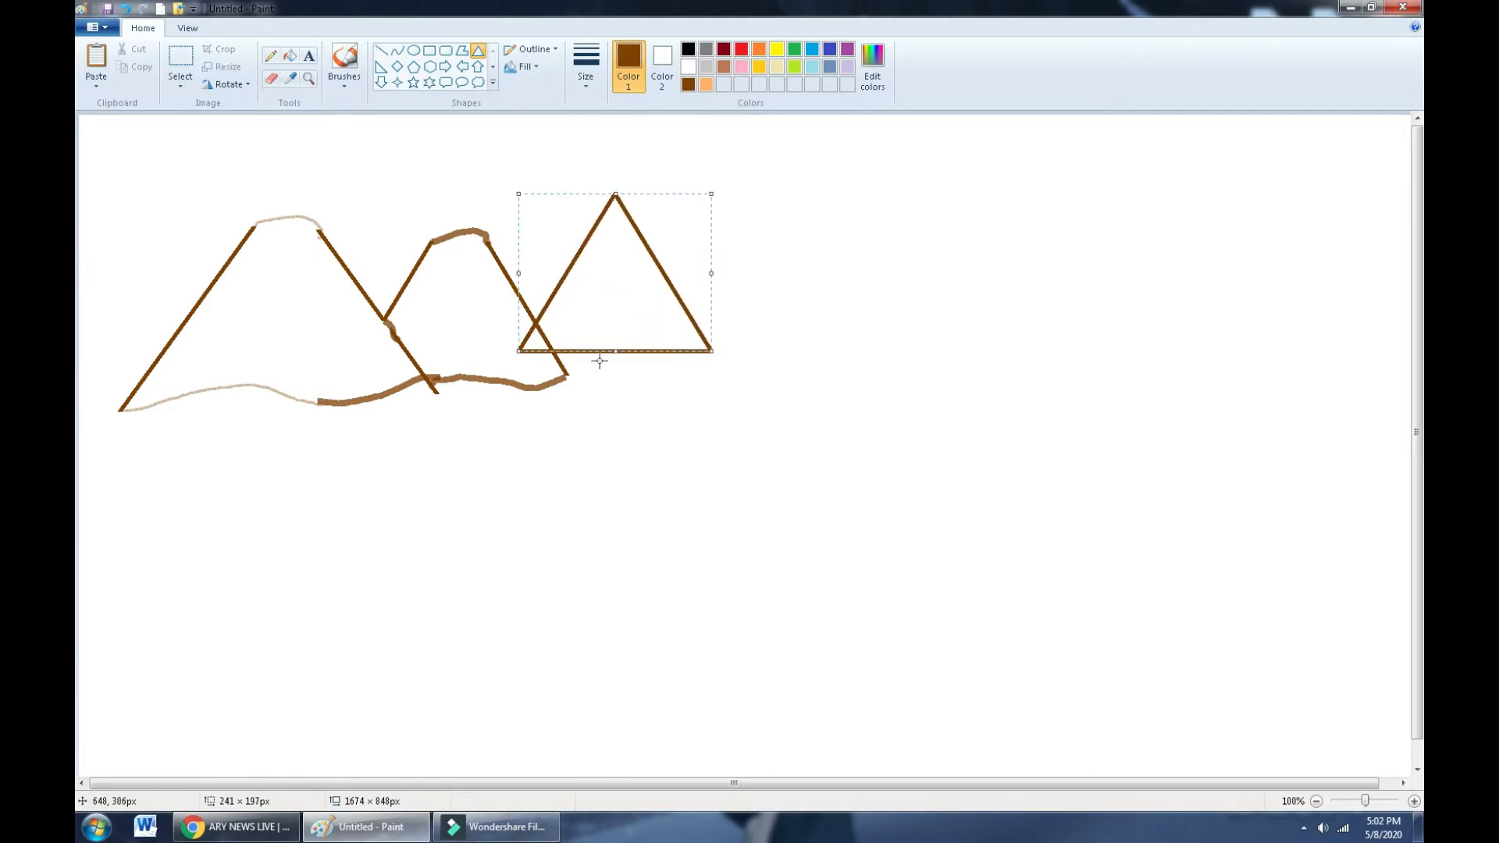
pyautogui.moveTo(610, 350); pyautogui.dragTo(625, 378)
pyautogui.moveTo(591, 186); pyautogui.dragTo(640, 198)
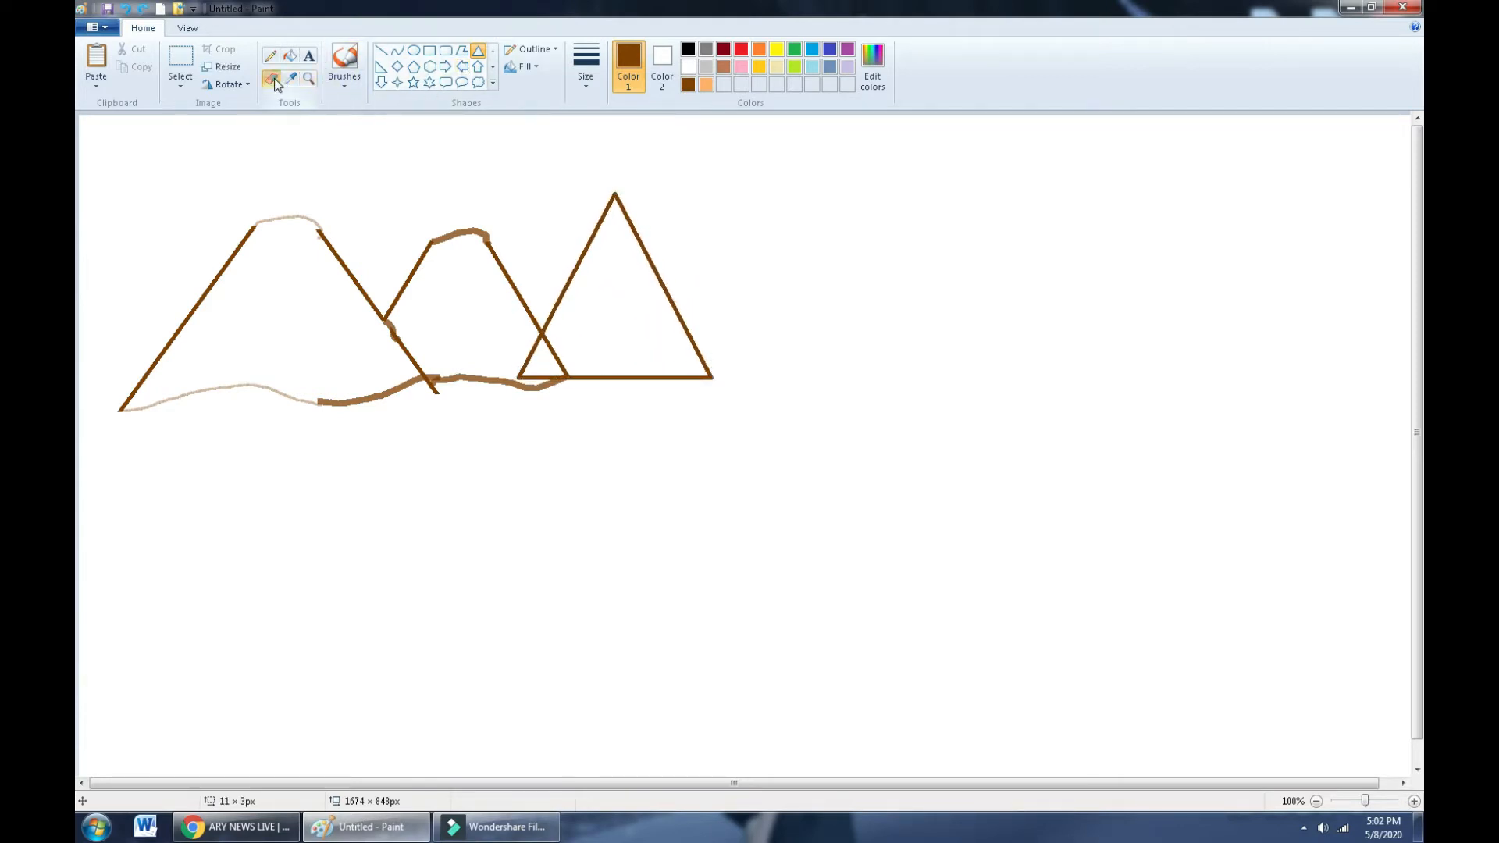
# - Erase the third triangle's tip, the lower part of its left side, and a stretch of its base
pyautogui.moveTo(587, 220)
pyautogui.mouseDown()
pyautogui.moveTo(647, 214)
pyautogui.moveTo(587, 206)
pyautogui.mouseUp()
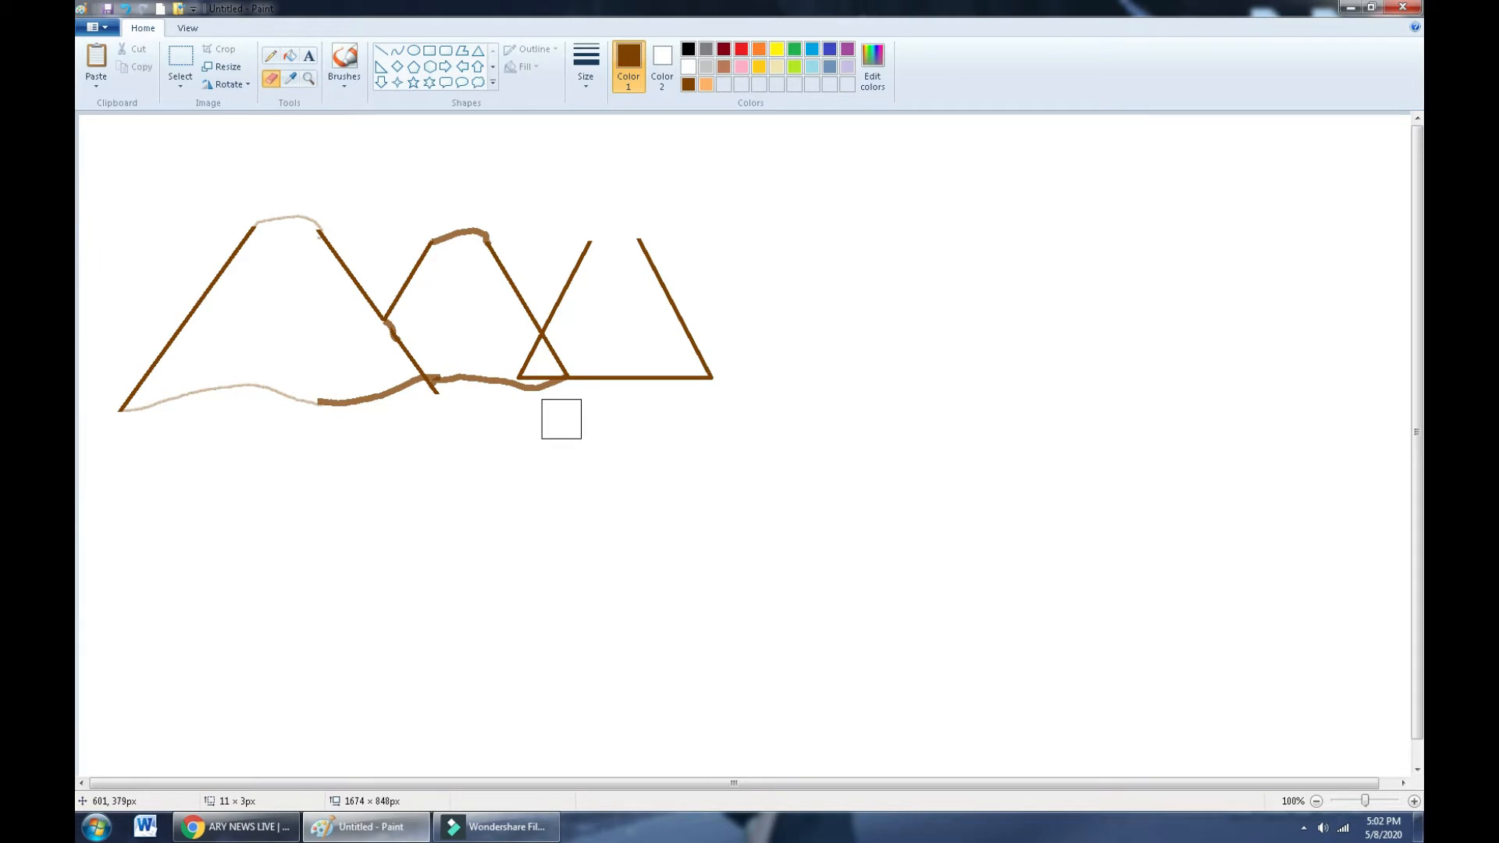
pyautogui.moveTo(495, 341); pyautogui.dragTo(521, 354)
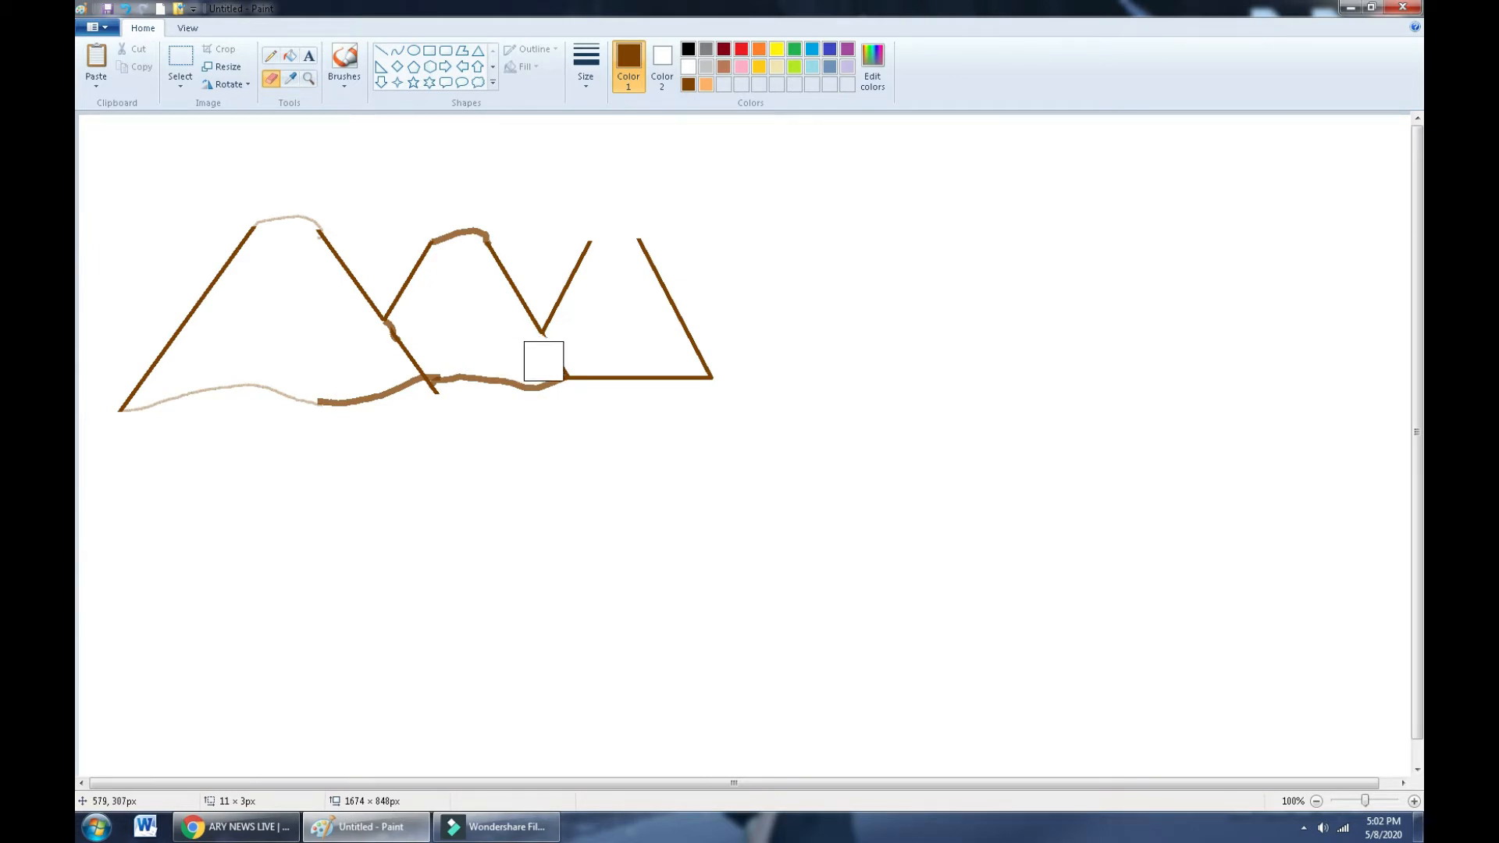
pyautogui.moveTo(543, 361); pyautogui.dragTo(557, 356)
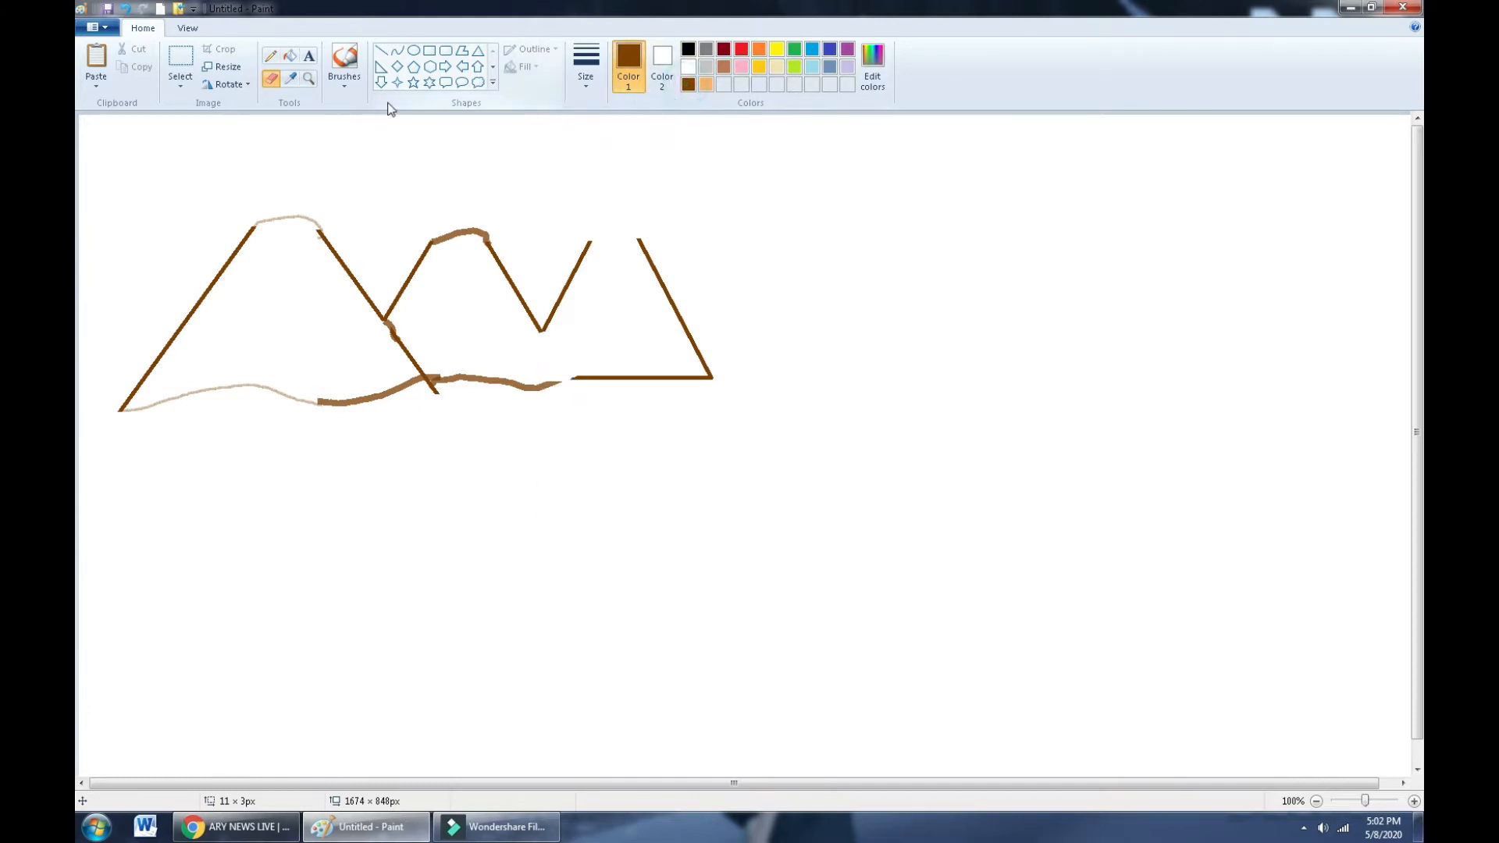
pyautogui.click(350, 69)
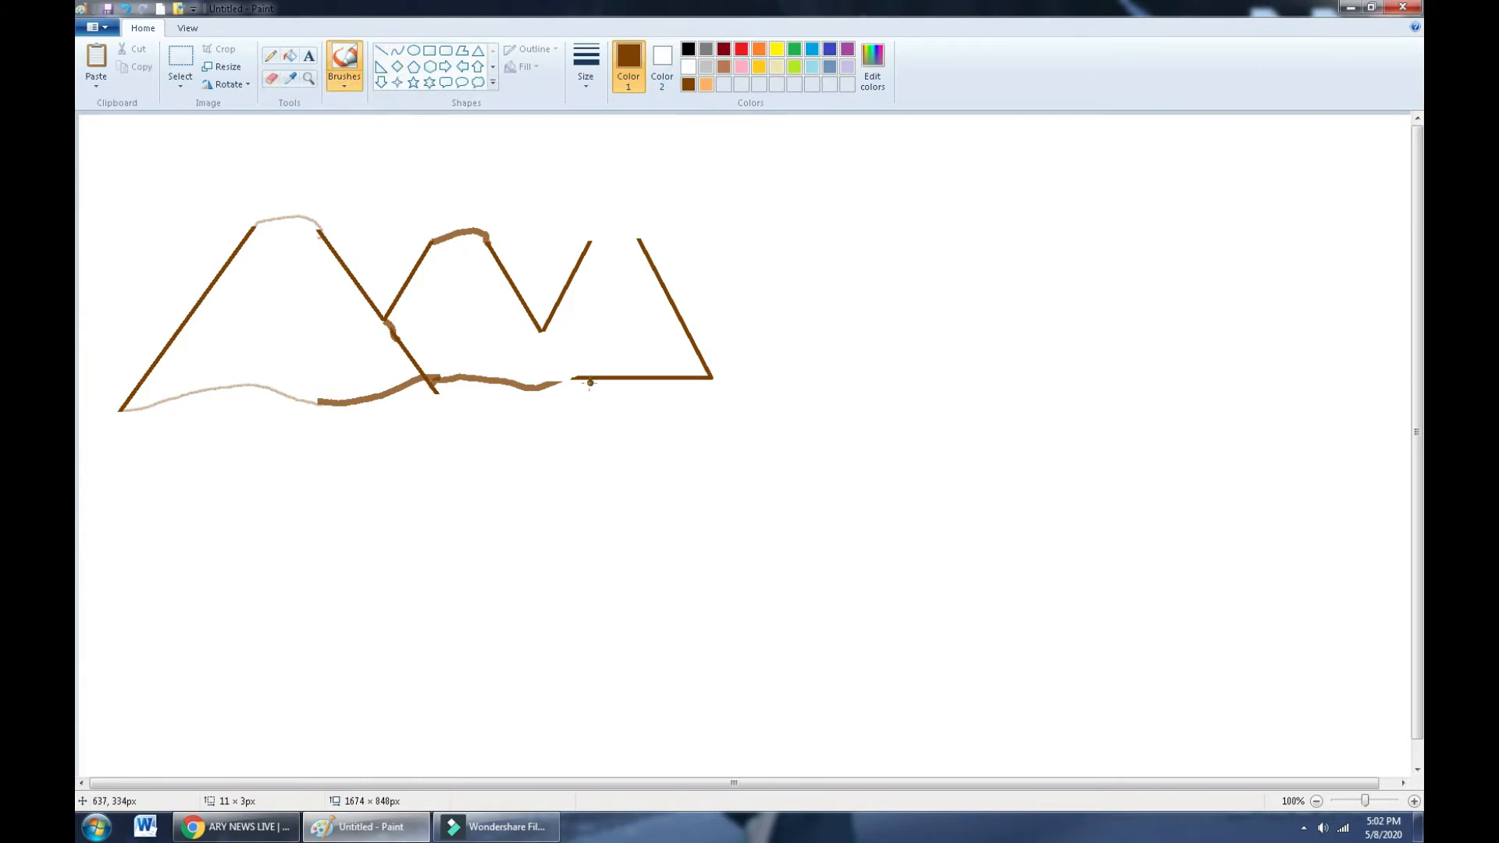
# - Paint the valley slope and a rounded peak on the third mountain, and erase part of its base line
pyautogui.moveTo(540, 330); pyautogui.dragTo(563, 382)
pyautogui.moveTo(588, 246); pyautogui.dragTo(627, 233)
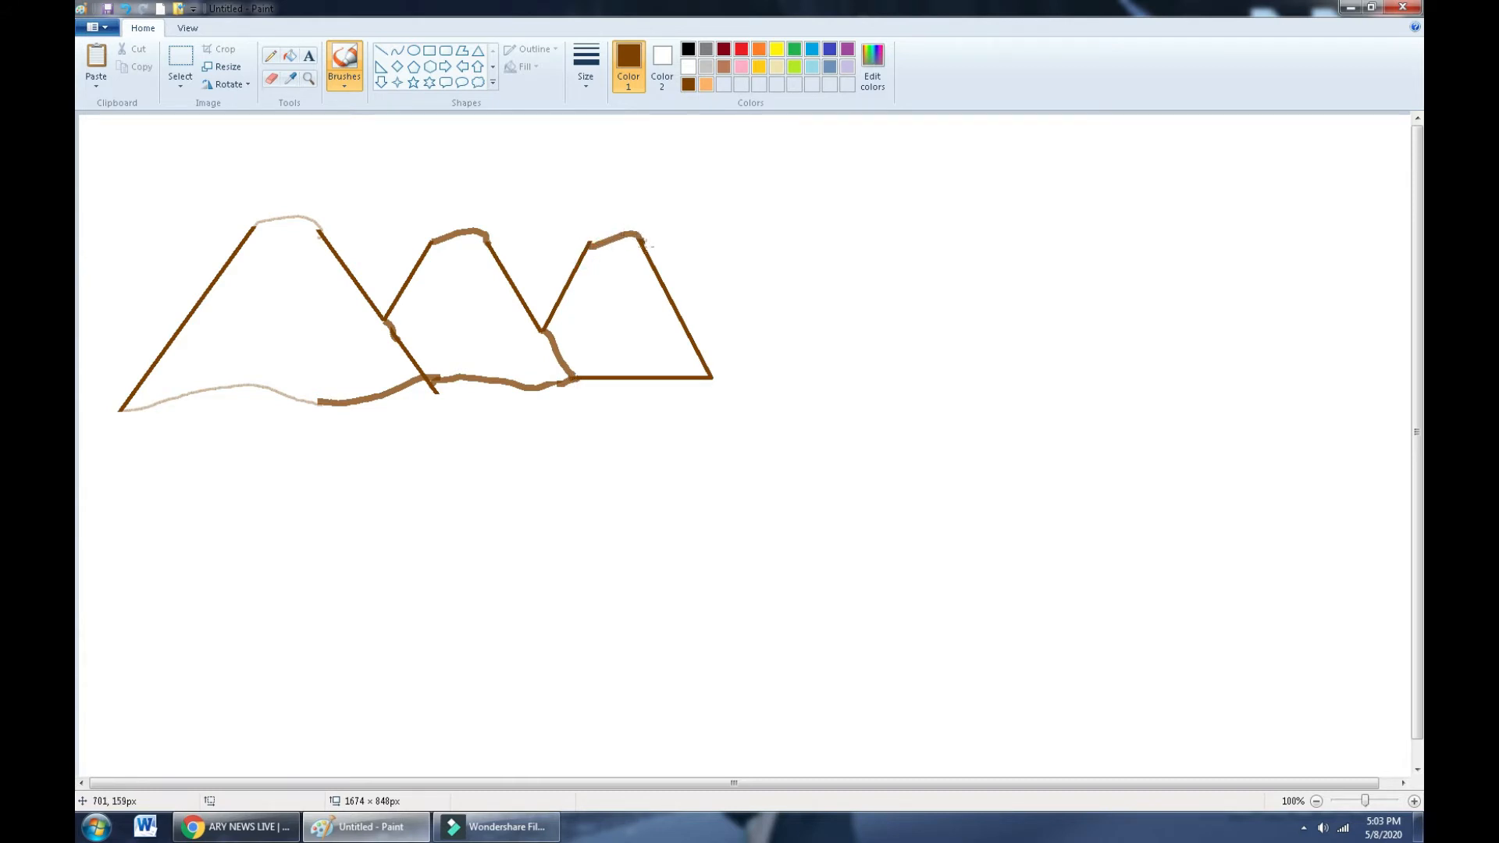
pyautogui.click(271, 78)
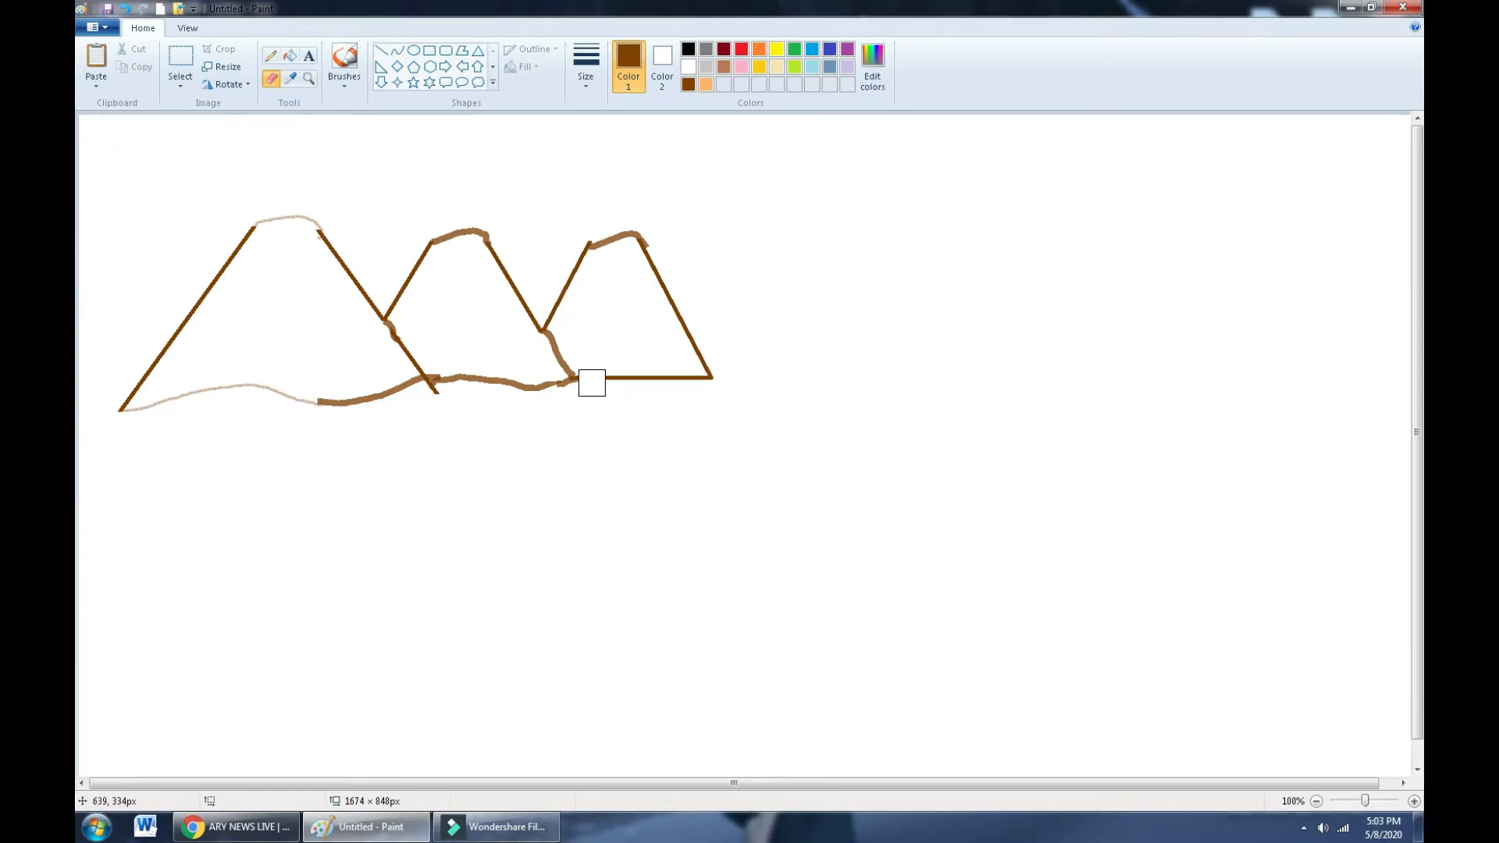
pyautogui.moveTo(591, 382); pyautogui.dragTo(712, 378)
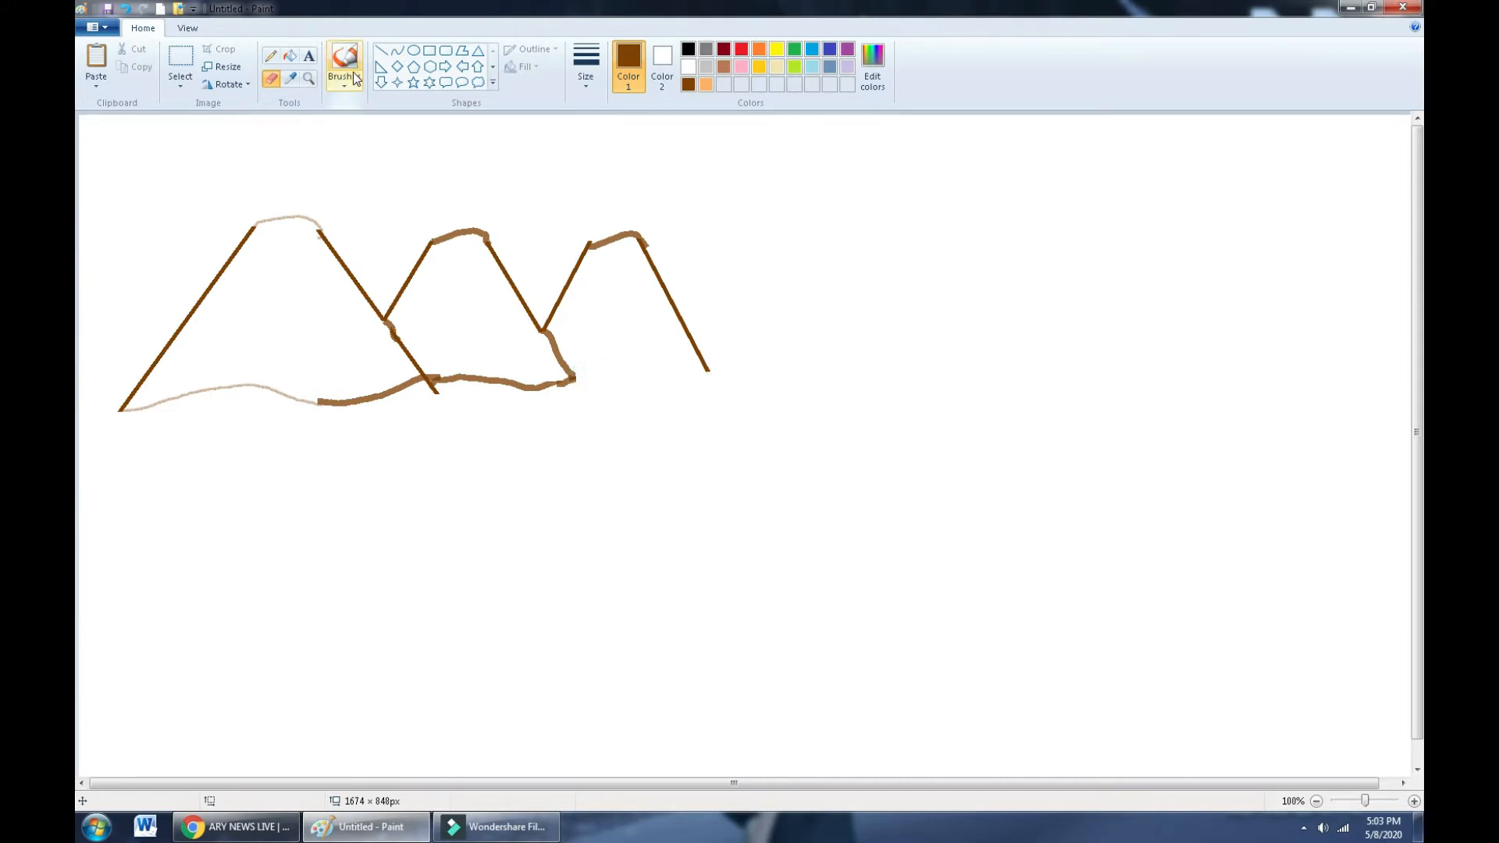
pyautogui.click(355, 78)
pyautogui.click(410, 153)
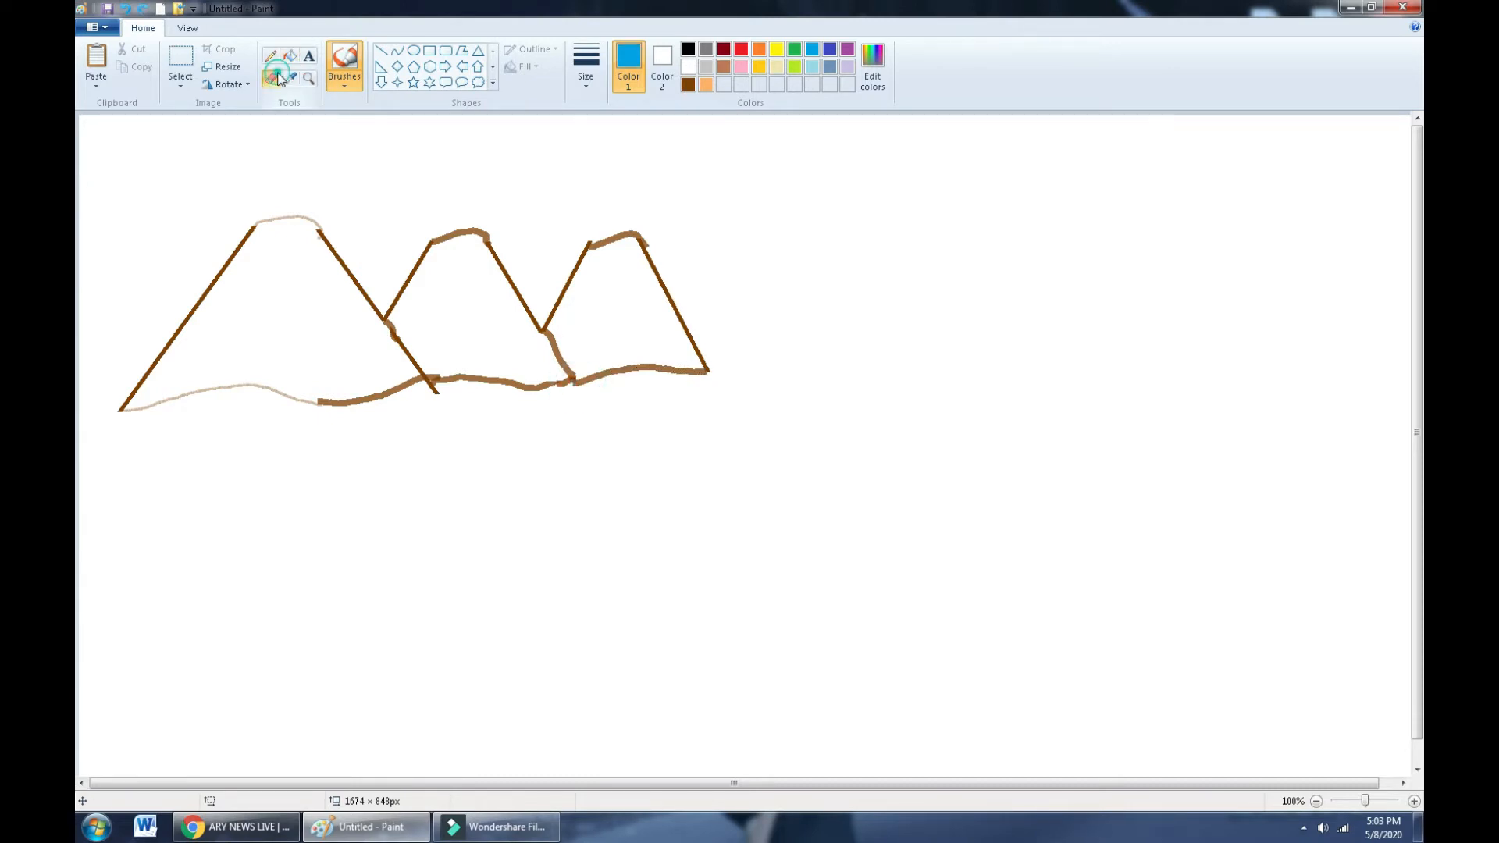
pyautogui.click(275, 77)
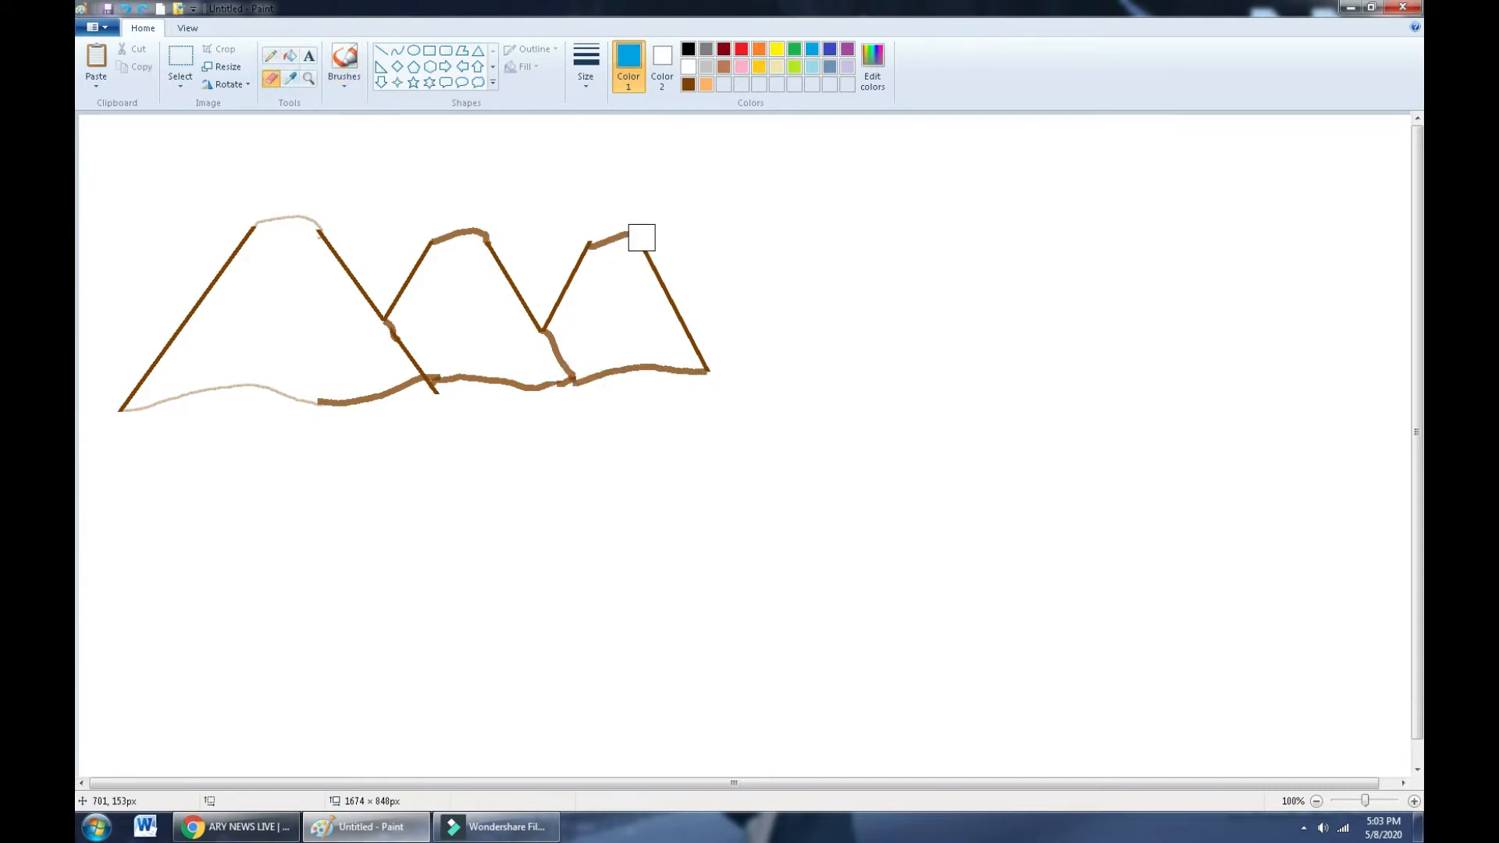
# - Erase the right mountain's lower slope and paint two thick curved blue waterfall strokes
pyautogui.moveTo(683, 294); pyautogui.dragTo(694, 381)
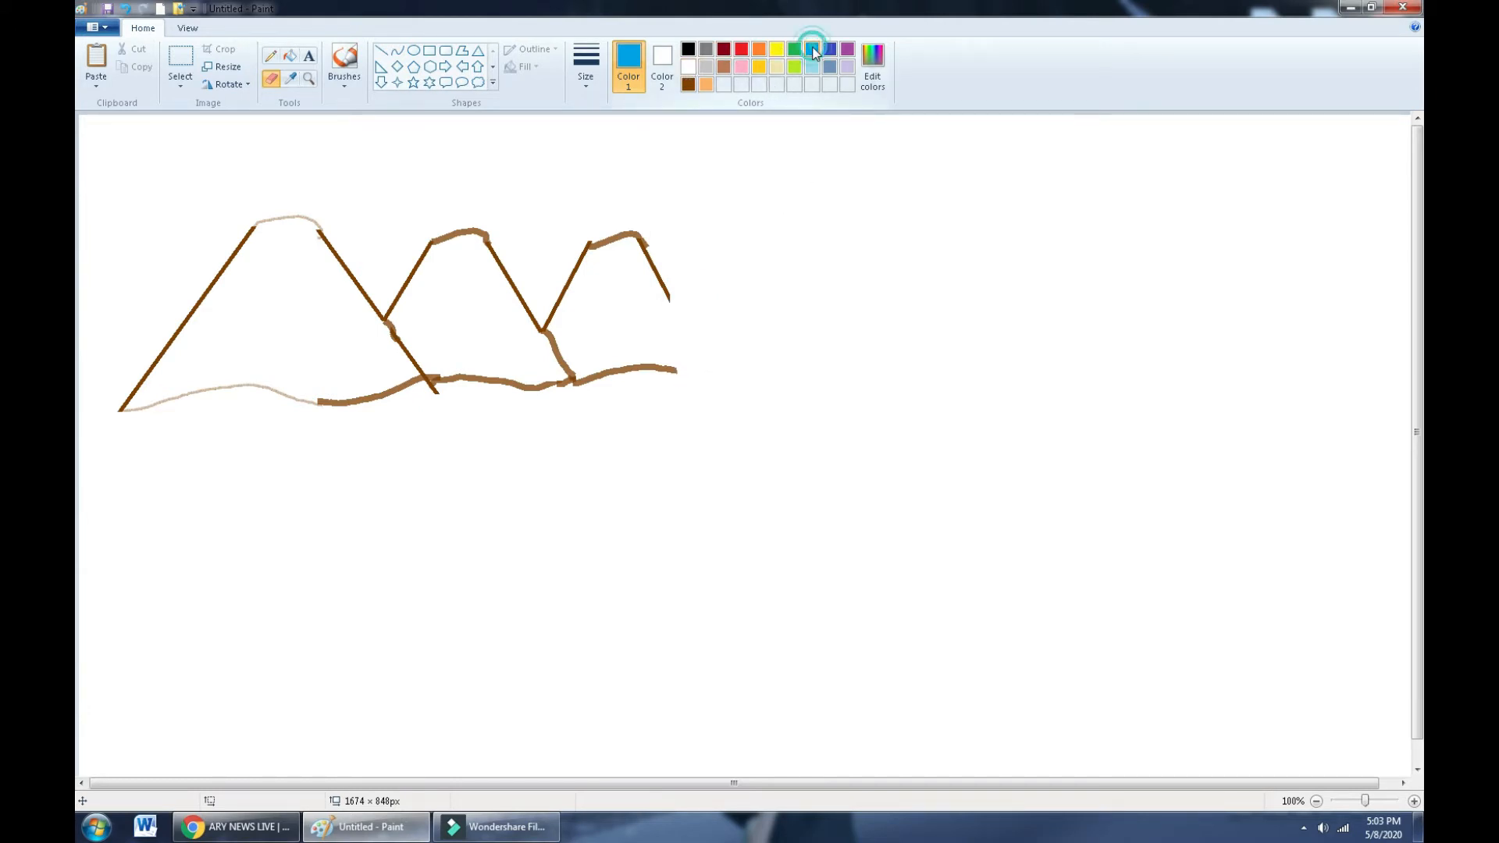
pyautogui.click(344, 58)
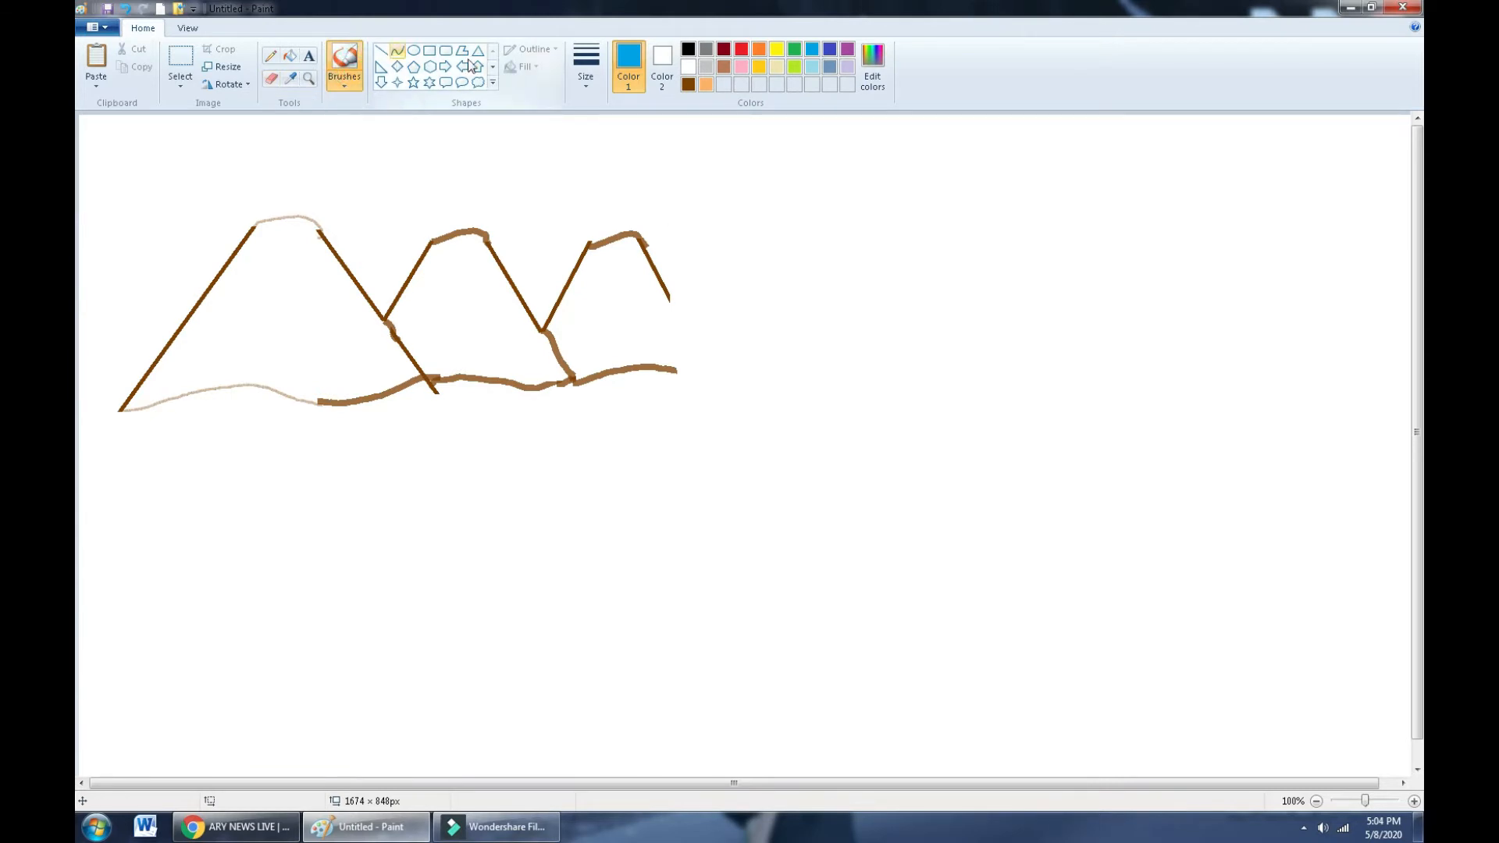
pyautogui.click(579, 90)
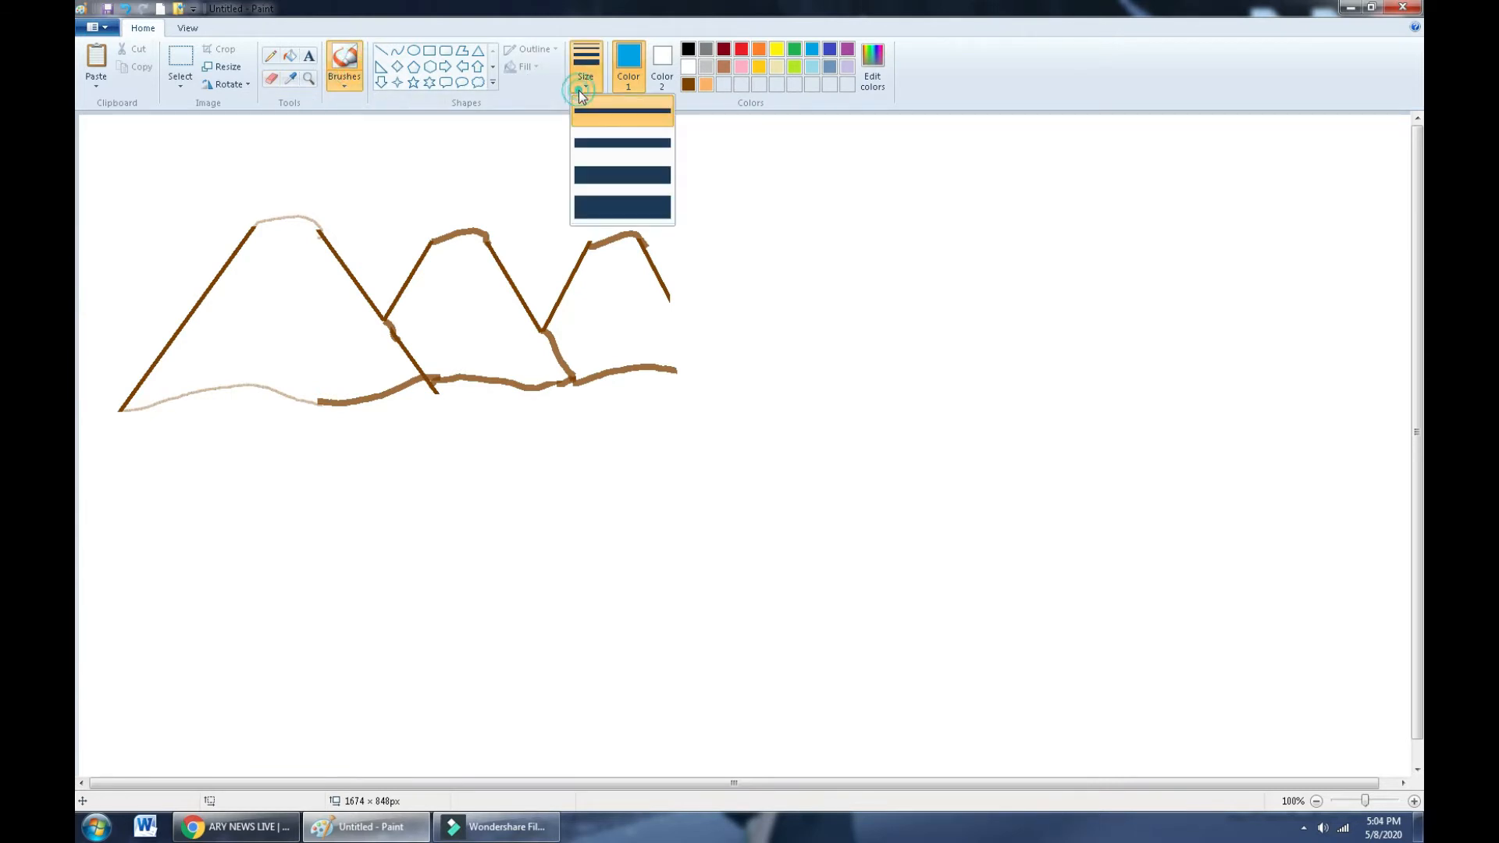
pyautogui.click(644, 167)
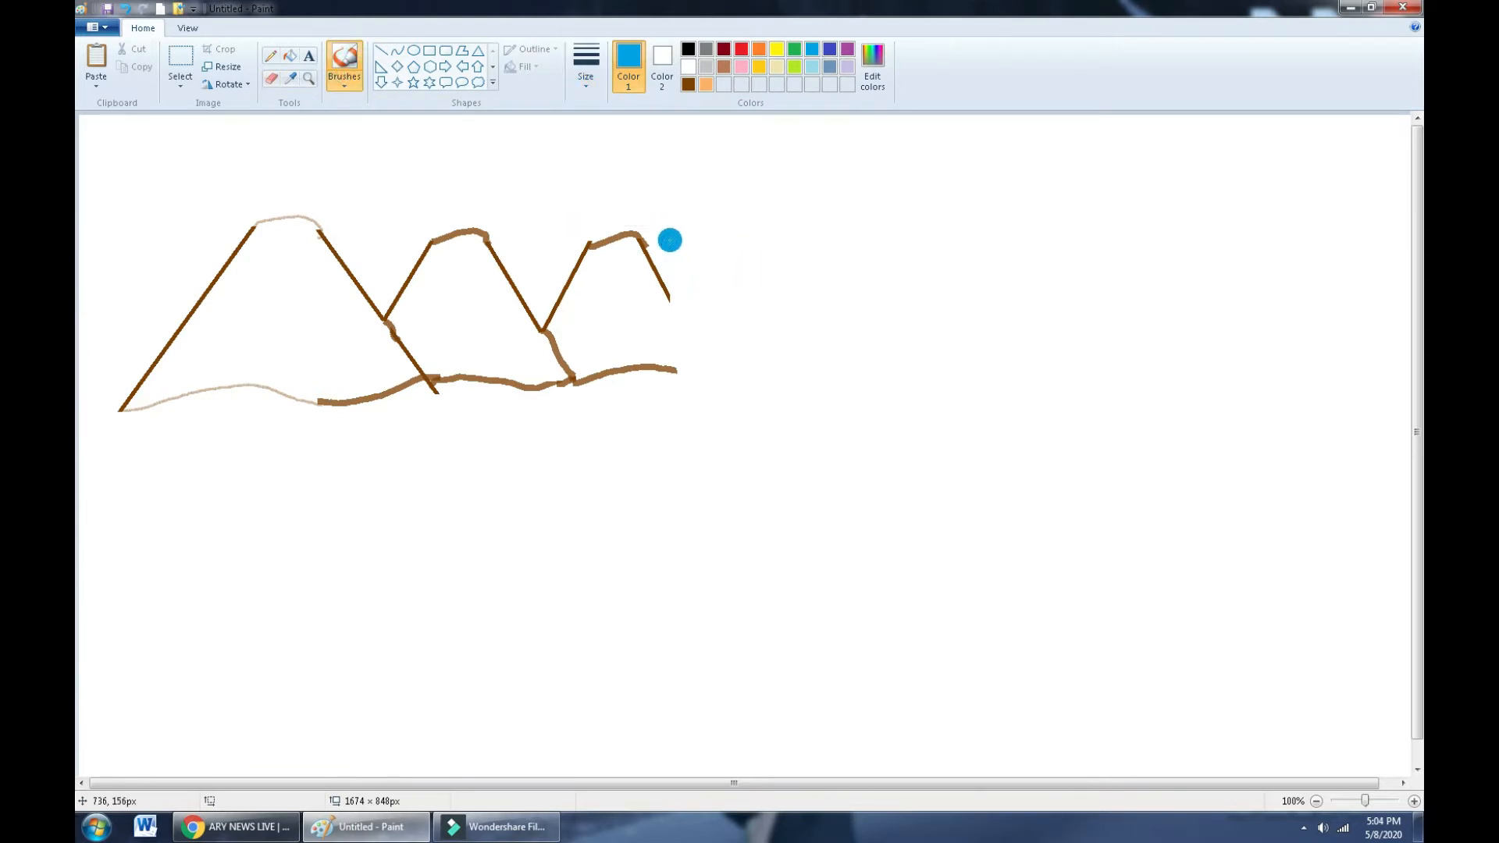
pyautogui.moveTo(669, 239)
pyautogui.mouseDown()
pyautogui.moveTo(696, 380)
pyautogui.moveTo(682, 470)
pyautogui.mouseUp()
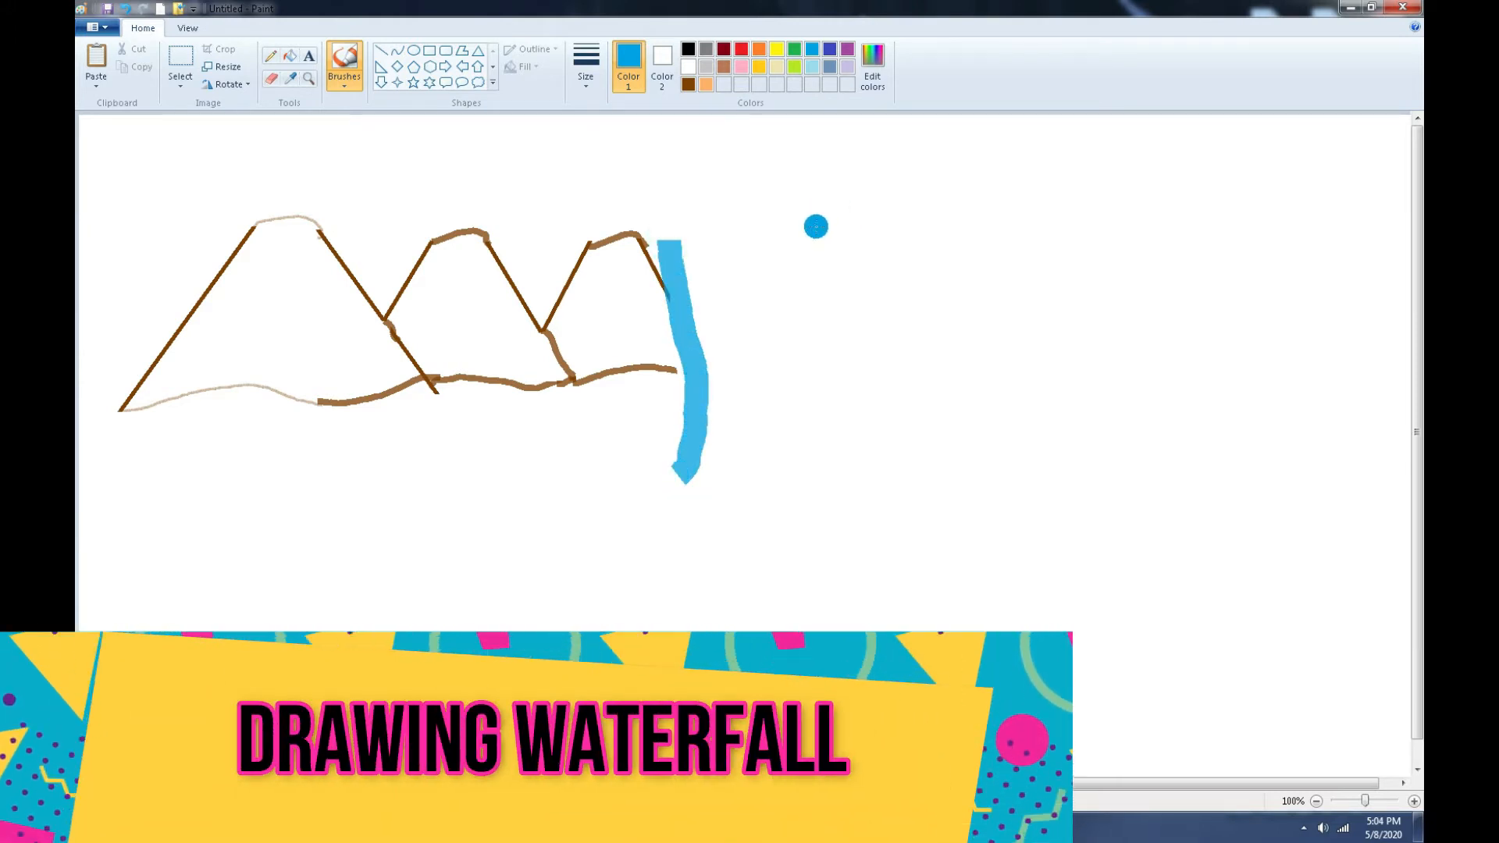
pyautogui.moveTo(816, 226)
pyautogui.mouseDown()
pyautogui.moveTo(814, 318)
pyautogui.moveTo(877, 485)
pyautogui.mouseUp()
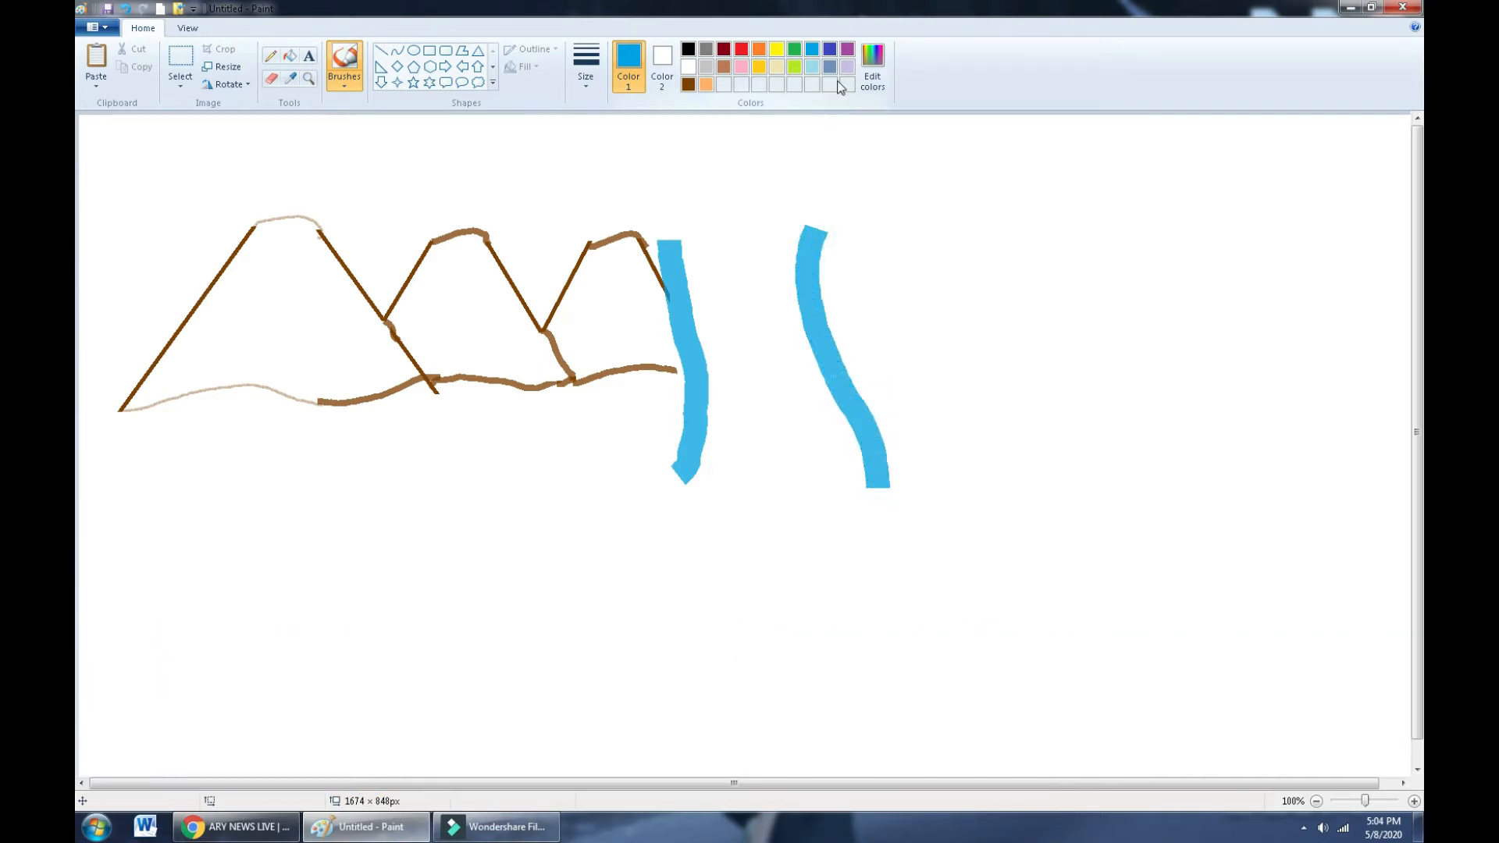
# - Mix a light grey with Lum 215 in Edit Colors, add it to custom colours, and apply it
pyautogui.click(688, 67)
pyautogui.click(872, 67)
pyautogui.click(922, 320)
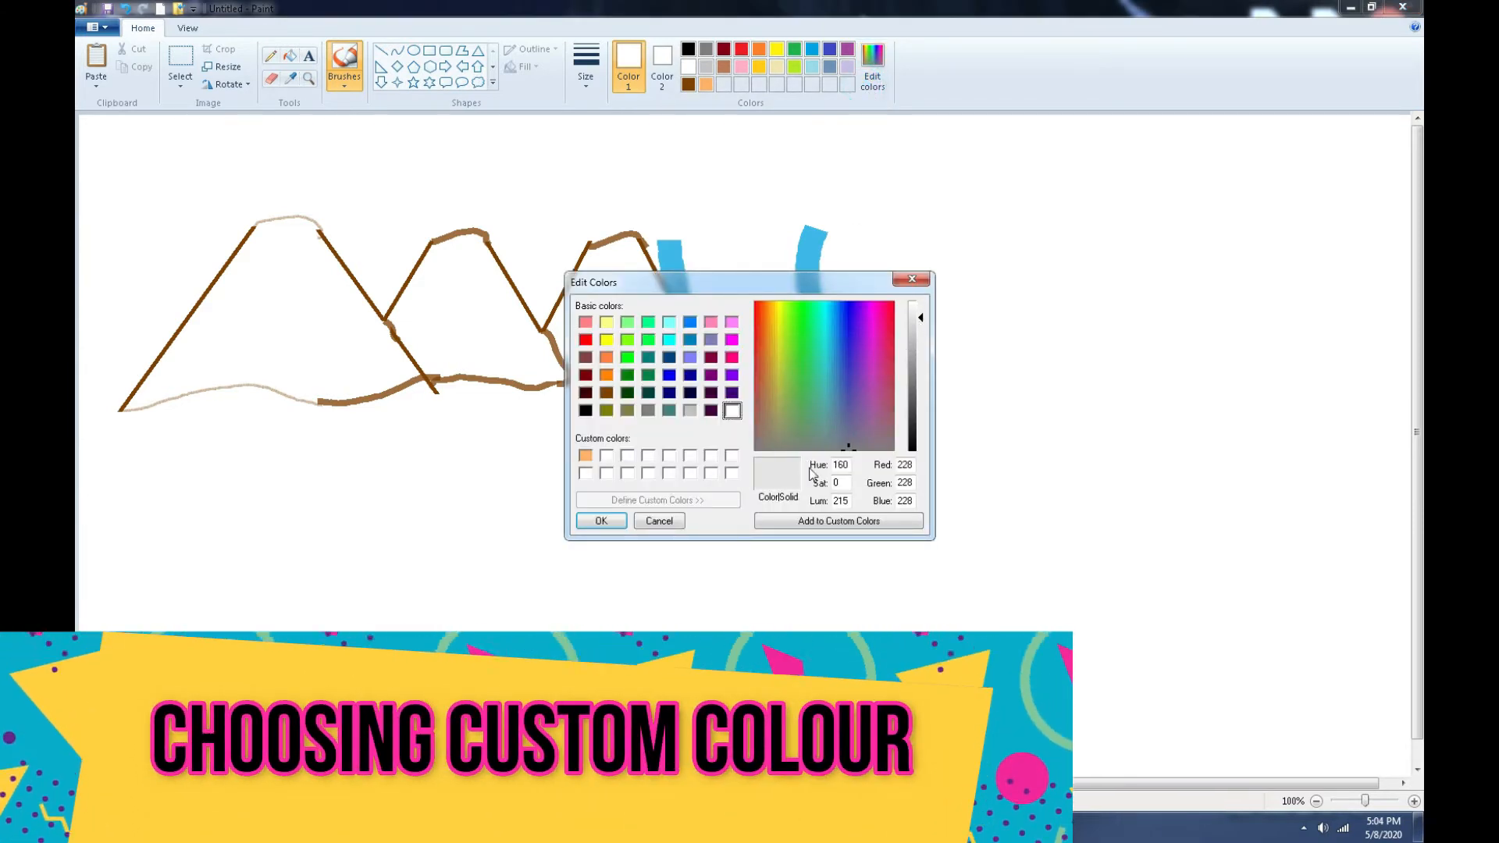
pyautogui.click(829, 525)
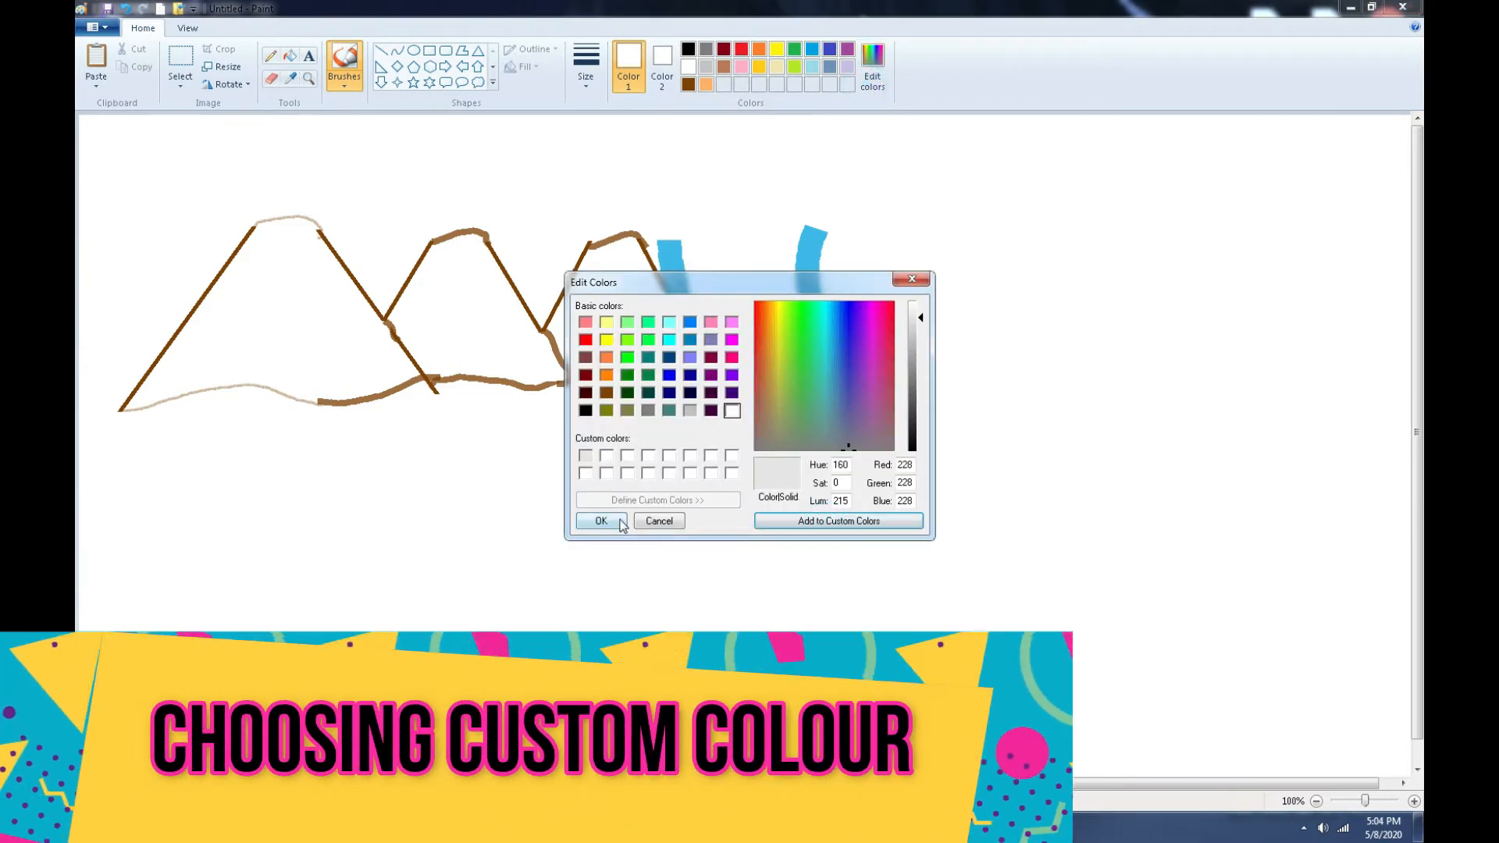
pyautogui.click(593, 521)
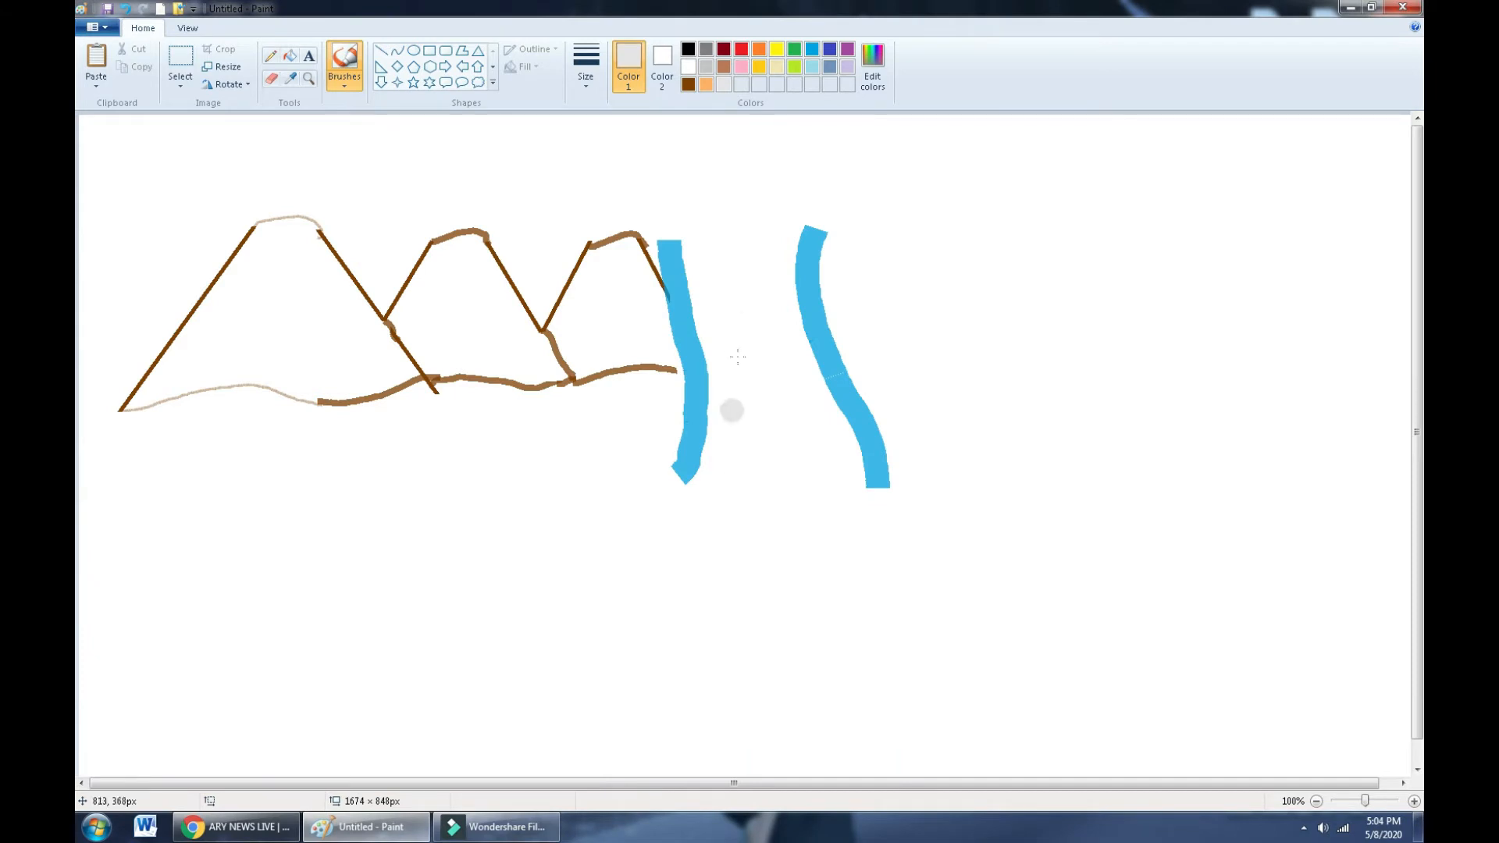
# - Paint light-grey mist over the top of the waterfall and along its base
pyautogui.moveTo(676, 237)
pyautogui.mouseDown()
pyautogui.moveTo(695, 198)
pyautogui.moveTo(708, 231)
pyautogui.moveTo(690, 235)
pyautogui.moveTo(725, 200)
pyautogui.moveTo(725, 244)
pyautogui.moveTo(727, 211)
pyautogui.moveTo(749, 207)
pyautogui.moveTo(731, 253)
pyautogui.moveTo(778, 222)
pyautogui.mouseUp()
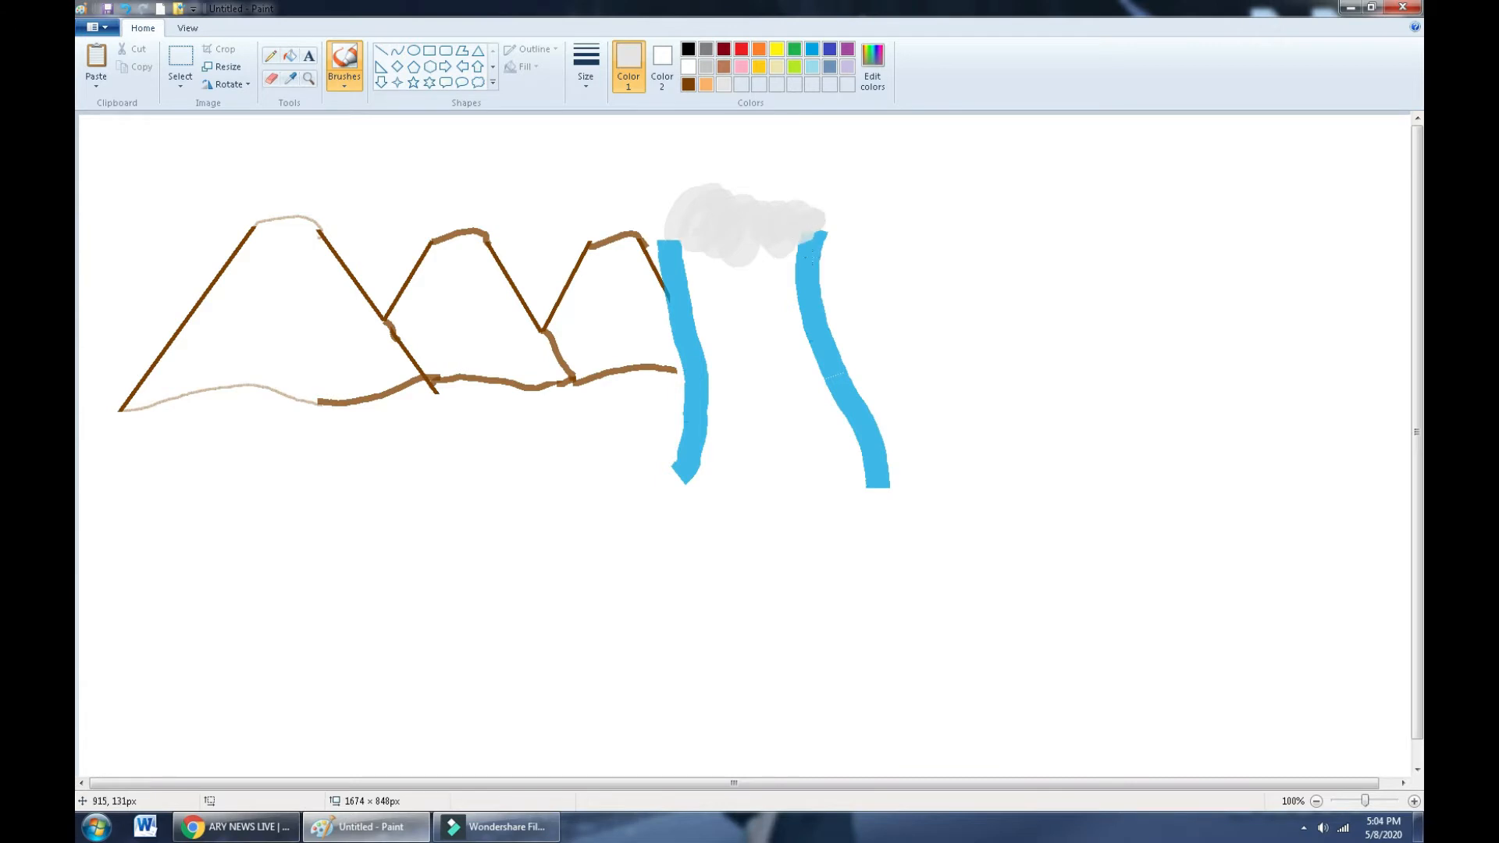
pyautogui.moveTo(686, 478)
pyautogui.mouseDown()
pyautogui.moveTo(726, 417)
pyautogui.moveTo(733, 472)
pyautogui.moveTo(714, 491)
pyautogui.moveTo(746, 425)
pyautogui.moveTo(760, 523)
pyautogui.moveTo(775, 445)
pyautogui.moveTo(787, 464)
pyautogui.moveTo(779, 522)
pyautogui.mouseUp()
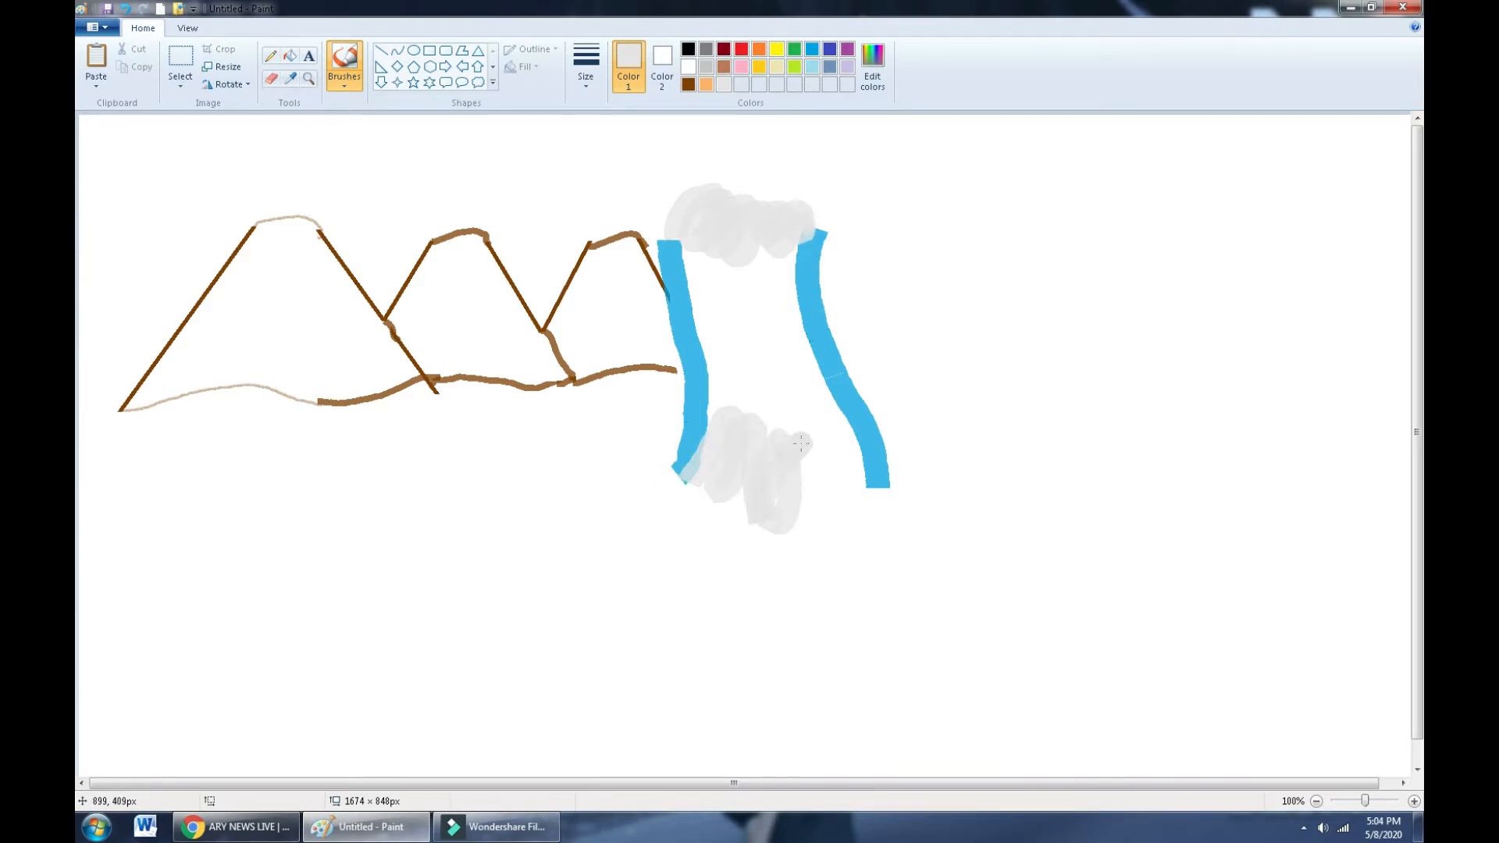
pyautogui.moveTo(800, 444)
pyautogui.mouseDown()
pyautogui.moveTo(822, 503)
pyautogui.moveTo(782, 458)
pyautogui.moveTo(817, 434)
pyautogui.moveTo(832, 512)
pyautogui.moveTo(846, 446)
pyautogui.moveTo(859, 481)
pyautogui.moveTo(844, 499)
pyautogui.moveTo(882, 453)
pyautogui.mouseUp()
pyautogui.click(477, 50)
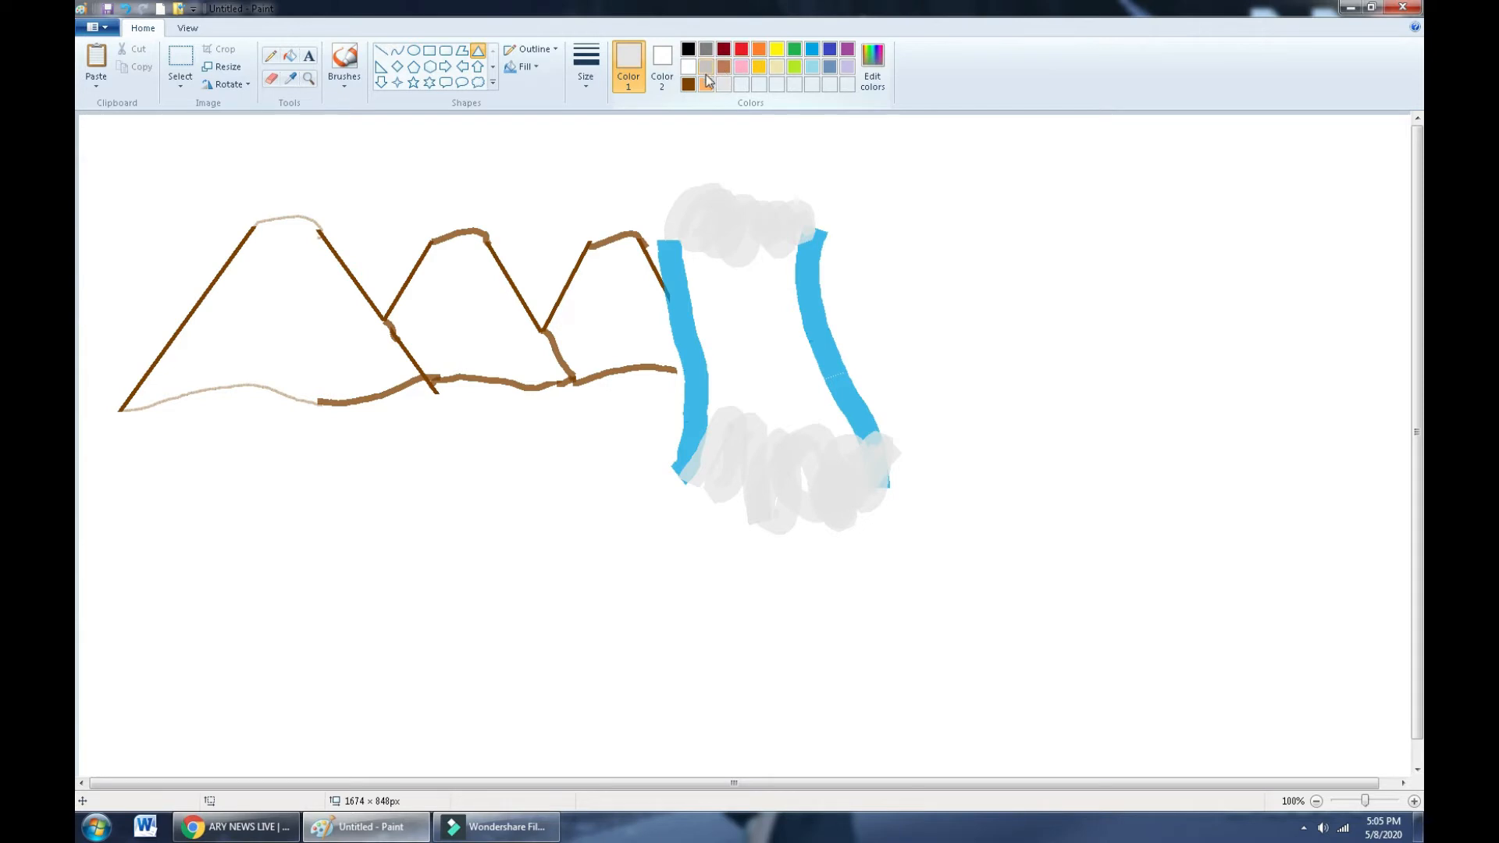
# - Draw a brown triangle right of the waterfall and adjust its height
pyautogui.click(687, 84)
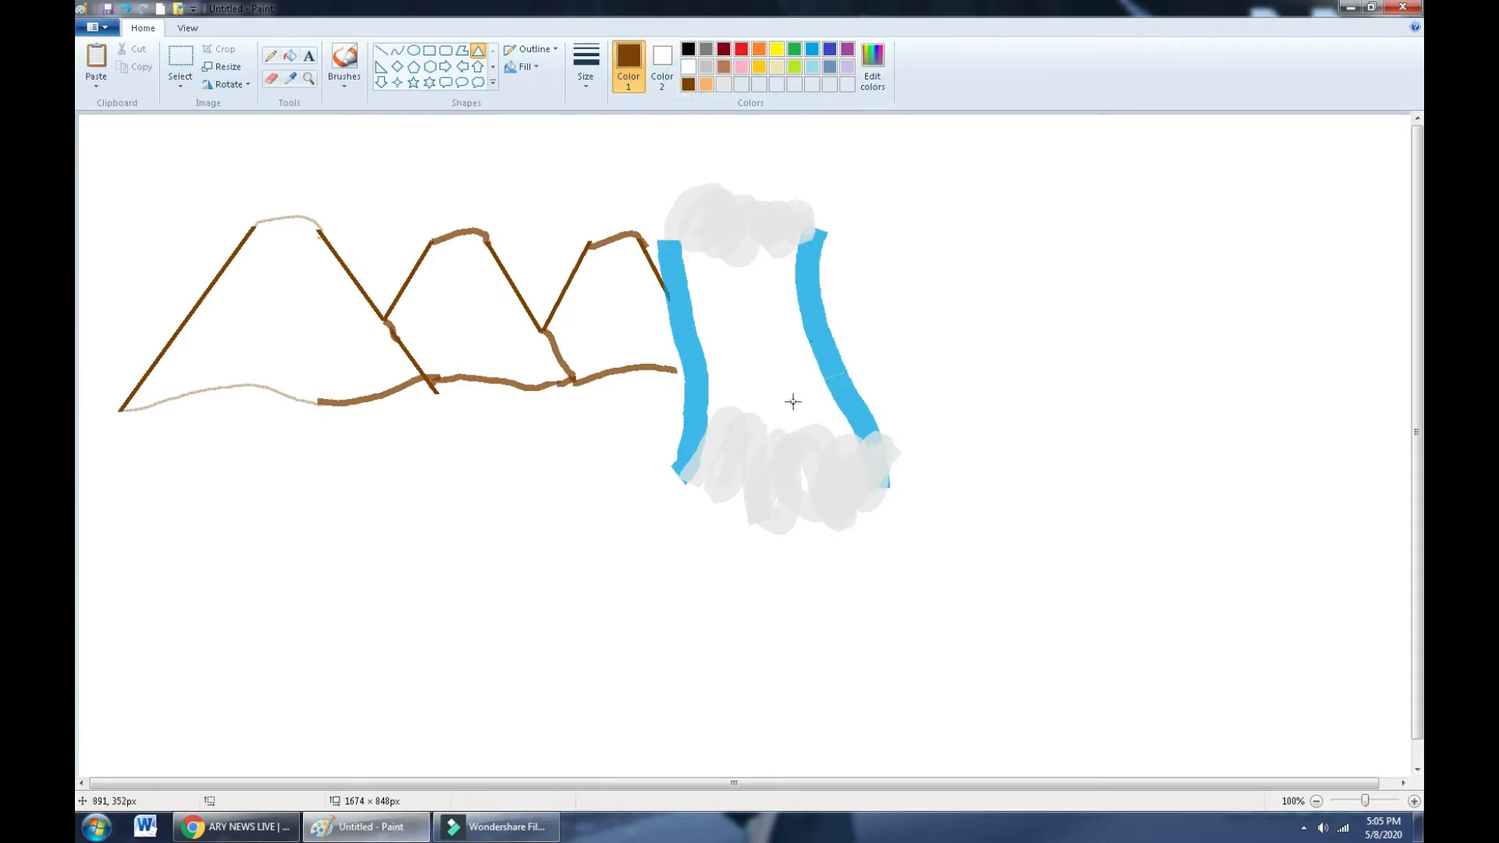
pyautogui.moveTo(784, 382); pyautogui.dragTo(973, 228)
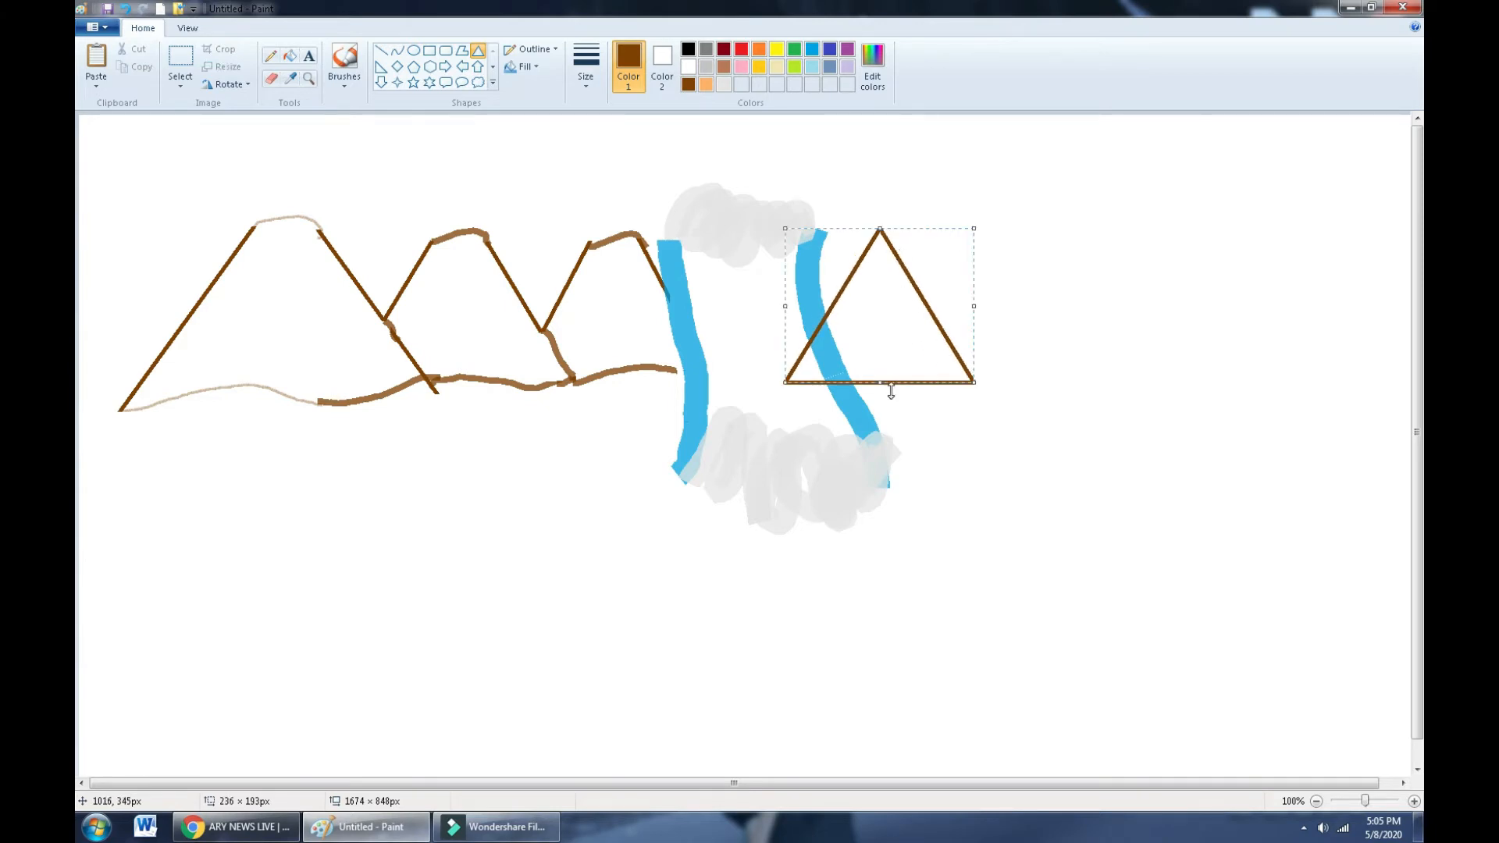
pyautogui.moveTo(883, 380); pyautogui.dragTo(887, 388)
pyautogui.moveTo(889, 399); pyautogui.dragTo(895, 397)
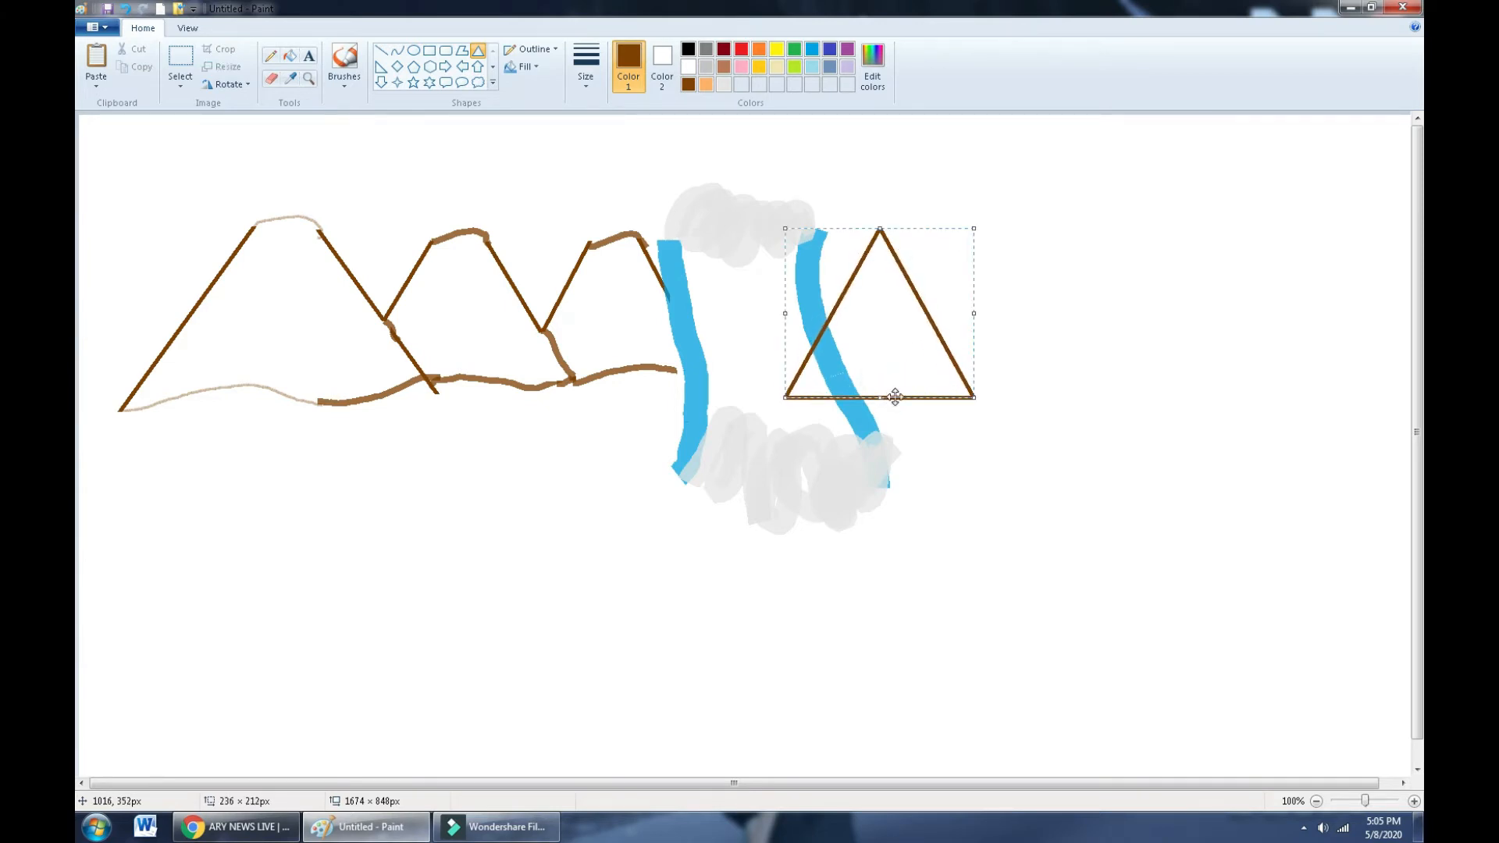
pyautogui.click(975, 341)
# - Erase the triangle's apex and the part crossing the blue waterfall stroke
pyautogui.click(271, 79)
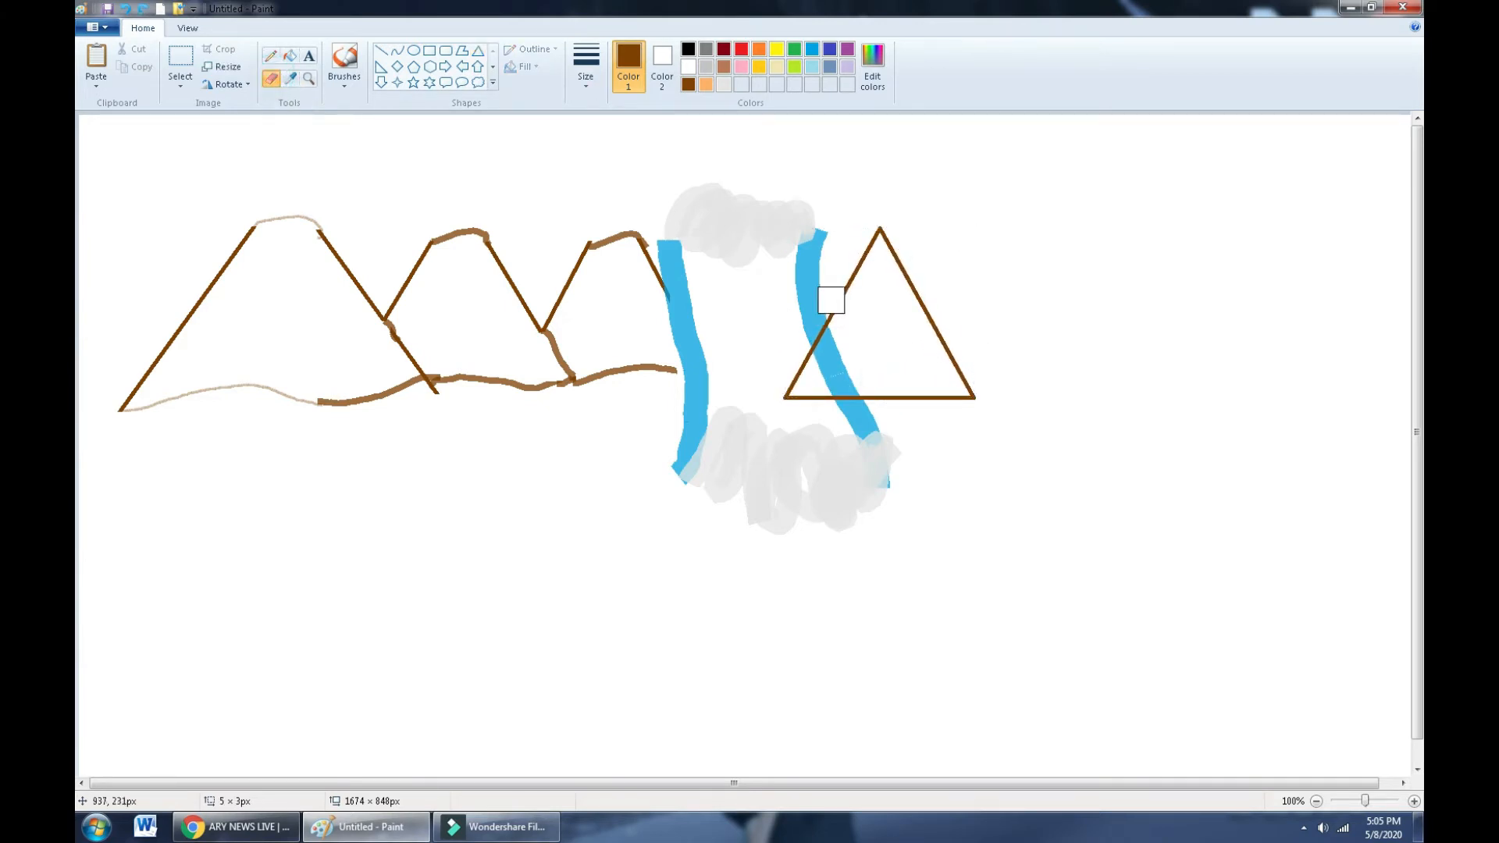
pyautogui.moveTo(879, 237); pyautogui.dragTo(885, 239)
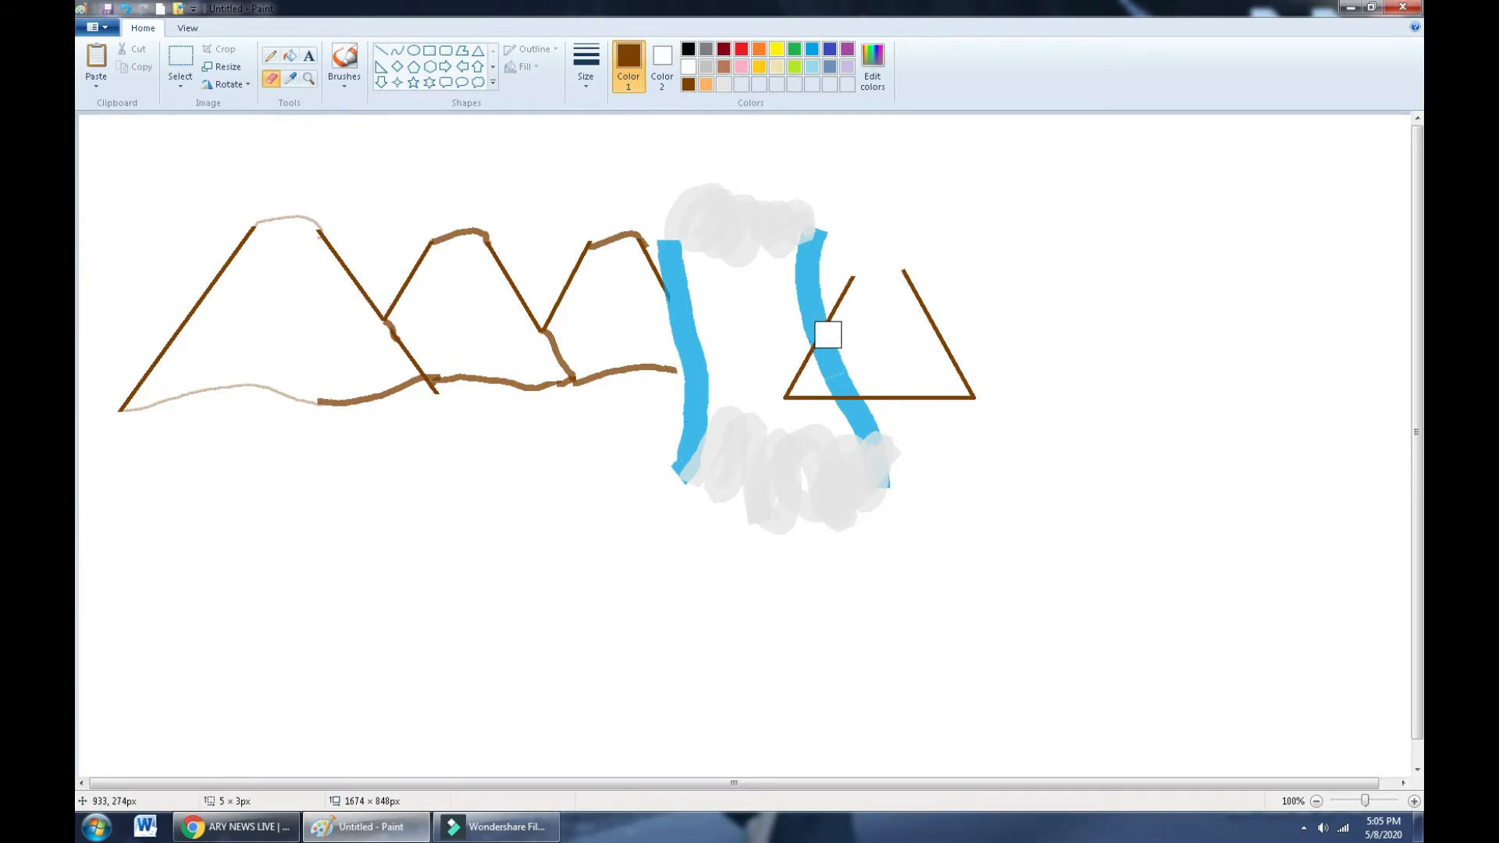
pyautogui.moveTo(827, 334)
pyautogui.mouseDown()
pyautogui.moveTo(794, 393)
pyautogui.moveTo(867, 395)
pyautogui.mouseUp()
pyautogui.click(344, 60)
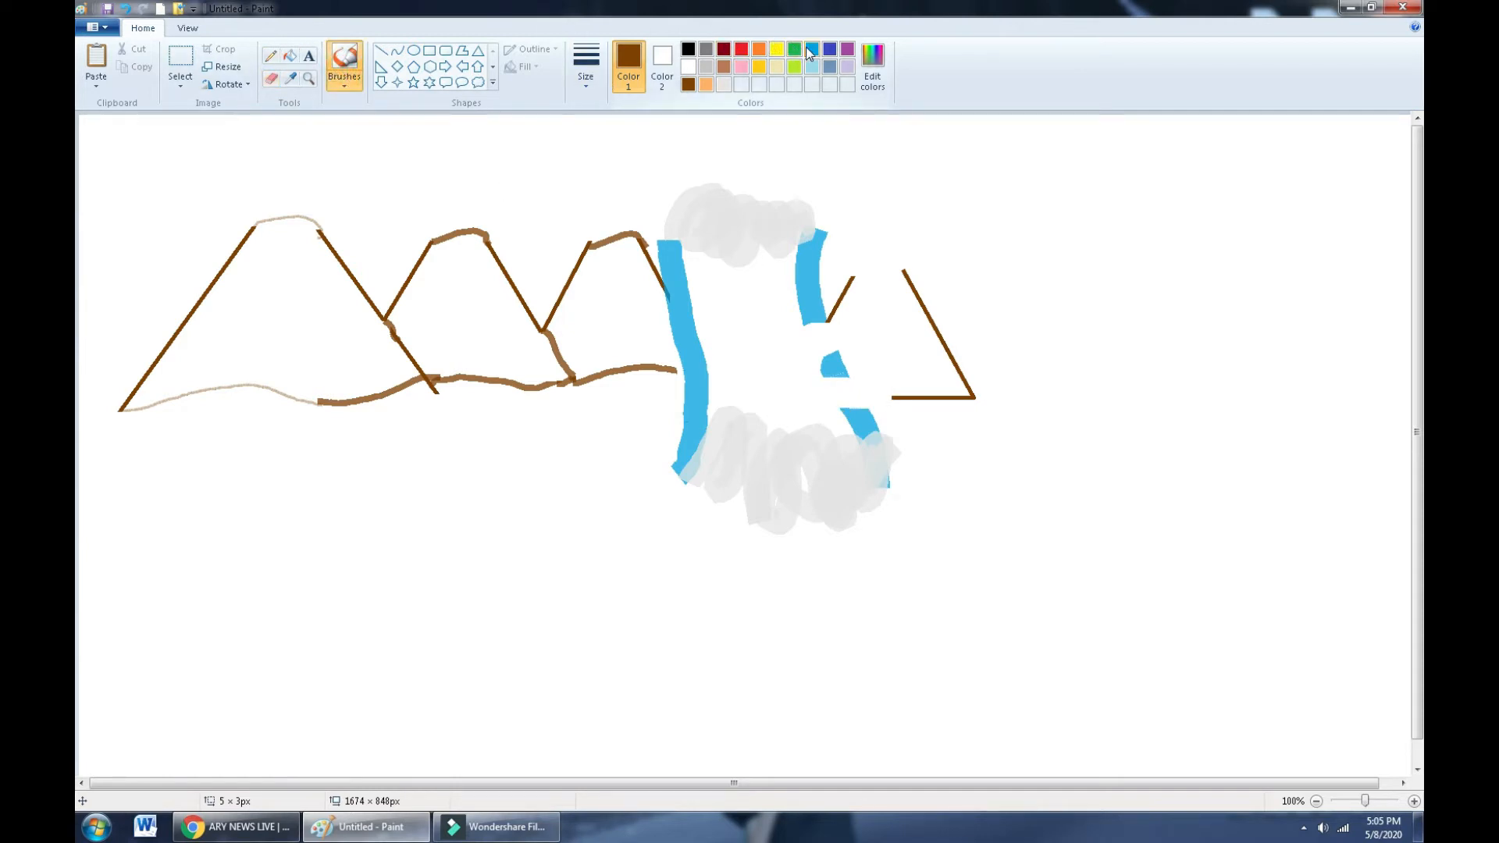
# - Repaint the gap in the right blue stream with the third brush size, then reselect a thinner brown brush
pyautogui.click(811, 51)
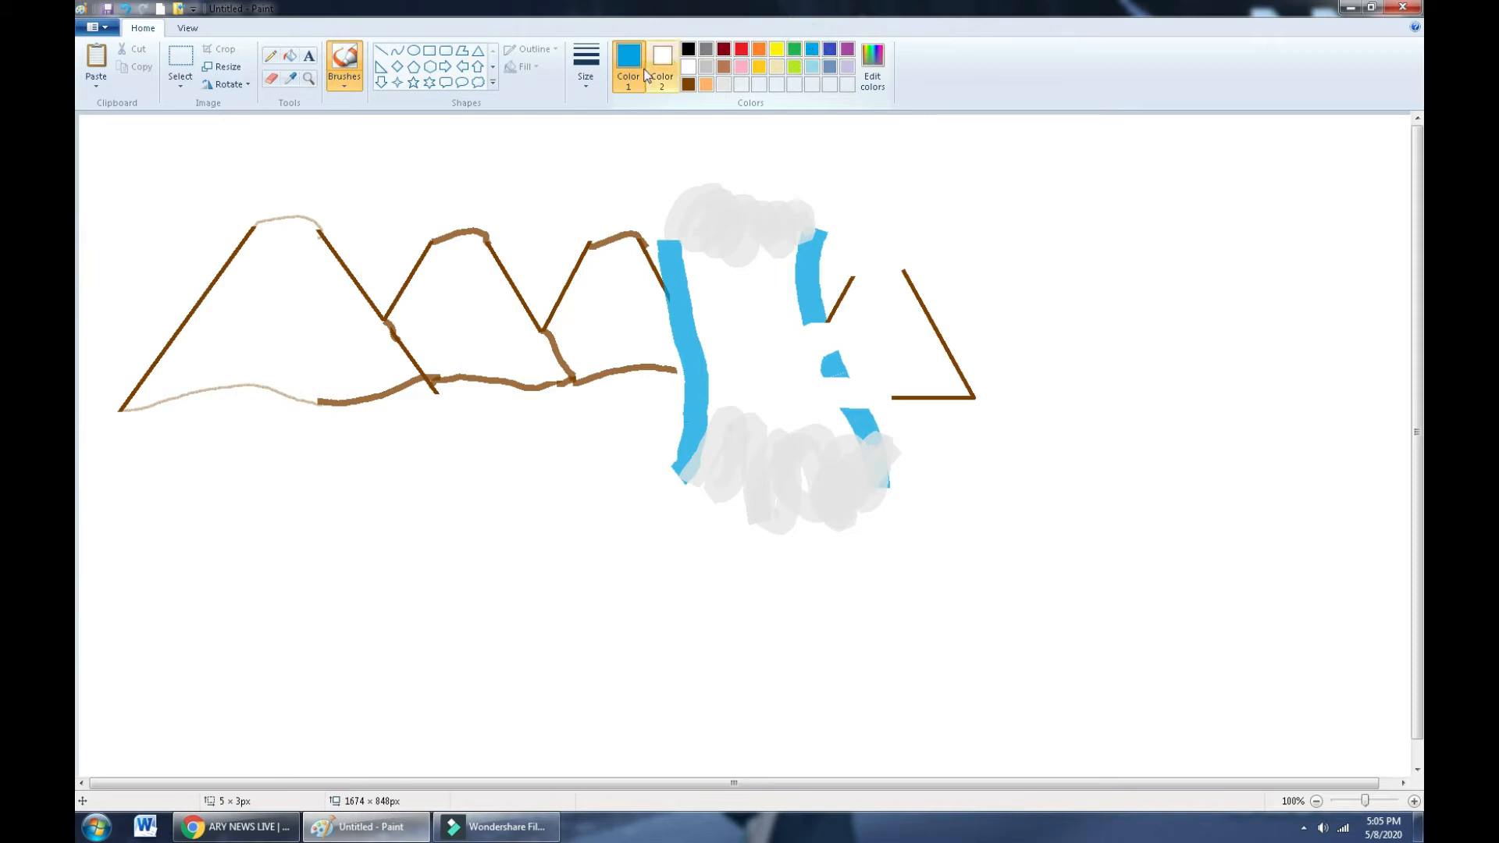
pyautogui.click(585, 80)
pyautogui.click(628, 175)
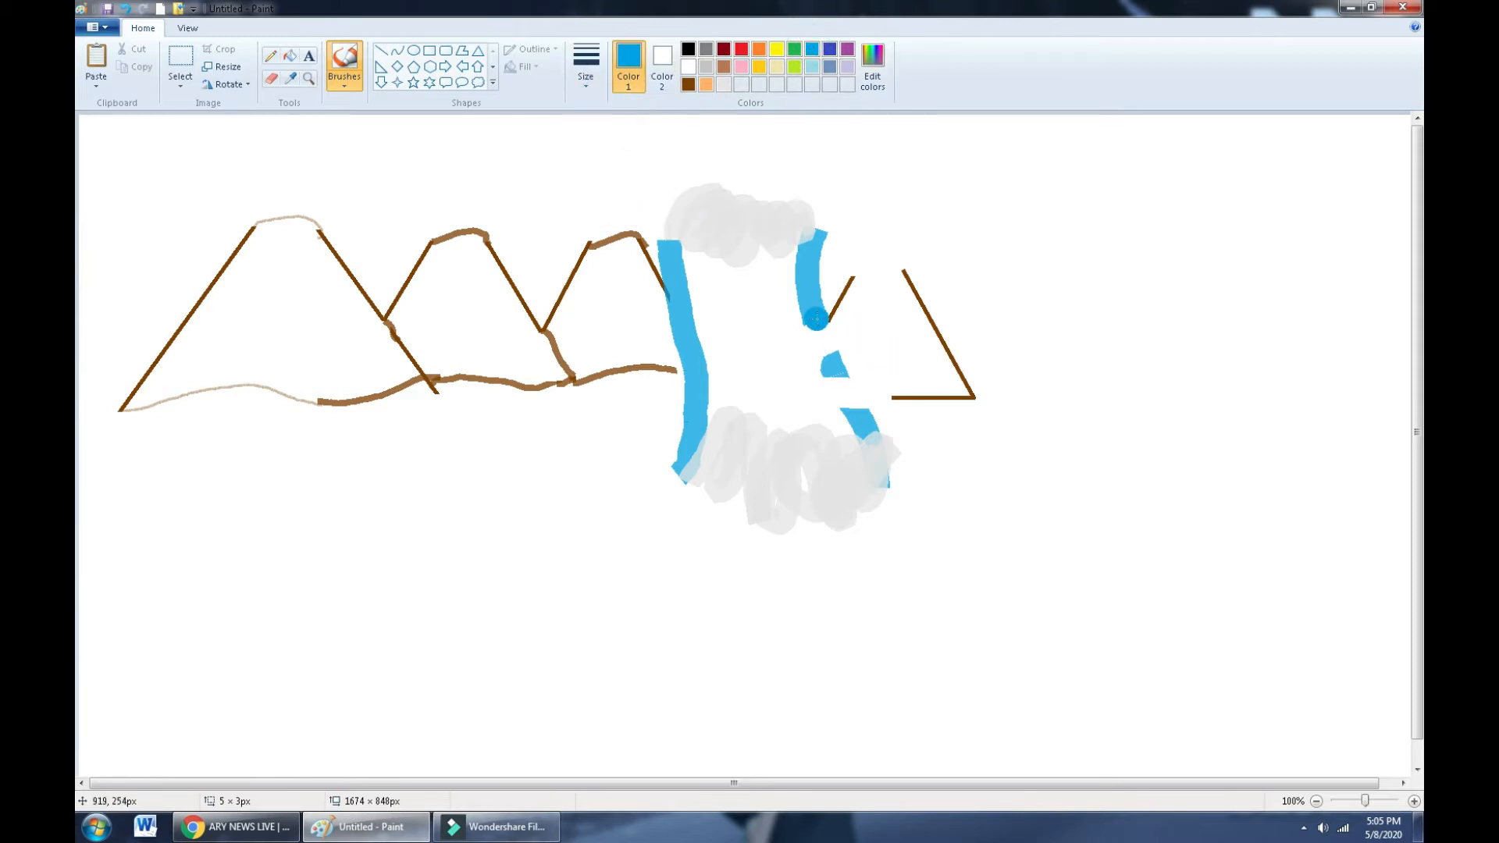
pyautogui.click(810, 320)
pyautogui.moveTo(810, 320)
pyautogui.mouseDown()
pyautogui.moveTo(858, 422)
pyautogui.moveTo(867, 406)
pyautogui.mouseUp()
pyautogui.click(808, 188)
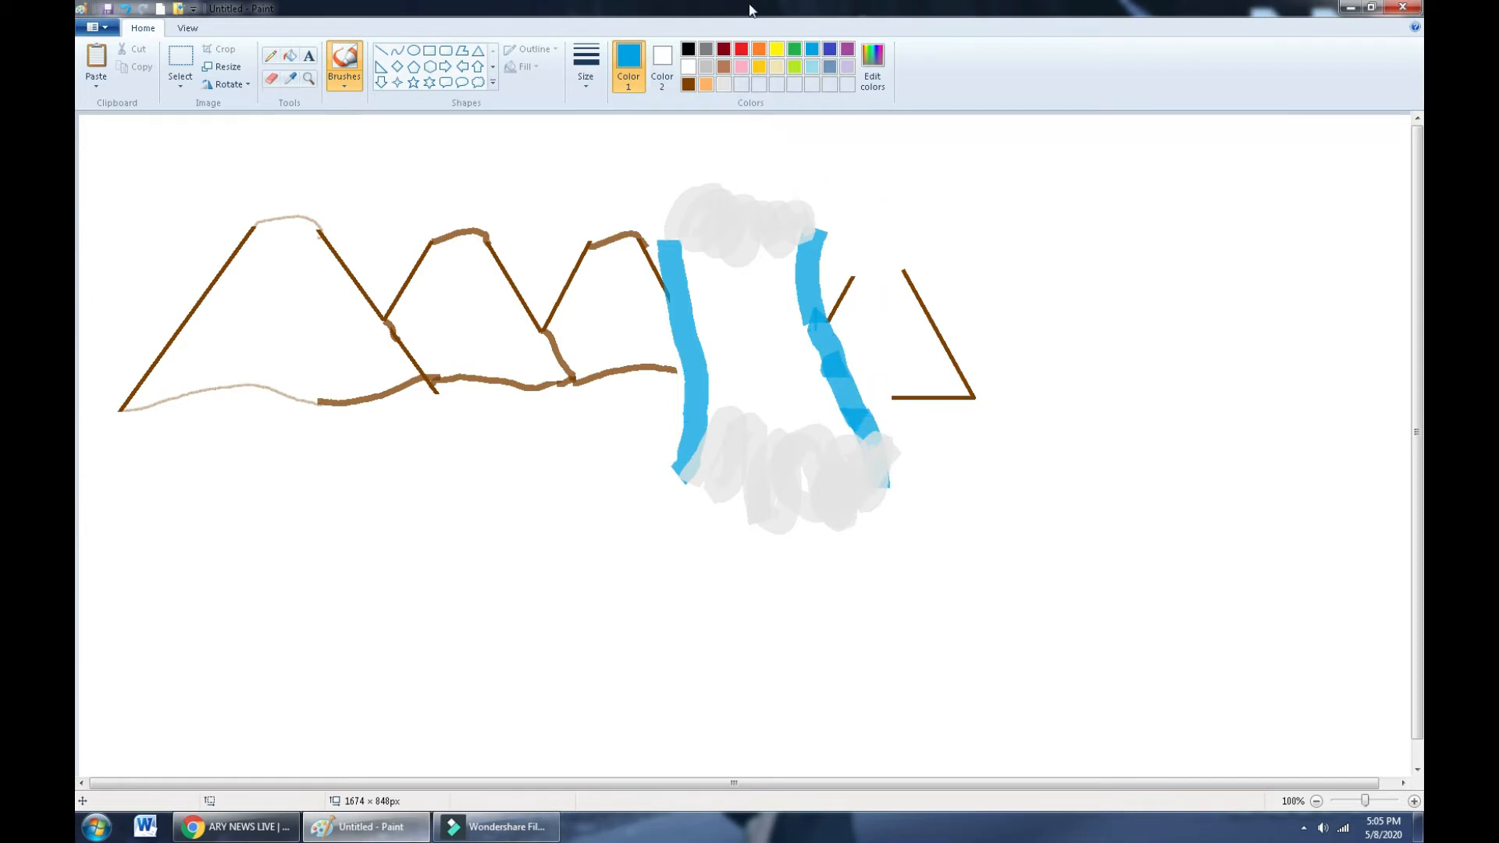
pyautogui.click(587, 76)
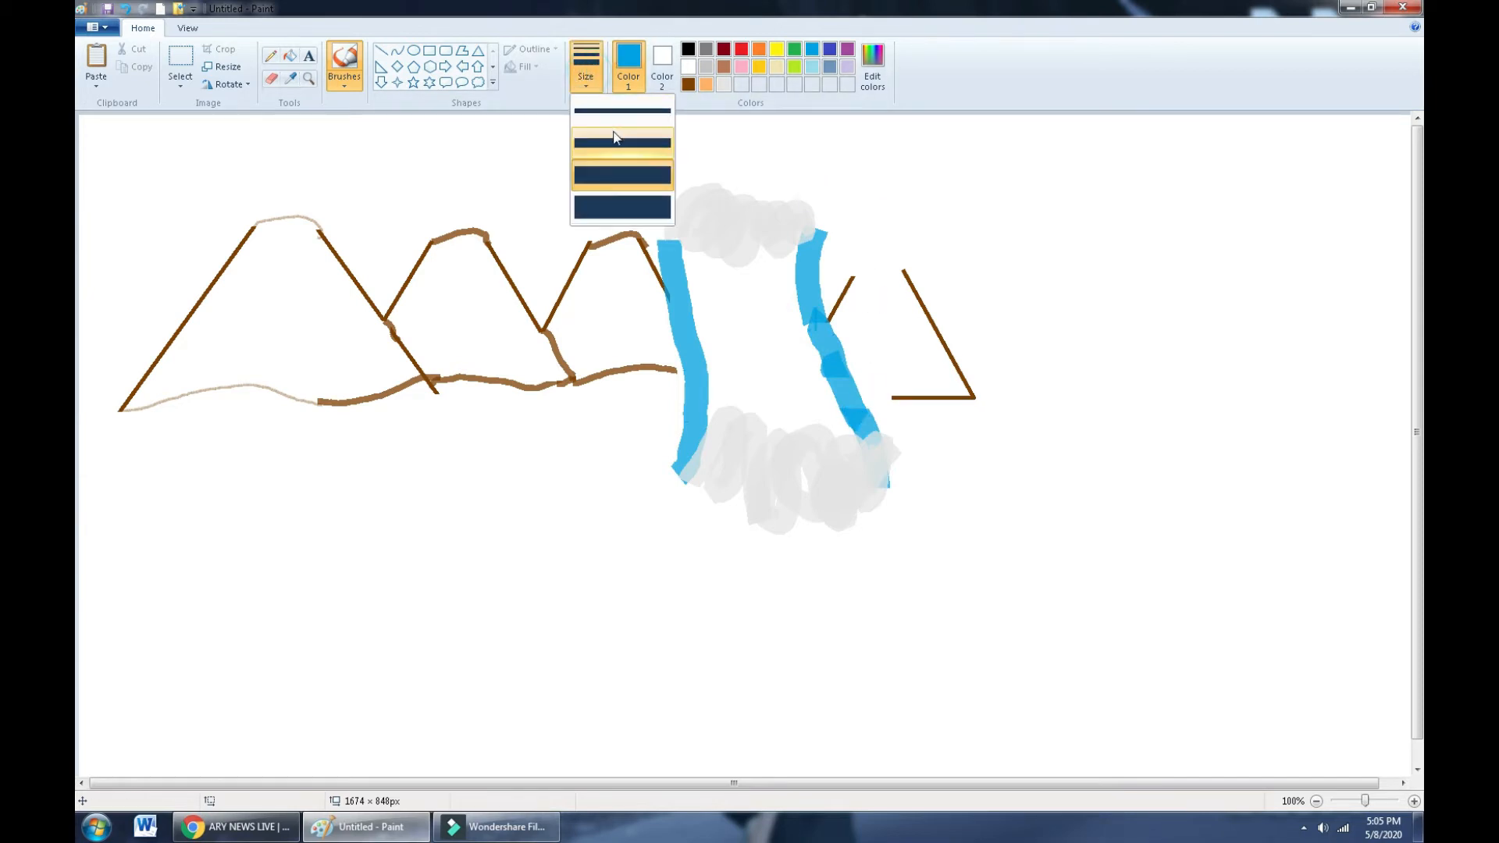
pyautogui.click(613, 137)
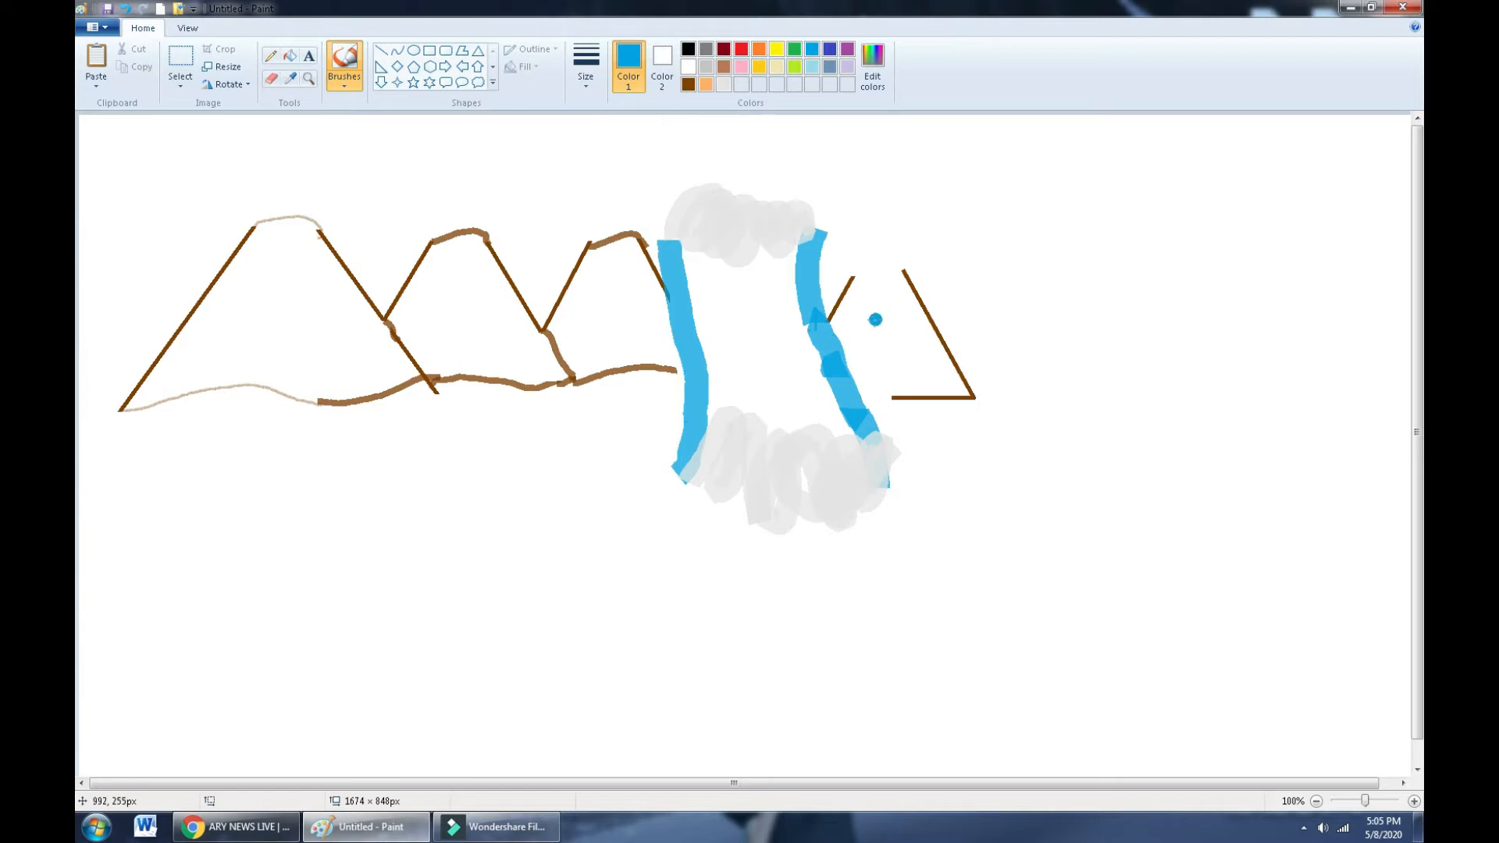
pyautogui.click(688, 84)
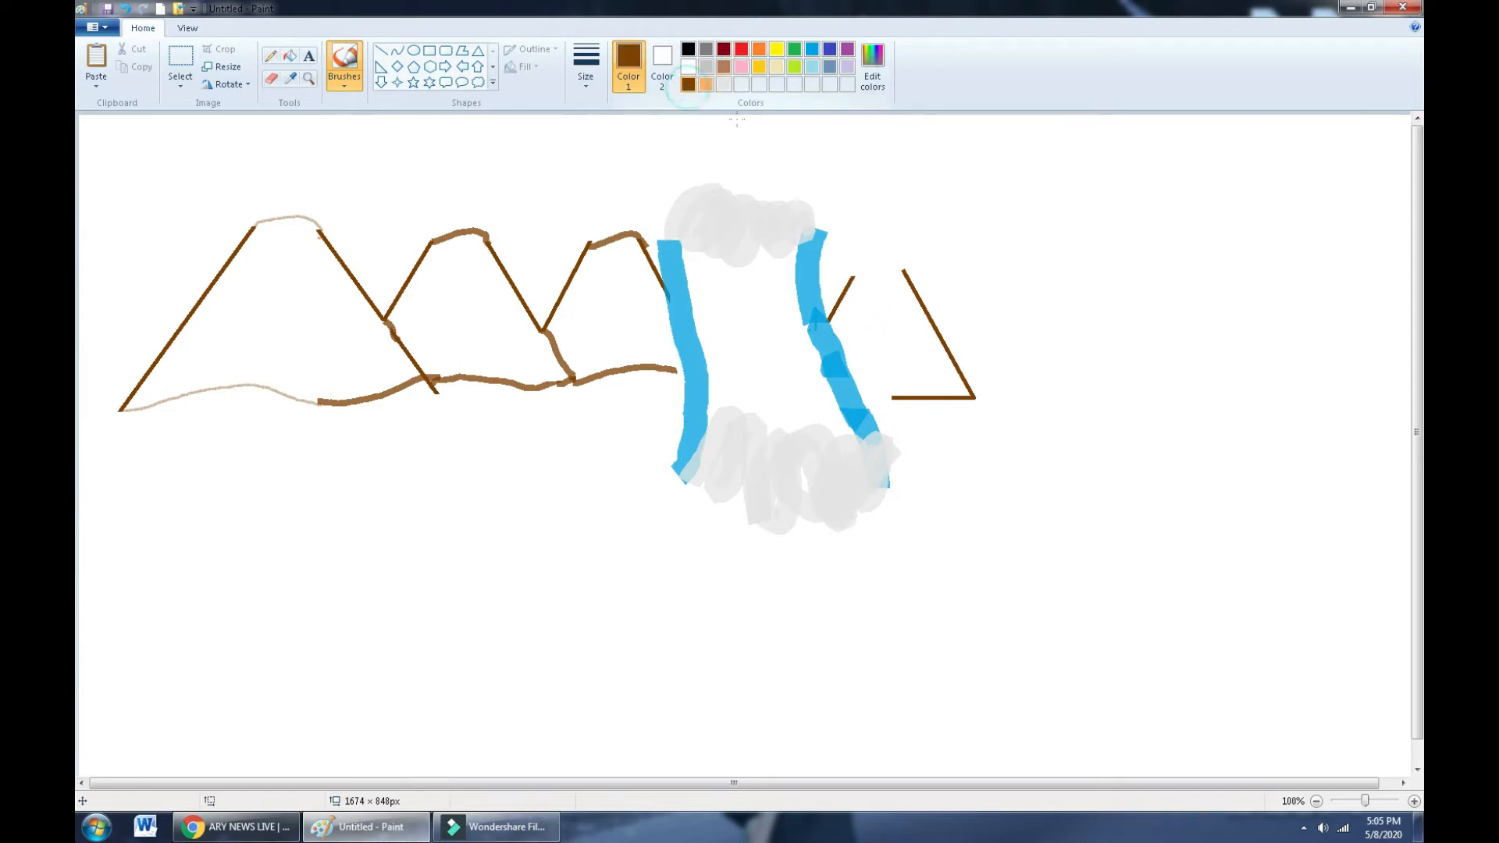
# - Round the small mountain's brown peak, extend its base leftward, and draw a new brown triangle
pyautogui.moveTo(850, 282); pyautogui.dragTo(869, 266)
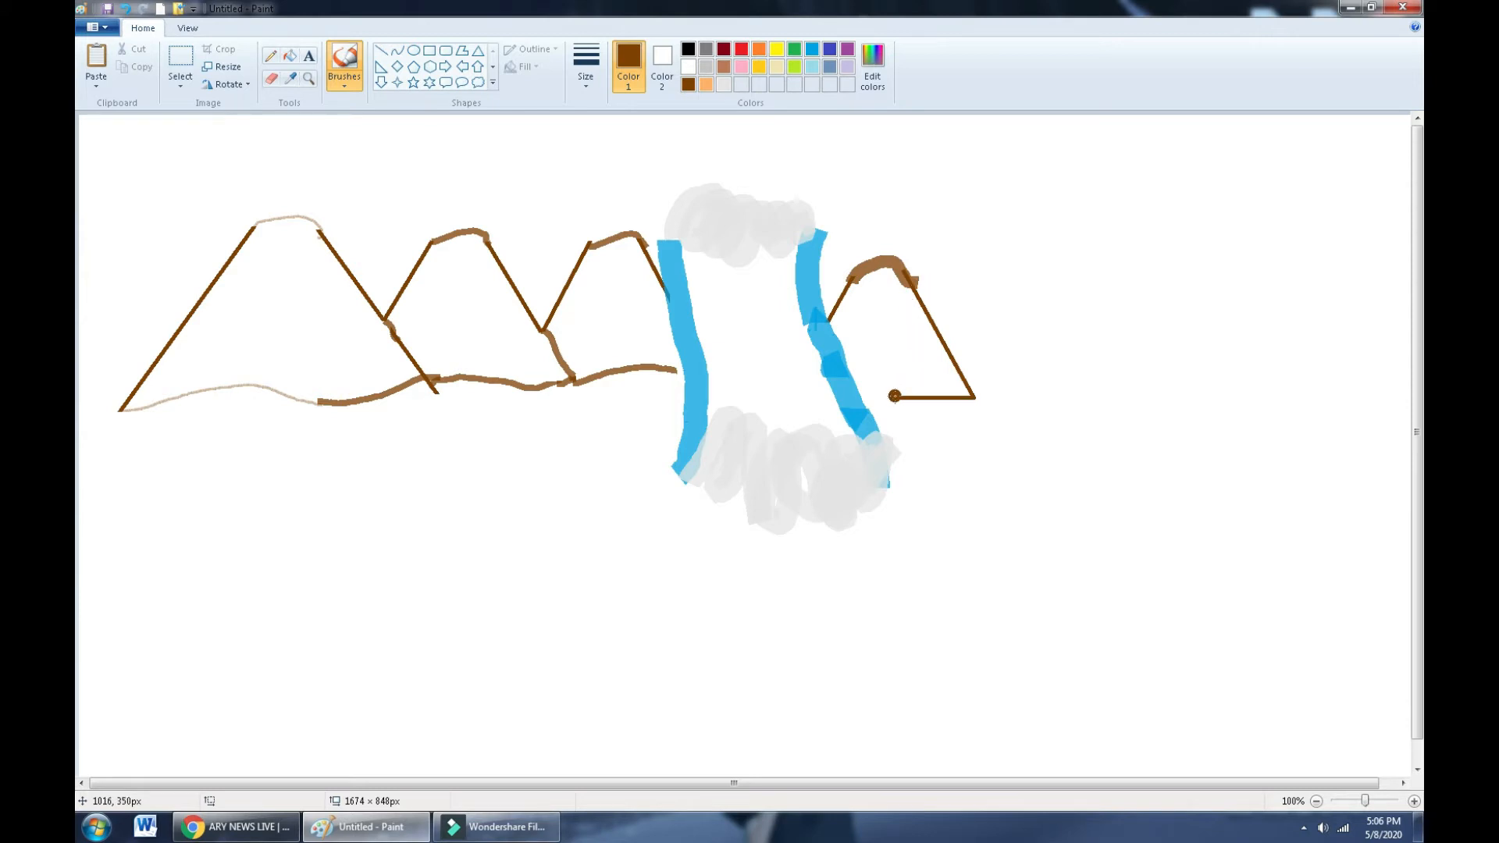
pyautogui.moveTo(901, 400)
pyautogui.mouseDown()
pyautogui.moveTo(866, 400)
pyautogui.moveTo(1013, 302)
pyautogui.moveTo(1057, 224)
pyautogui.moveTo(1143, 256)
pyautogui.moveTo(1150, 235)
pyautogui.moveTo(1130, 222)
pyautogui.mouseUp()
pyautogui.click(477, 50)
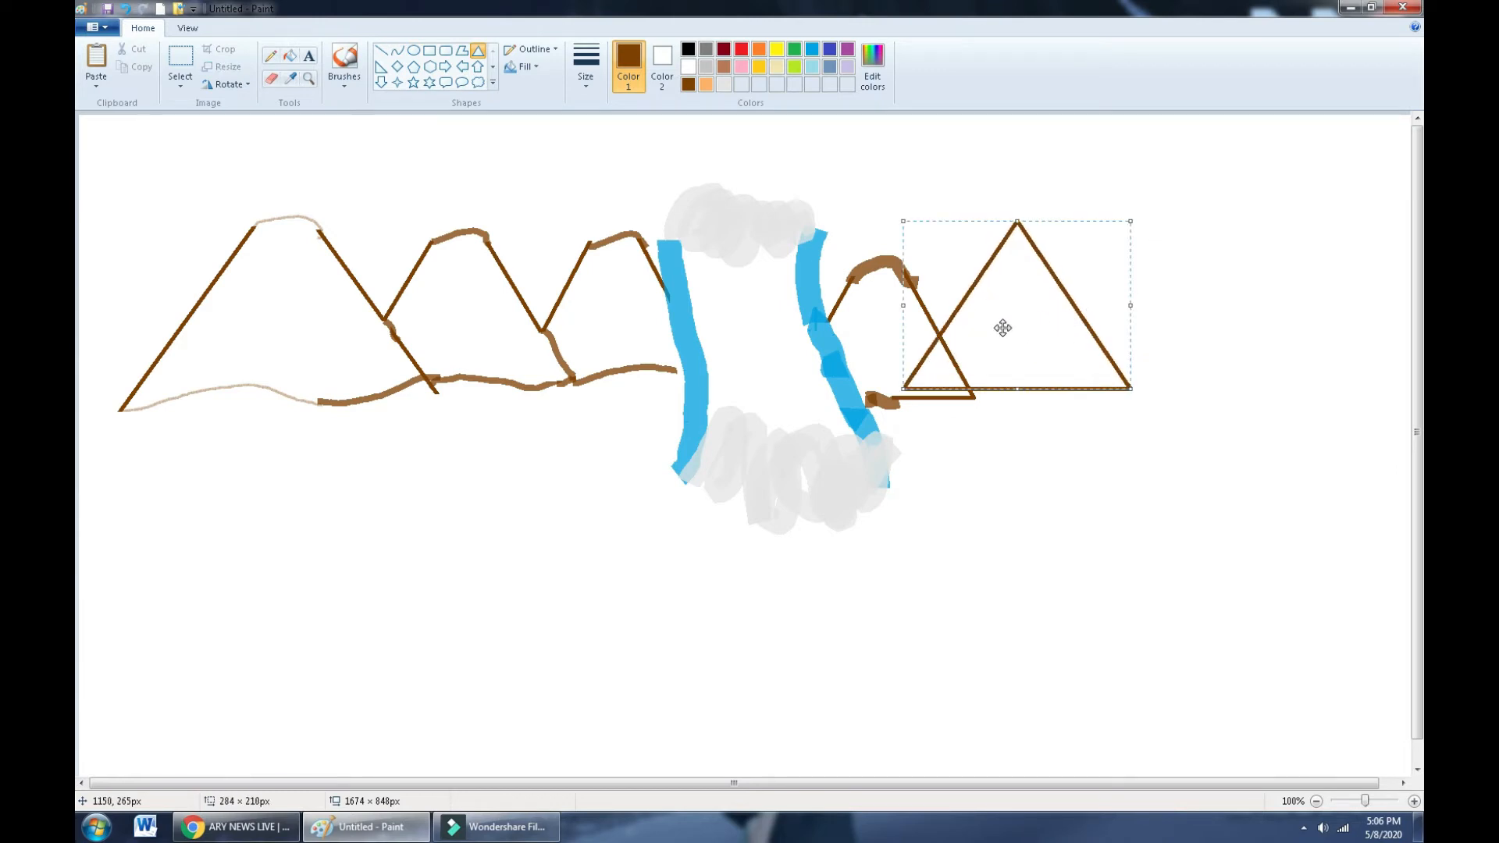
pyautogui.moveTo(1002, 328); pyautogui.dragTo(1002, 335)
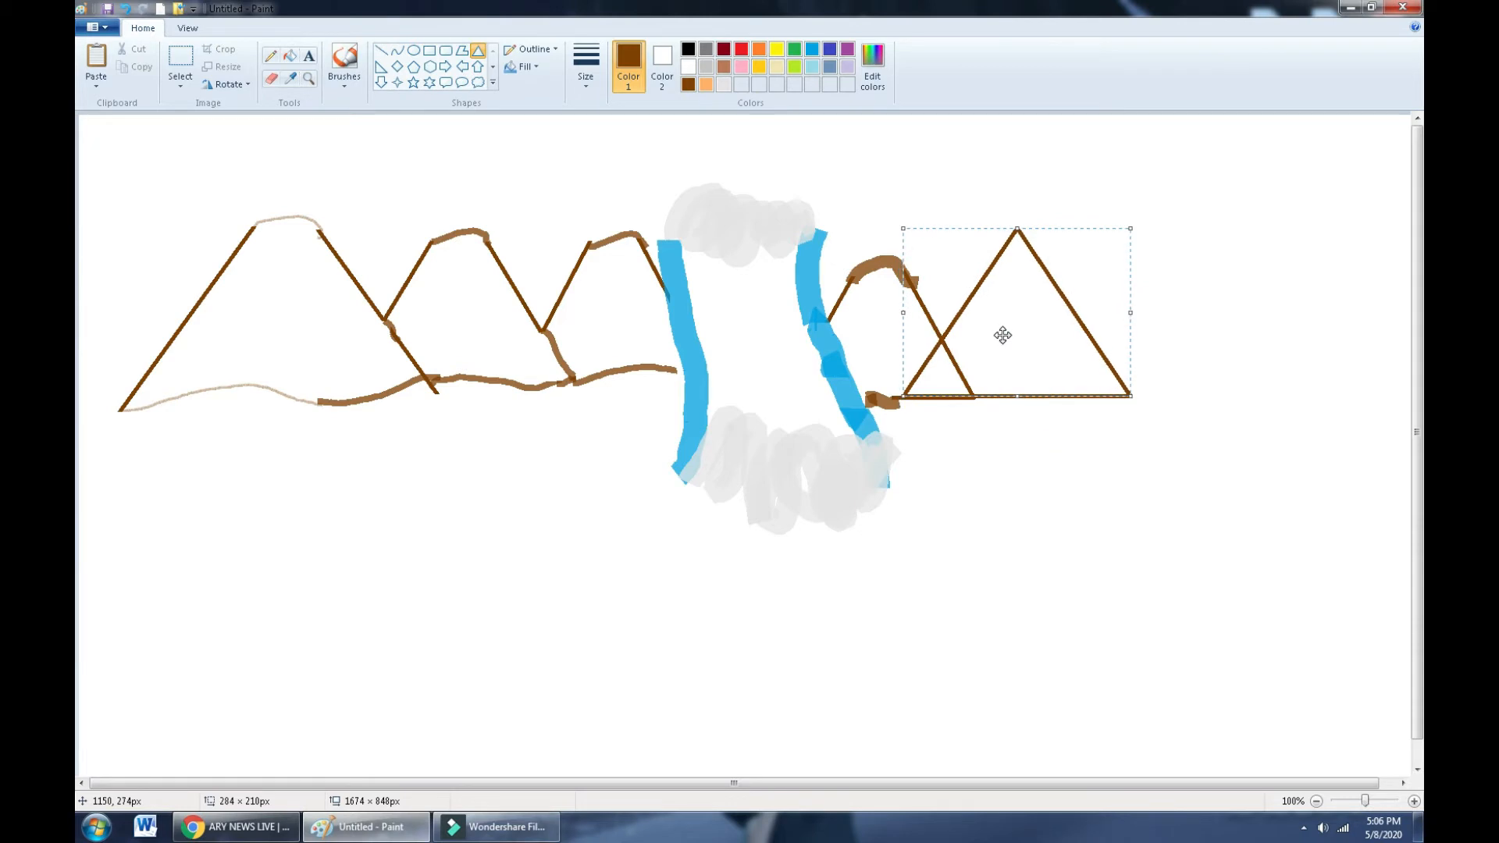
# - Erase the new triangle's base and part of its lower left edge
pyautogui.click(270, 78)
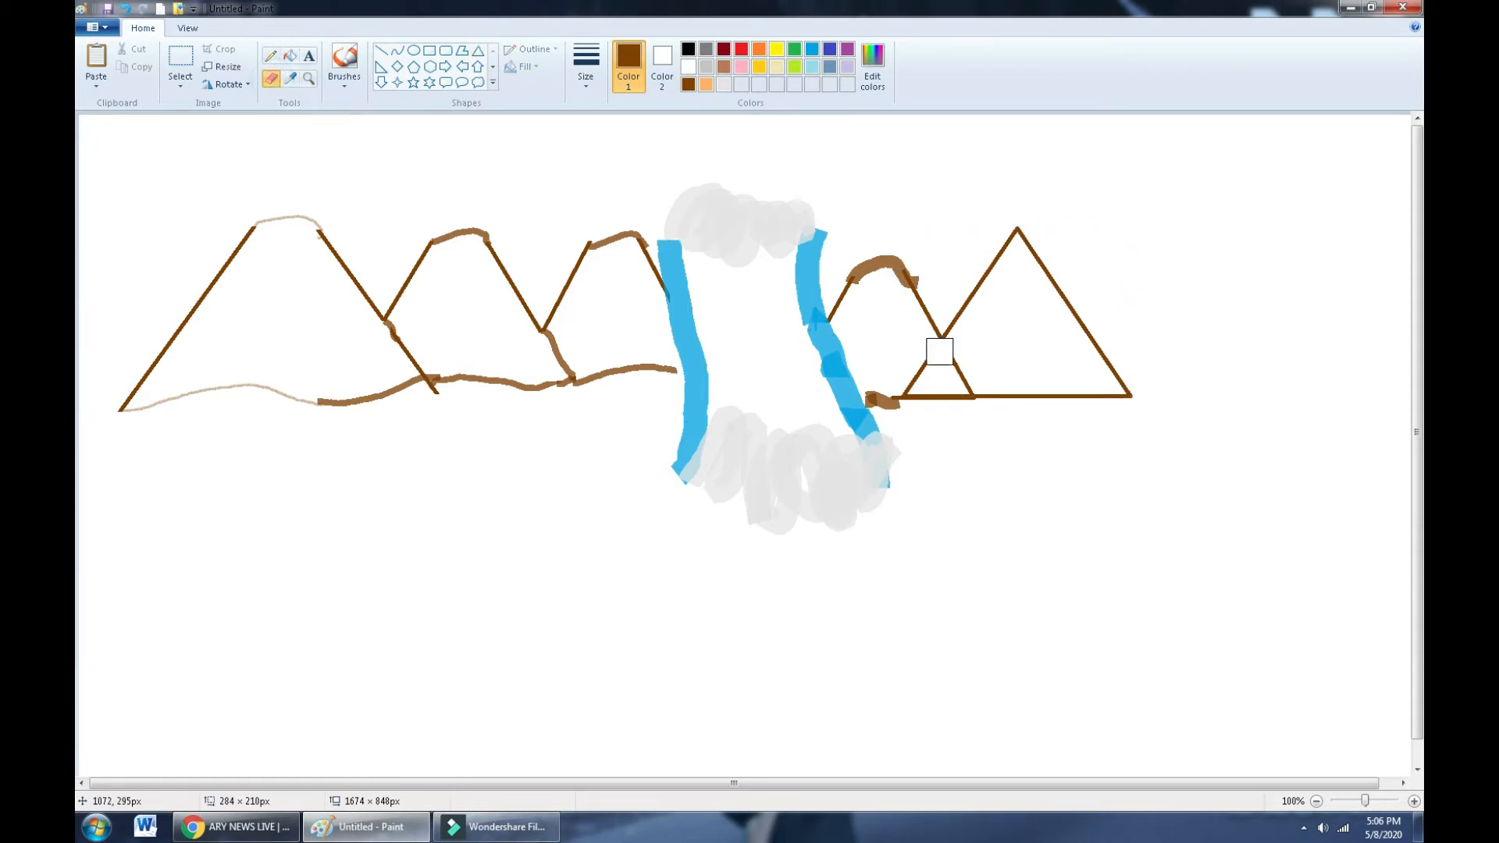
pyautogui.click(934, 351)
pyautogui.moveTo(934, 351); pyautogui.dragTo(921, 370)
pyautogui.moveTo(874, 400); pyautogui.dragTo(912, 396)
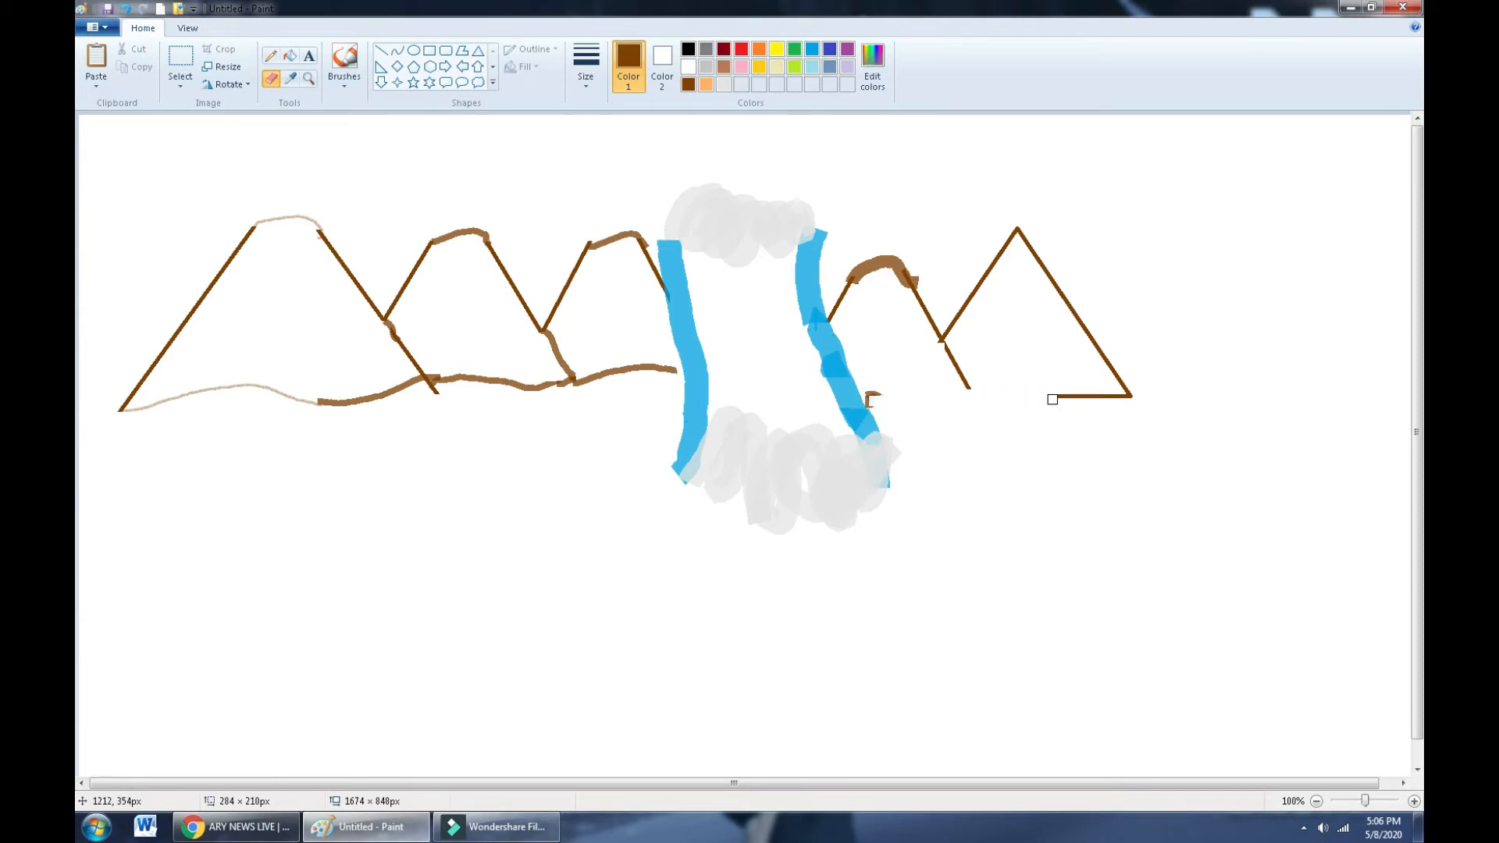
pyautogui.moveTo(1052, 398); pyautogui.dragTo(1128, 394)
pyautogui.click(344, 81)
pyautogui.click(411, 143)
pyautogui.click(582, 80)
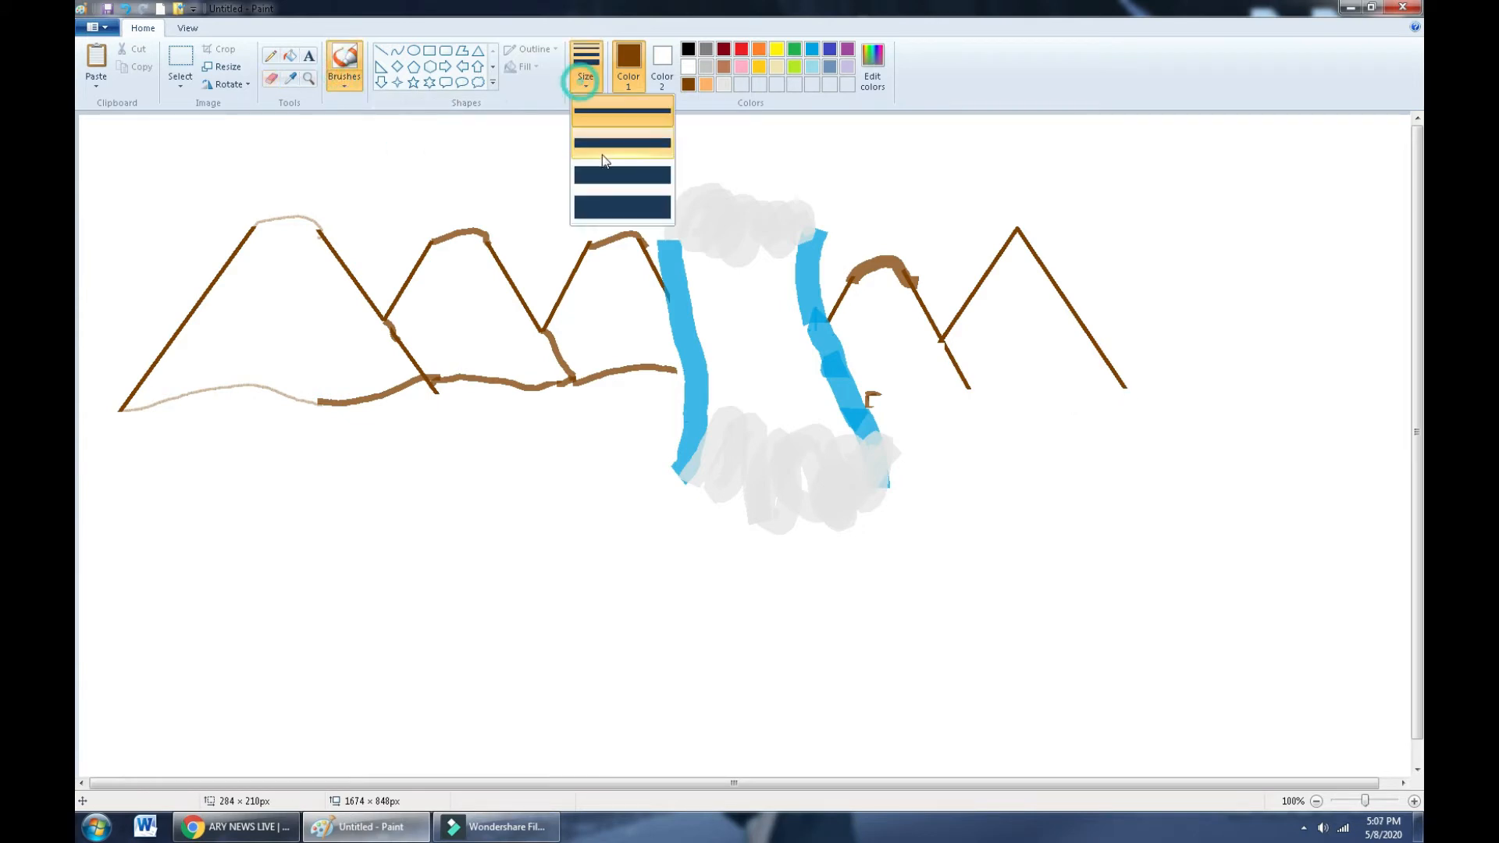
# - Paint a thick brown ground line under the right mountains and round the peak's apex with white
pyautogui.click(611, 144)
pyautogui.click(873, 398)
pyautogui.moveTo(867, 399)
pyautogui.mouseDown()
pyautogui.moveTo(1062, 381)
pyautogui.moveTo(1128, 392)
pyautogui.mouseUp()
pyautogui.moveTo(992, 270); pyautogui.dragTo(1038, 254)
pyautogui.click(688, 66)
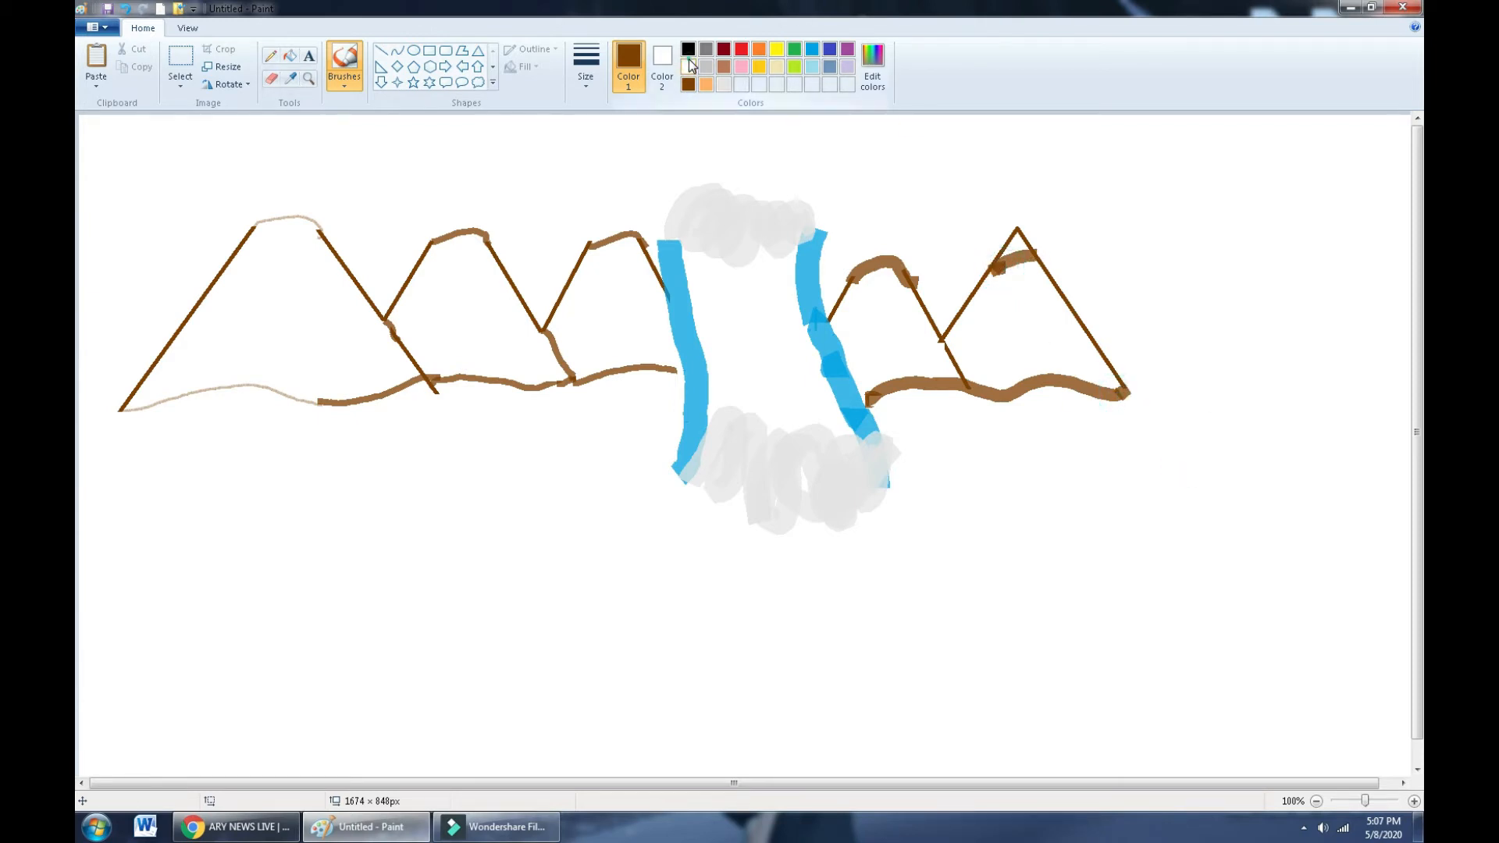
pyautogui.moveTo(1019, 228); pyautogui.dragTo(1008, 234)
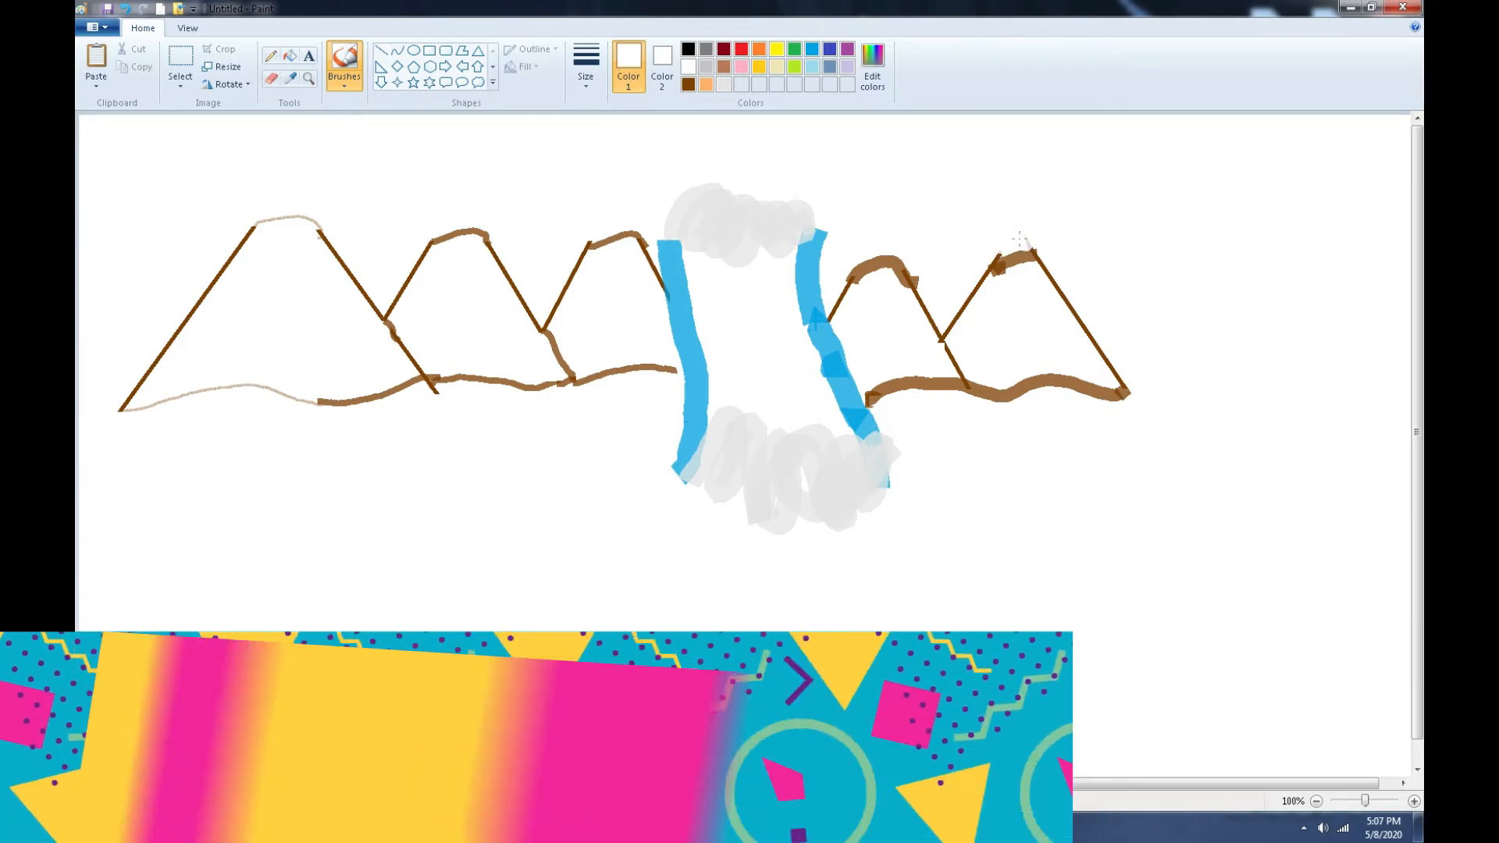
pyautogui.moveTo(1021, 240); pyautogui.dragTo(1032, 256)
# - Draw a wide brown triangle right of the mountains and erase its base into an open peak
pyautogui.click(478, 50)
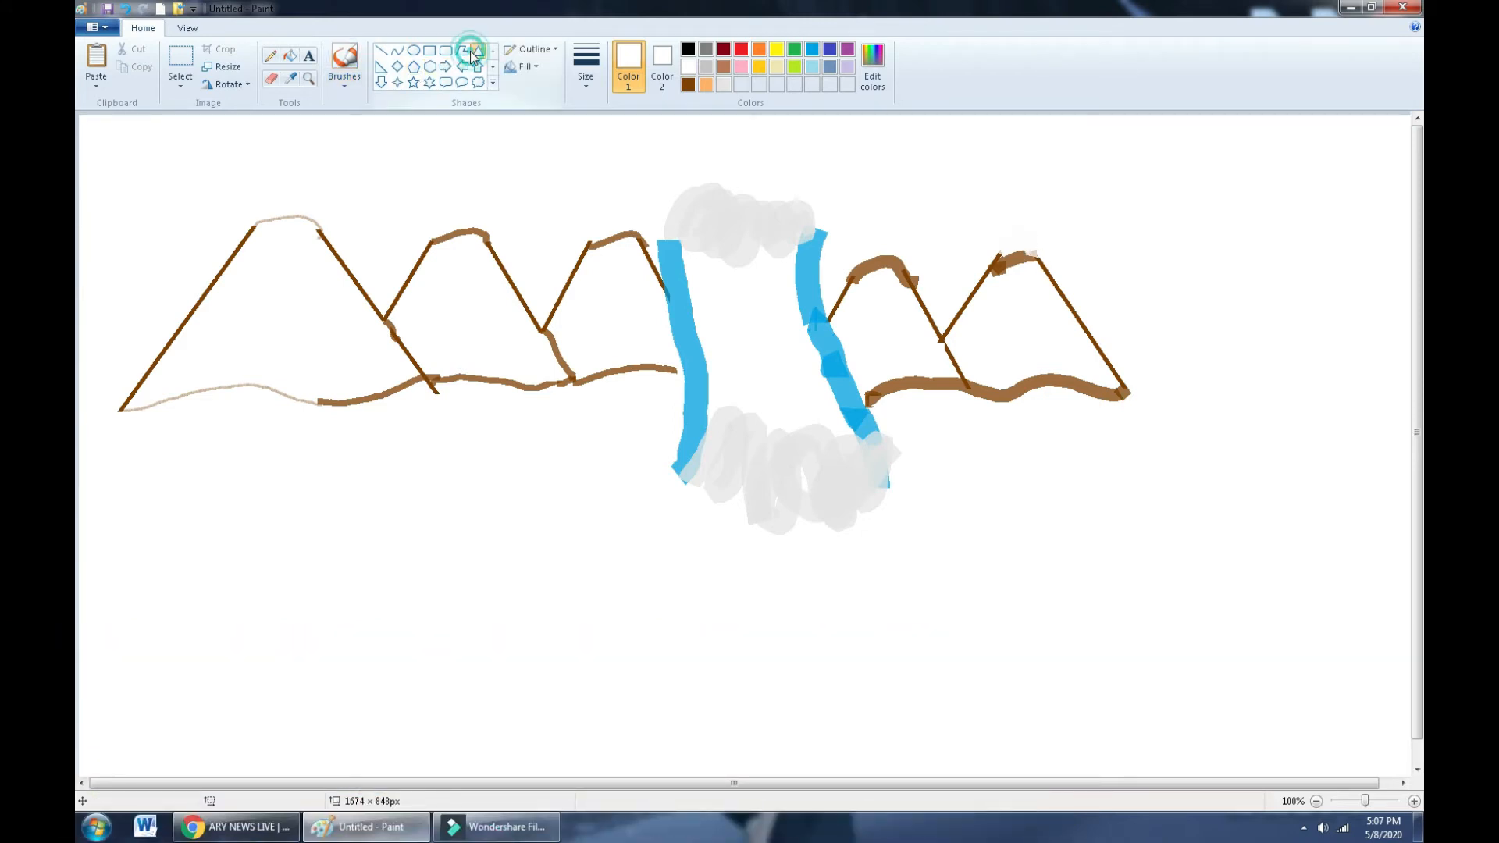
pyautogui.click(688, 84)
pyautogui.moveTo(1093, 383)
pyautogui.mouseDown()
pyautogui.moveTo(1220, 290)
pyautogui.moveTo(1157, 221)
pyautogui.mouseUp()
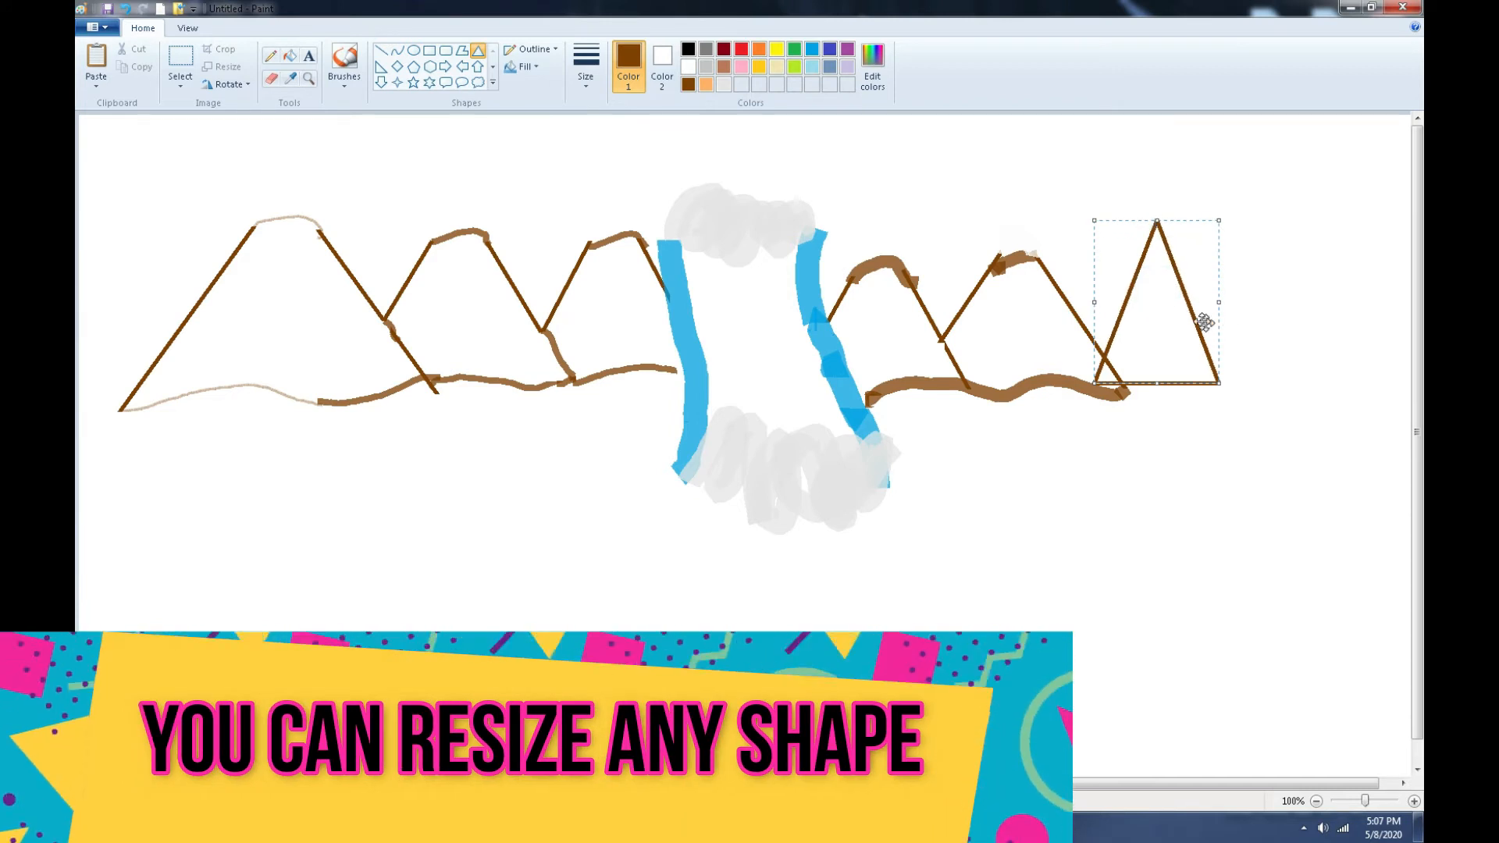
pyautogui.moveTo(1213, 310); pyautogui.dragTo(1328, 303)
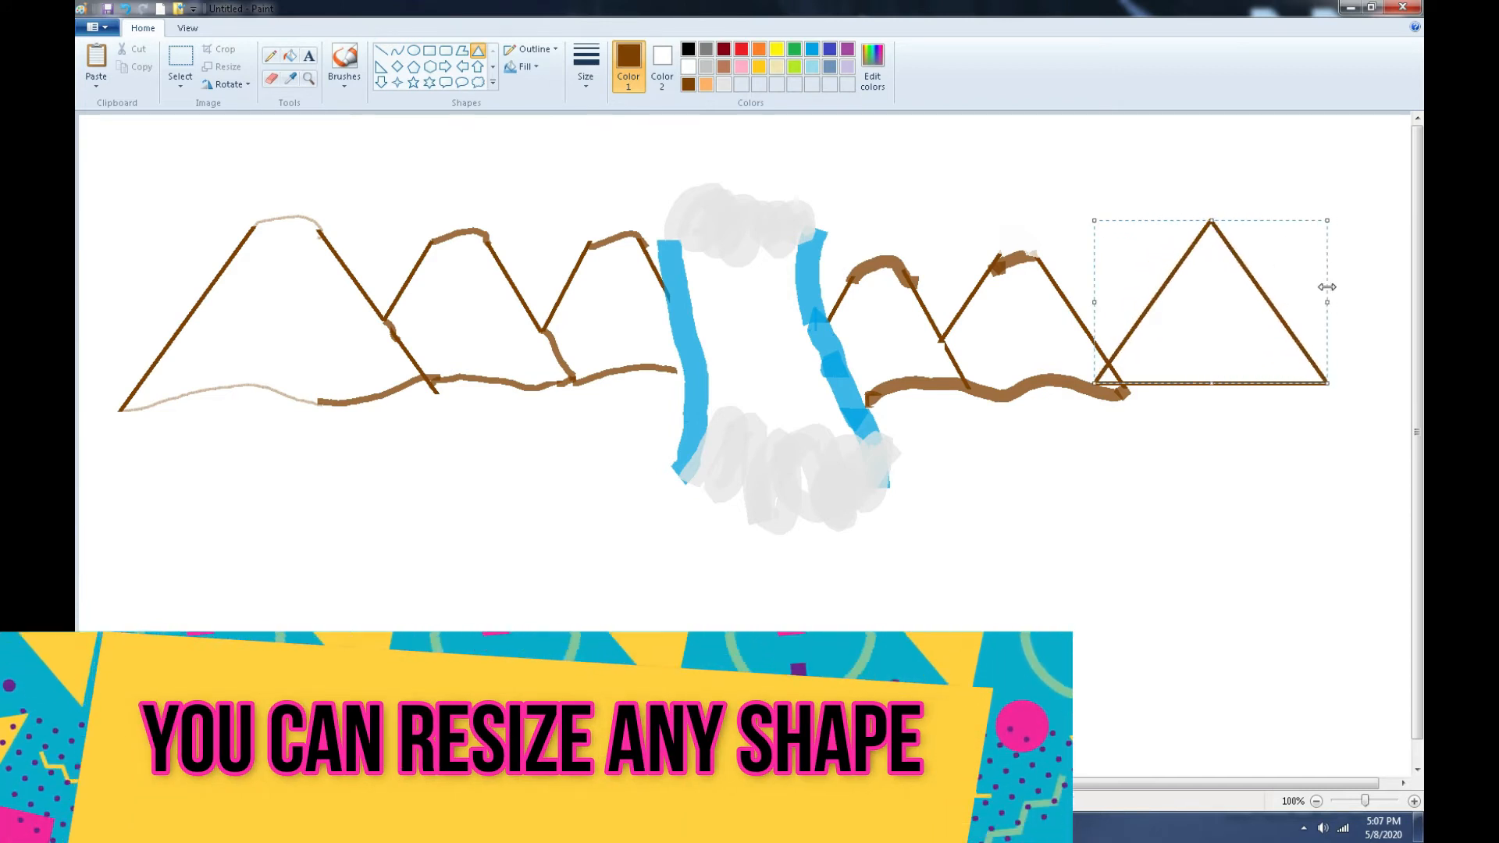
pyautogui.click(480, 119)
pyautogui.click(271, 78)
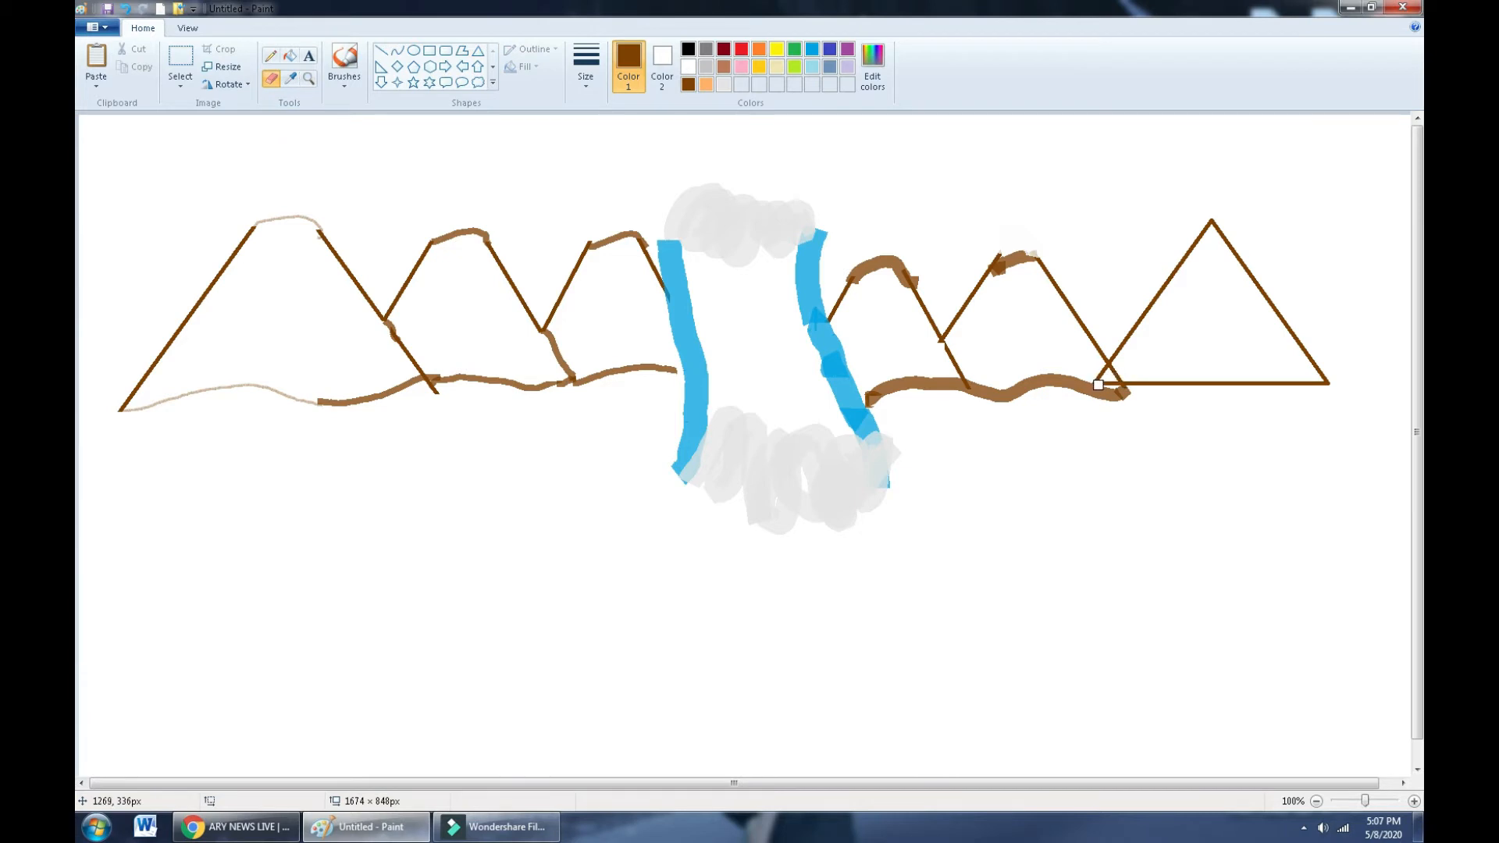
pyautogui.moveTo(1098, 385); pyautogui.dragTo(1328, 382)
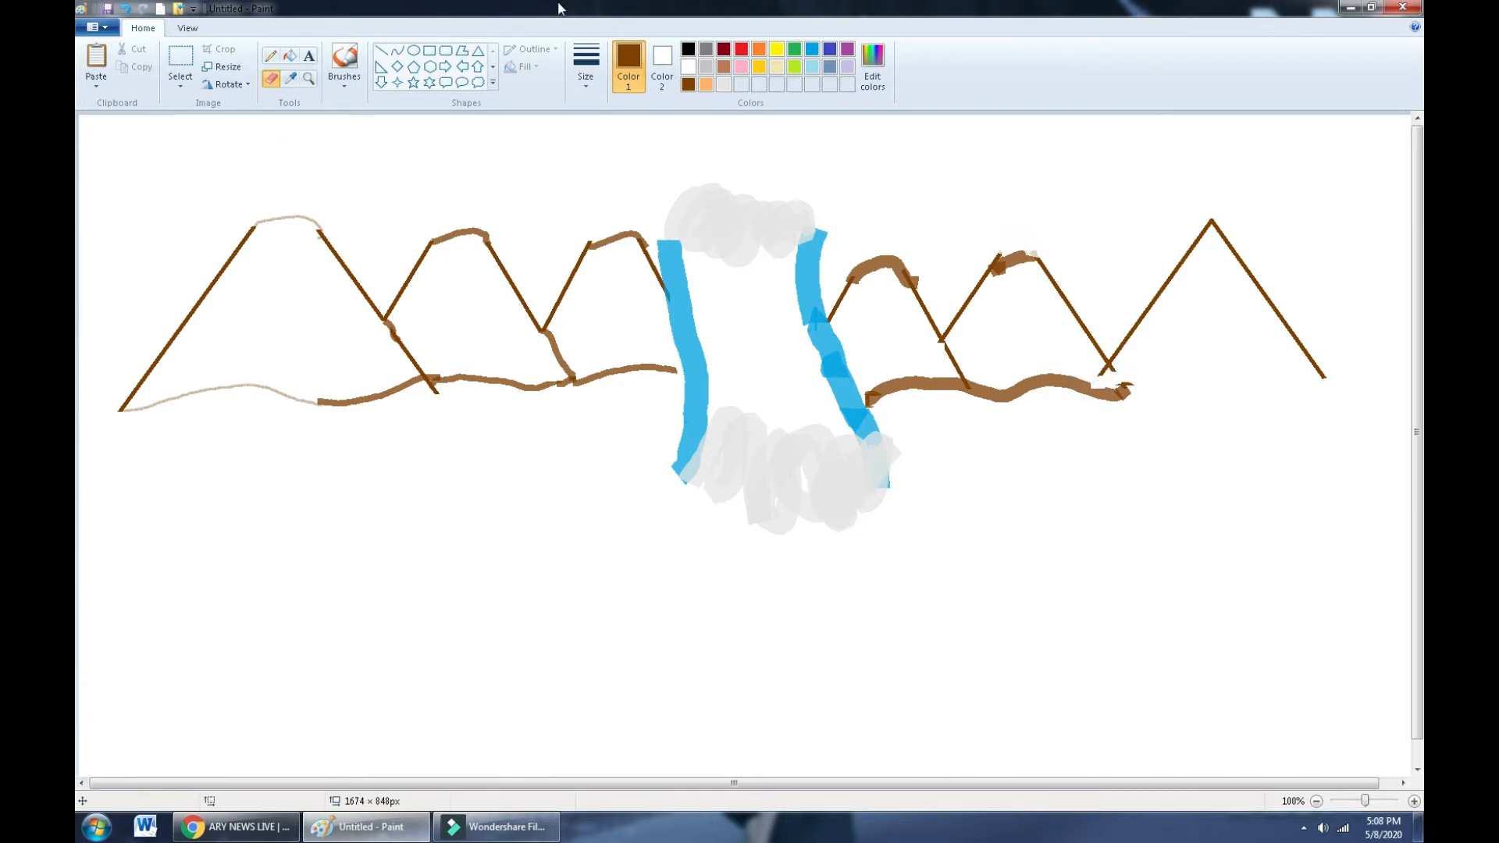
# - Extend the brown ground line further right with the marker brush
pyautogui.click(344, 78)
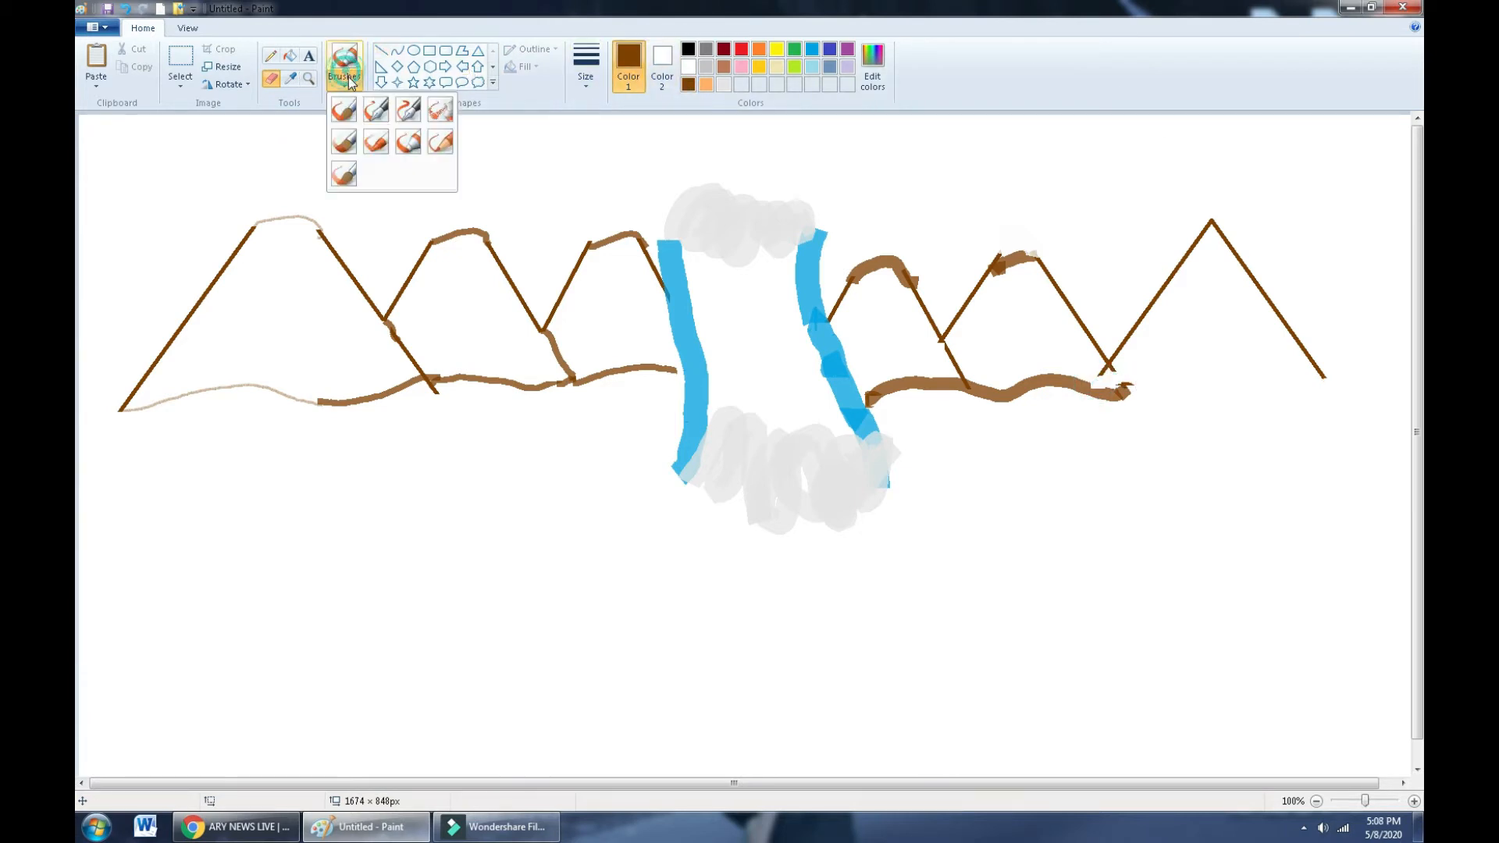
pyautogui.click(406, 142)
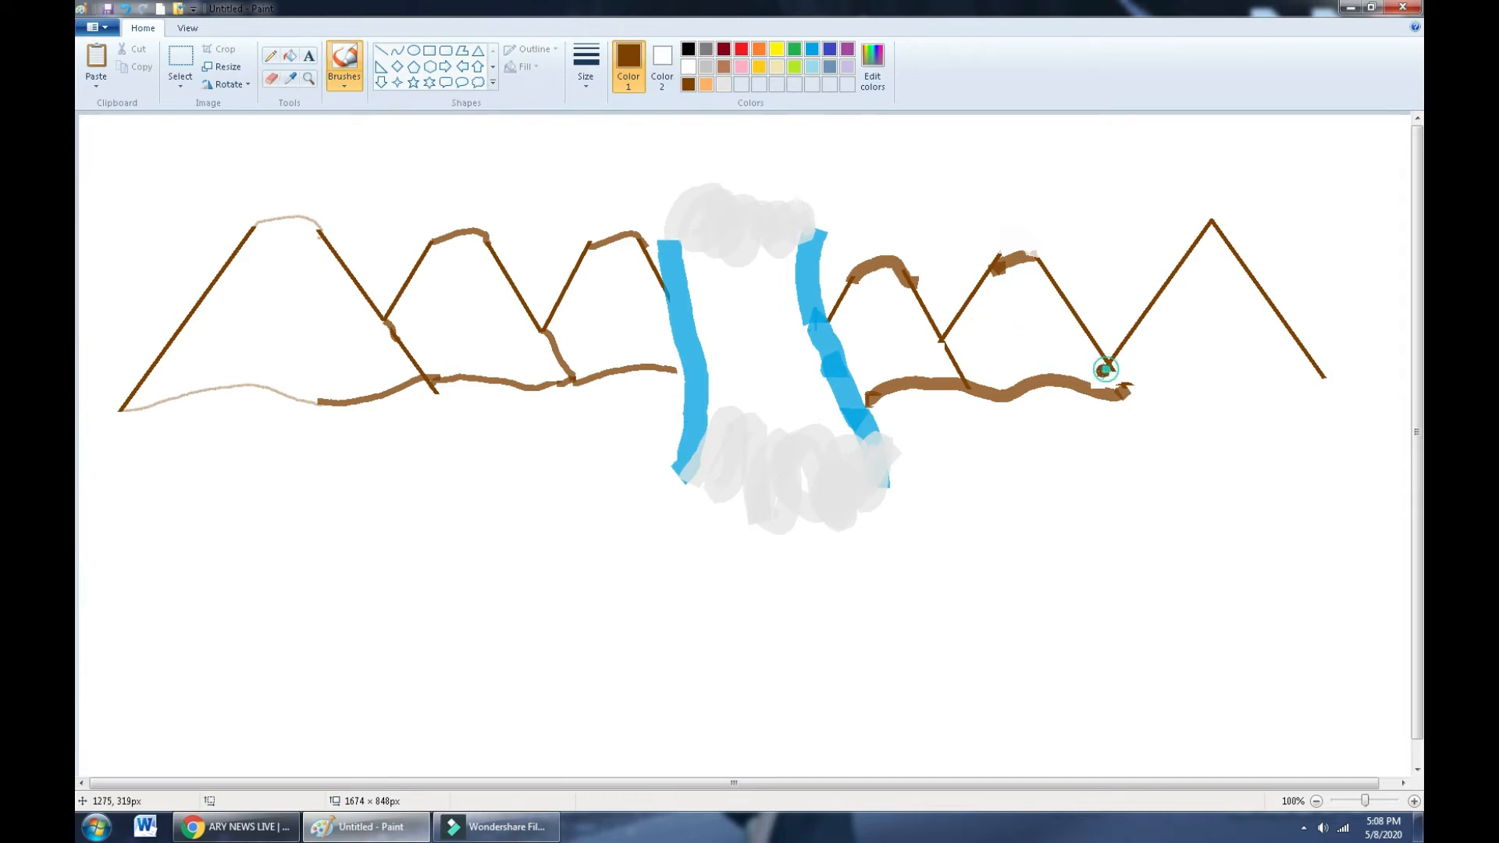
pyautogui.moveTo(1104, 369)
pyautogui.mouseDown()
pyautogui.moveTo(1092, 381)
pyautogui.moveTo(1309, 374)
pyautogui.mouseUp()
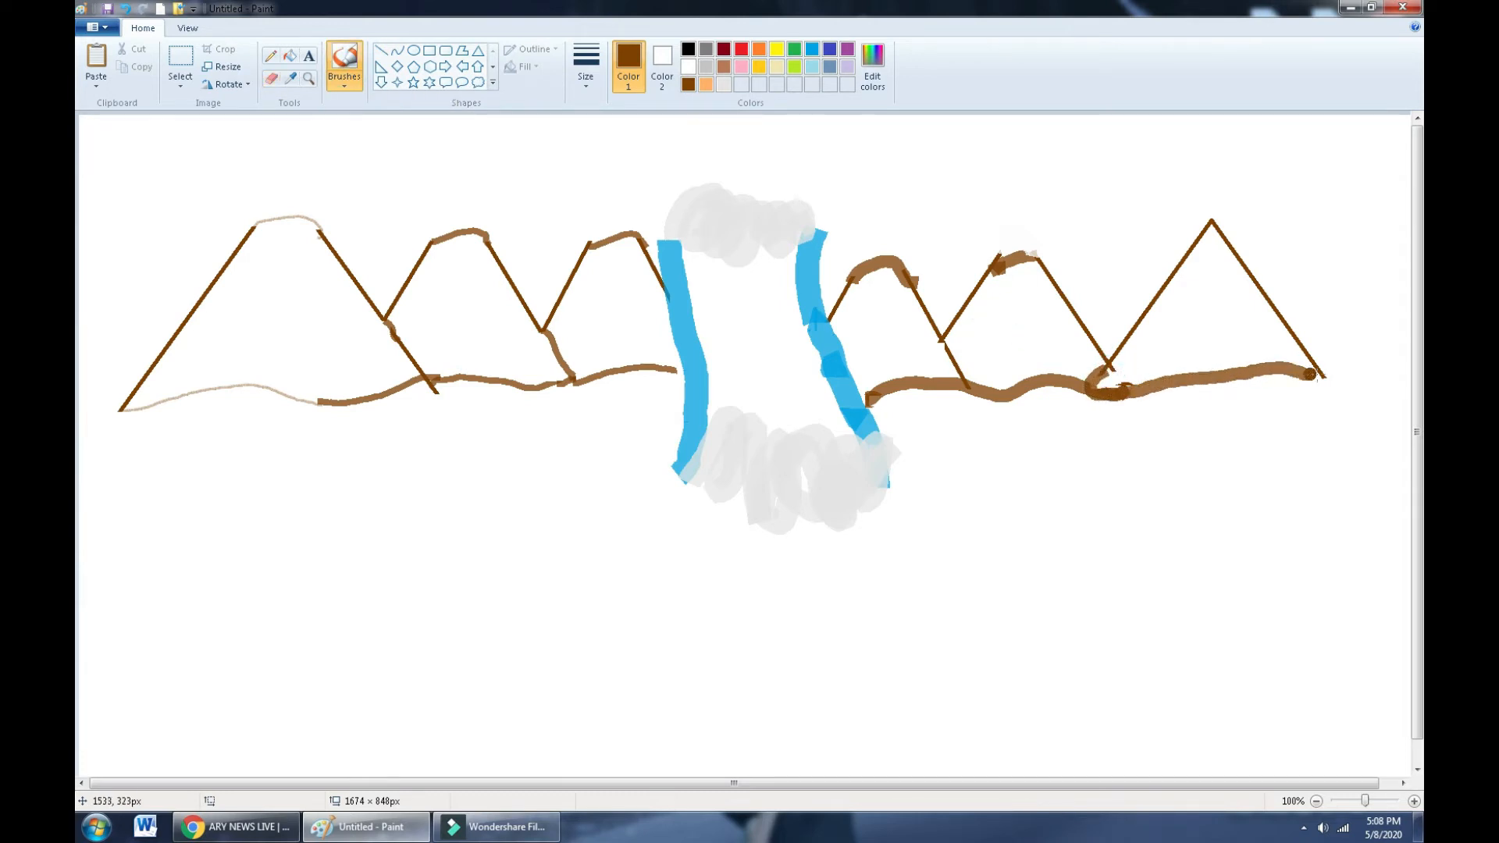
# - Draw a tall triangle at the far right edge and erase its base into open slopes
pyautogui.click(478, 50)
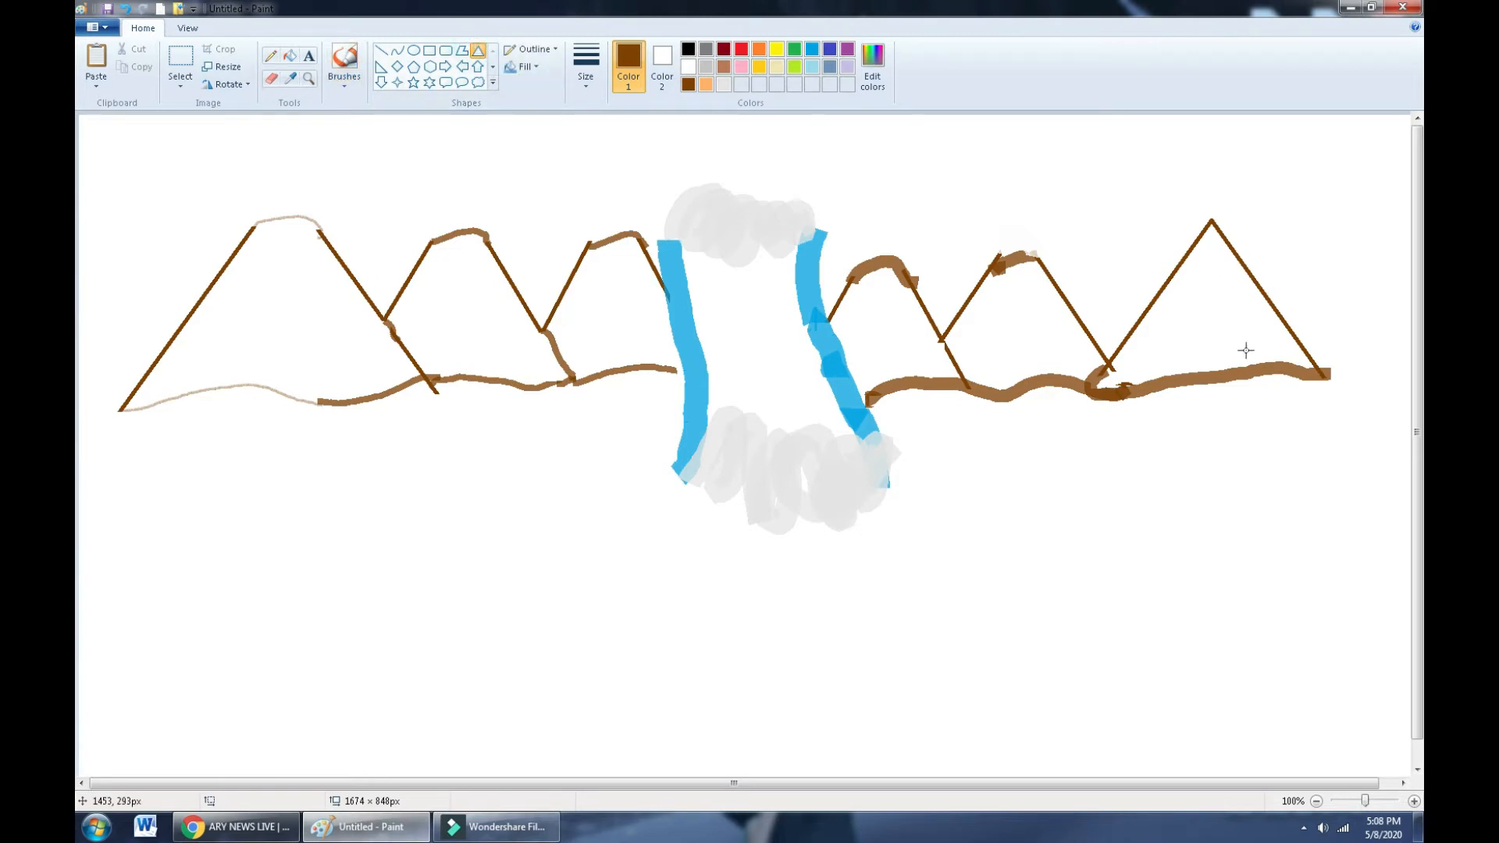
pyautogui.moveTo(1246, 350); pyautogui.dragTo(1416, 244)
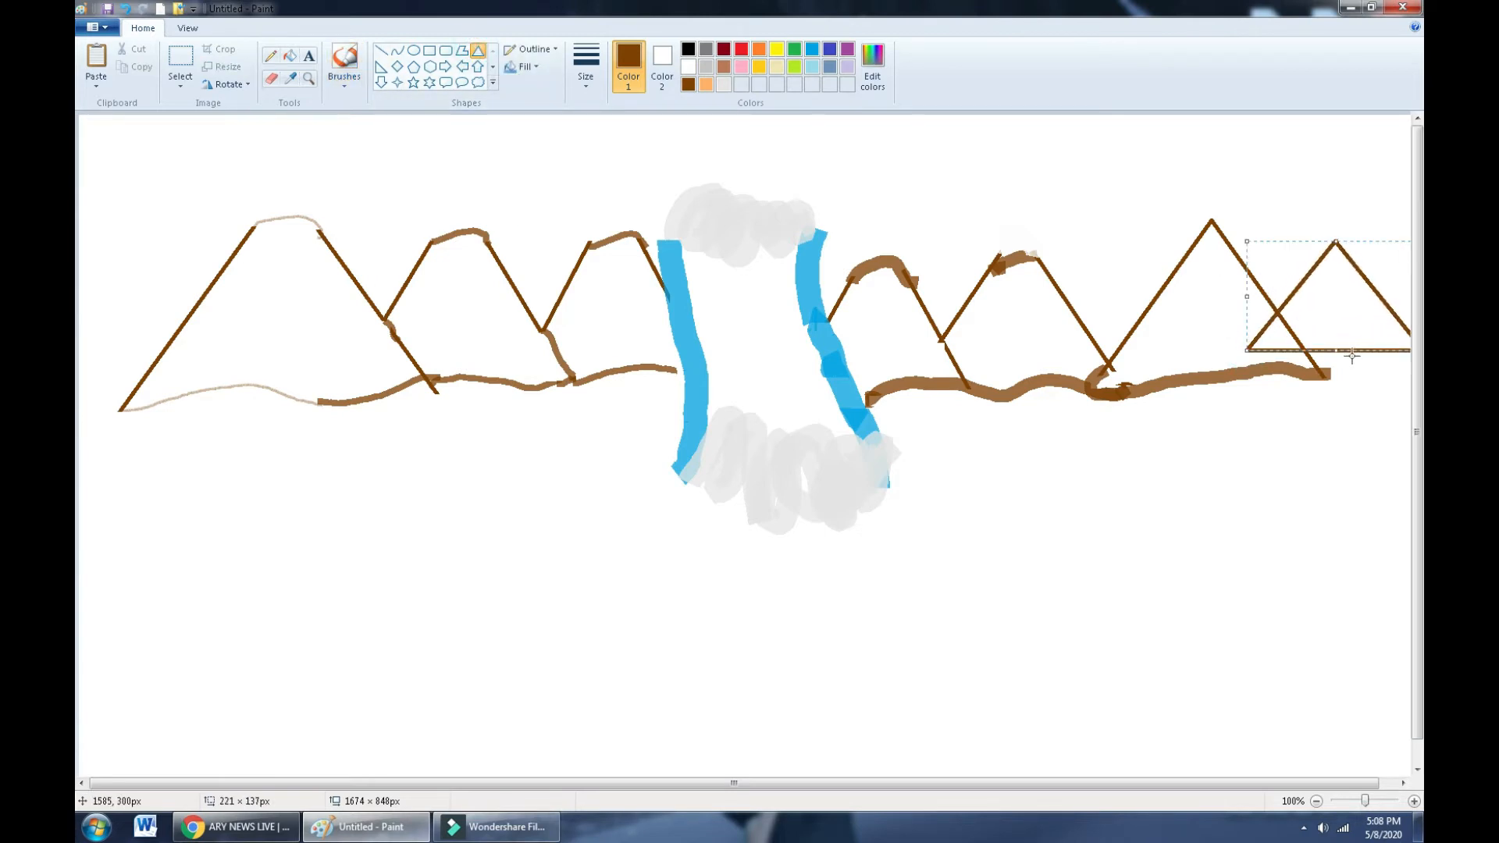
pyautogui.hotkey('ctrl', 'z')
pyautogui.moveTo(1274, 362); pyautogui.dragTo(1343, 208)
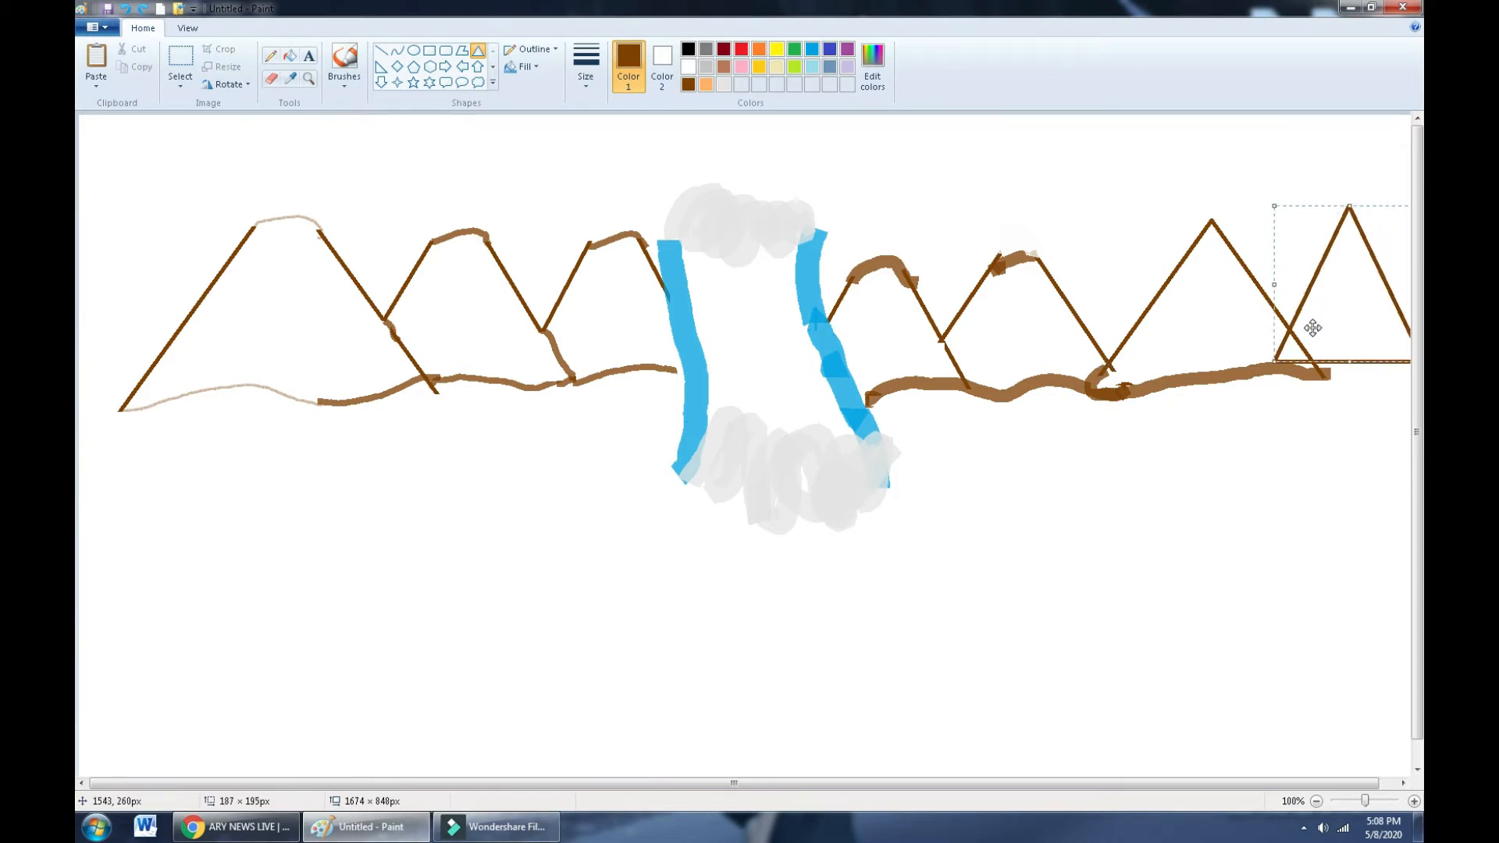
pyautogui.moveTo(1312, 327); pyautogui.dragTo(1270, 338)
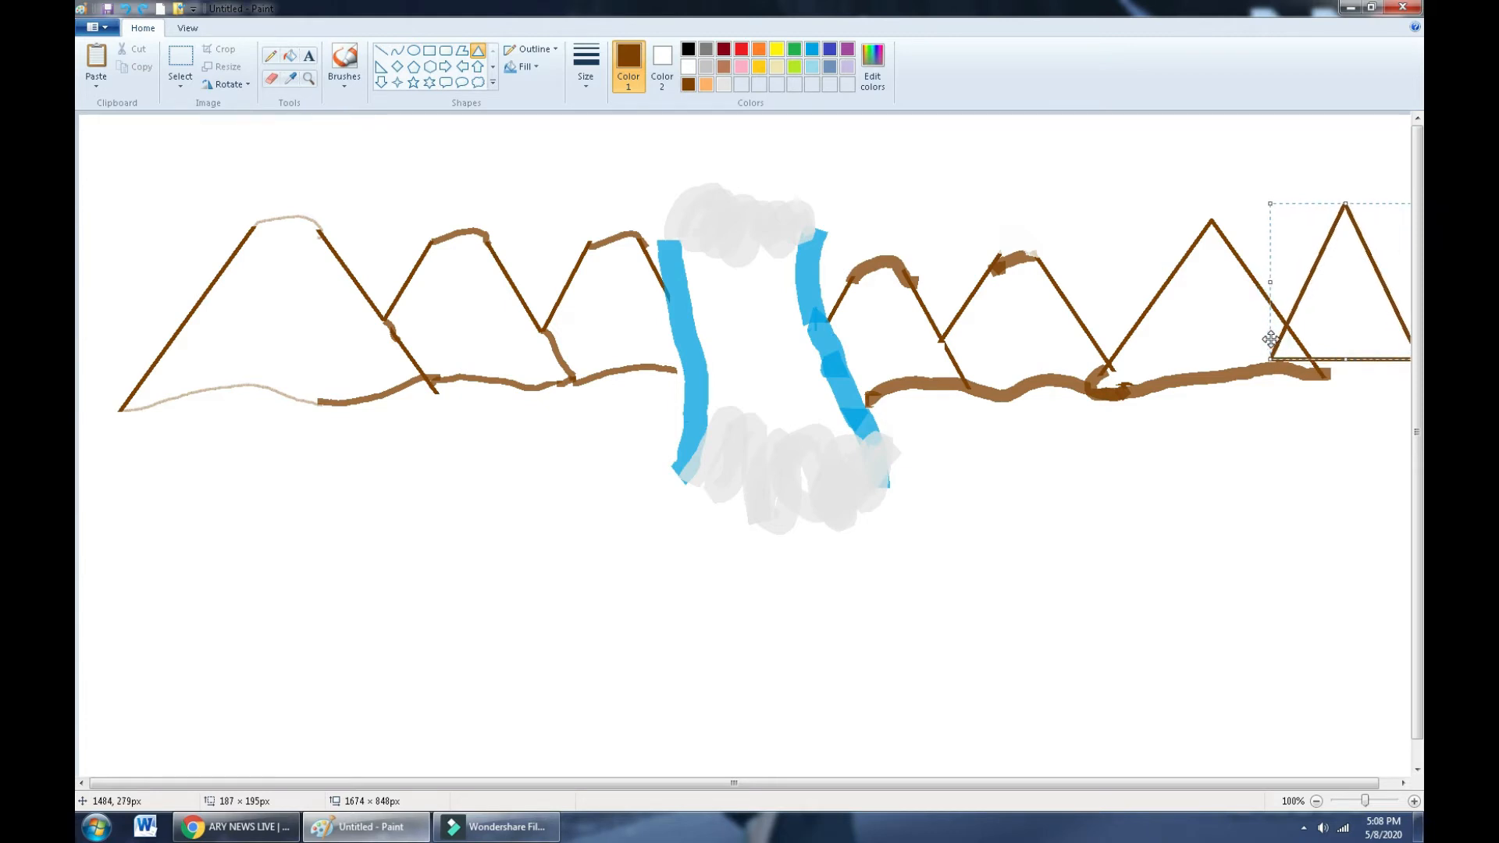
pyautogui.click(271, 78)
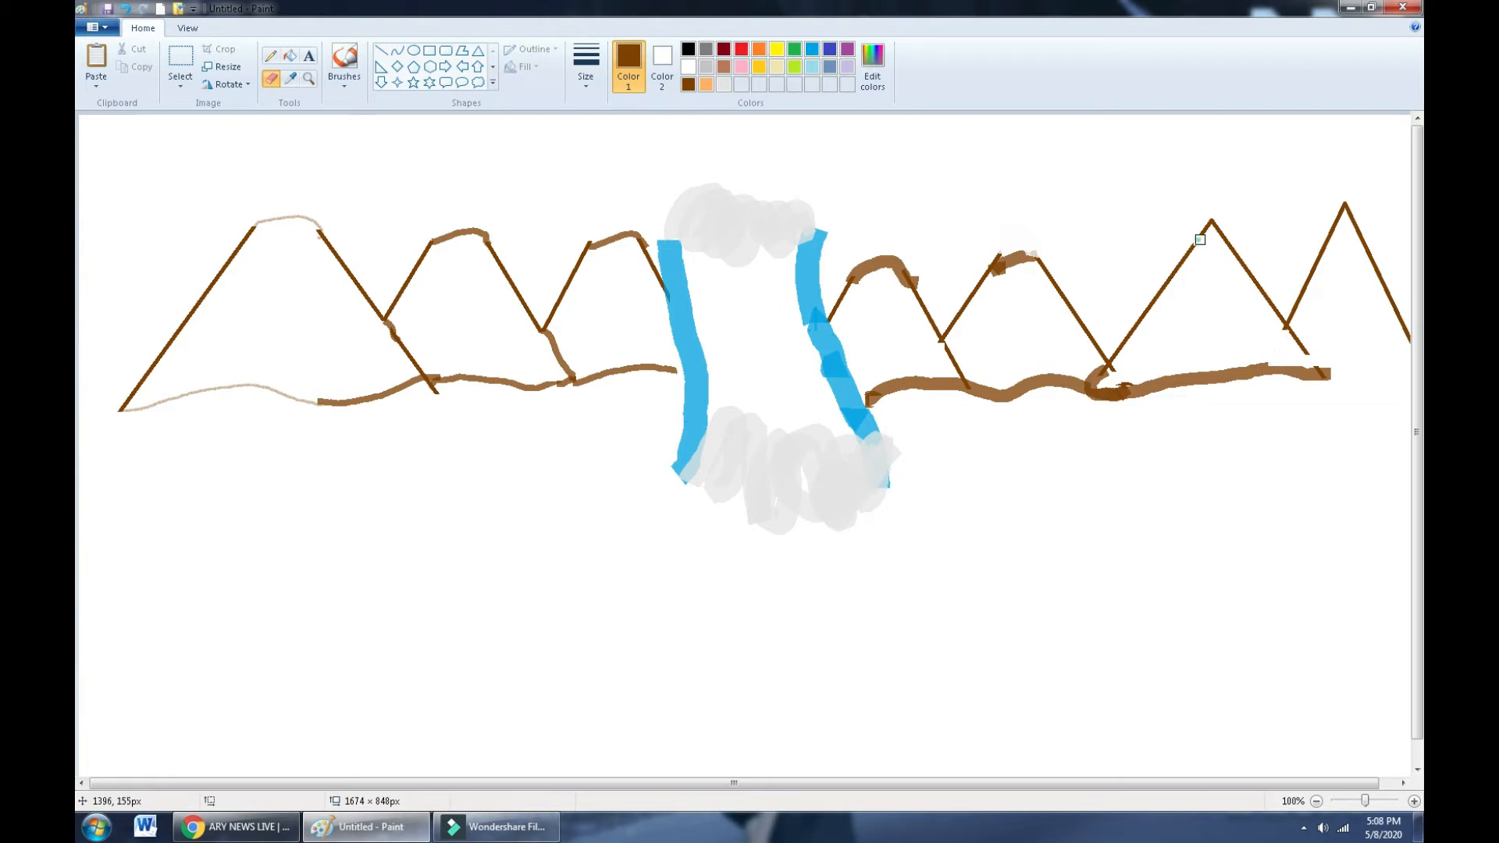
pyautogui.moveTo(1200, 240); pyautogui.dragTo(1229, 232)
# - Paint rounded brown summits on the two rightmost peaks and run the ground line to the right edge
pyautogui.click(344, 78)
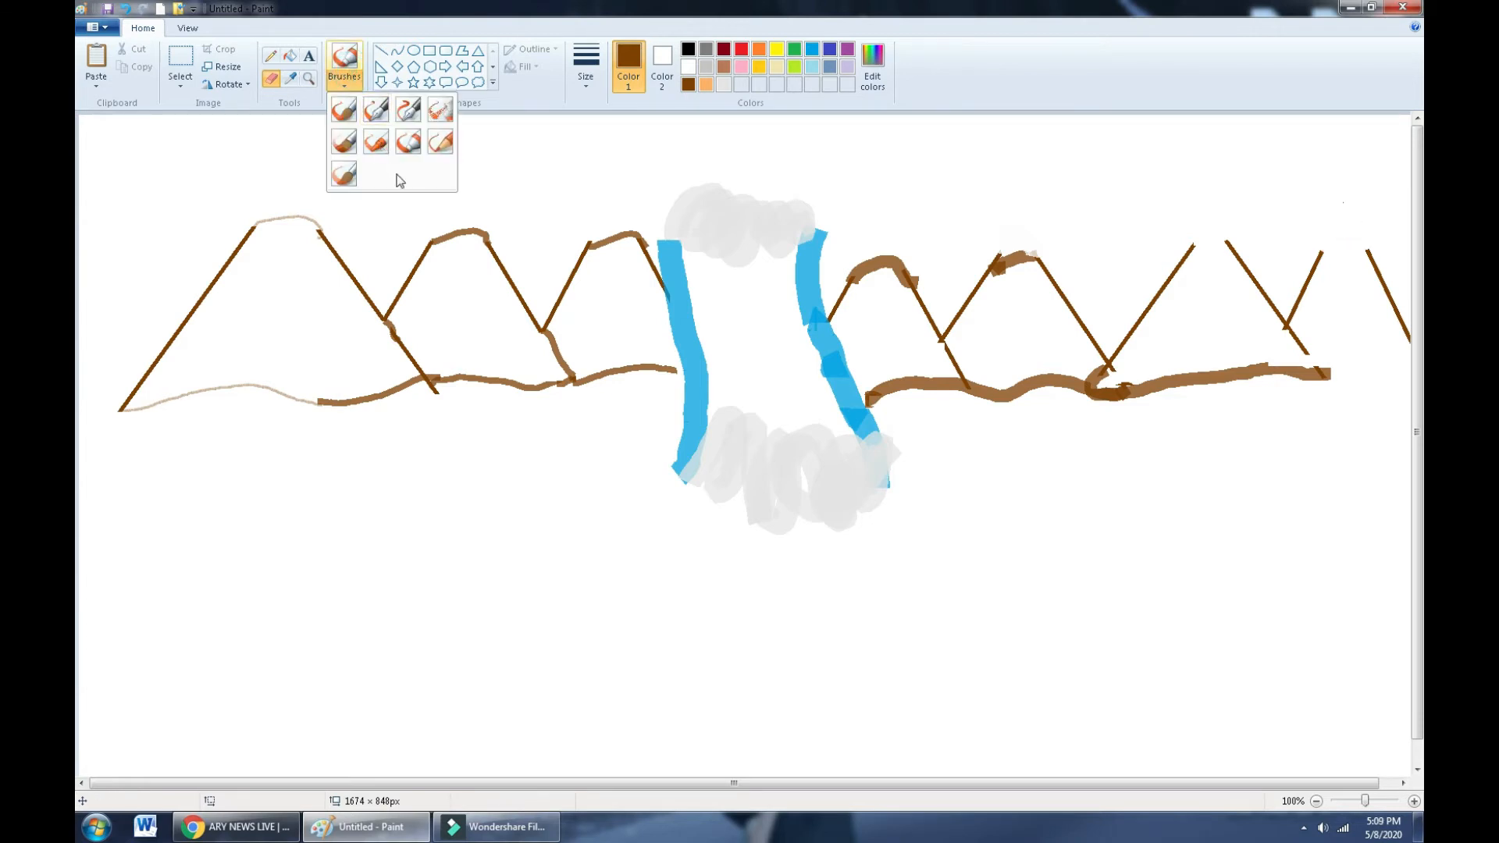
pyautogui.click(413, 141)
pyautogui.moveTo(1318, 255); pyautogui.dragTo(1372, 253)
pyautogui.moveTo(1230, 249); pyautogui.dragTo(1190, 248)
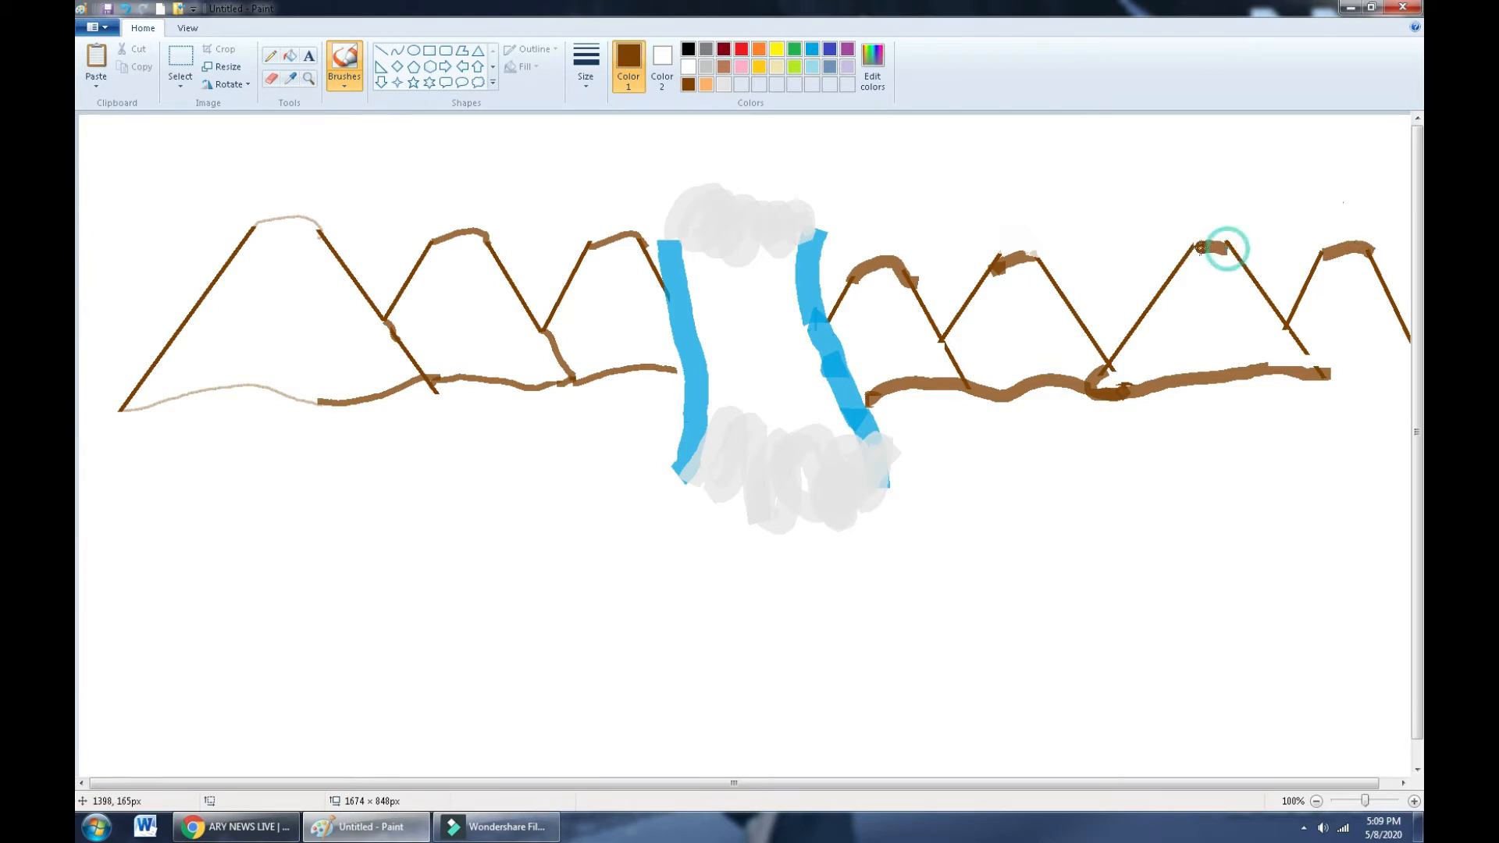
pyautogui.moveTo(1313, 373); pyautogui.dragTo(1358, 366)
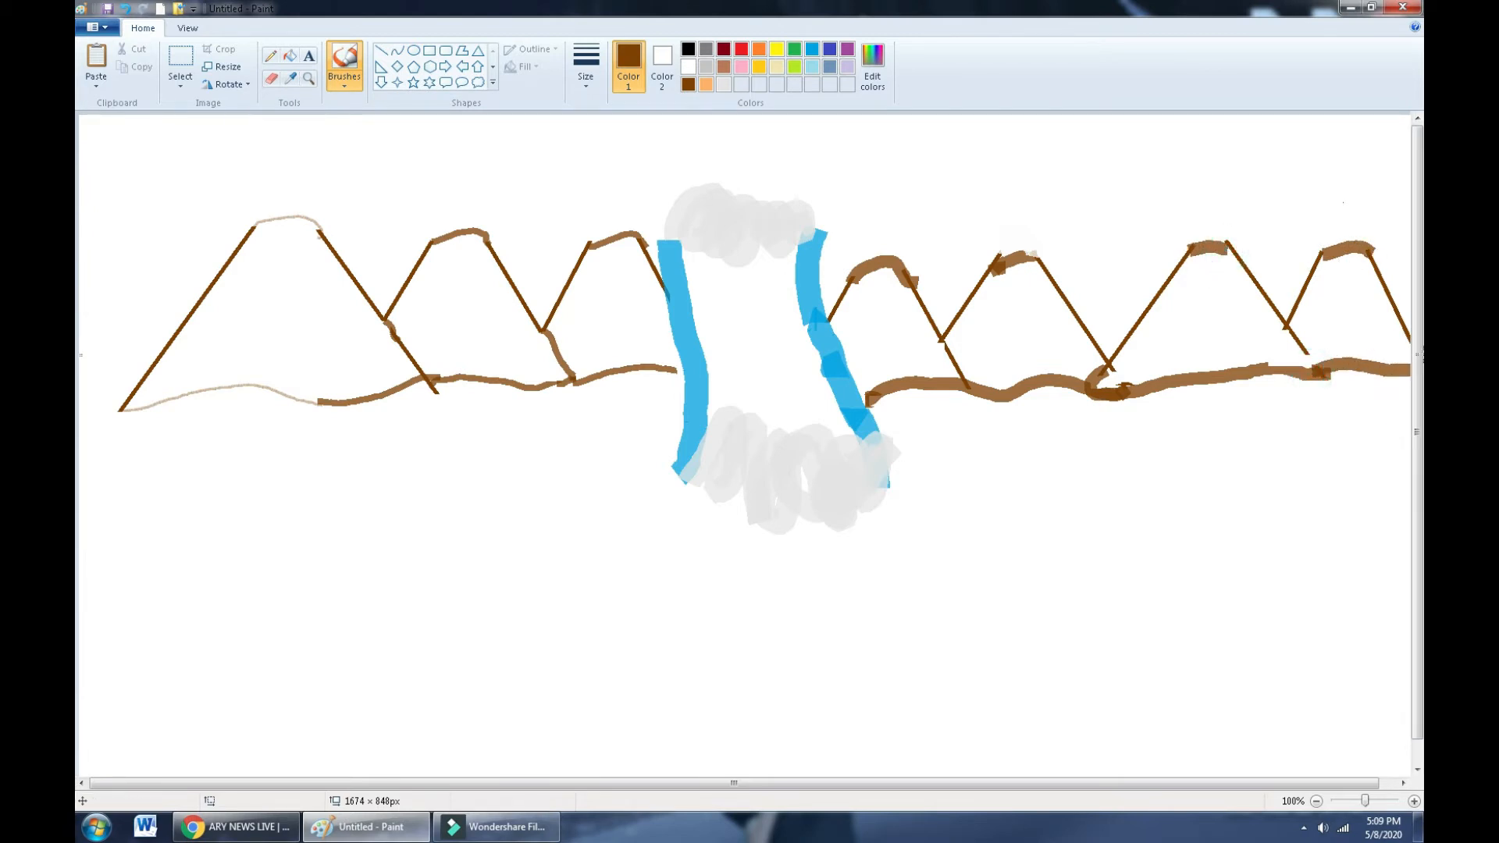
# - Paint two wavy light-blue river lines across the lower canvas, both reaching the right edge
pyautogui.click(812, 49)
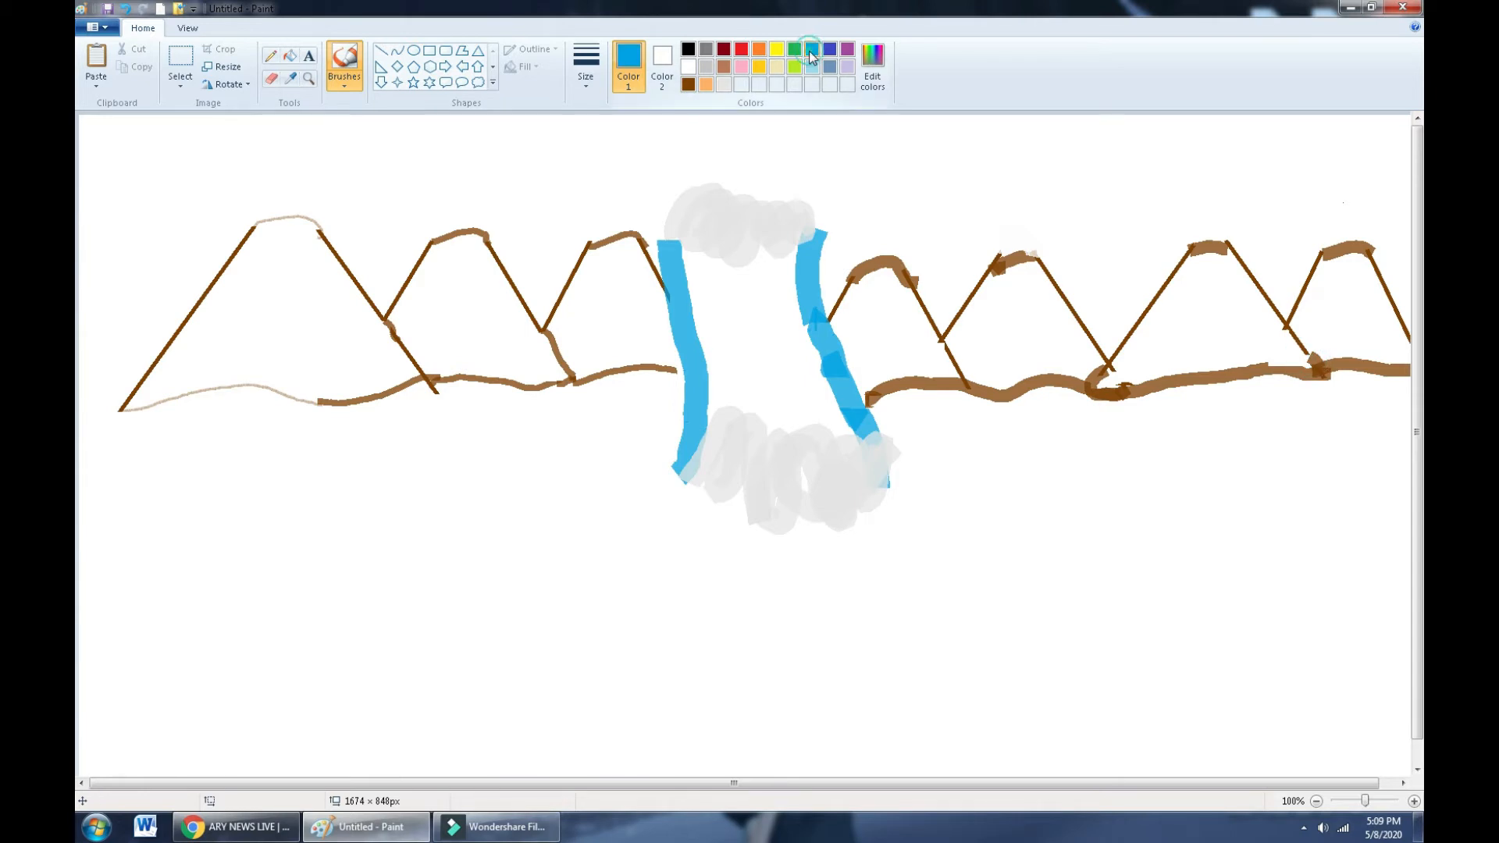
pyautogui.moveTo(635, 485)
pyautogui.mouseDown()
pyautogui.moveTo(513, 484)
pyautogui.moveTo(204, 563)
pyautogui.moveTo(85, 548)
pyautogui.mouseUp()
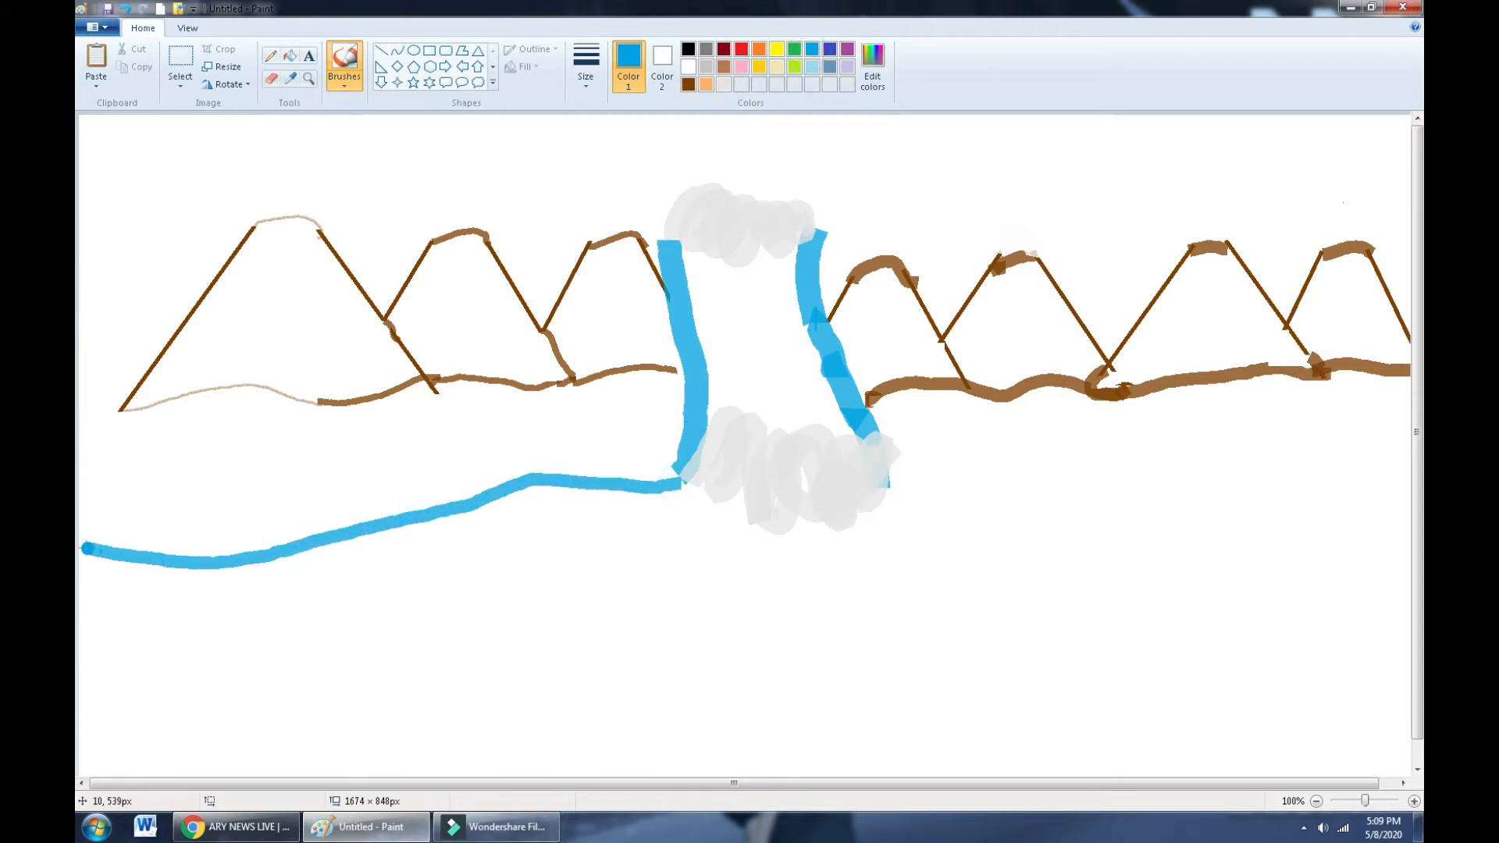
pyautogui.moveTo(895, 493)
pyautogui.mouseDown()
pyautogui.moveTo(937, 478)
pyautogui.moveTo(1214, 526)
pyautogui.moveTo(1409, 506)
pyautogui.mouseUp()
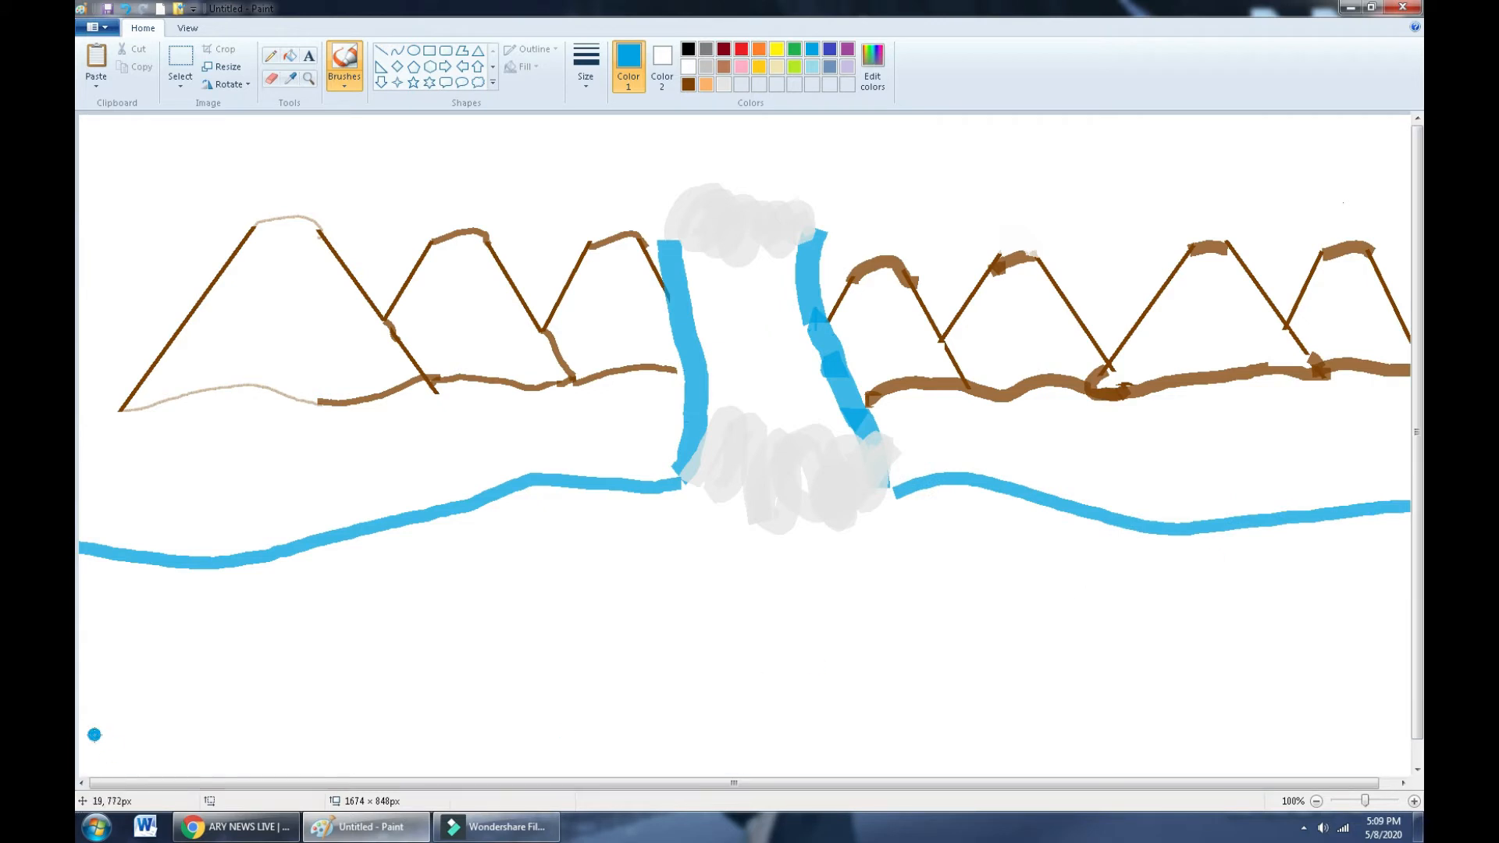
pyautogui.moveTo(83, 742)
pyautogui.mouseDown()
pyautogui.moveTo(146, 722)
pyautogui.moveTo(527, 722)
pyautogui.moveTo(827, 694)
pyautogui.moveTo(1019, 645)
pyautogui.moveTo(1364, 686)
pyautogui.mouseUp()
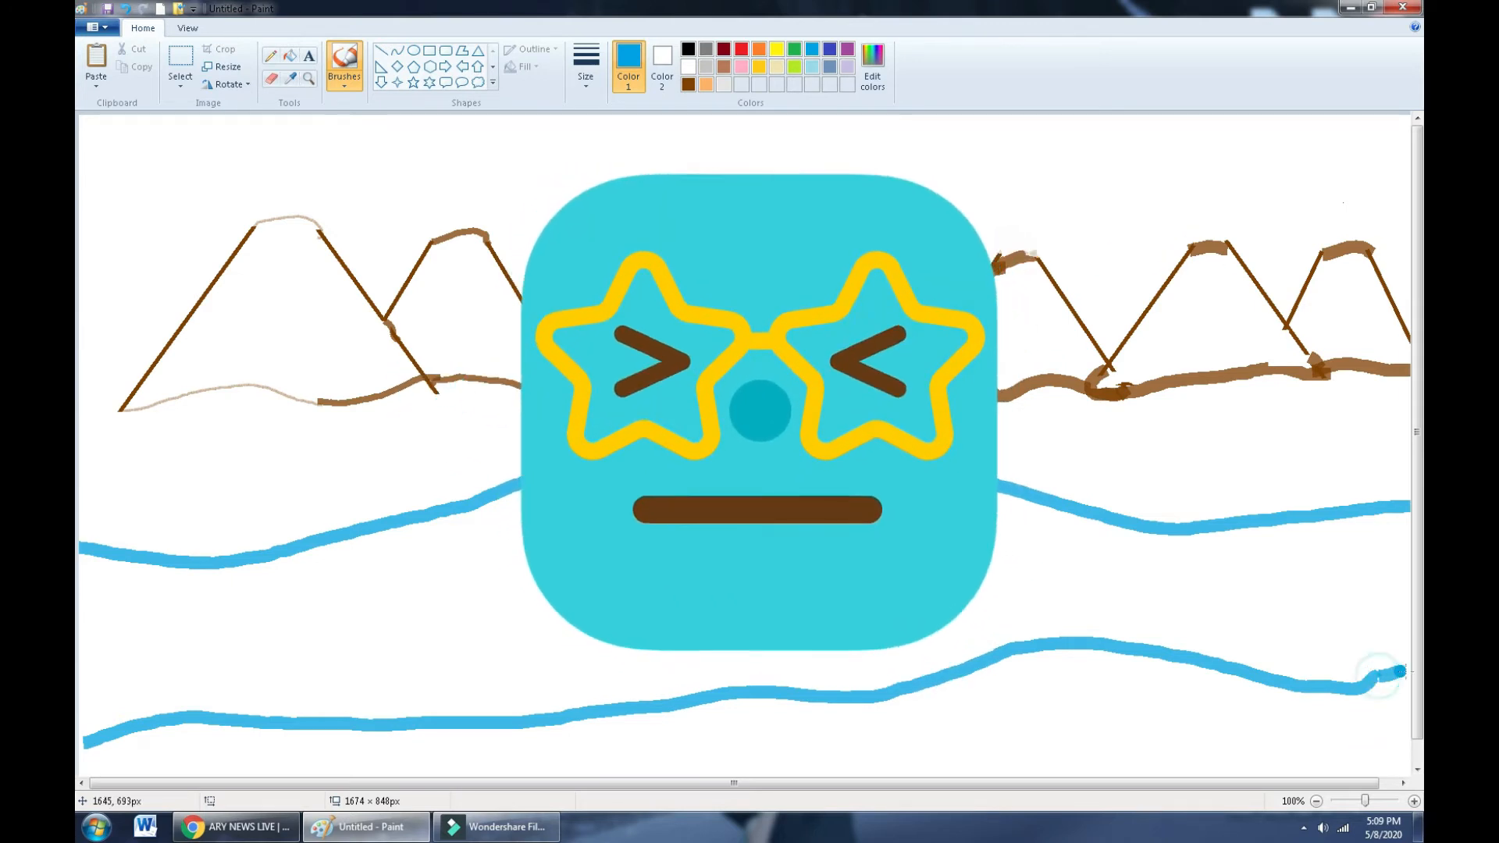
pyautogui.moveTo(1378, 676); pyautogui.dragTo(1408, 670)
# - Fill the waterfall's inside with blue, undoing the oversized fill below the mountains
pyautogui.click(290, 54)
pyautogui.click(552, 584)
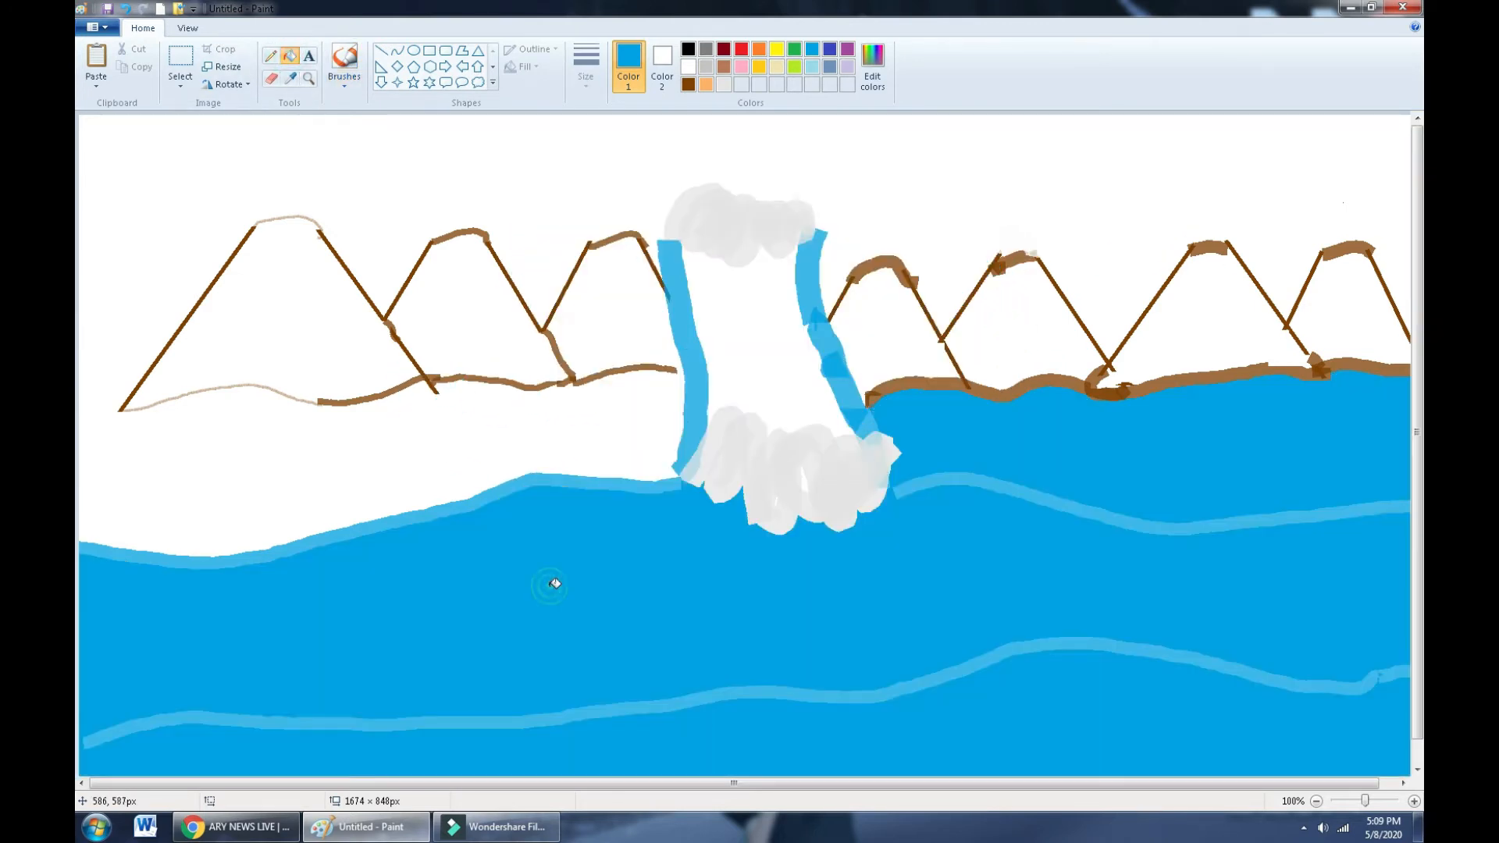
pyautogui.click(788, 370)
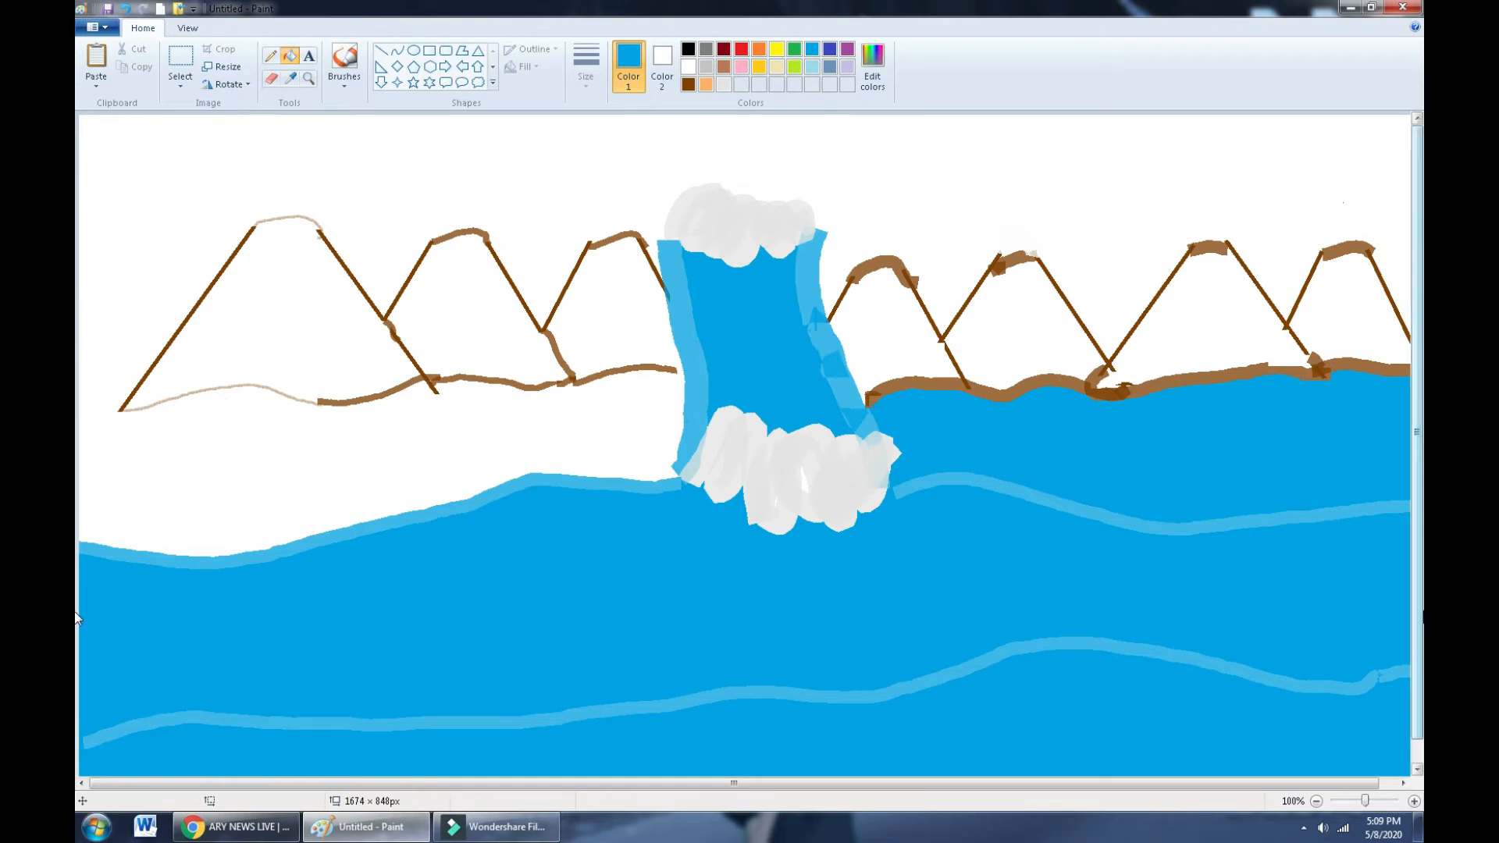
pyautogui.click(1403, 783)
pyautogui.click(688, 68)
pyautogui.hotkey('ctrl', 'z')
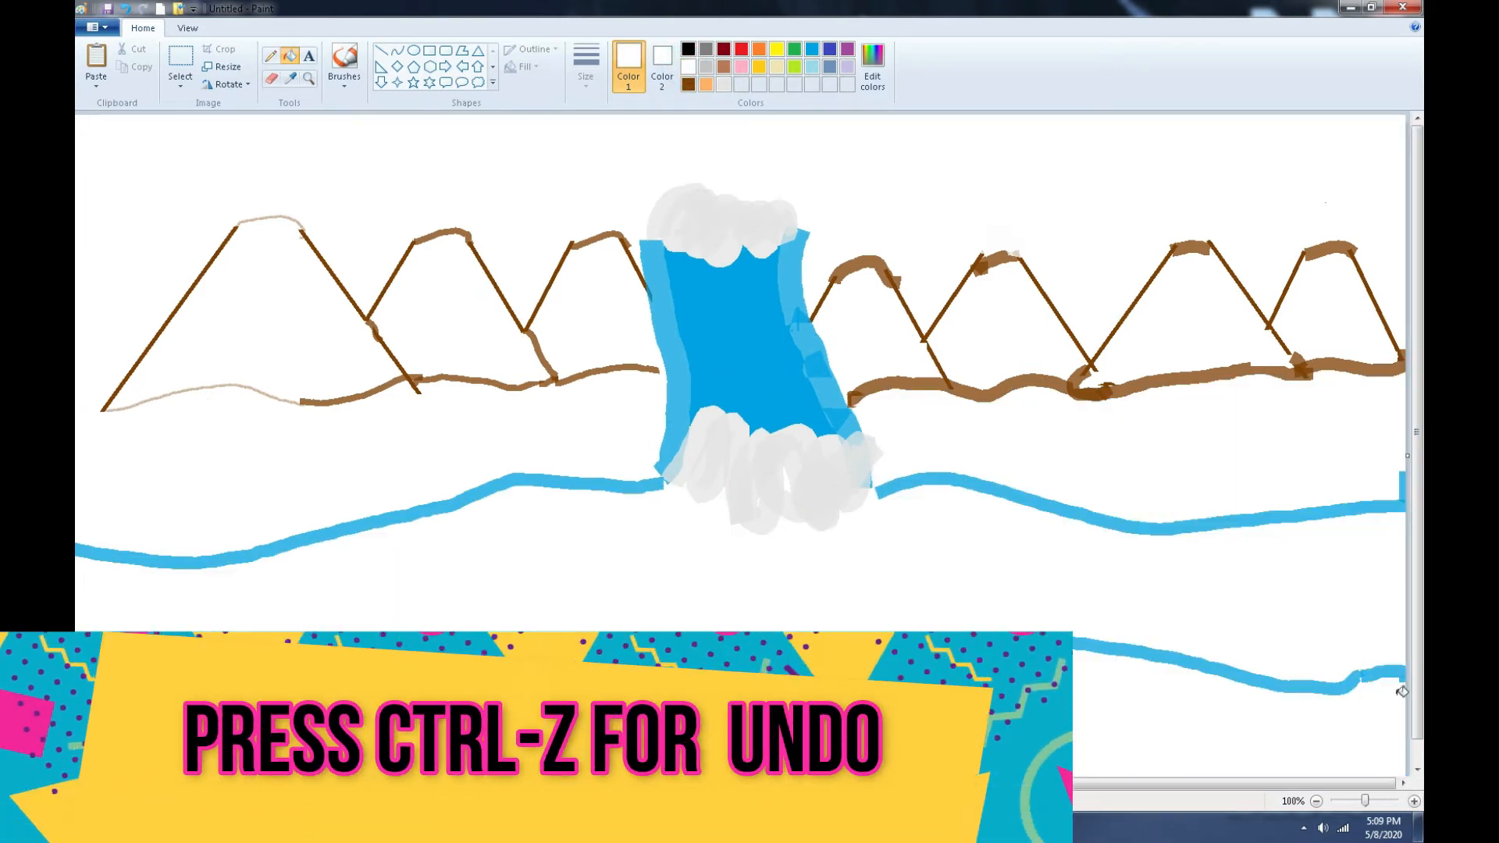
pyautogui.click(344, 78)
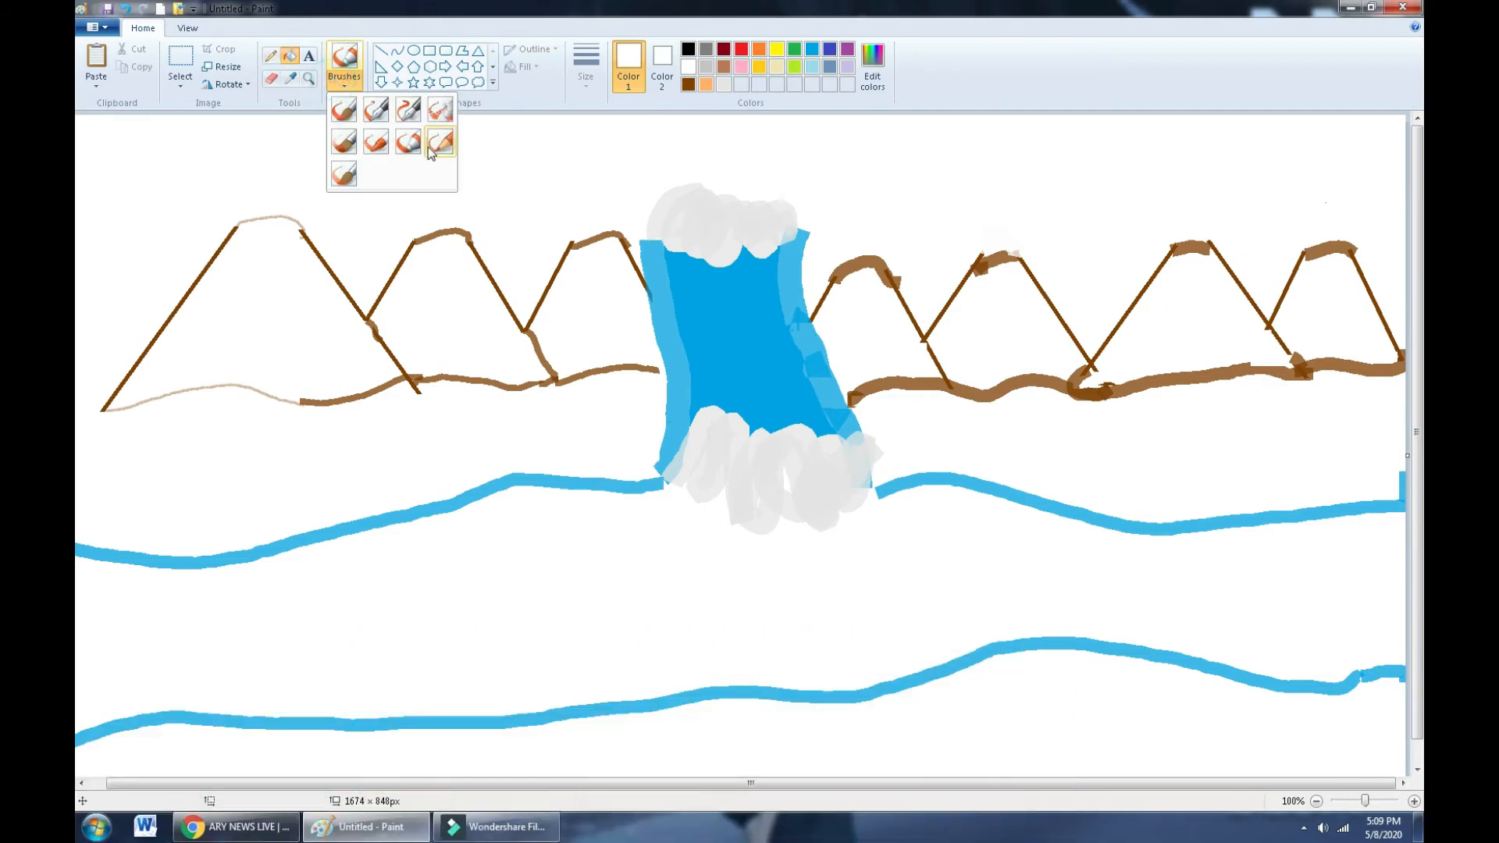
# - Retrace the river's left edge and both banks with the thickest blue brush
pyautogui.click(417, 144)
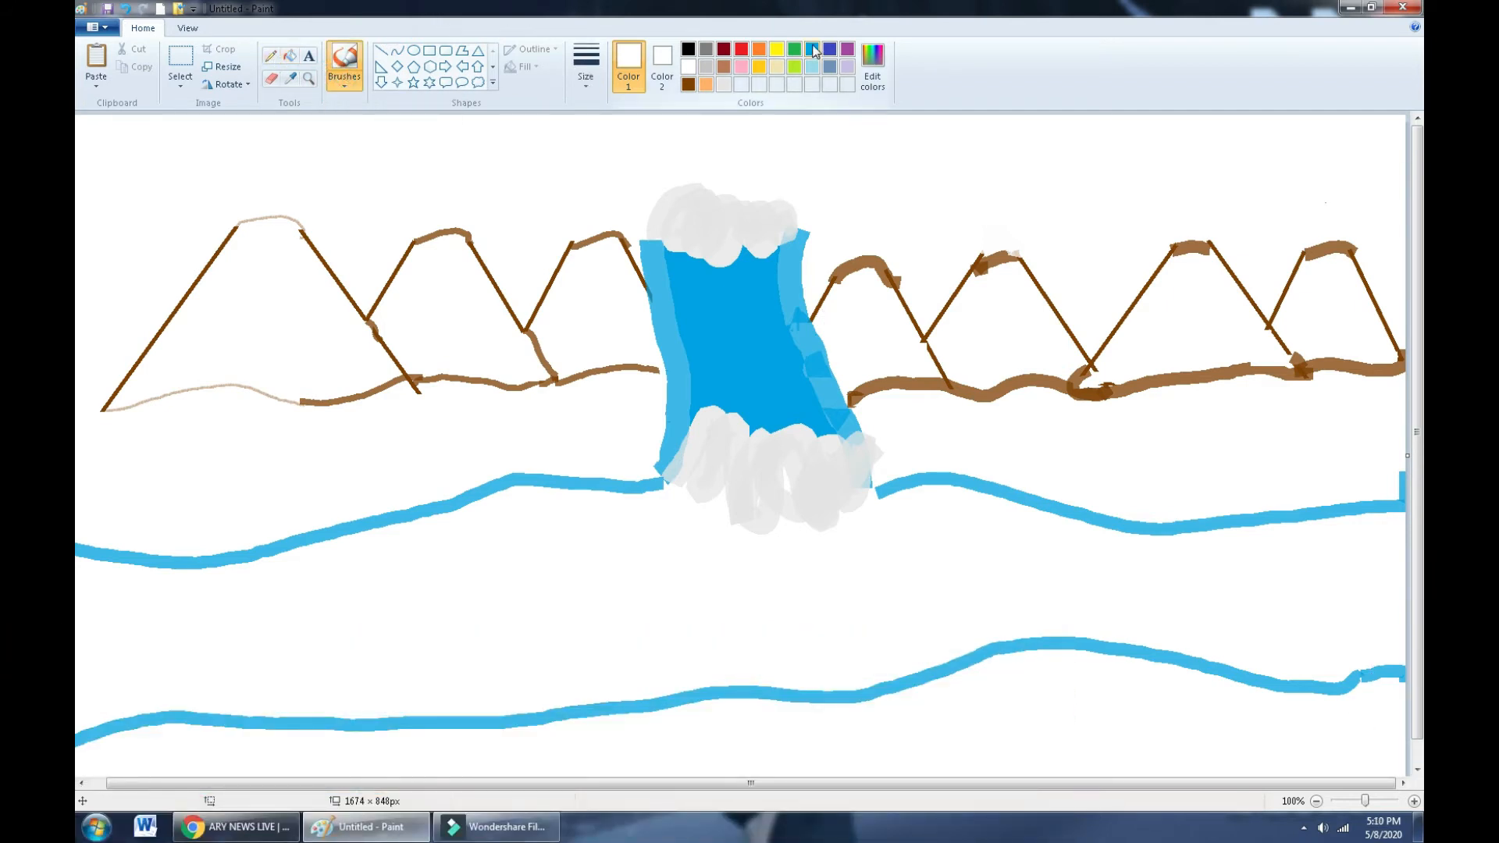
pyautogui.click(812, 48)
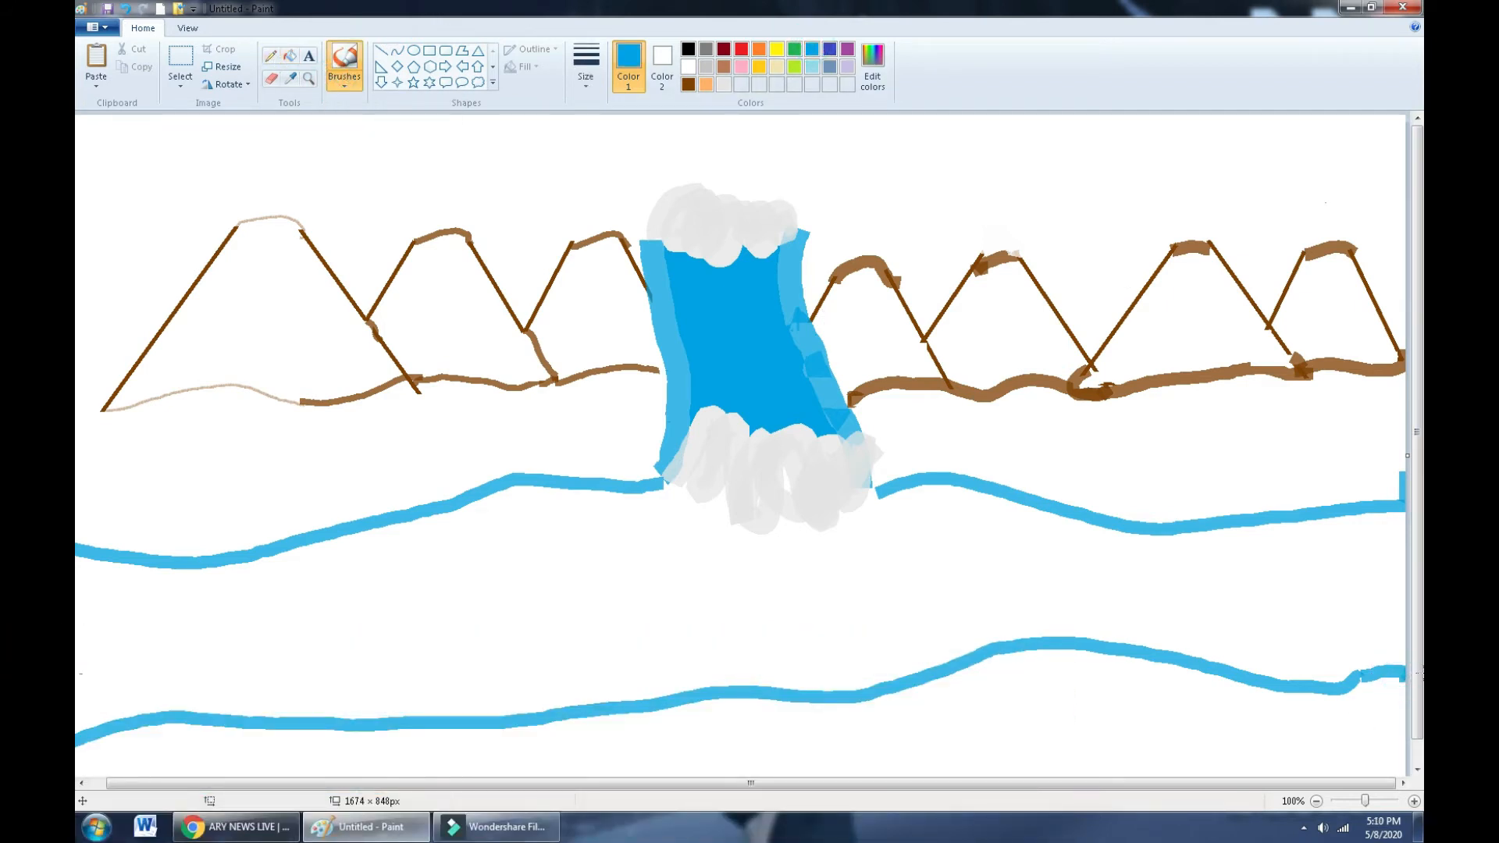
pyautogui.click(586, 67)
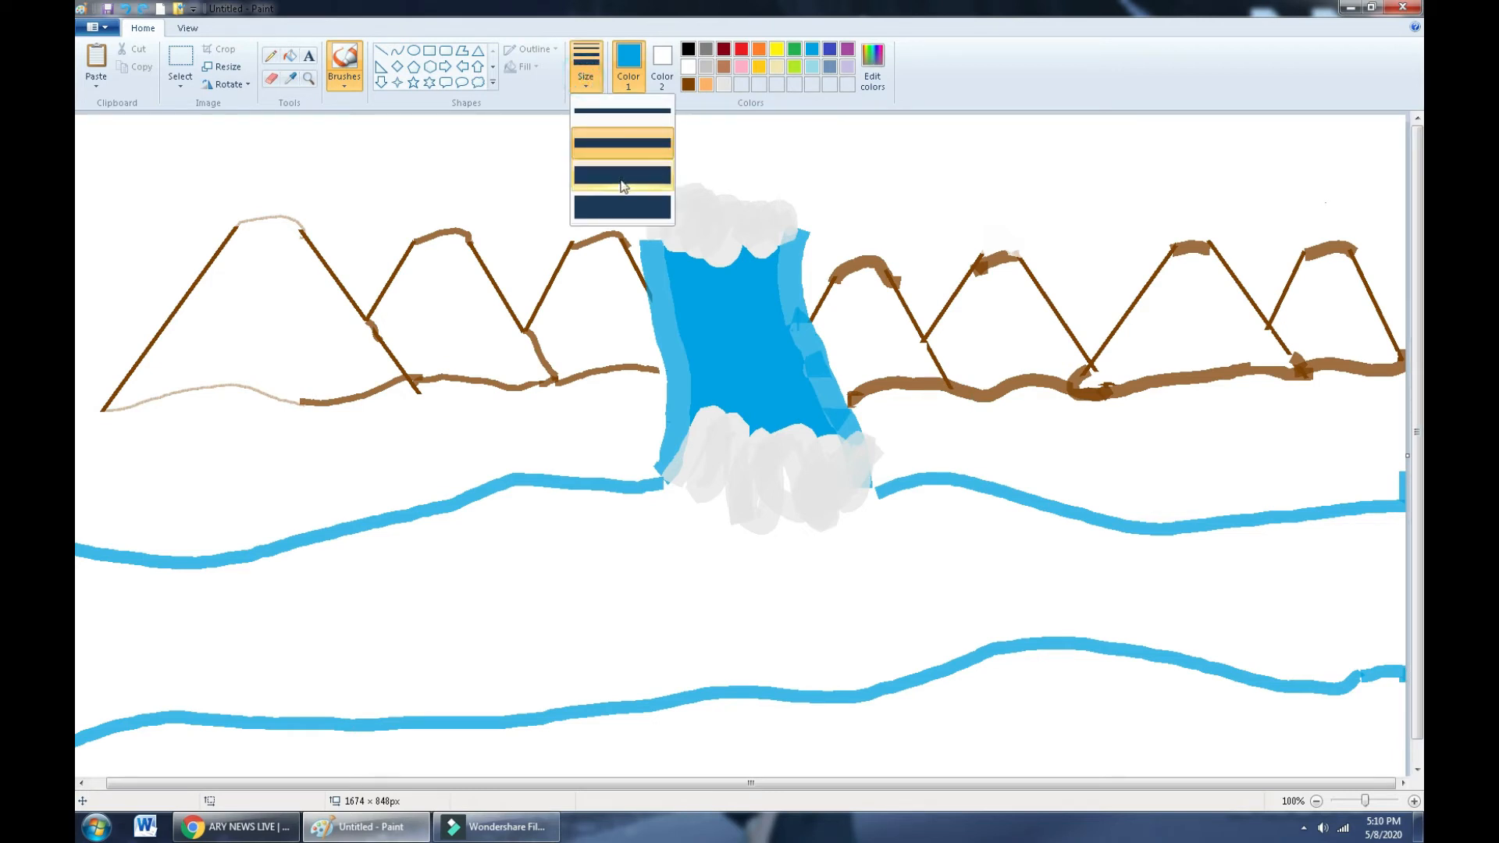
pyautogui.click(622, 191)
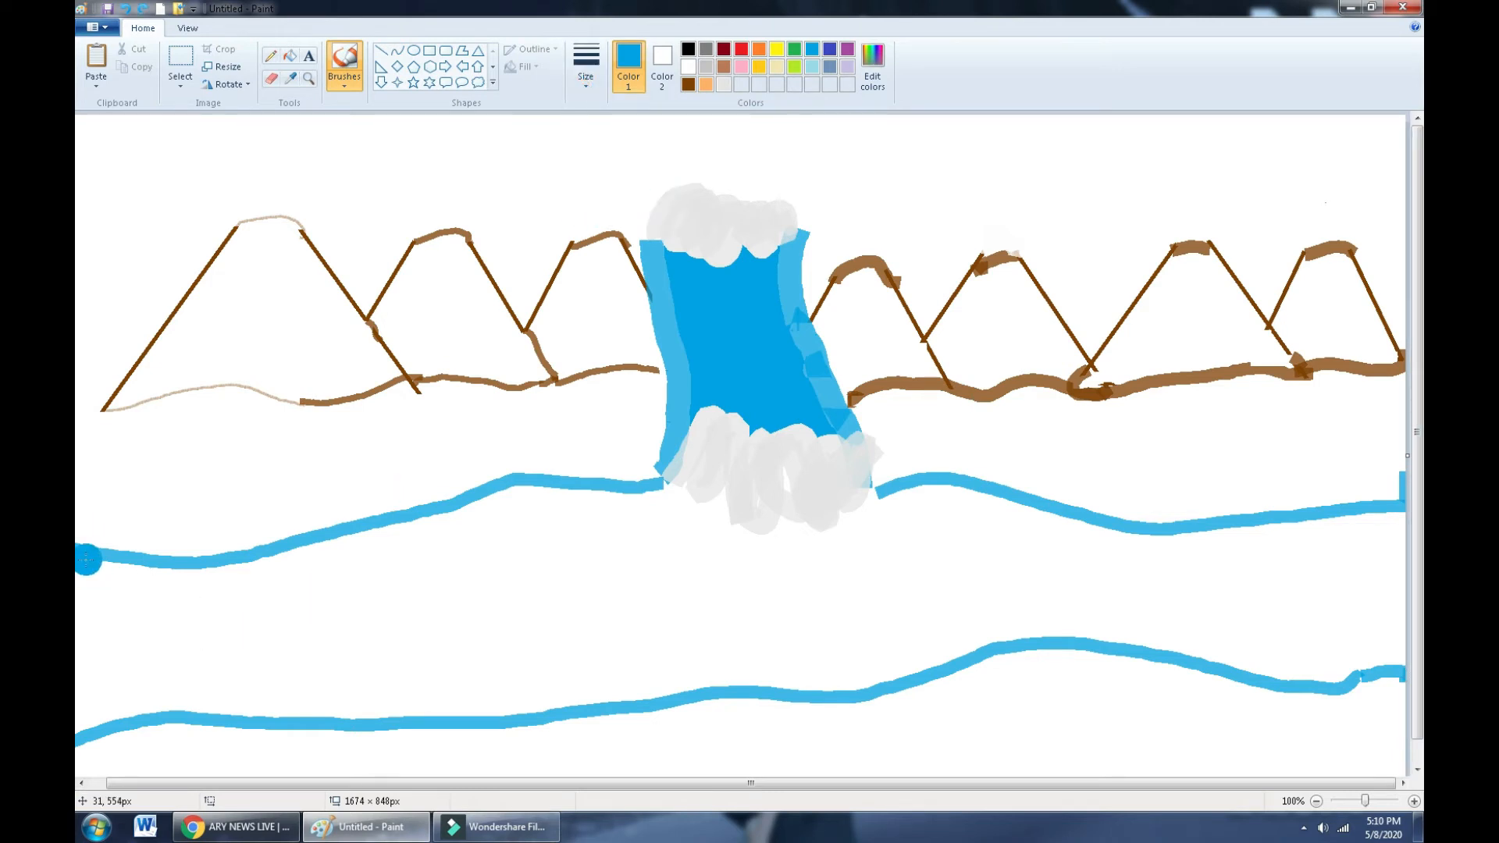
pyautogui.moveTo(83, 557)
pyautogui.mouseDown()
pyautogui.moveTo(75, 716)
pyautogui.moveTo(263, 694)
pyautogui.moveTo(238, 692)
pyautogui.moveTo(222, 702)
pyautogui.moveTo(357, 715)
pyautogui.moveTo(580, 706)
pyautogui.moveTo(894, 673)
pyautogui.moveTo(944, 646)
pyautogui.moveTo(948, 661)
pyautogui.moveTo(947, 648)
pyautogui.moveTo(1000, 647)
pyautogui.moveTo(1012, 629)
pyautogui.moveTo(1313, 670)
pyautogui.moveTo(1406, 639)
pyautogui.mouseUp()
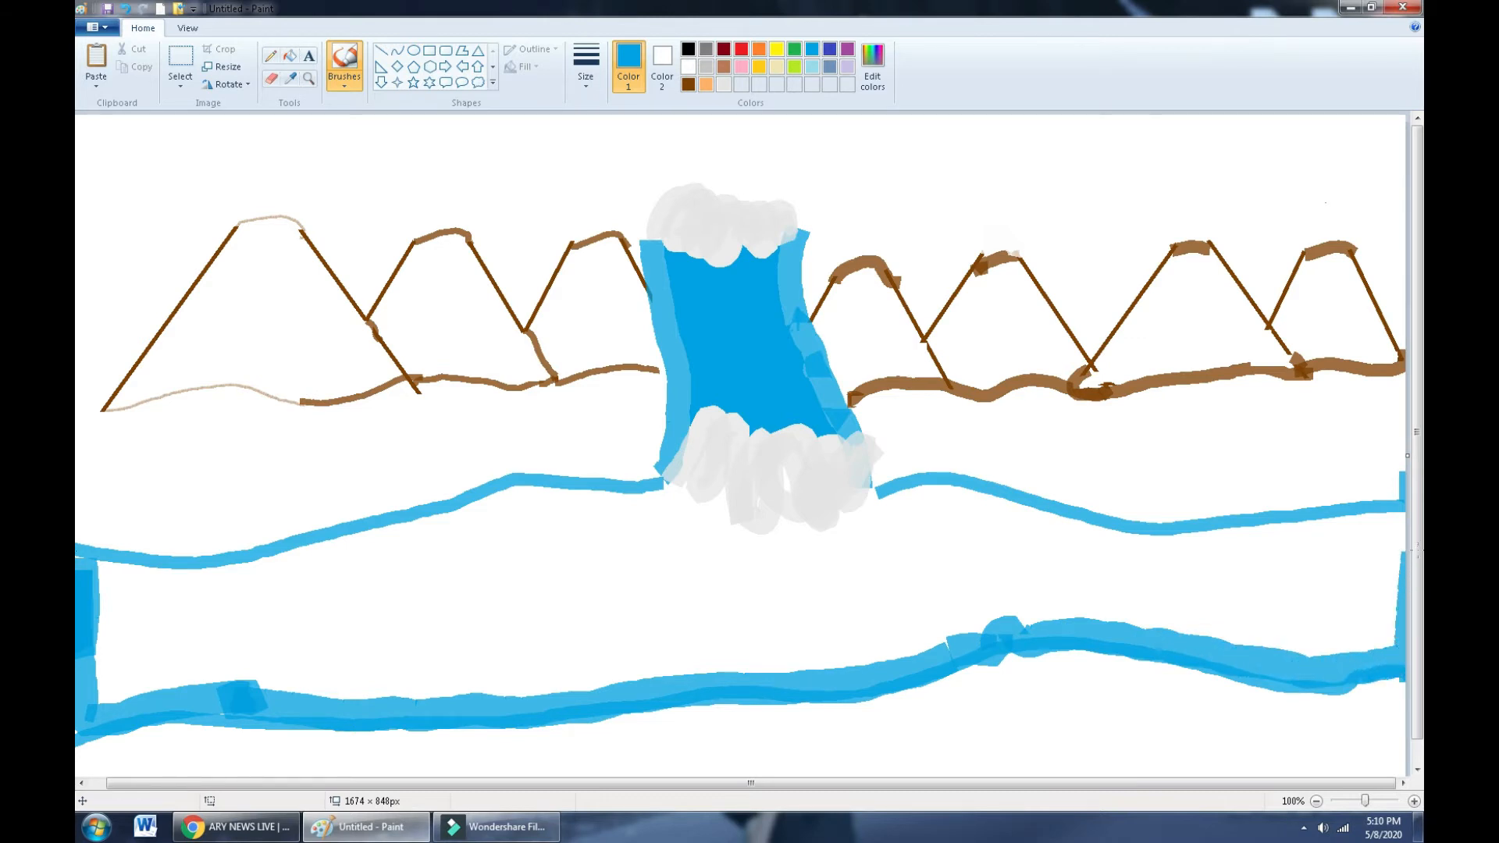
pyautogui.moveTo(1392, 511)
pyautogui.mouseDown()
pyautogui.moveTo(1166, 534)
pyautogui.moveTo(908, 492)
pyautogui.moveTo(822, 535)
pyautogui.moveTo(753, 539)
pyautogui.moveTo(676, 517)
pyautogui.moveTo(652, 493)
pyautogui.moveTo(495, 483)
pyautogui.moveTo(223, 562)
pyautogui.moveTo(82, 553)
pyautogui.moveTo(82, 615)
pyautogui.mouseUp()
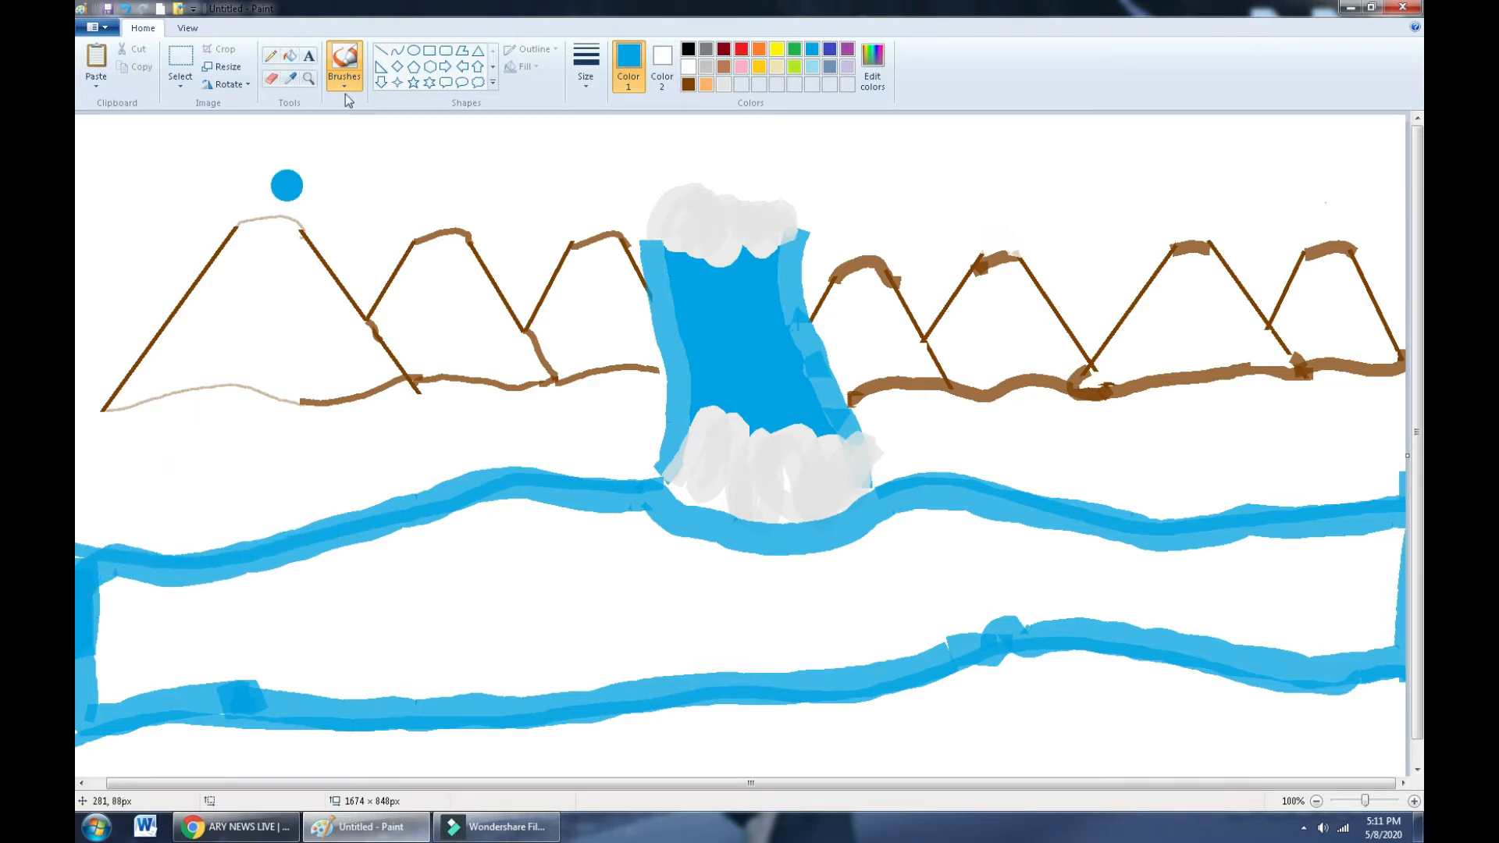
# - Fill the river solid blue and brush pale white ripples across its left and right halves
pyautogui.click(290, 56)
pyautogui.click(606, 595)
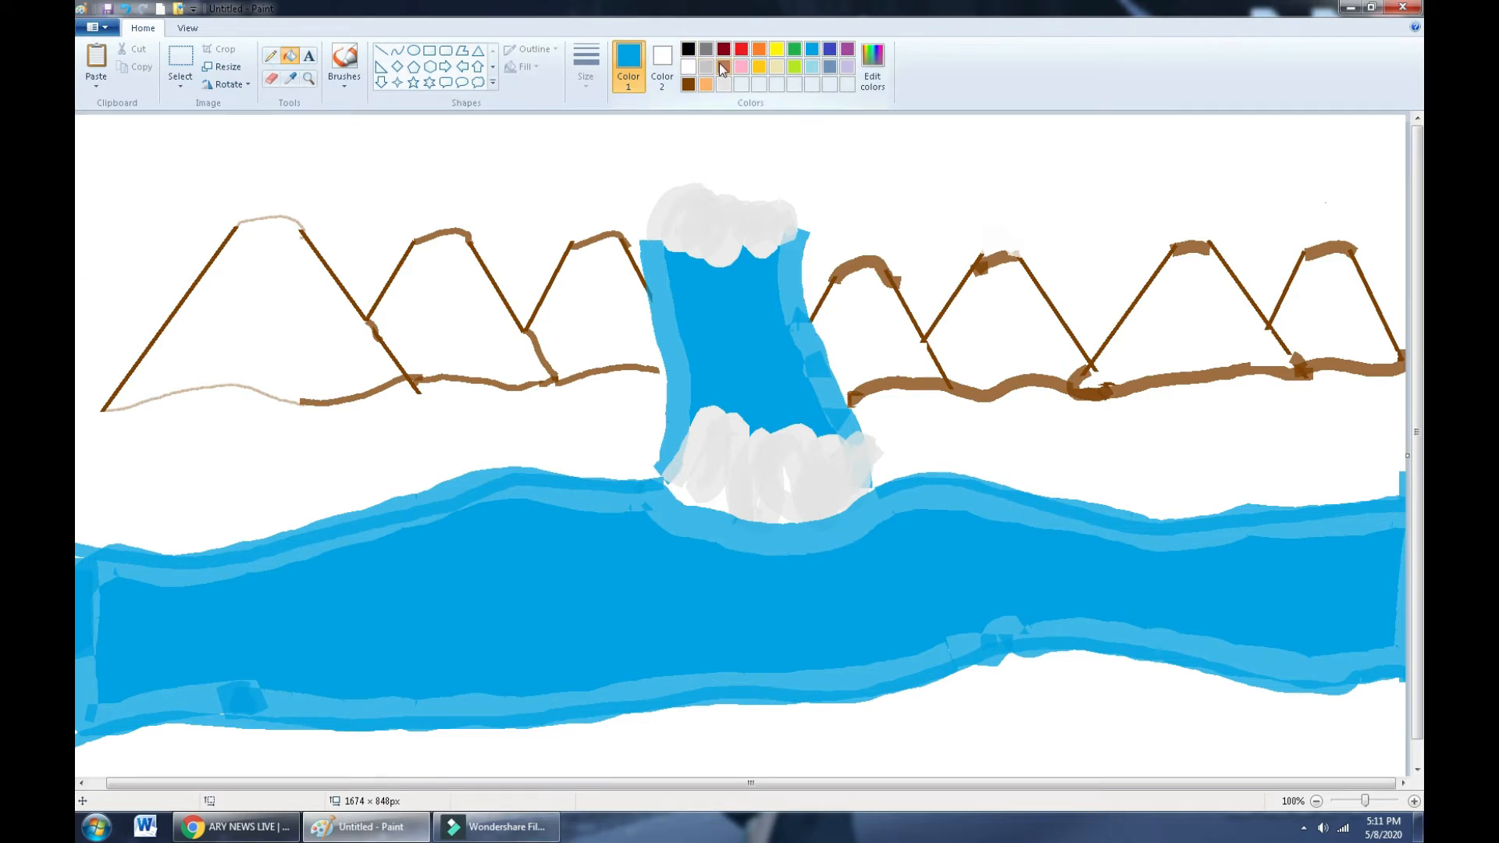
pyautogui.click(688, 66)
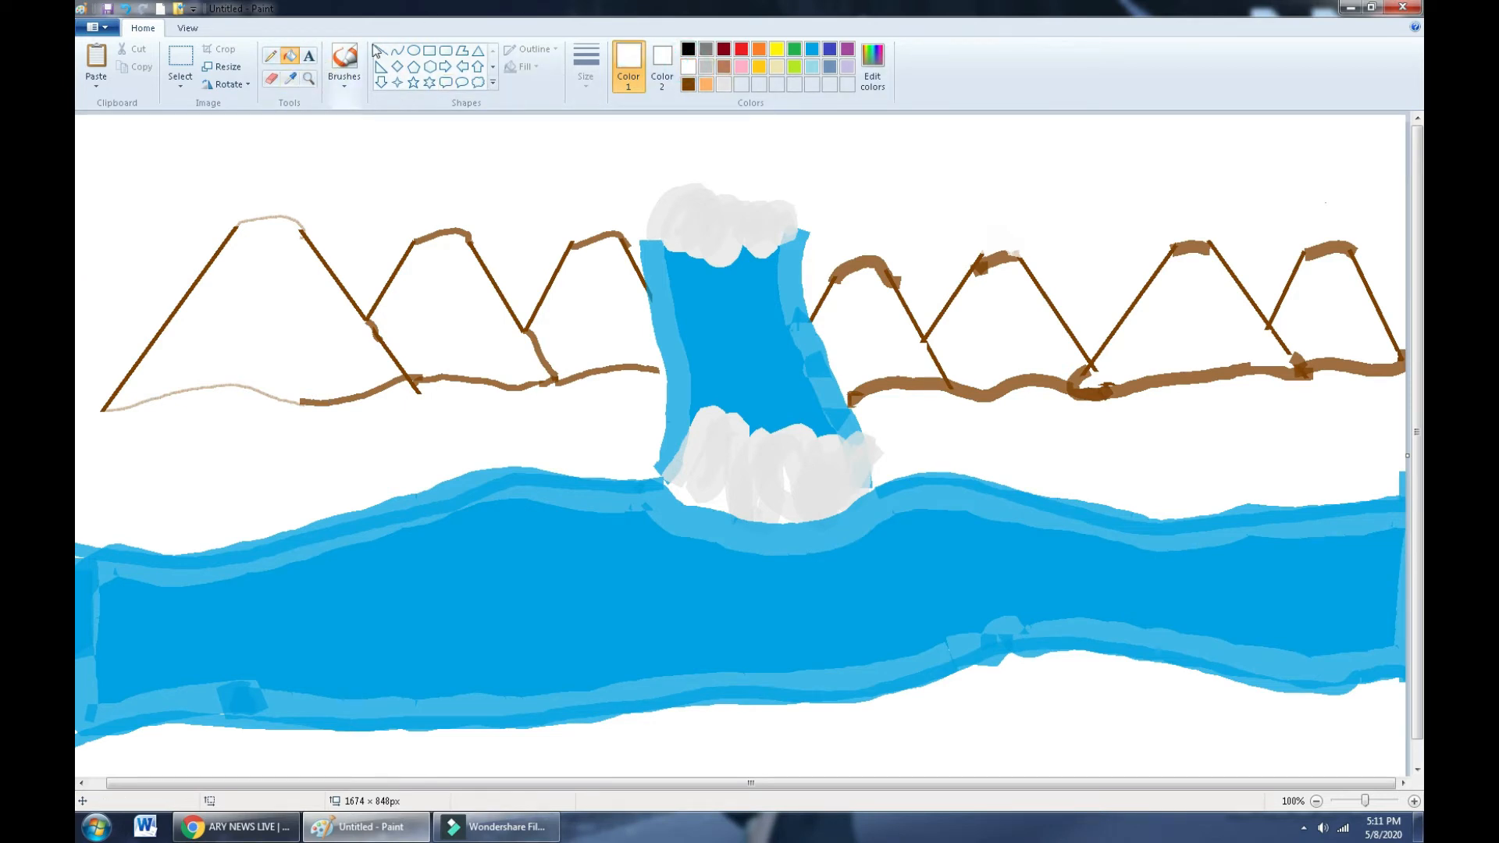
pyautogui.click(349, 62)
pyautogui.click(346, 82)
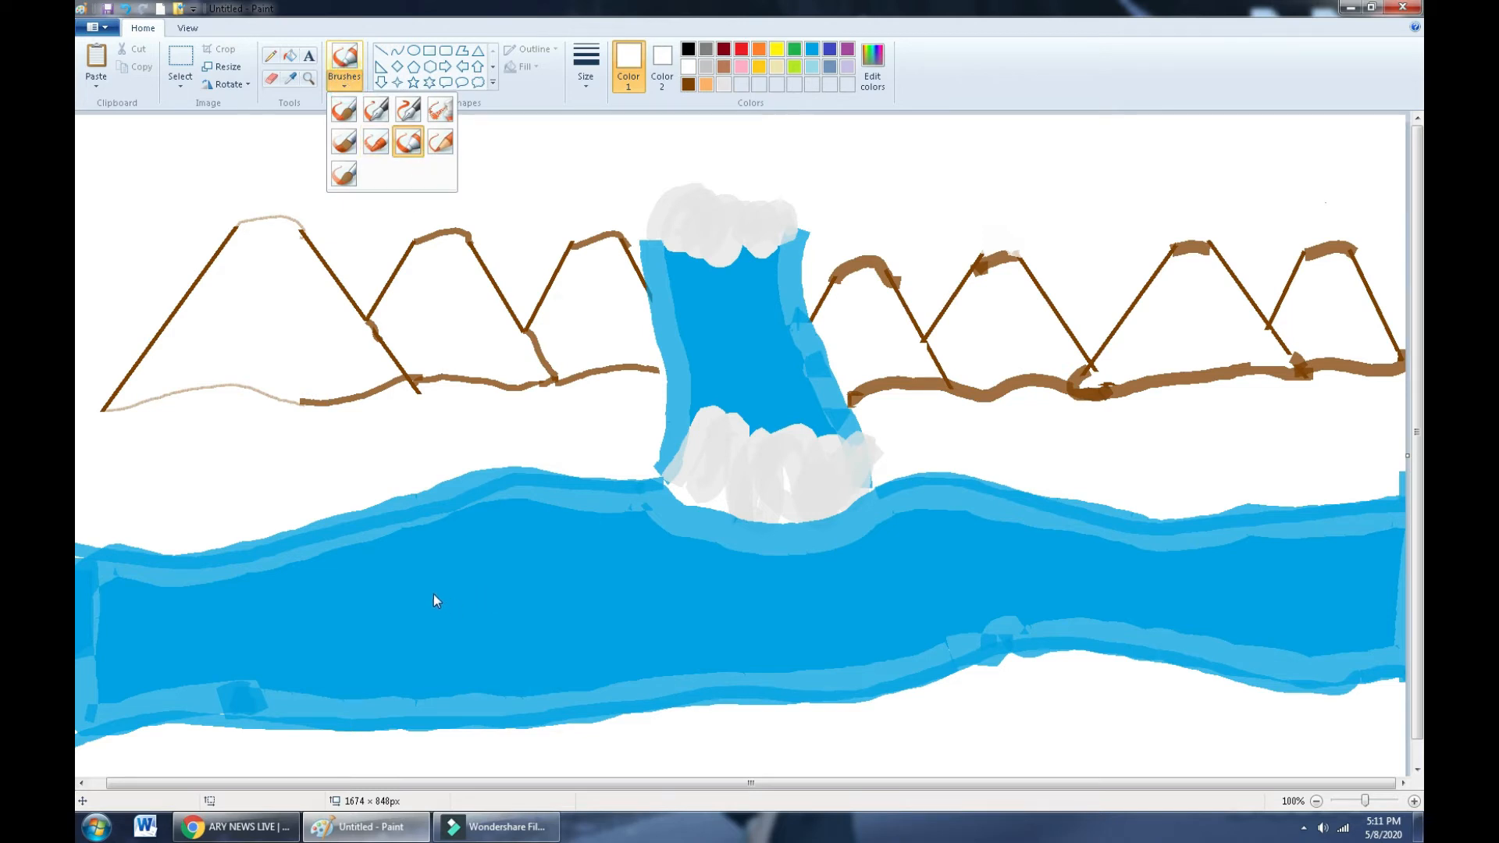
pyautogui.click(585, 64)
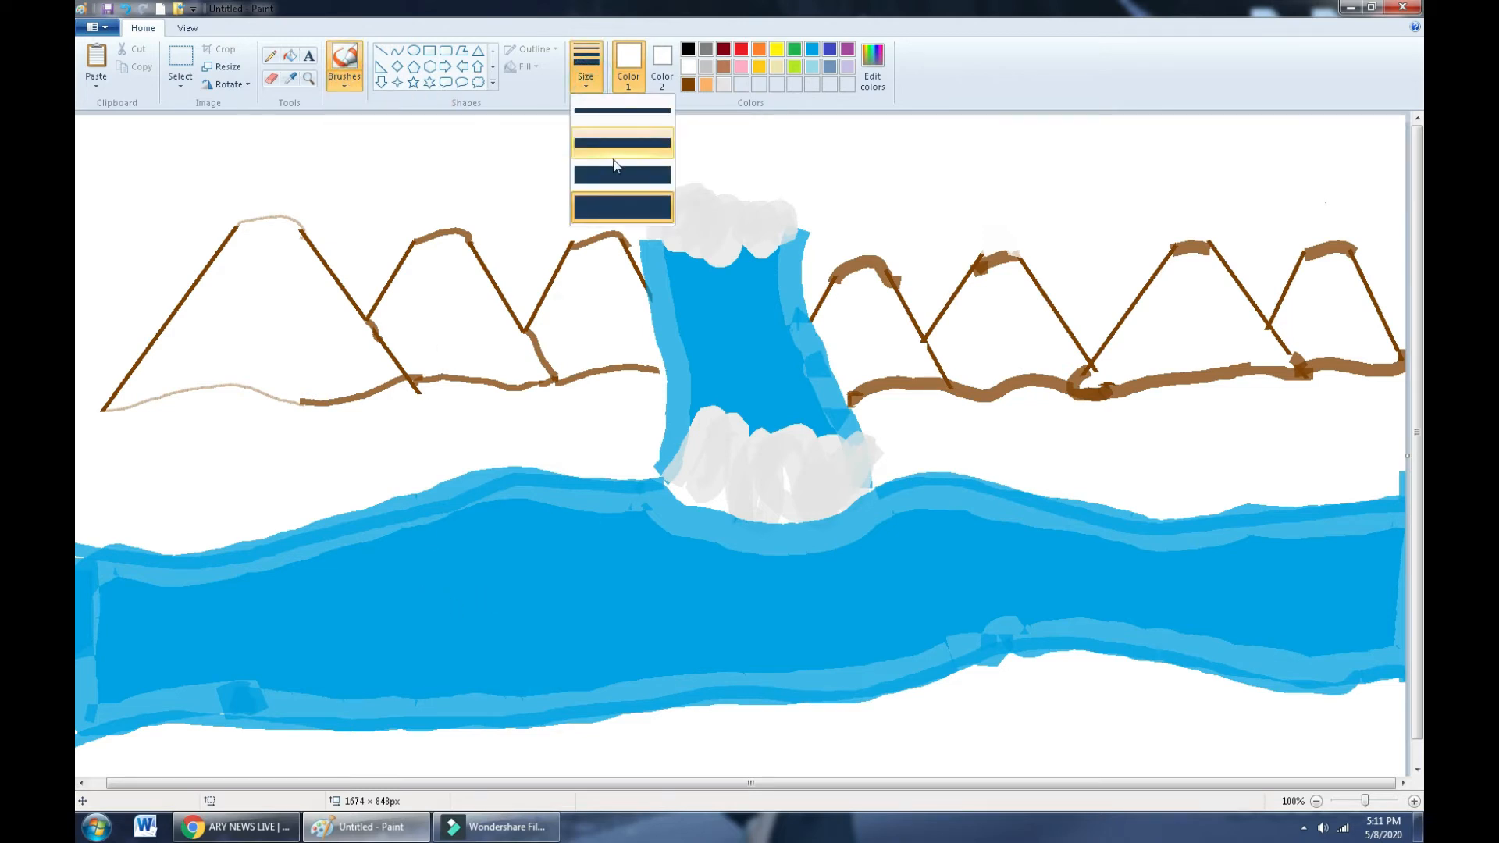
pyautogui.click(616, 144)
pyautogui.moveTo(237, 632)
pyautogui.mouseDown()
pyautogui.moveTo(383, 582)
pyautogui.moveTo(648, 586)
pyautogui.mouseUp()
pyautogui.moveTo(726, 640)
pyautogui.mouseDown()
pyautogui.moveTo(795, 593)
pyautogui.moveTo(909, 571)
pyautogui.moveTo(1309, 580)
pyautogui.mouseUp()
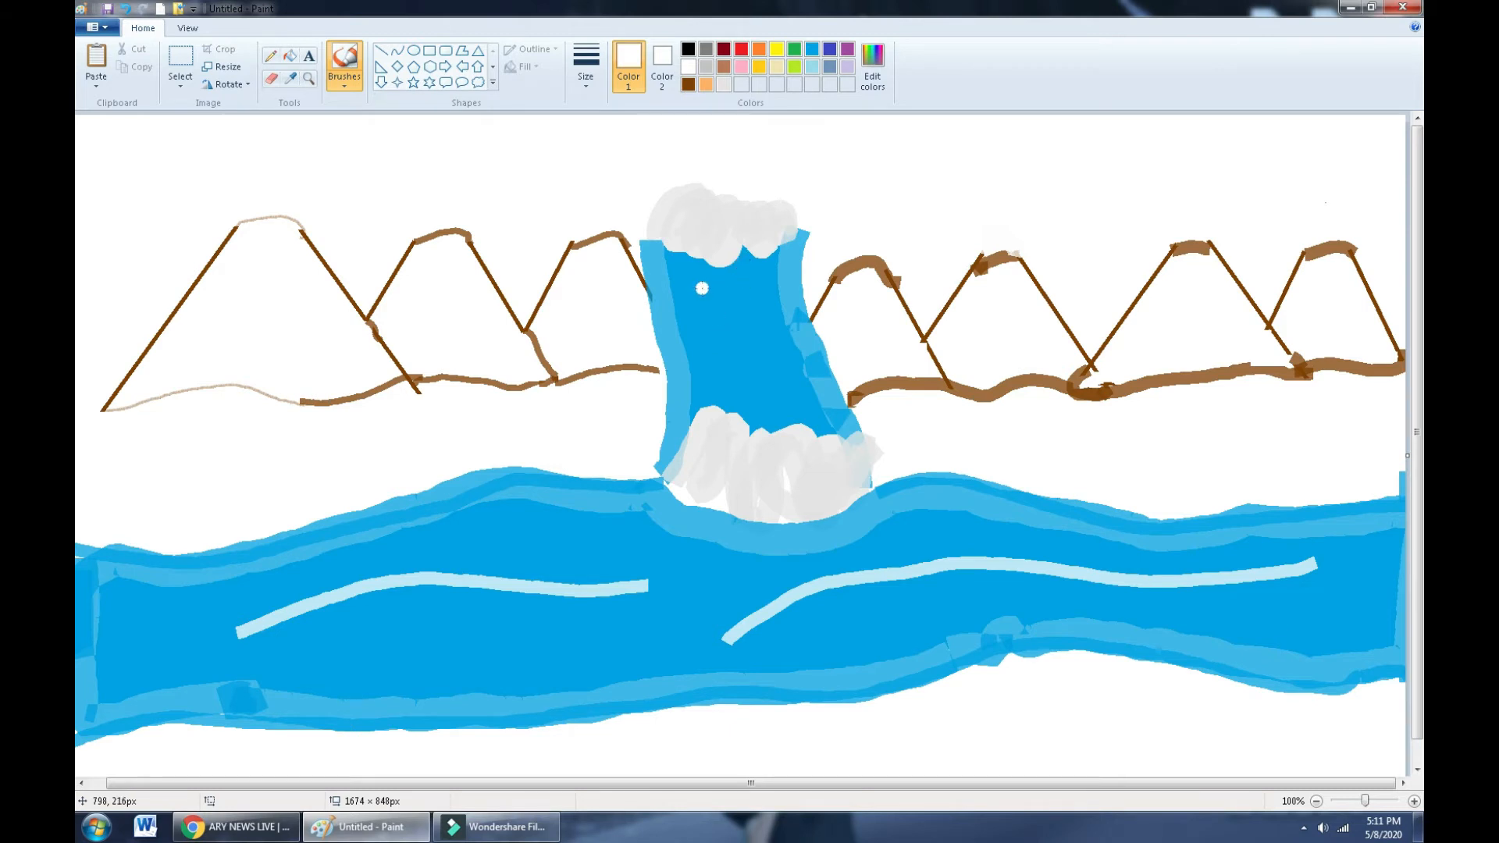
# - Add three pale white streaks down the waterfall
pyautogui.moveTo(702, 288); pyautogui.dragTo(703, 337)
pyautogui.moveTo(691, 273)
pyautogui.mouseDown()
pyautogui.moveTo(704, 395)
pyautogui.moveTo(723, 255)
pyautogui.moveTo(744, 402)
pyautogui.mouseUp()
pyautogui.moveTo(757, 287)
pyautogui.mouseDown()
pyautogui.moveTo(745, 398)
pyautogui.moveTo(784, 367)
pyautogui.mouseUp()
pyautogui.click(794, 49)
pyautogui.click(429, 338)
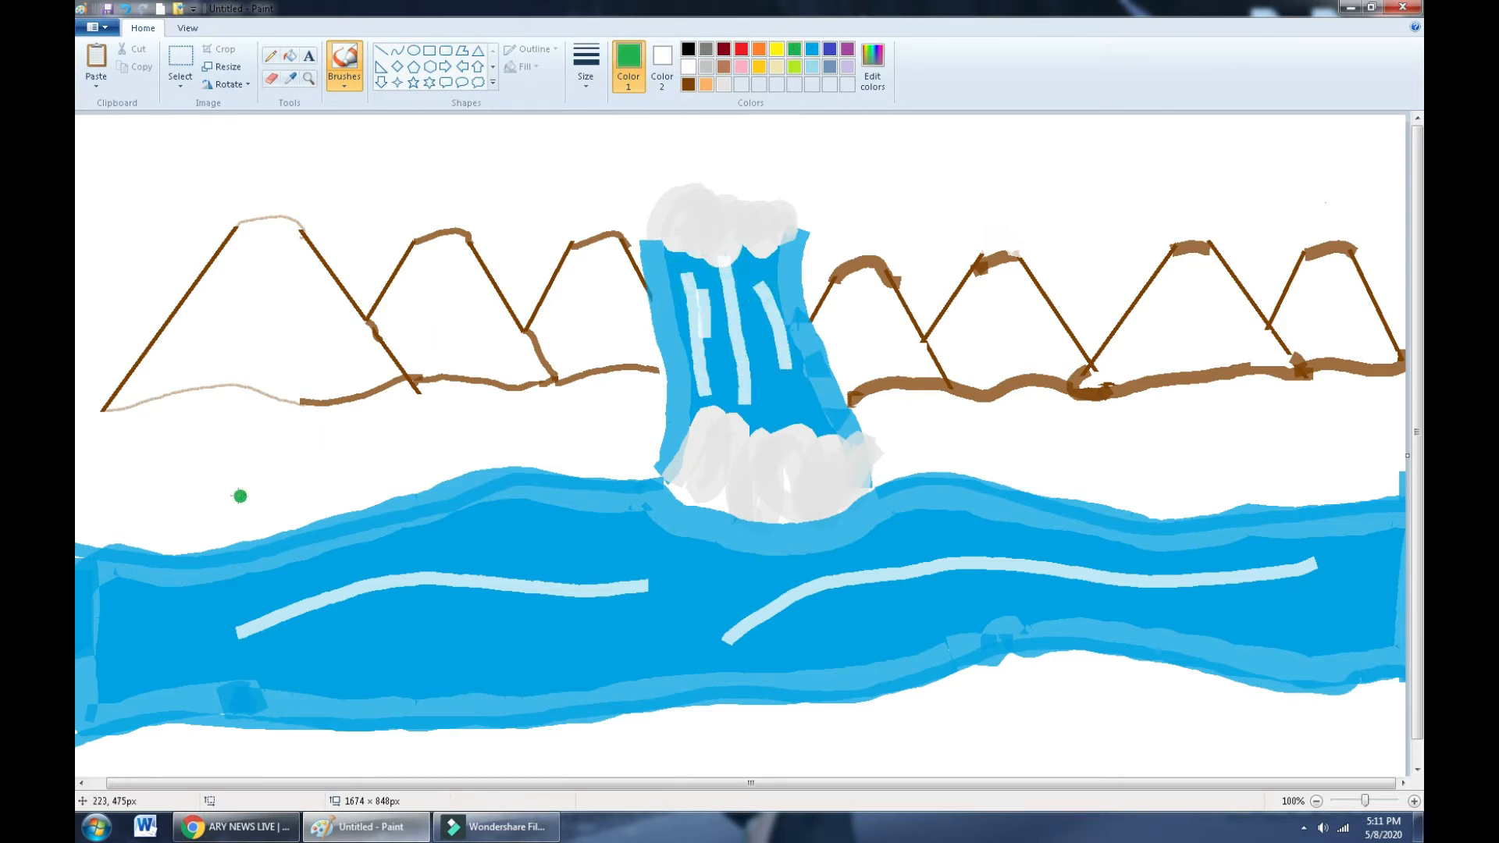
# - Undo the stray dot and brush darker green calligraphy grass blades along the bank left of the waterfall
pyautogui.hotkey('ctrl', 'z')
pyautogui.click(344, 77)
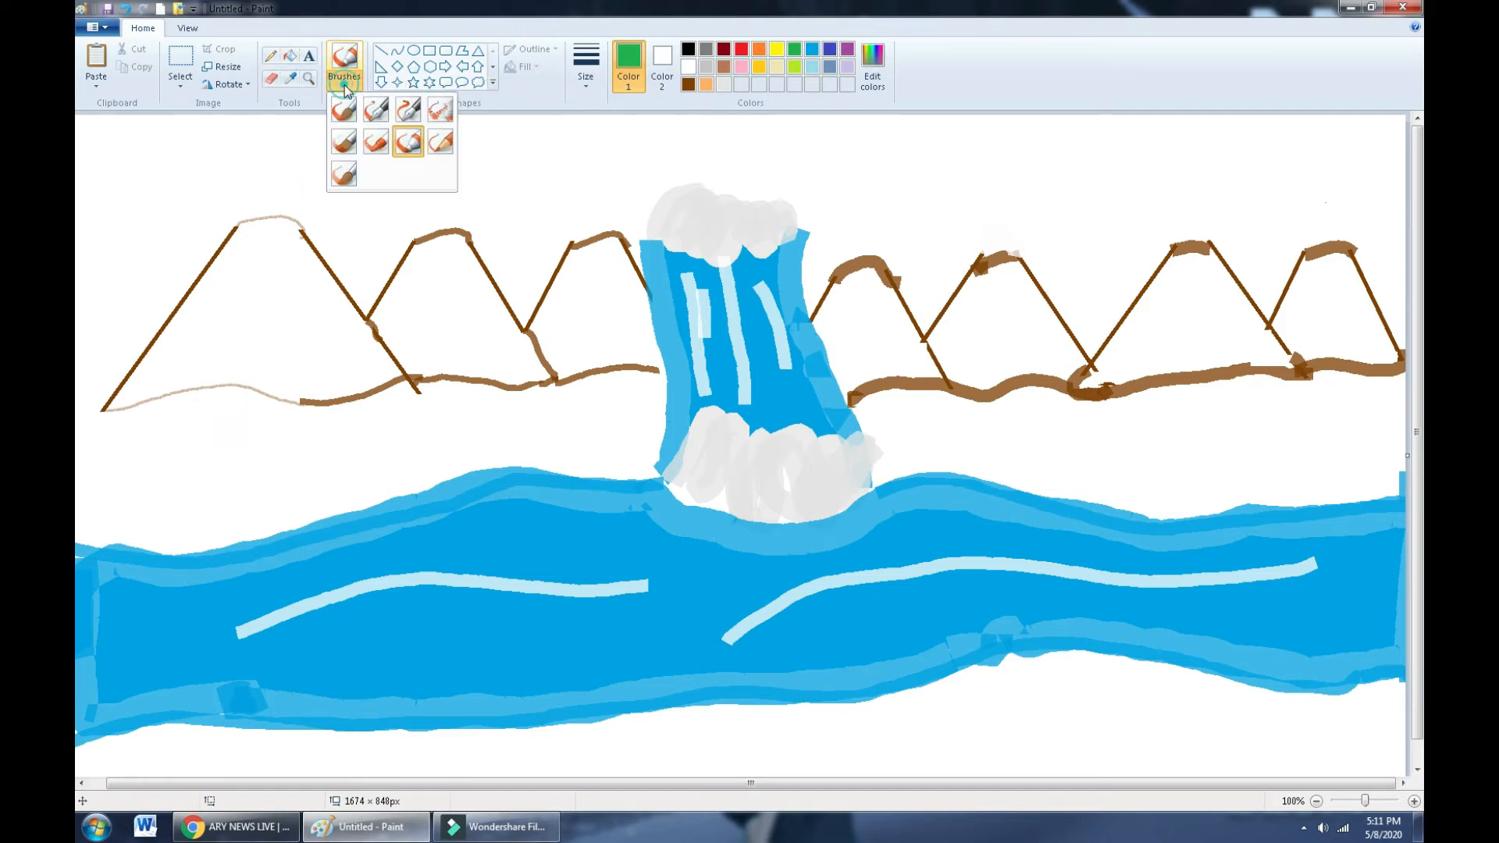
pyautogui.click(408, 109)
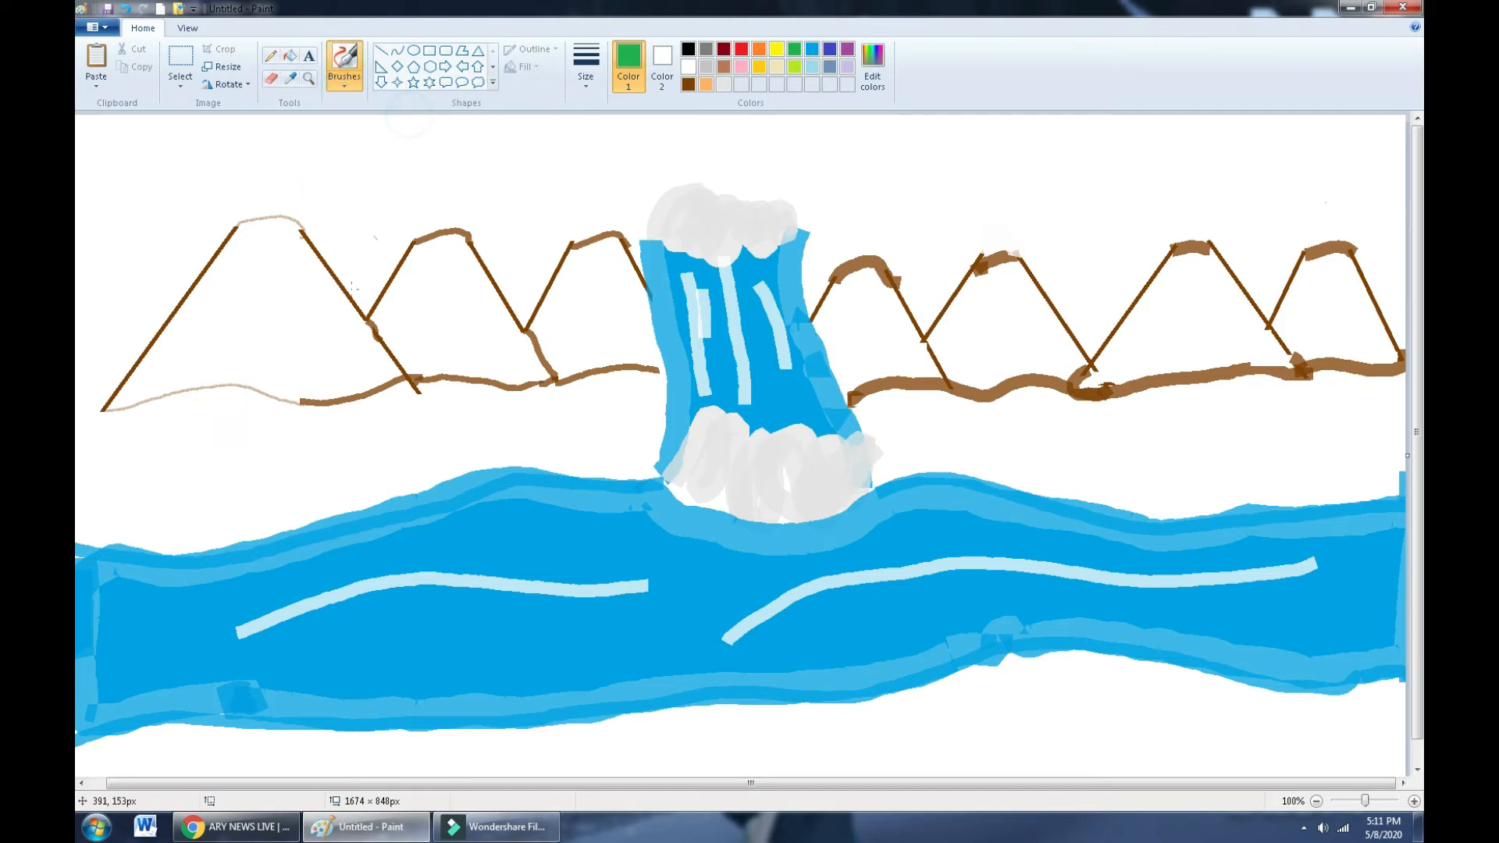
pyautogui.click(873, 76)
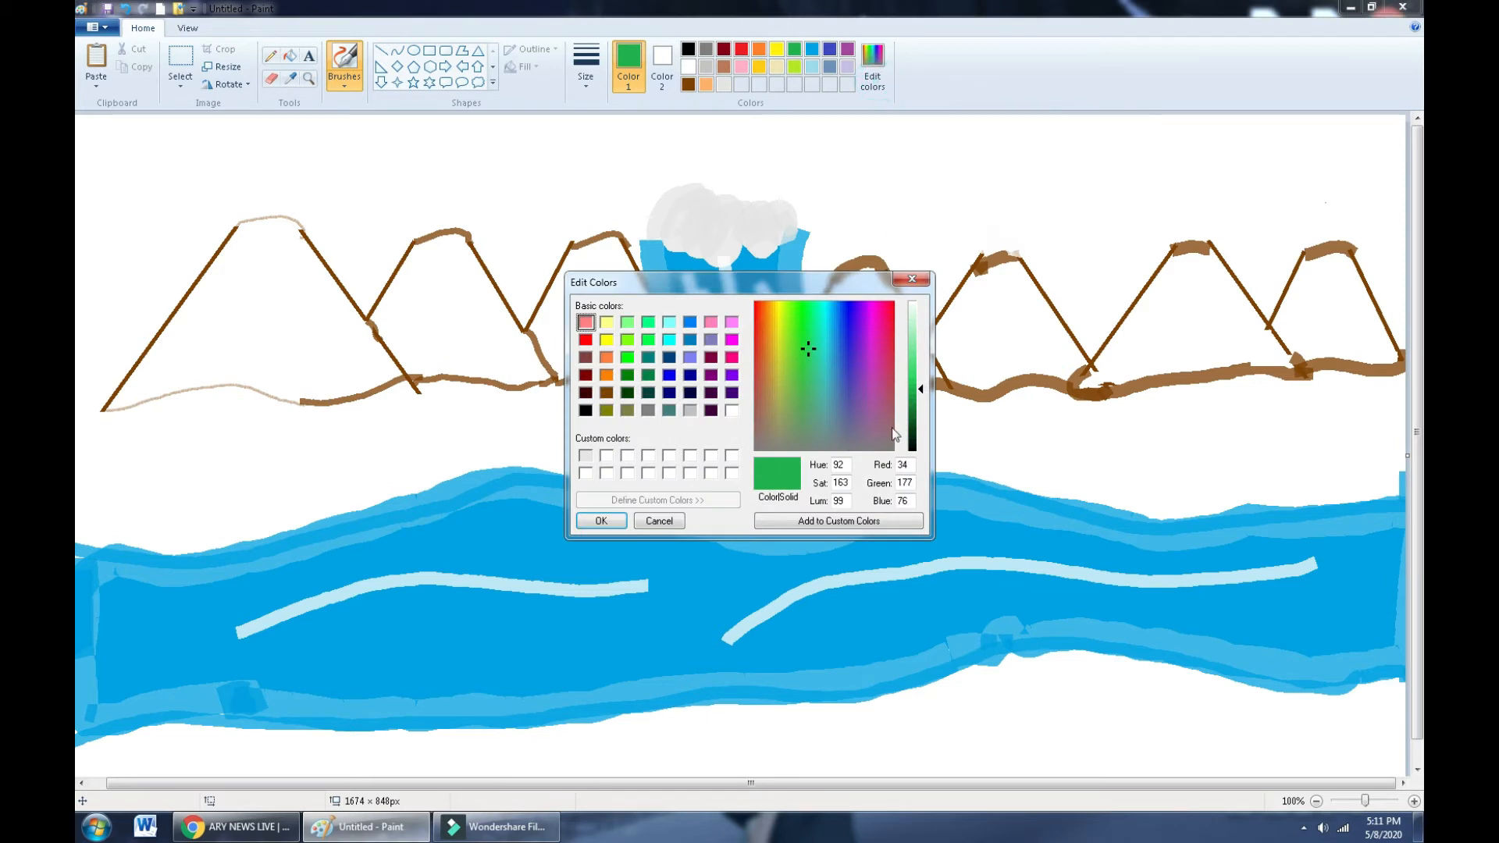
pyautogui.click(928, 404)
pyautogui.click(601, 521)
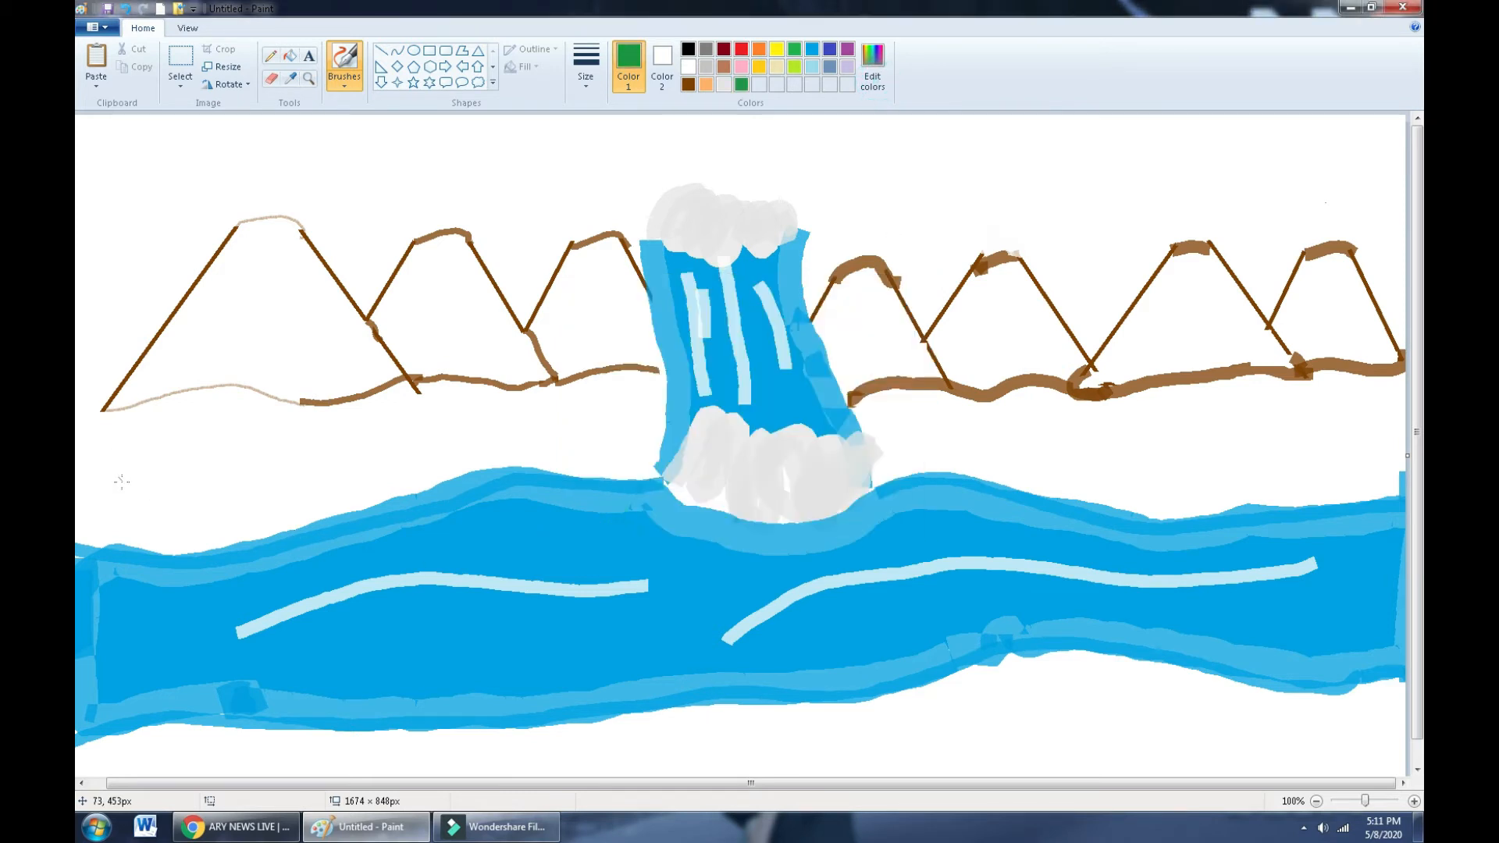
pyautogui.moveTo(120, 490); pyautogui.dragTo(159, 455)
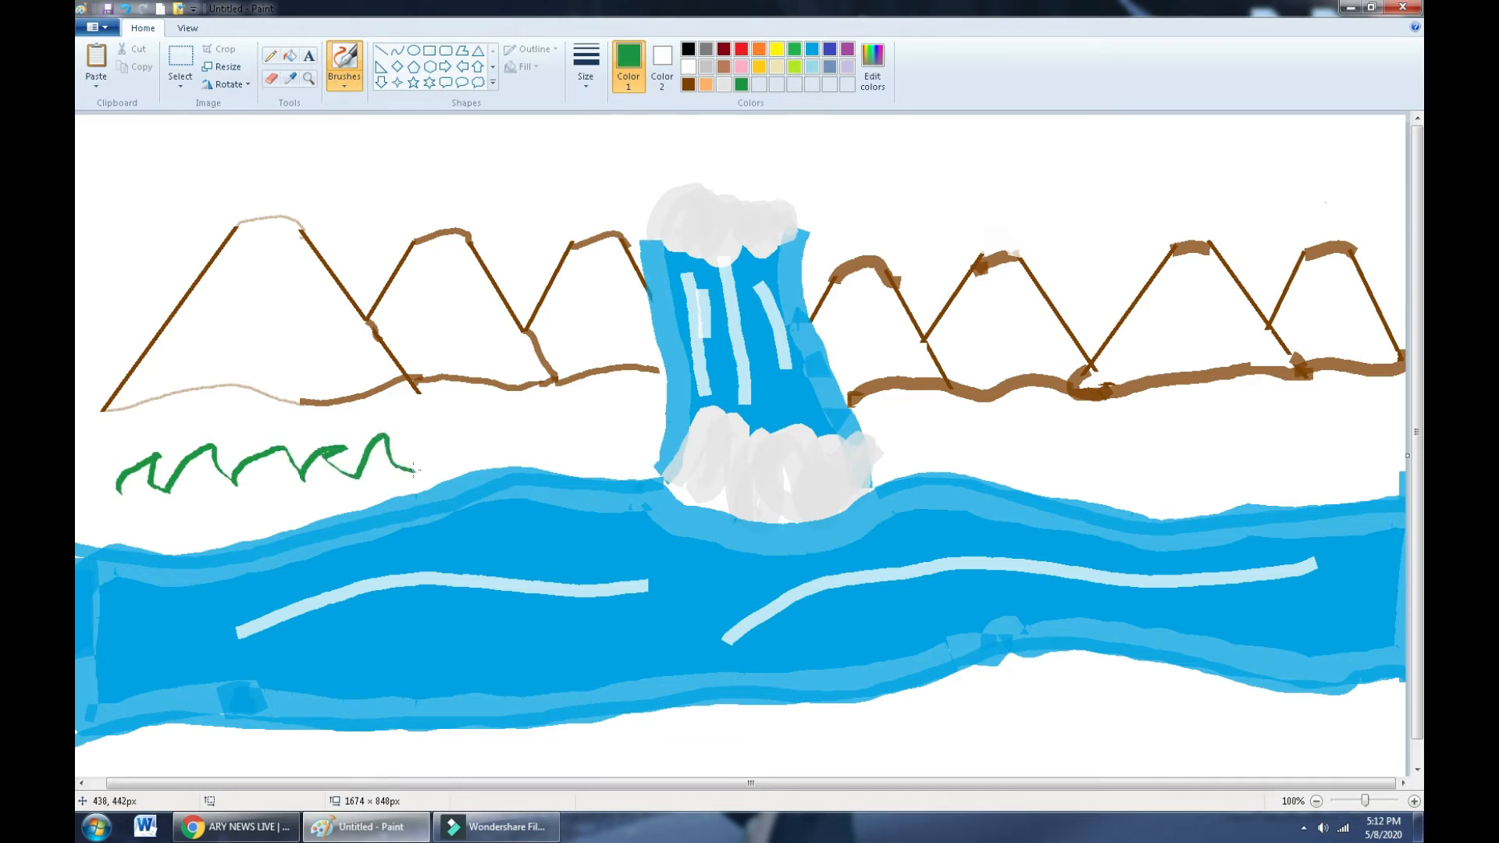
pyautogui.moveTo(419, 472)
pyautogui.mouseDown()
pyautogui.moveTo(436, 414)
pyautogui.moveTo(449, 470)
pyautogui.moveTo(491, 472)
pyautogui.mouseUp()
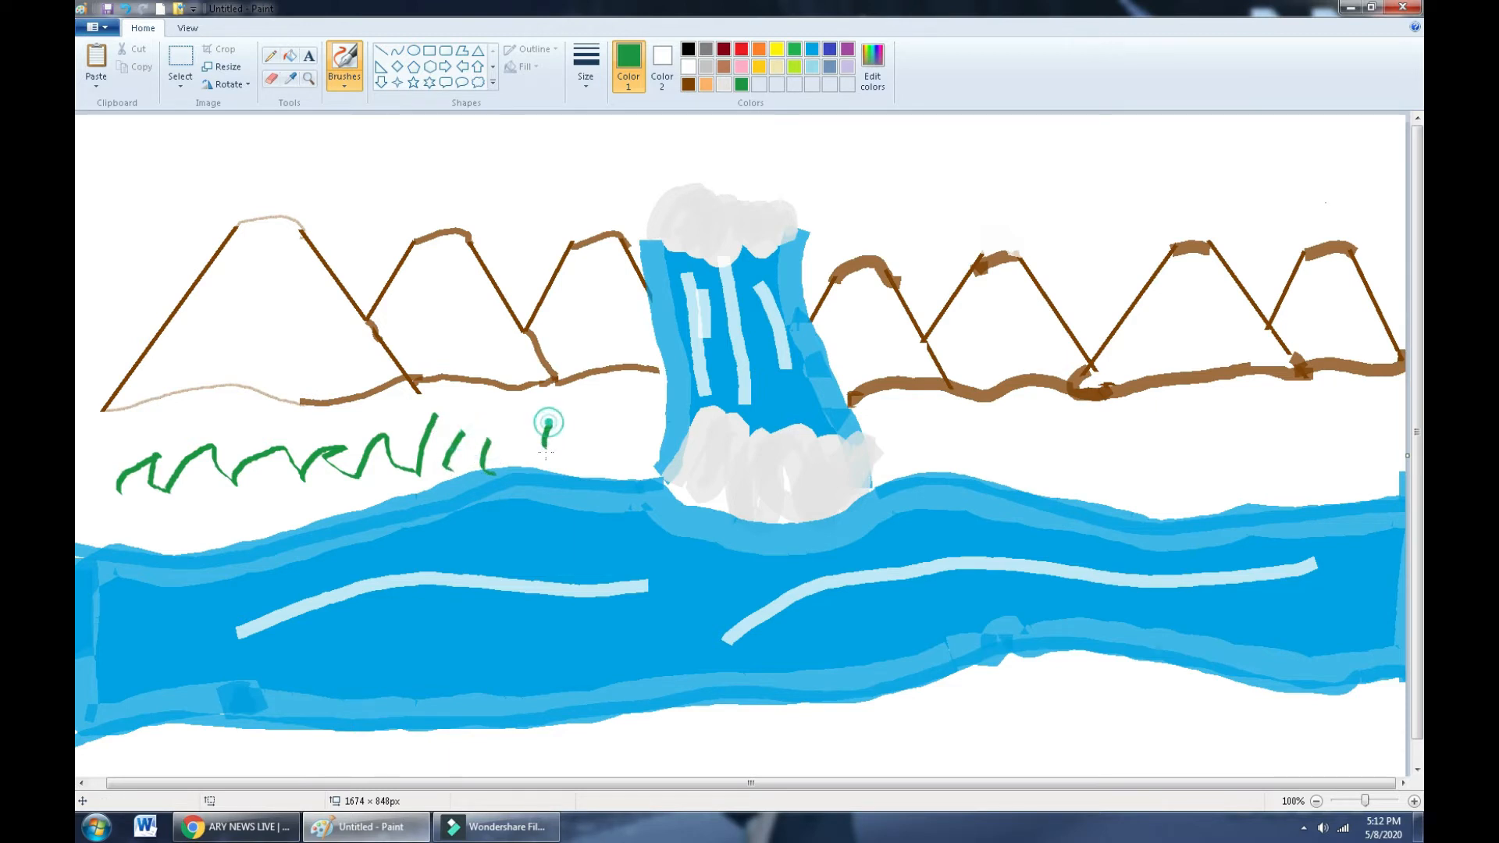
pyautogui.moveTo(548, 423); pyautogui.dragTo(573, 472)
pyautogui.moveTo(606, 421); pyautogui.dragTo(603, 476)
pyautogui.moveTo(647, 401); pyautogui.dragTo(634, 454)
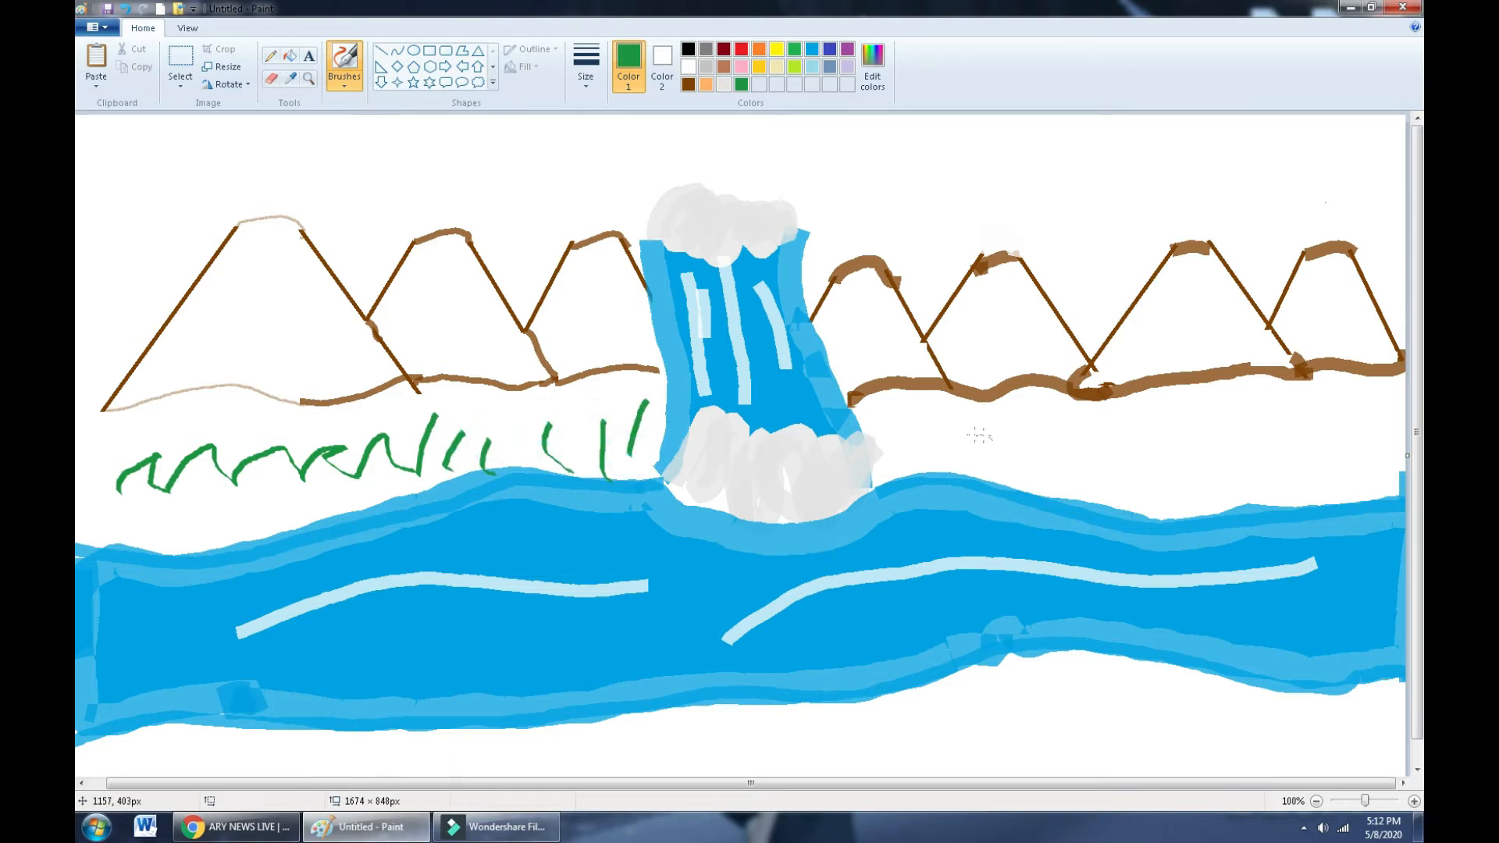
# - Add dark green grass blades along the bank right of the waterfall to the right edge
pyautogui.moveTo(914, 420)
pyautogui.mouseDown()
pyautogui.moveTo(968, 459)
pyautogui.moveTo(1114, 417)
pyautogui.mouseUp()
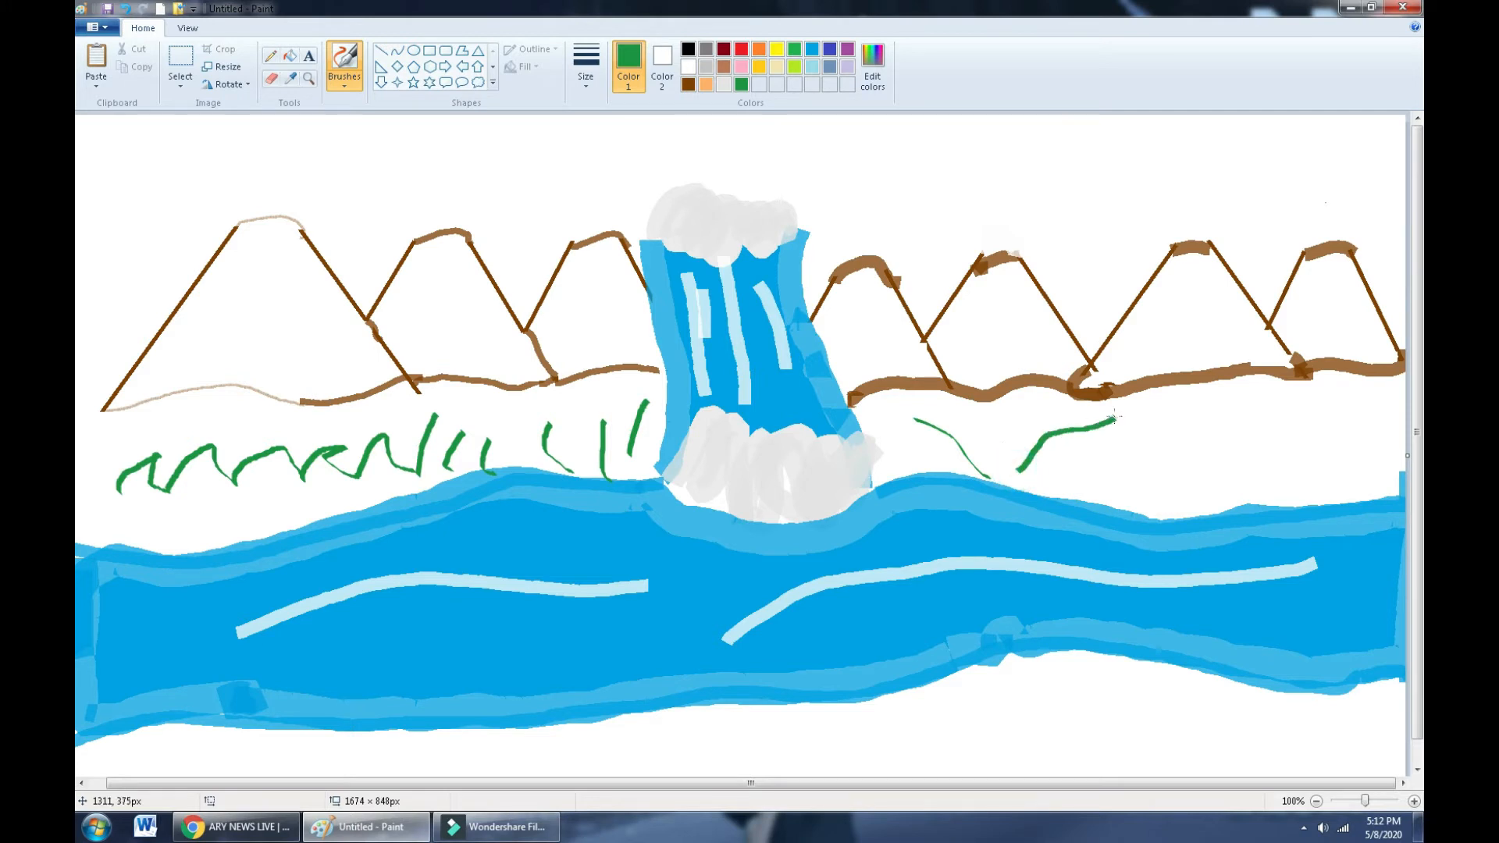
pyautogui.moveTo(990, 424); pyautogui.dragTo(1019, 488)
pyautogui.moveTo(1112, 490)
pyautogui.mouseDown()
pyautogui.moveTo(1178, 418)
pyautogui.moveTo(1216, 481)
pyautogui.moveTo(1256, 482)
pyautogui.moveTo(1305, 416)
pyautogui.moveTo(1337, 487)
pyautogui.mouseUp()
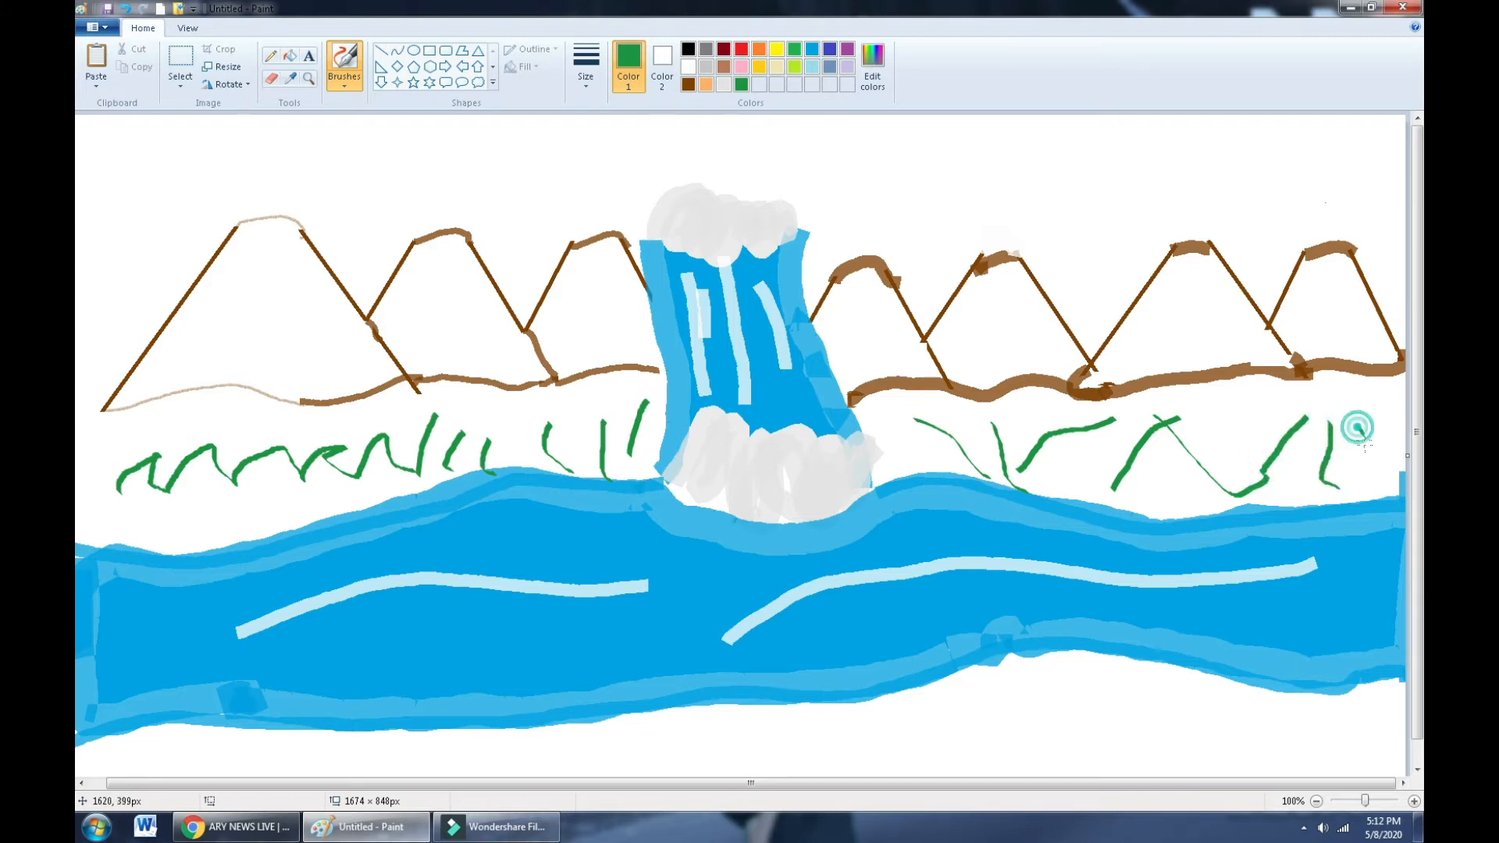
pyautogui.moveTo(1358, 427); pyautogui.dragTo(1384, 494)
pyautogui.moveTo(1251, 434)
pyautogui.mouseDown()
pyautogui.moveTo(1230, 460)
pyautogui.moveTo(1234, 490)
pyautogui.moveTo(1181, 513)
pyautogui.mouseUp()
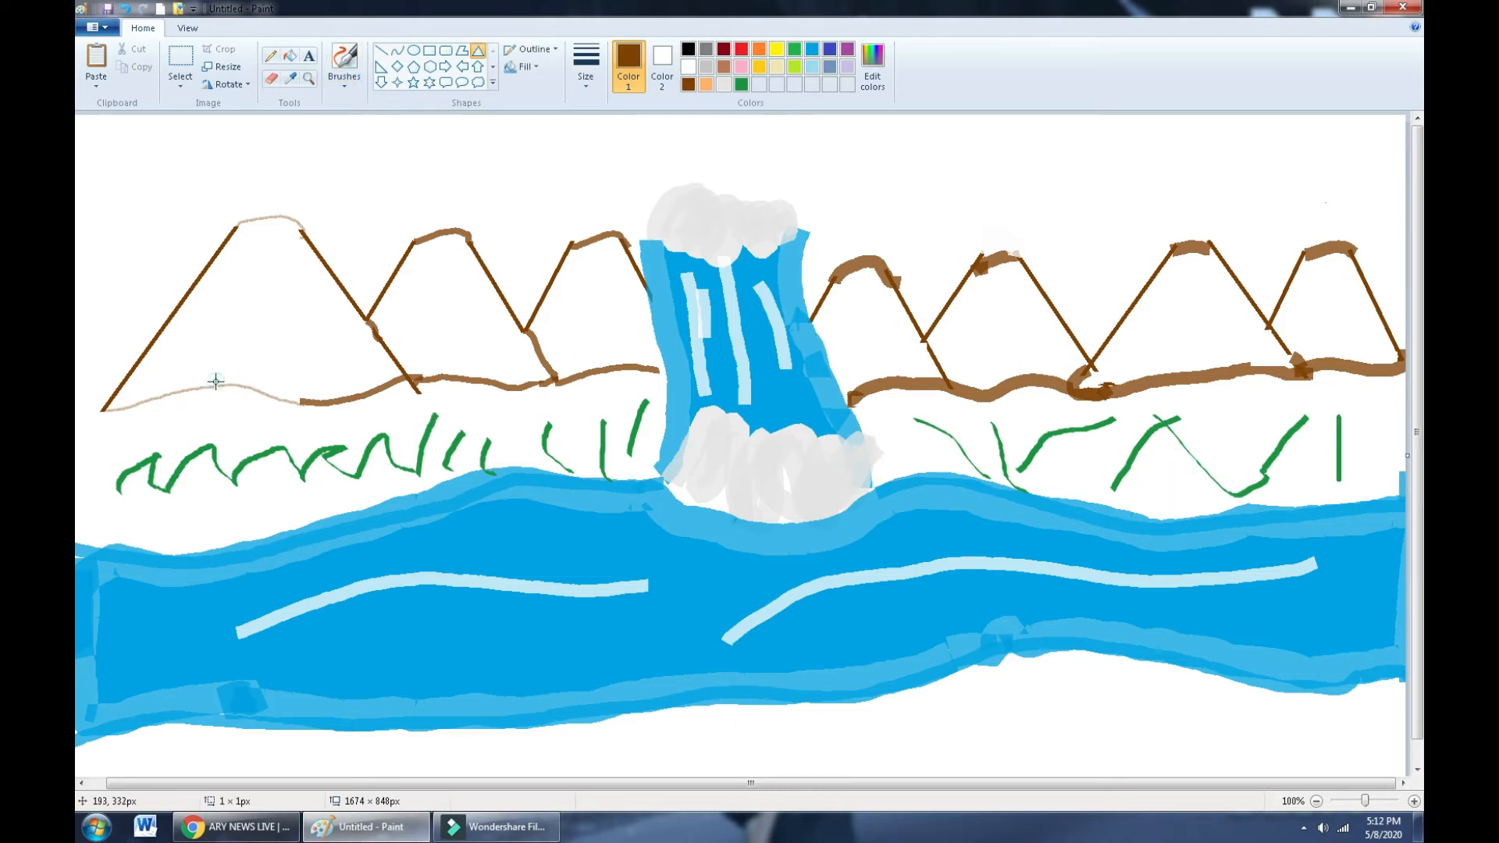
# - Draw, nudge and stretch a brown triangle at the left edge, then erase its leftover base lines
pyautogui.moveTo(216, 381); pyautogui.dragTo(146, 199)
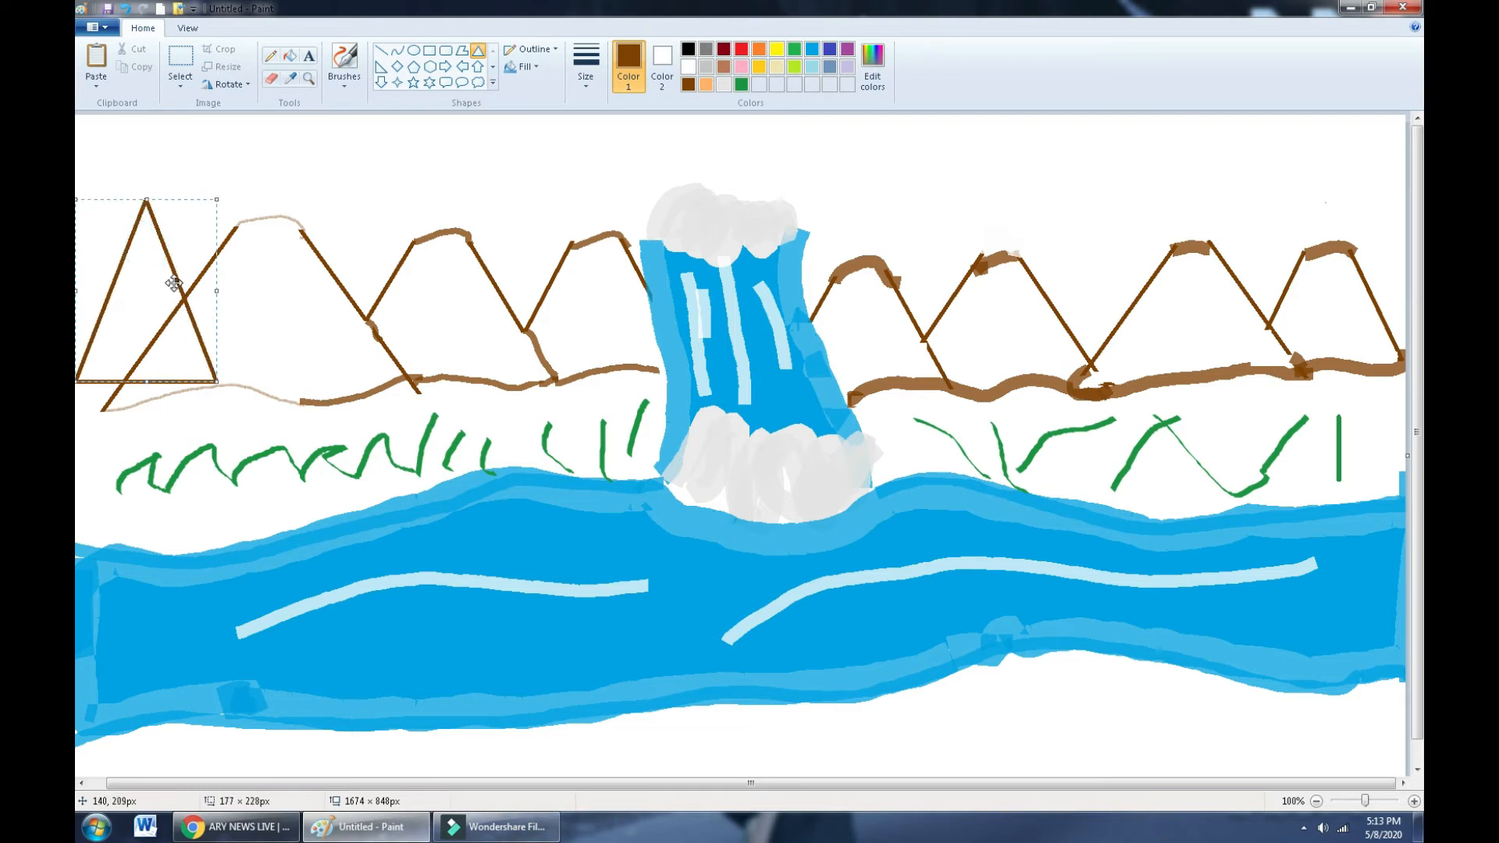
pyautogui.moveTo(211, 278); pyautogui.dragTo(266, 279)
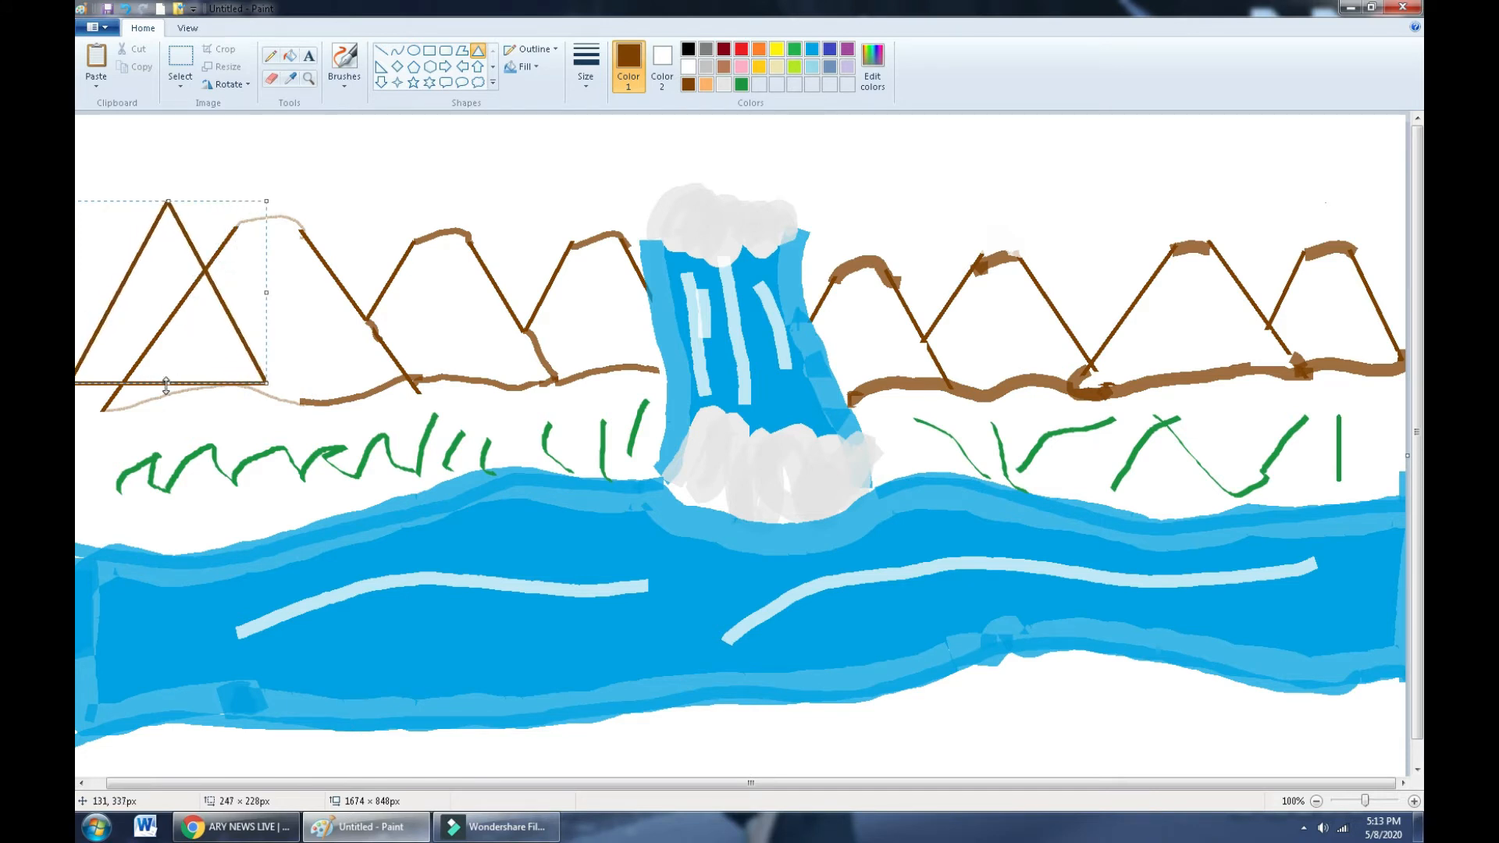
pyautogui.moveTo(162, 384); pyautogui.dragTo(161, 392)
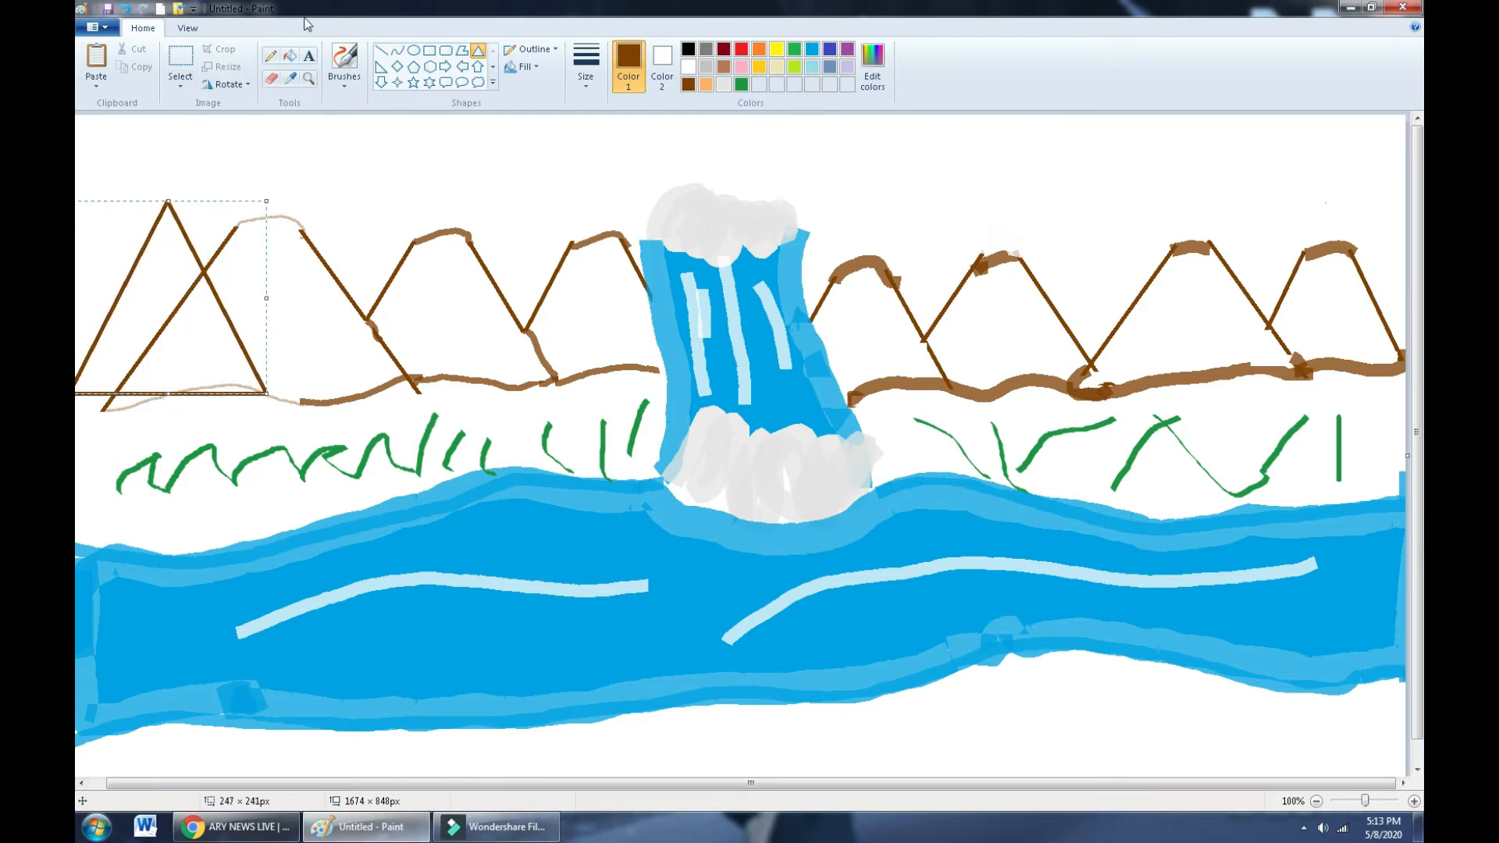
pyautogui.click(269, 78)
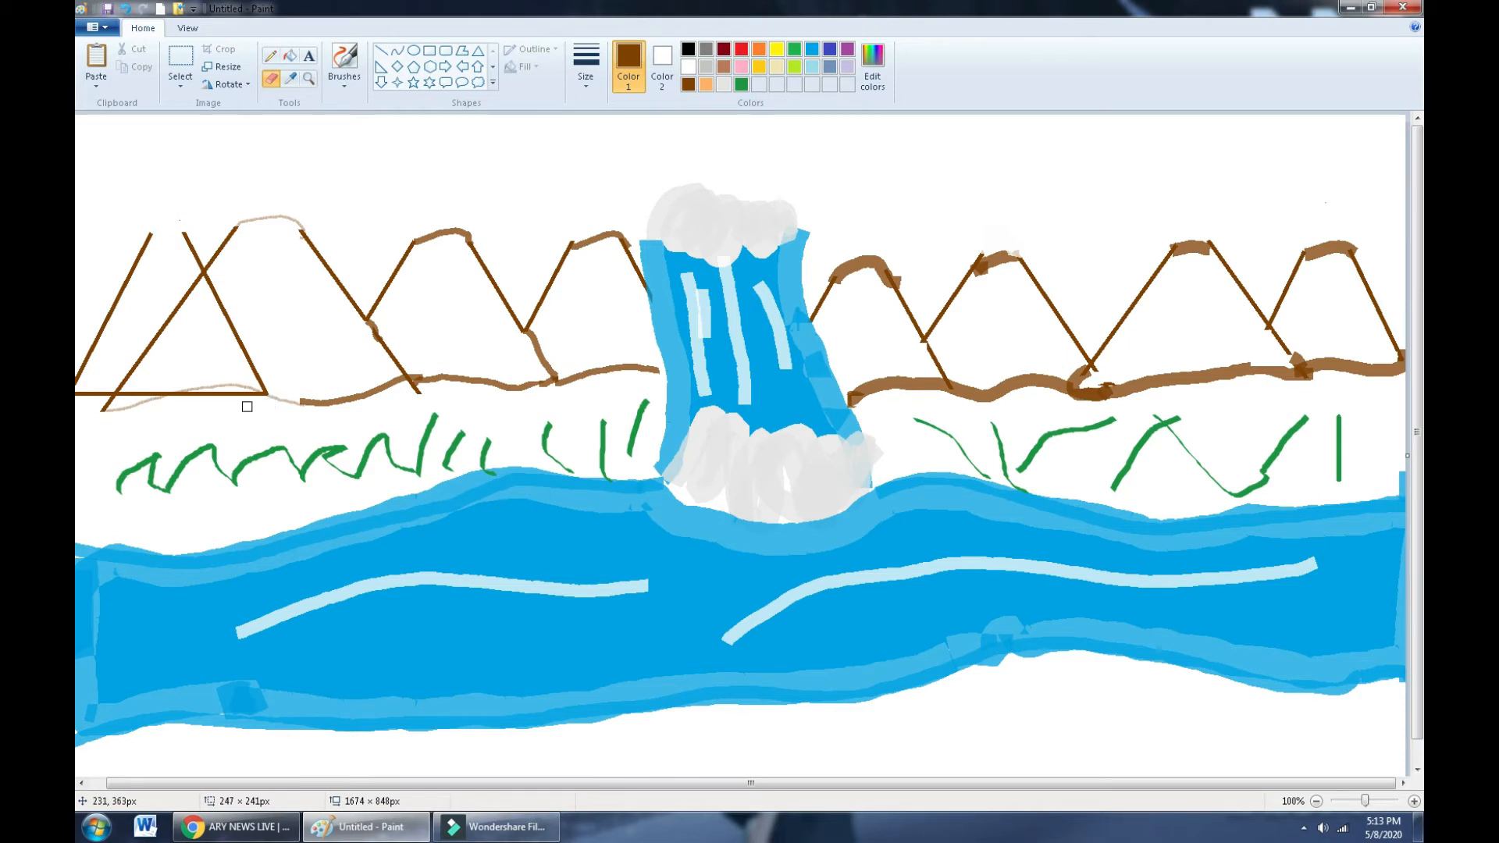
pyautogui.moveTo(265, 389); pyautogui.dragTo(224, 388)
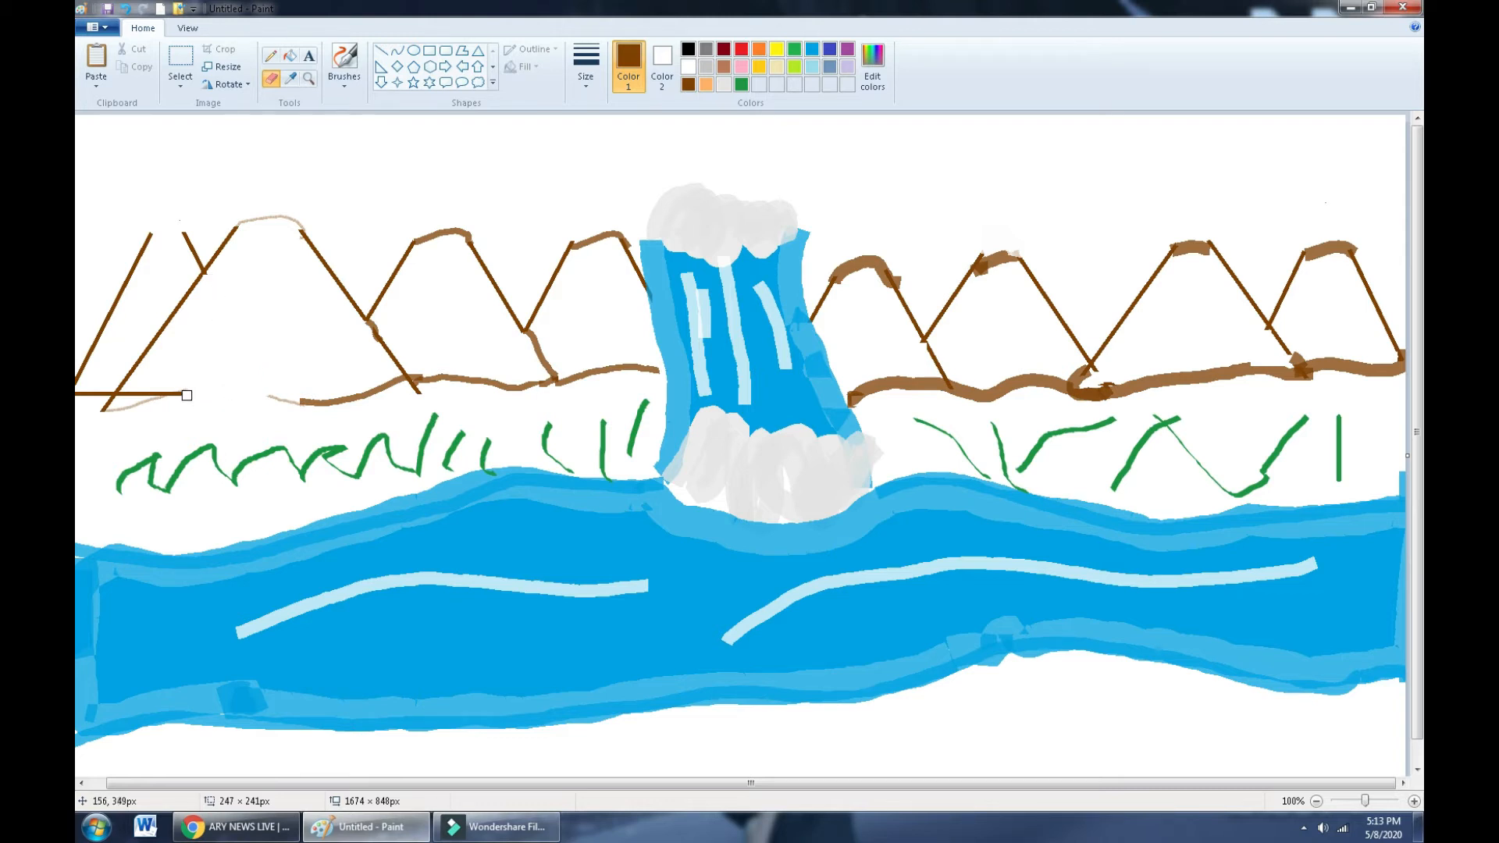
pyautogui.moveTo(185, 394); pyautogui.dragTo(137, 389)
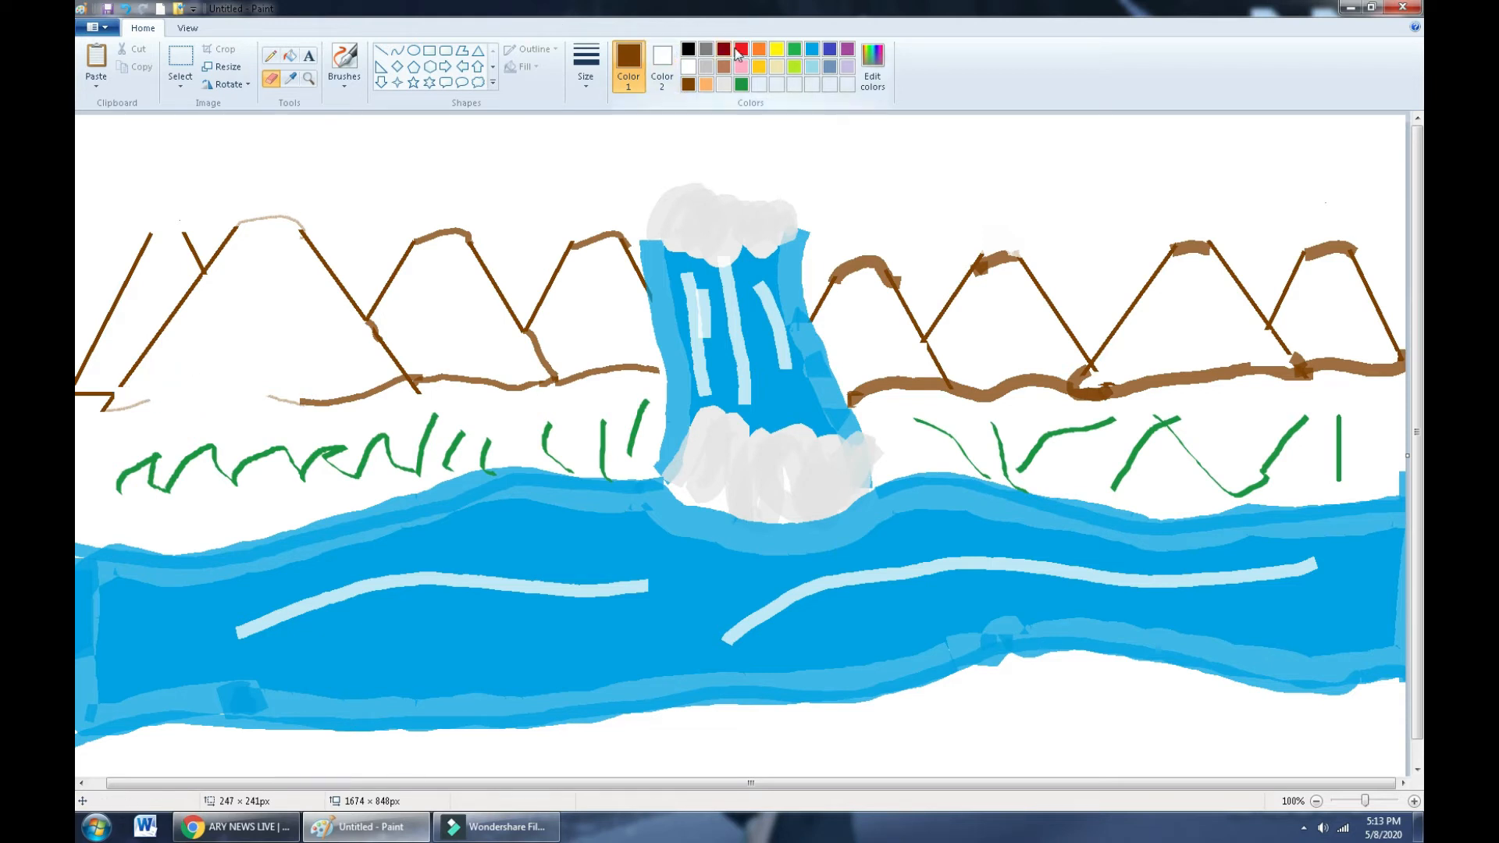
# - Paint dark red strokes along the left mountains' base and over the first peak
pyautogui.click(723, 50)
pyautogui.click(344, 62)
pyautogui.moveTo(294, 399)
pyautogui.mouseDown()
pyautogui.moveTo(185, 389)
pyautogui.moveTo(141, 404)
pyautogui.mouseUp()
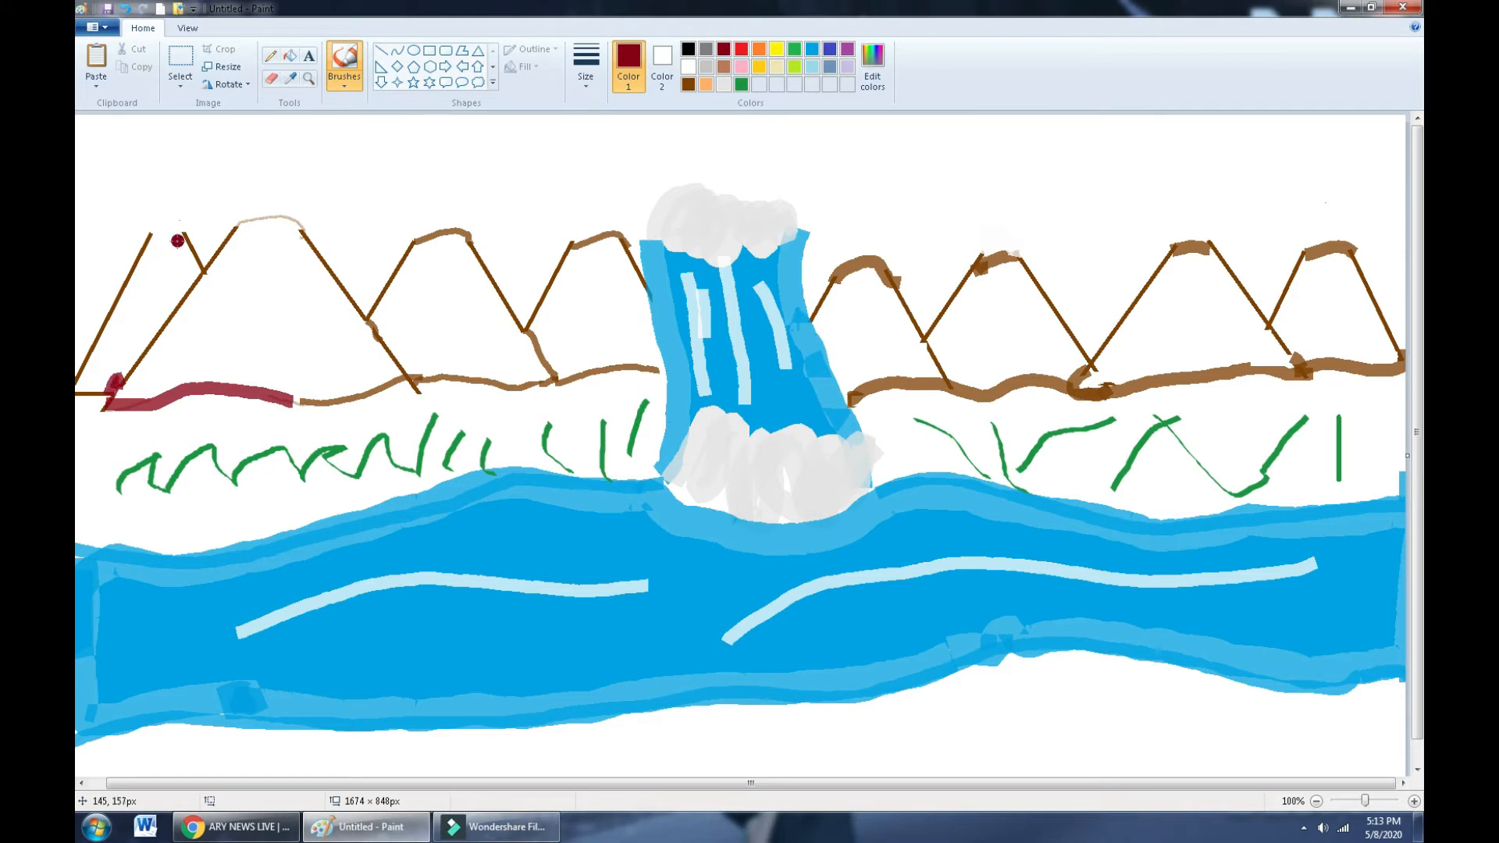
pyautogui.moveTo(146, 234); pyautogui.dragTo(191, 232)
# - Brush a light-orange band along the peak tops on both sides of the waterfall
pyautogui.click(705, 83)
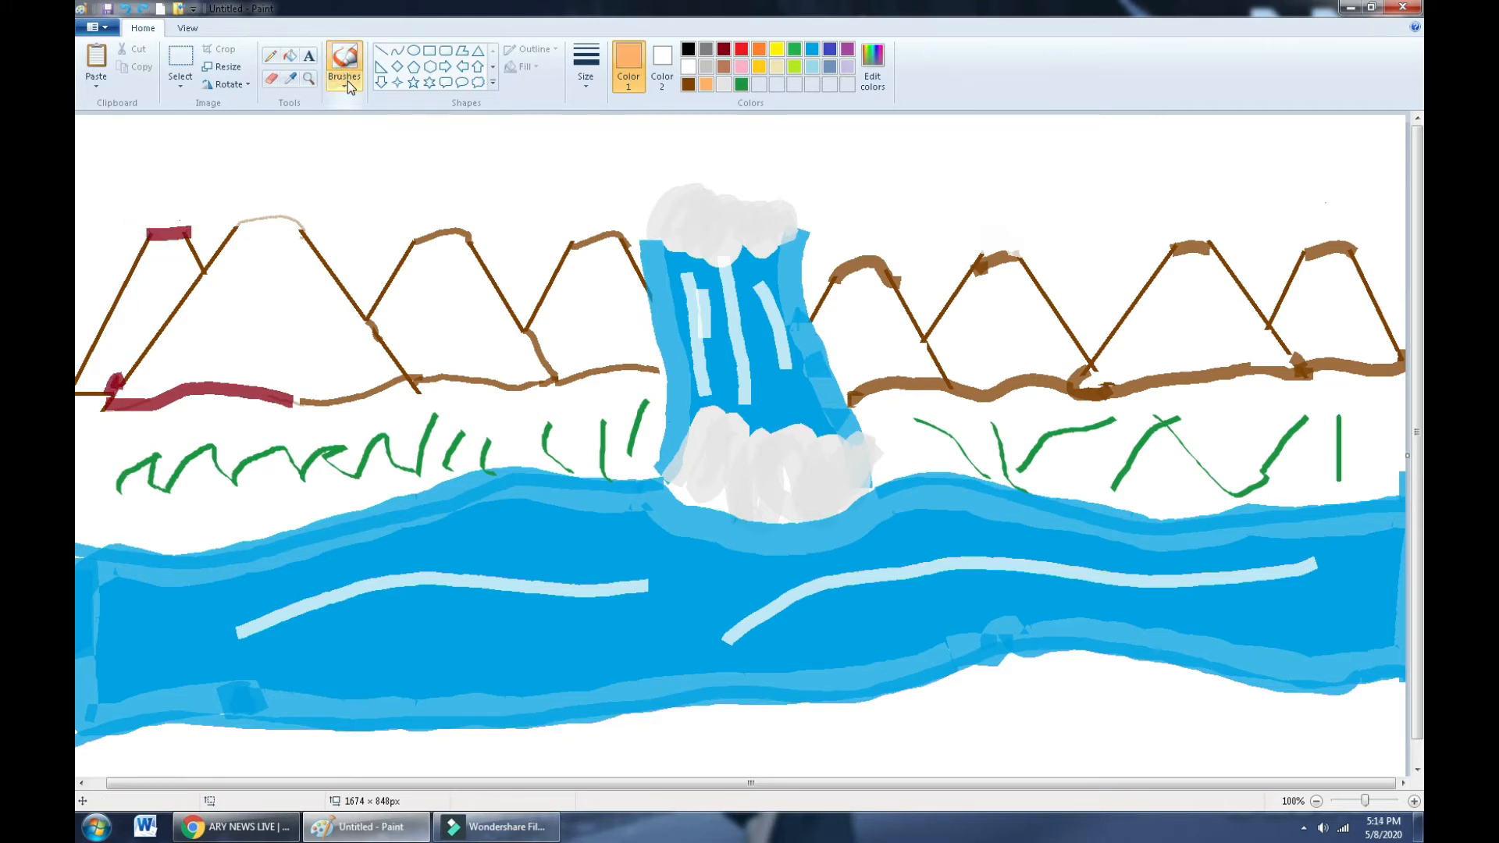
pyautogui.click(348, 81)
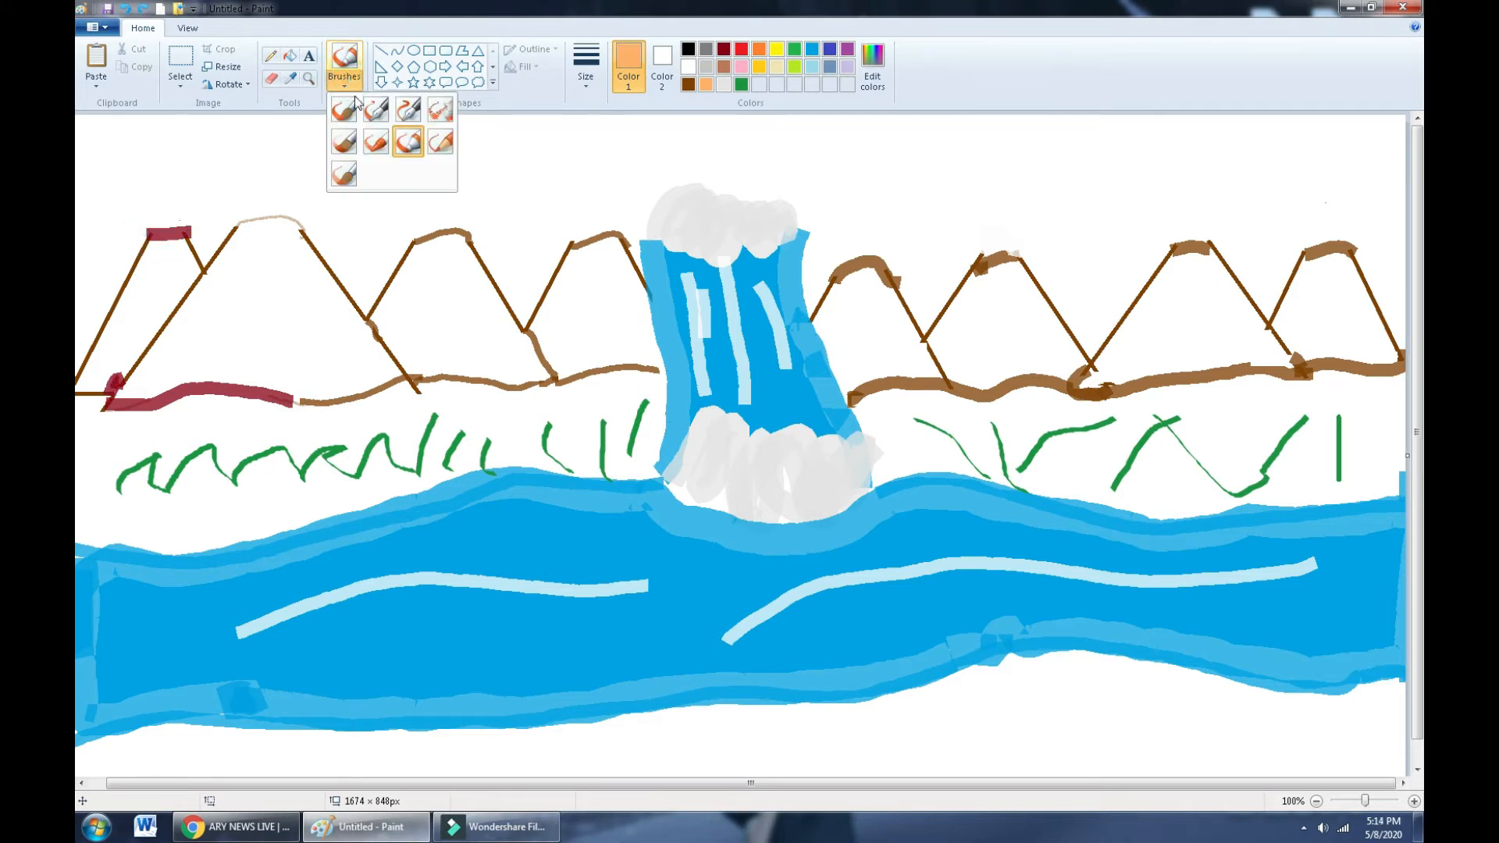
pyautogui.click(407, 142)
pyautogui.moveTo(77, 244); pyautogui.dragTo(223, 234)
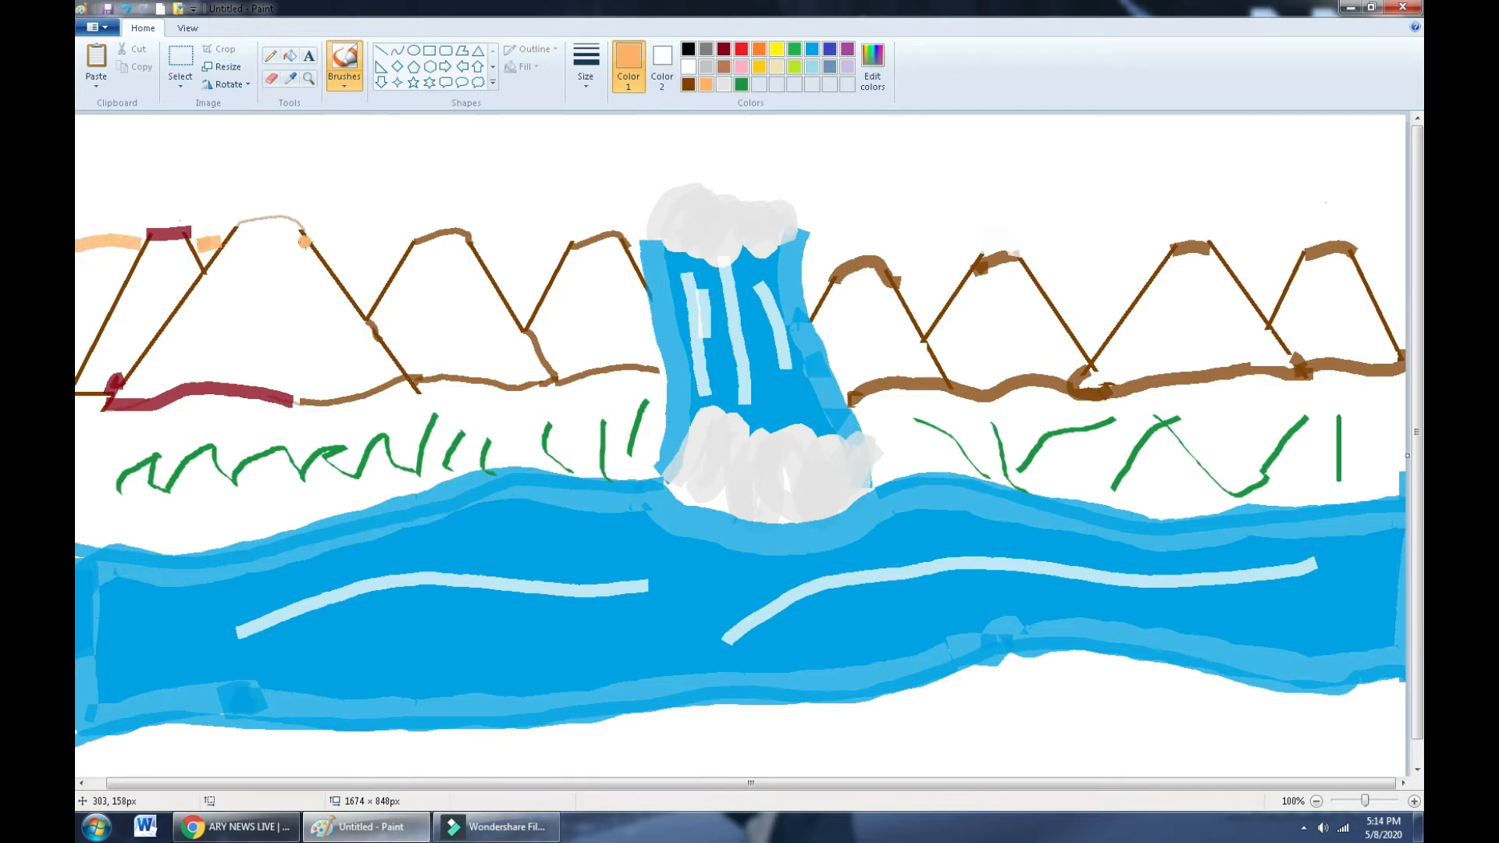
pyautogui.moveTo(318, 244)
pyautogui.mouseDown()
pyautogui.moveTo(542, 231)
pyautogui.moveTo(639, 254)
pyautogui.mouseUp()
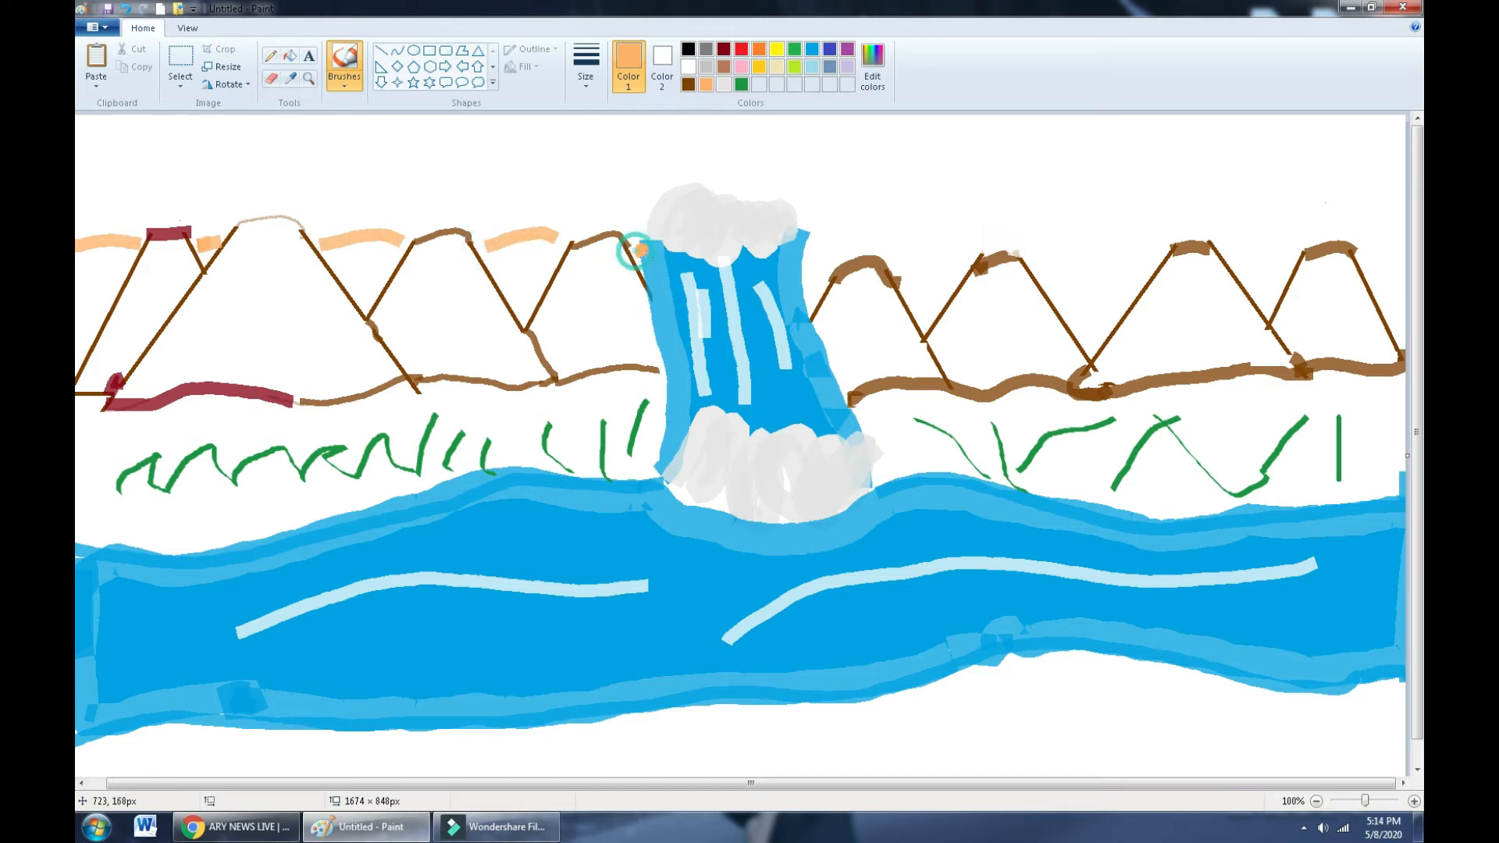
pyautogui.moveTo(799, 263)
pyautogui.mouseDown()
pyautogui.moveTo(960, 224)
pyautogui.moveTo(1378, 248)
pyautogui.mouseUp()
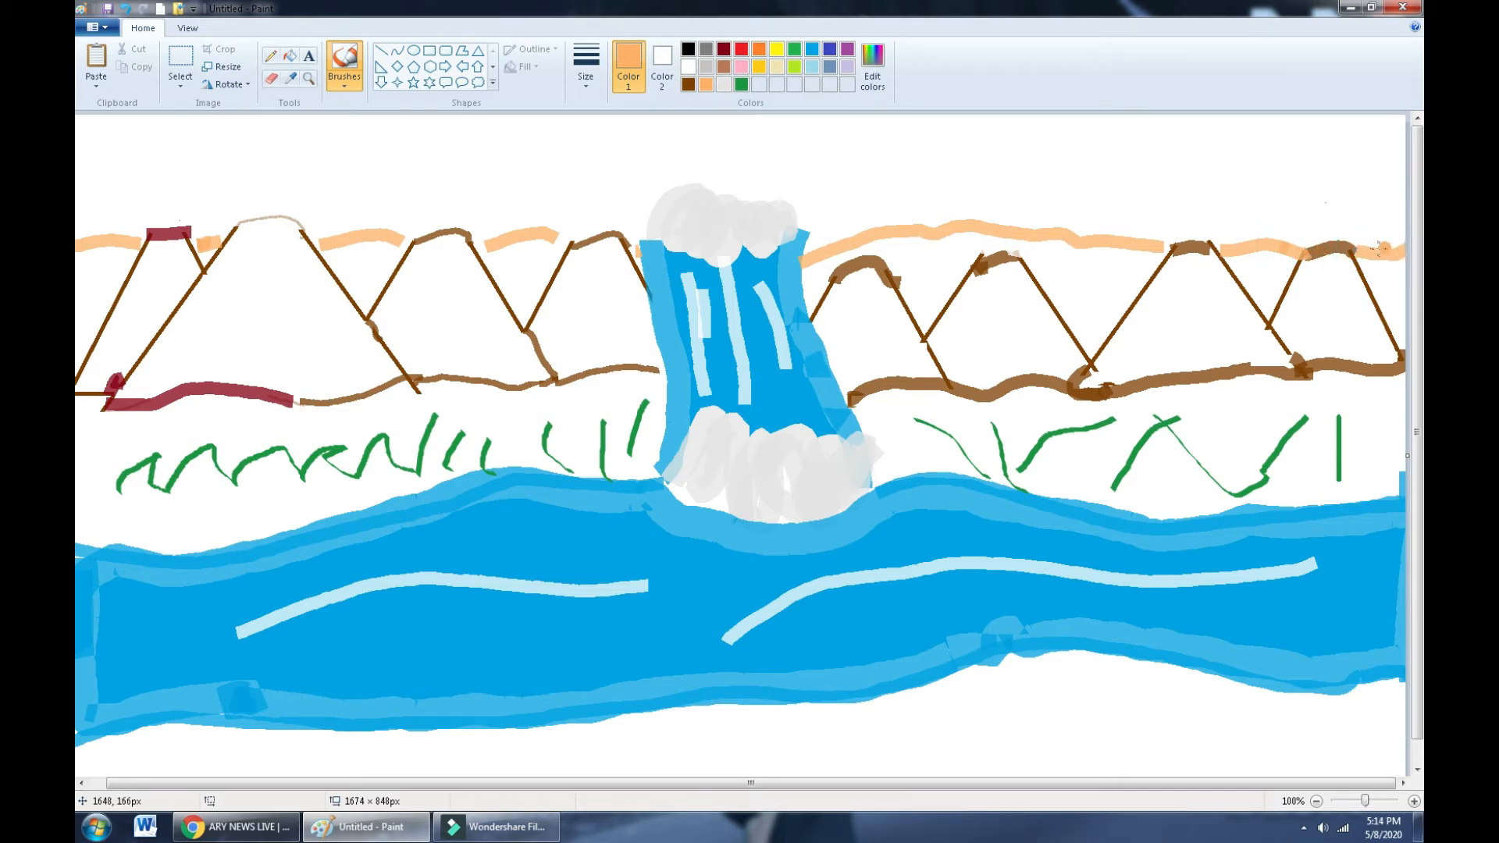
pyautogui.moveTo(1228, 251); pyautogui.dragTo(1206, 248)
# - With the thickest brush, paint the left bank lime and outline the right bank's edges in lime
pyautogui.click(585, 67)
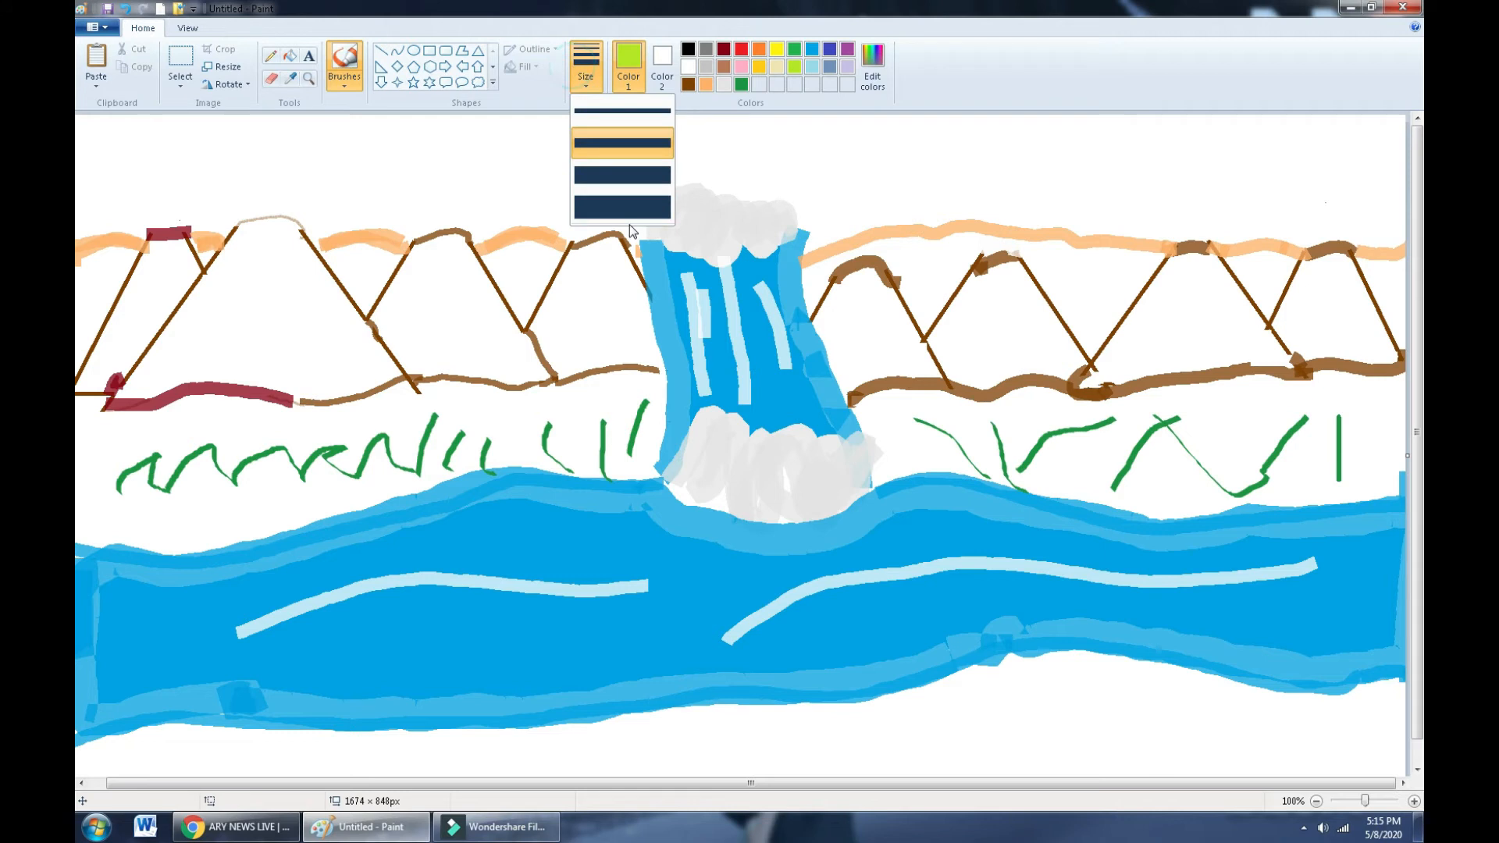
pyautogui.click(628, 214)
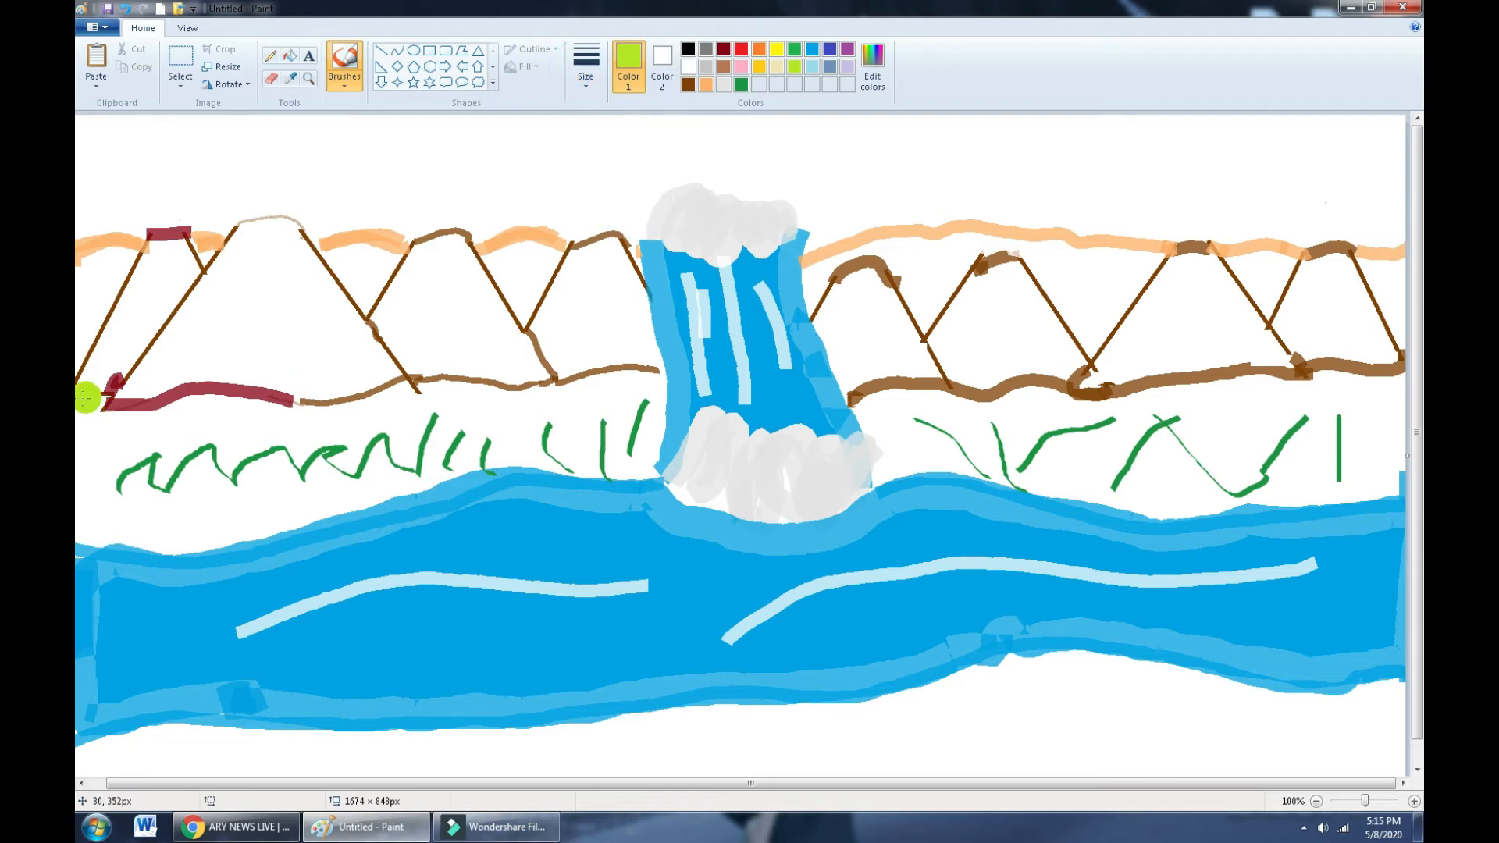
pyautogui.moveTo(88, 398)
pyautogui.mouseDown()
pyautogui.moveTo(184, 420)
pyautogui.moveTo(656, 378)
pyautogui.moveTo(650, 449)
pyautogui.moveTo(627, 476)
pyautogui.moveTo(647, 415)
pyautogui.moveTo(609, 439)
pyautogui.moveTo(631, 408)
pyautogui.moveTo(626, 451)
pyautogui.moveTo(611, 425)
pyautogui.moveTo(630, 402)
pyautogui.moveTo(569, 419)
pyautogui.moveTo(83, 444)
pyautogui.moveTo(83, 475)
pyautogui.moveTo(92, 407)
pyautogui.moveTo(90, 525)
pyautogui.moveTo(119, 425)
pyautogui.moveTo(115, 510)
pyautogui.moveTo(136, 533)
pyautogui.moveTo(140, 450)
pyautogui.moveTo(162, 407)
pyautogui.moveTo(162, 545)
pyautogui.moveTo(216, 396)
pyautogui.moveTo(196, 487)
pyautogui.moveTo(217, 561)
pyautogui.moveTo(216, 477)
pyautogui.moveTo(239, 417)
pyautogui.moveTo(202, 538)
pyautogui.moveTo(240, 410)
pyautogui.moveTo(183, 558)
pyautogui.moveTo(468, 470)
pyautogui.moveTo(624, 464)
pyautogui.moveTo(539, 445)
pyautogui.moveTo(453, 451)
pyautogui.moveTo(281, 480)
pyautogui.moveTo(247, 511)
pyautogui.moveTo(312, 480)
pyautogui.moveTo(238, 480)
pyautogui.moveTo(296, 457)
pyautogui.moveTo(499, 435)
pyautogui.moveTo(237, 459)
pyautogui.mouseUp()
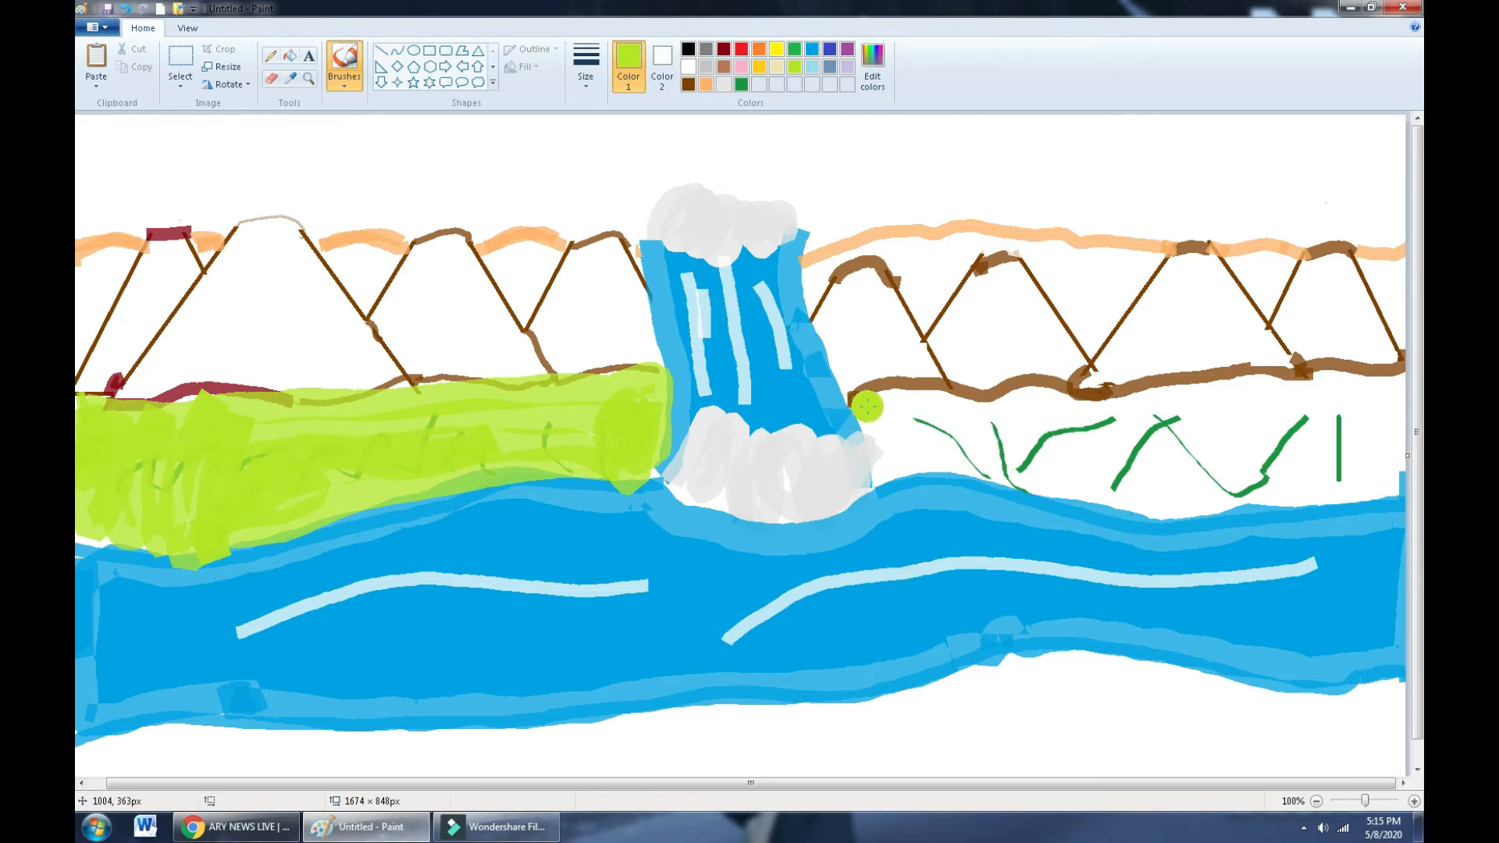
pyautogui.moveTo(864, 401)
pyautogui.mouseDown()
pyautogui.moveTo(890, 482)
pyautogui.moveTo(873, 399)
pyautogui.moveTo(1248, 410)
pyautogui.moveTo(1403, 375)
pyautogui.moveTo(1097, 398)
pyautogui.mouseUp()
pyautogui.moveTo(1380, 394)
pyautogui.mouseDown()
pyautogui.moveTo(1396, 465)
pyautogui.moveTo(1367, 488)
pyautogui.moveTo(1144, 489)
pyautogui.moveTo(1194, 502)
pyautogui.moveTo(1182, 506)
pyautogui.moveTo(1071, 481)
pyautogui.moveTo(878, 478)
pyautogui.mouseUp()
# - Fill the white gaps in the right bank with lime using the Fill tool
pyautogui.click(289, 56)
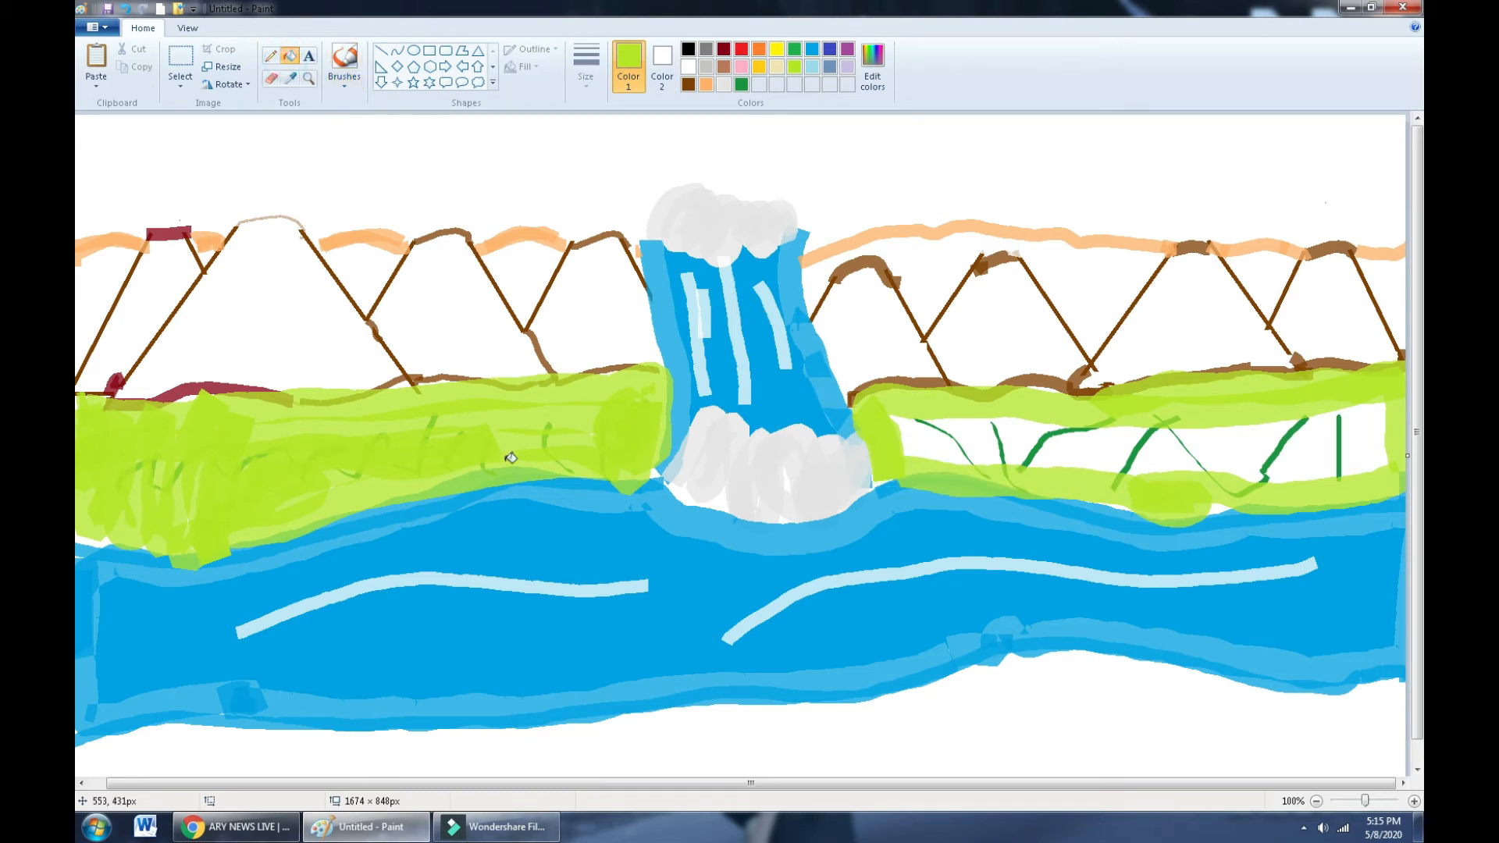
pyautogui.click(1010, 445)
pyautogui.click(910, 446)
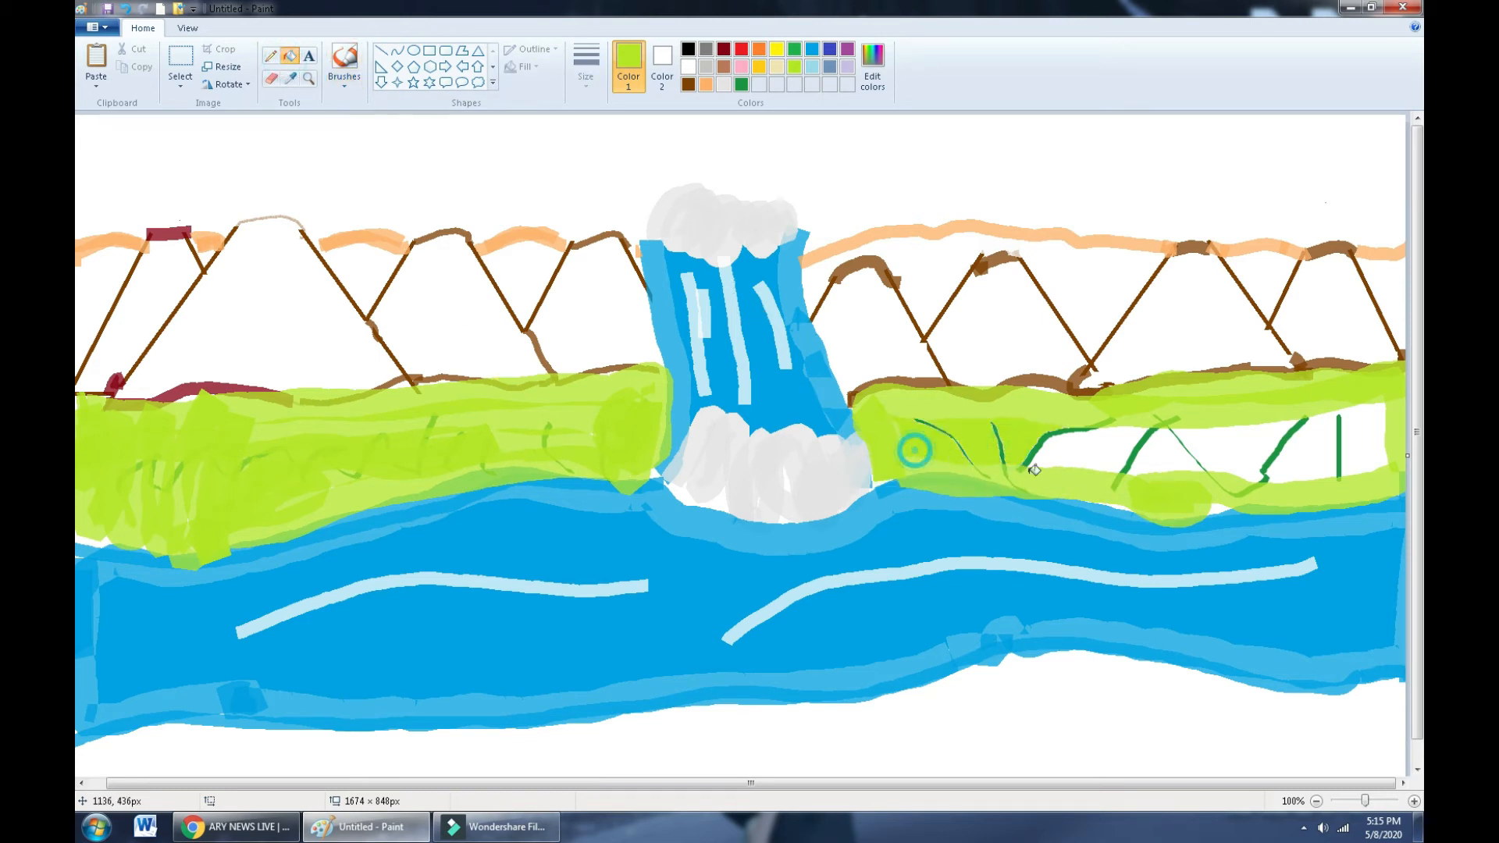
pyautogui.click(1070, 465)
pyautogui.click(1166, 467)
pyautogui.click(1244, 449)
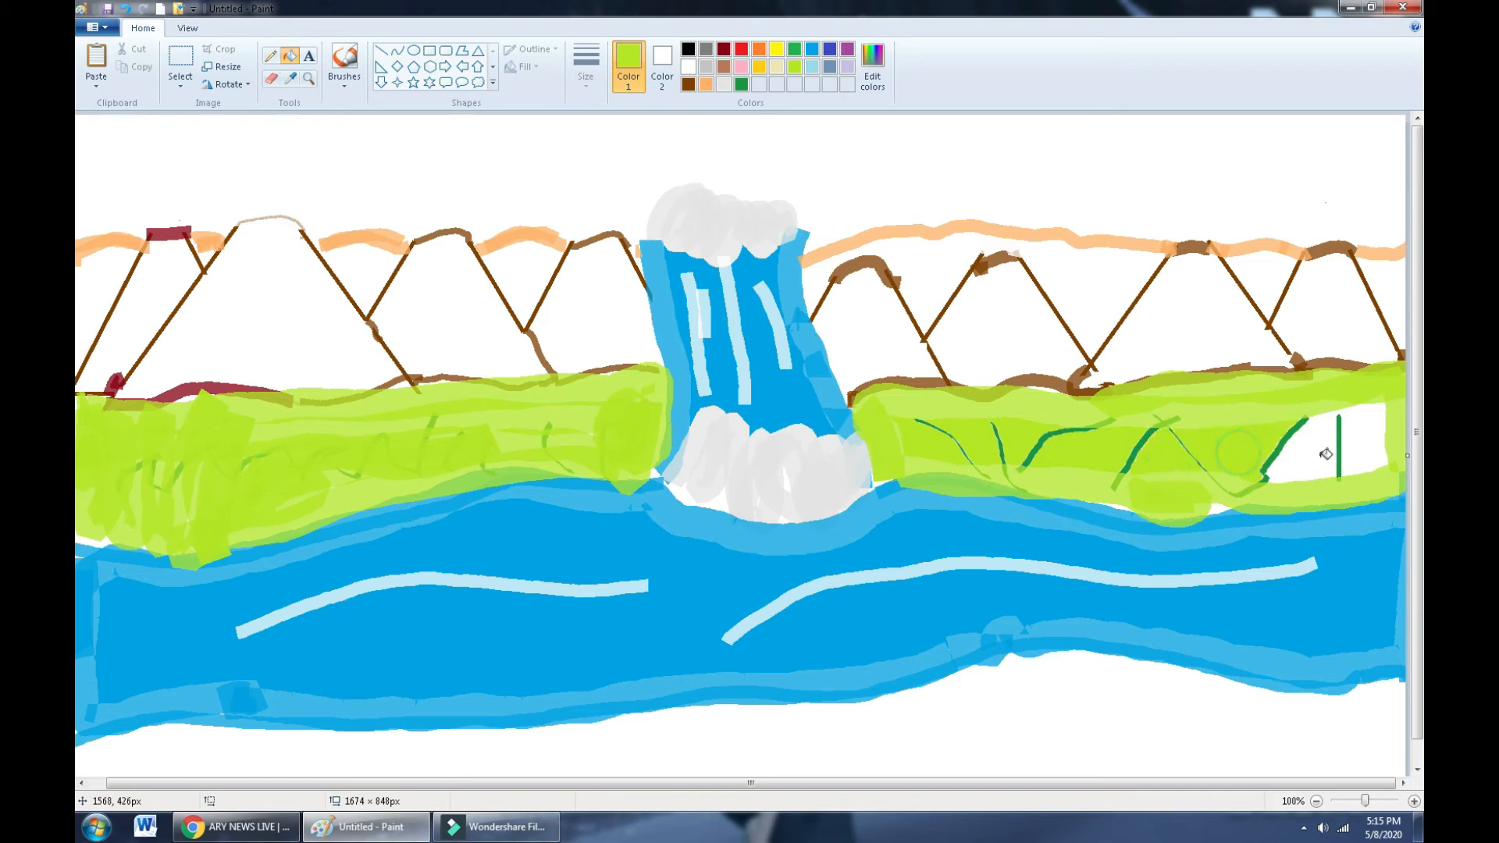
pyautogui.click(1335, 469)
# - Draw thin dark-green grass blades across the left bank
pyautogui.click(741, 85)
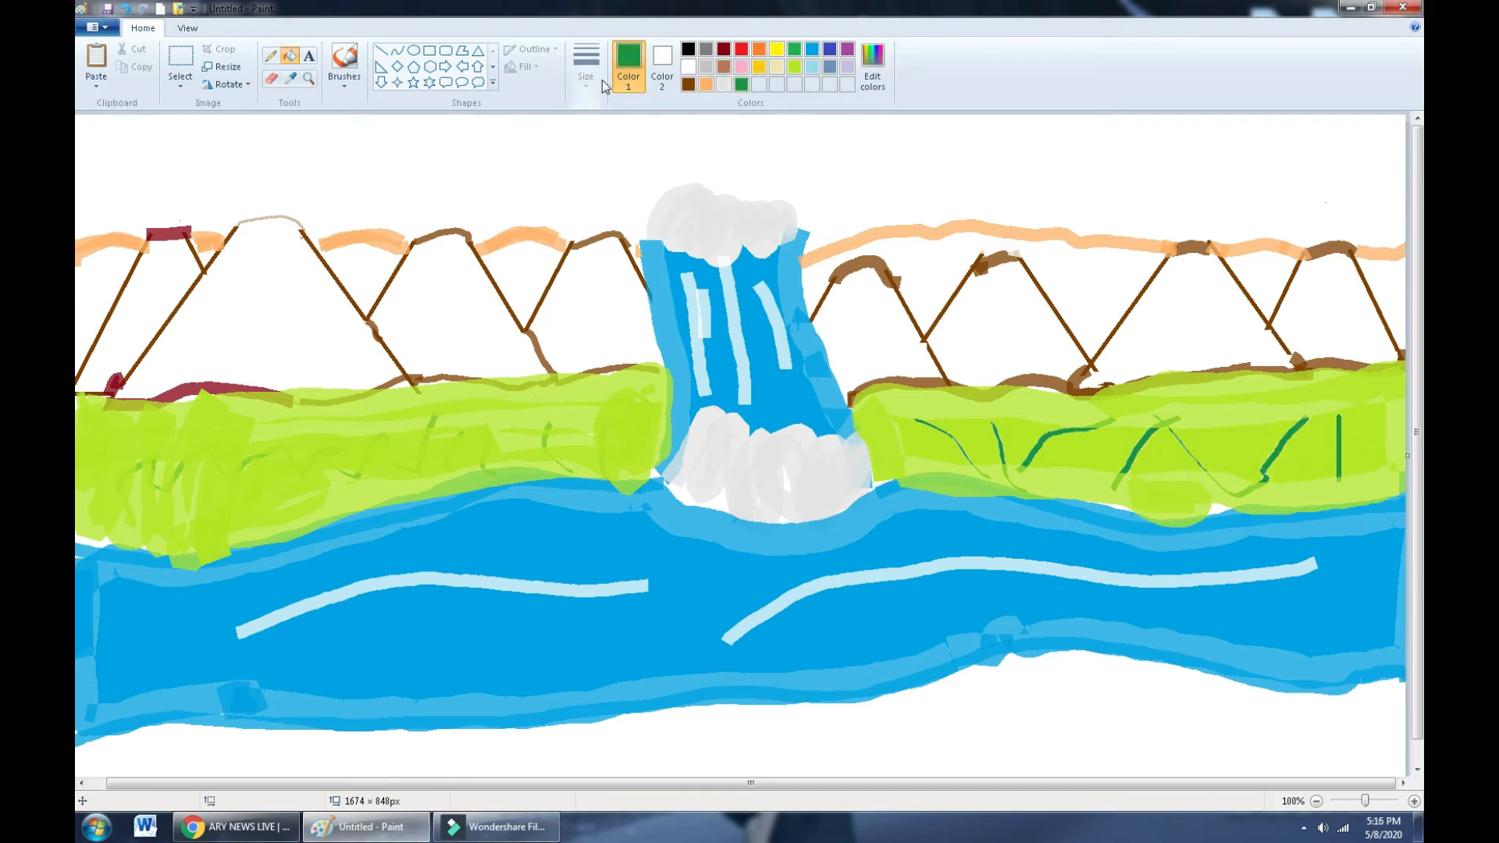
pyautogui.click(344, 81)
pyautogui.click(411, 141)
pyautogui.click(584, 59)
pyautogui.click(611, 108)
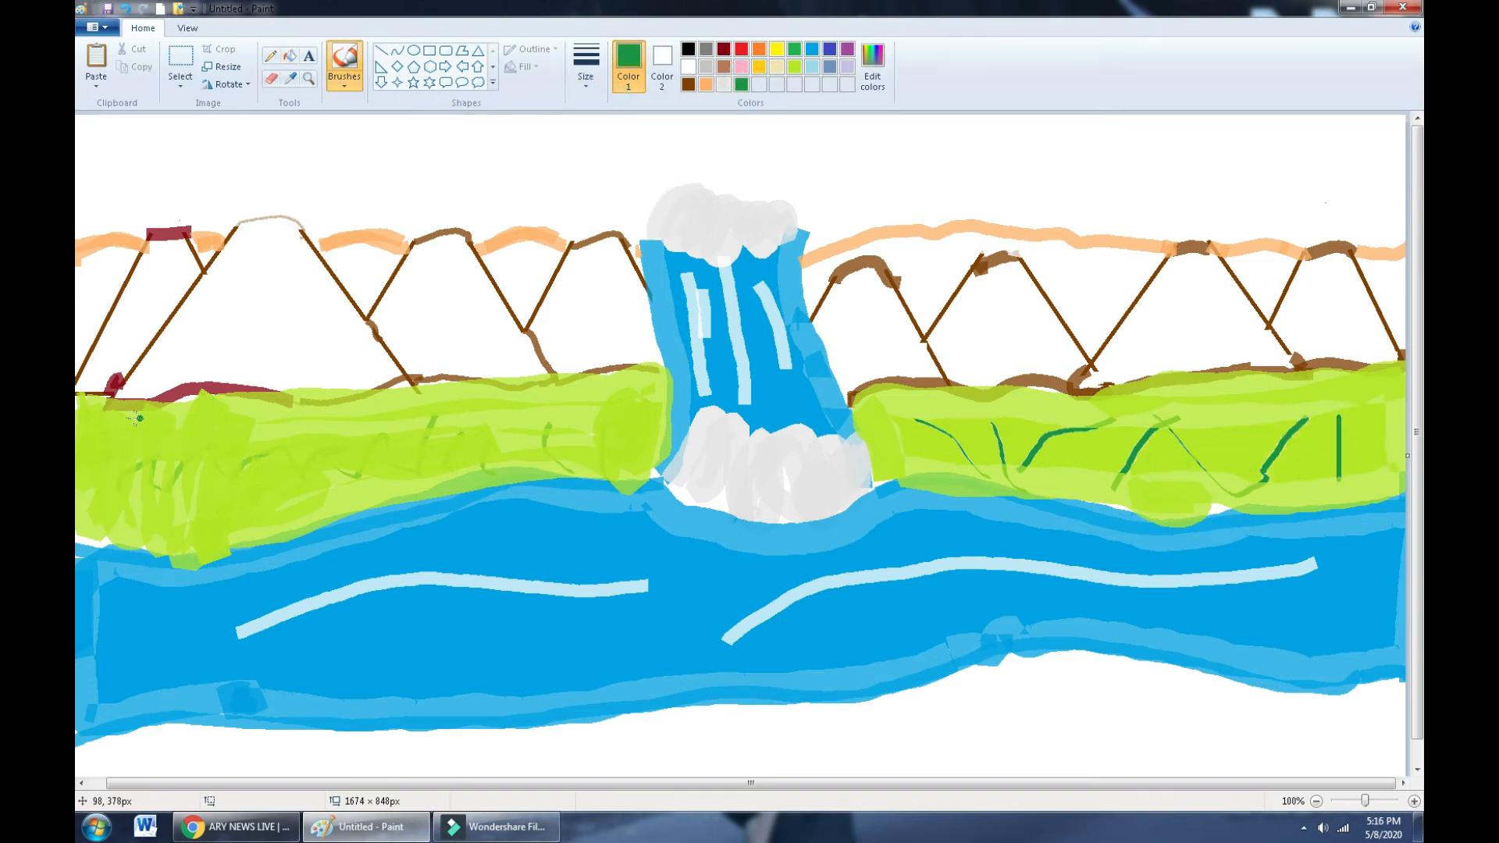
pyautogui.moveTo(126, 416)
pyautogui.mouseDown()
pyautogui.moveTo(139, 460)
pyautogui.moveTo(121, 517)
pyautogui.mouseUp()
pyautogui.moveTo(195, 434)
pyautogui.mouseDown()
pyautogui.moveTo(234, 444)
pyautogui.moveTo(248, 476)
pyautogui.moveTo(390, 407)
pyautogui.moveTo(511, 420)
pyautogui.moveTo(545, 451)
pyautogui.mouseUp()
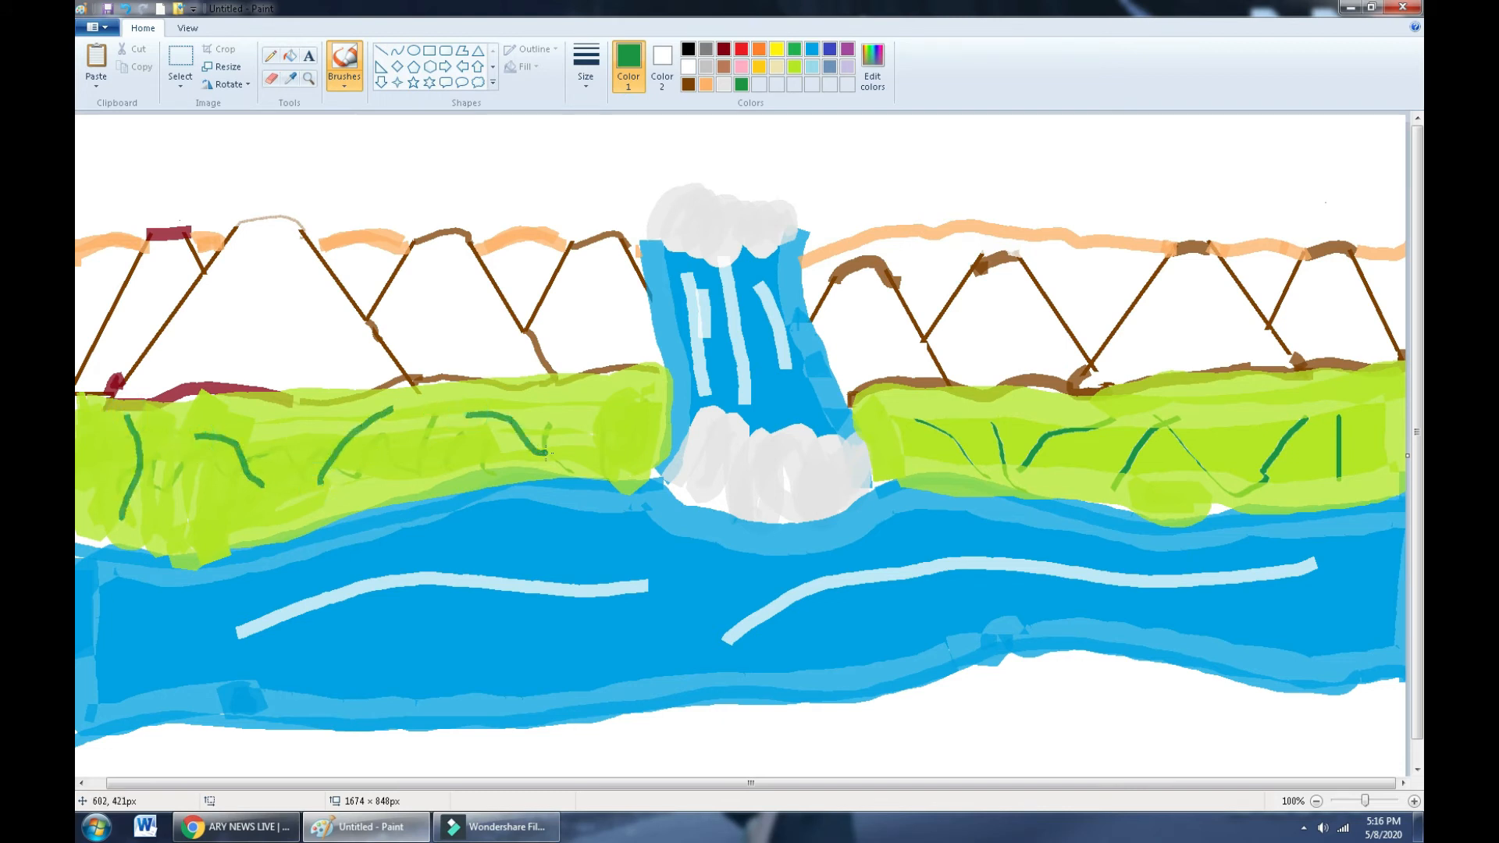
pyautogui.moveTo(610, 410); pyautogui.dragTo(625, 471)
pyautogui.moveTo(444, 428); pyautogui.dragTo(412, 499)
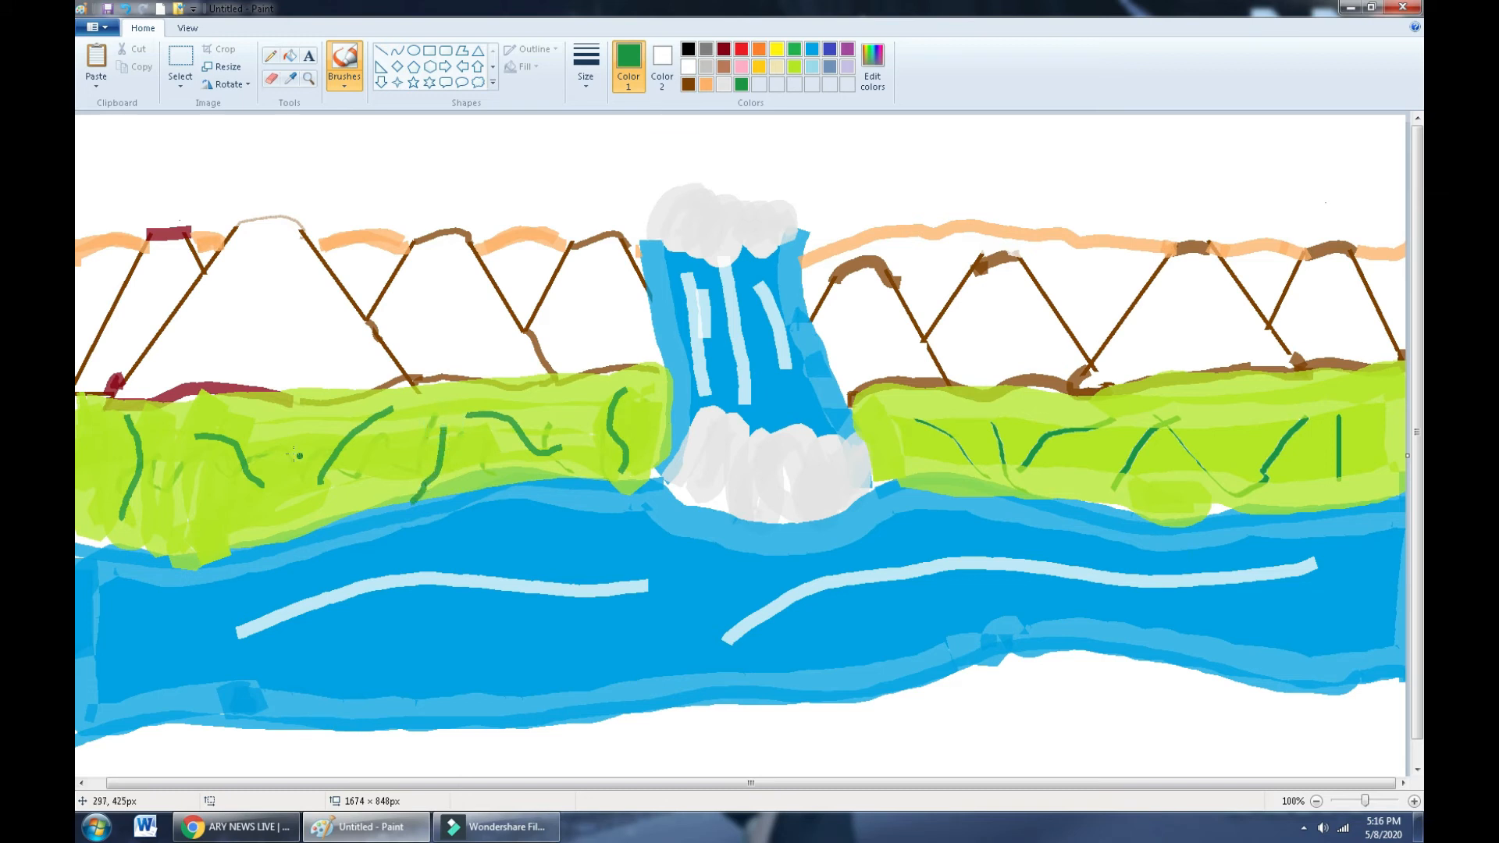
pyautogui.moveTo(291, 432); pyautogui.dragTo(286, 487)
# - Fill the ground below the river with lime green
pyautogui.click(290, 55)
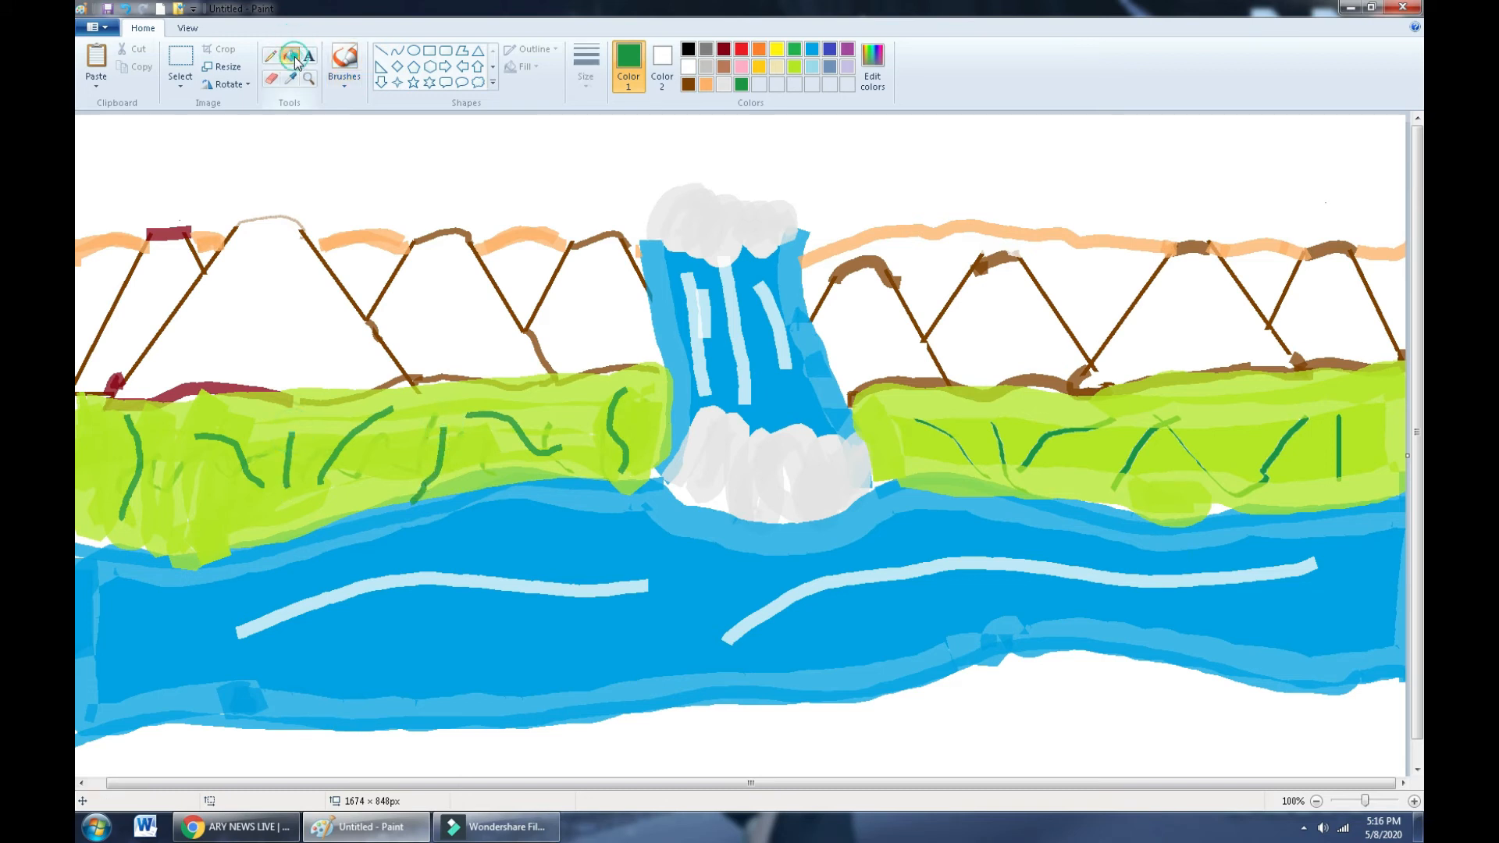
pyautogui.click(794, 66)
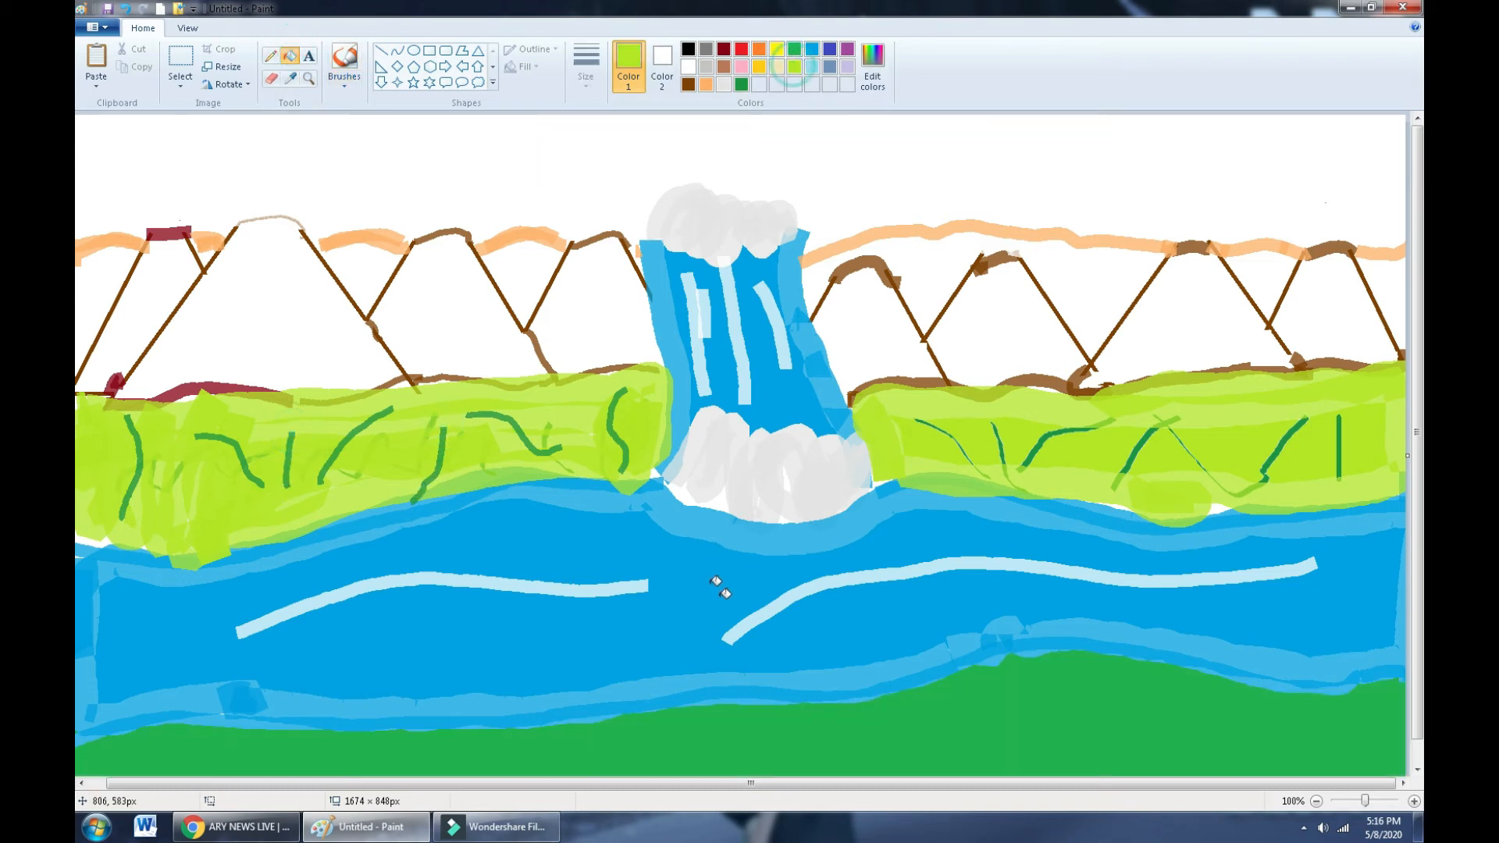
pyautogui.click(796, 722)
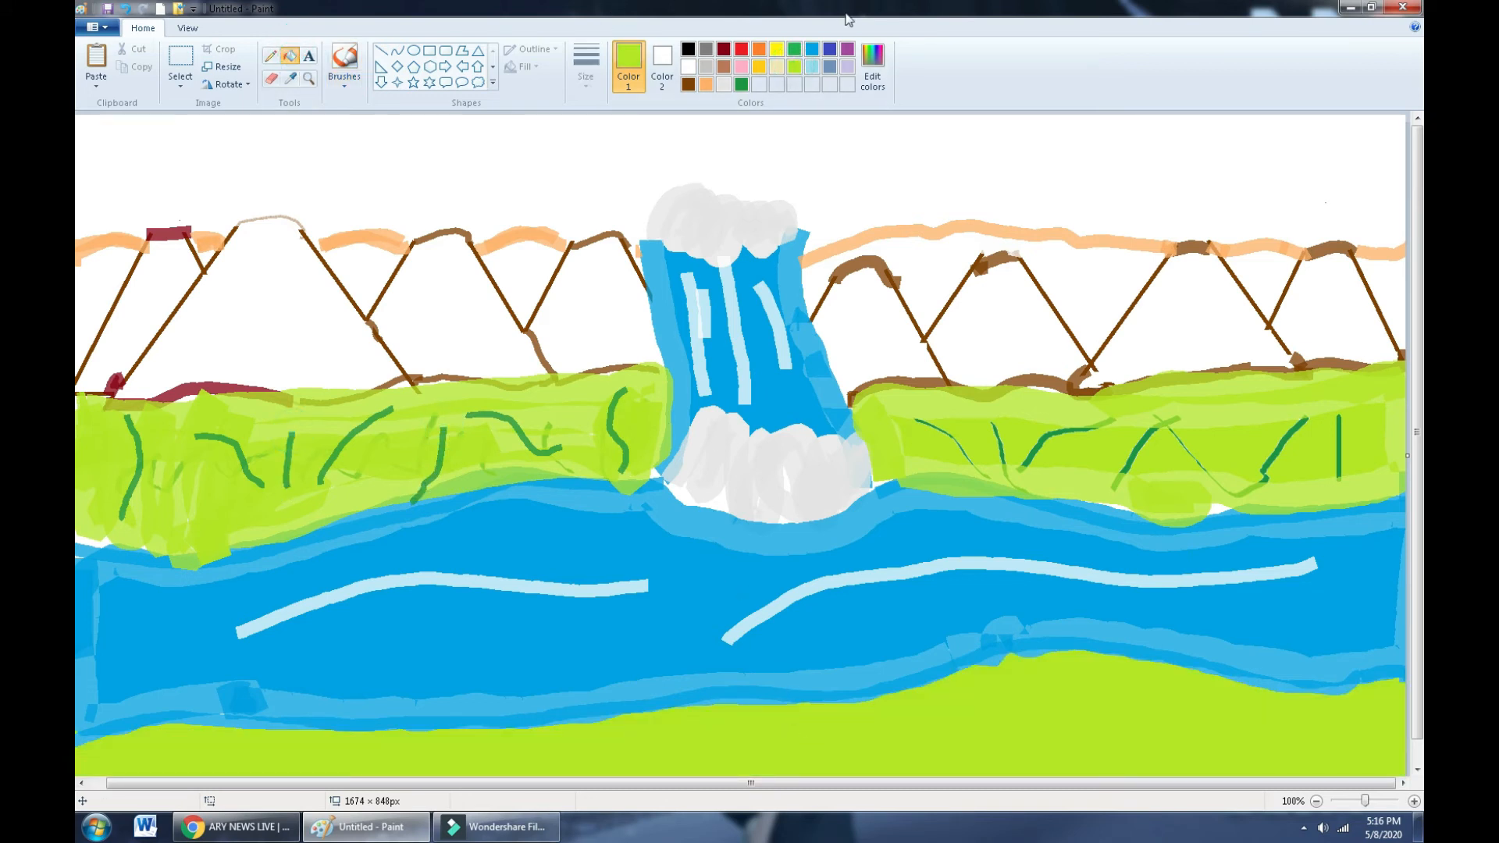
# - Set up a dark-green brush and undo the lime fill of the bottom ground
pyautogui.click(741, 83)
pyautogui.click(345, 78)
pyautogui.click(404, 135)
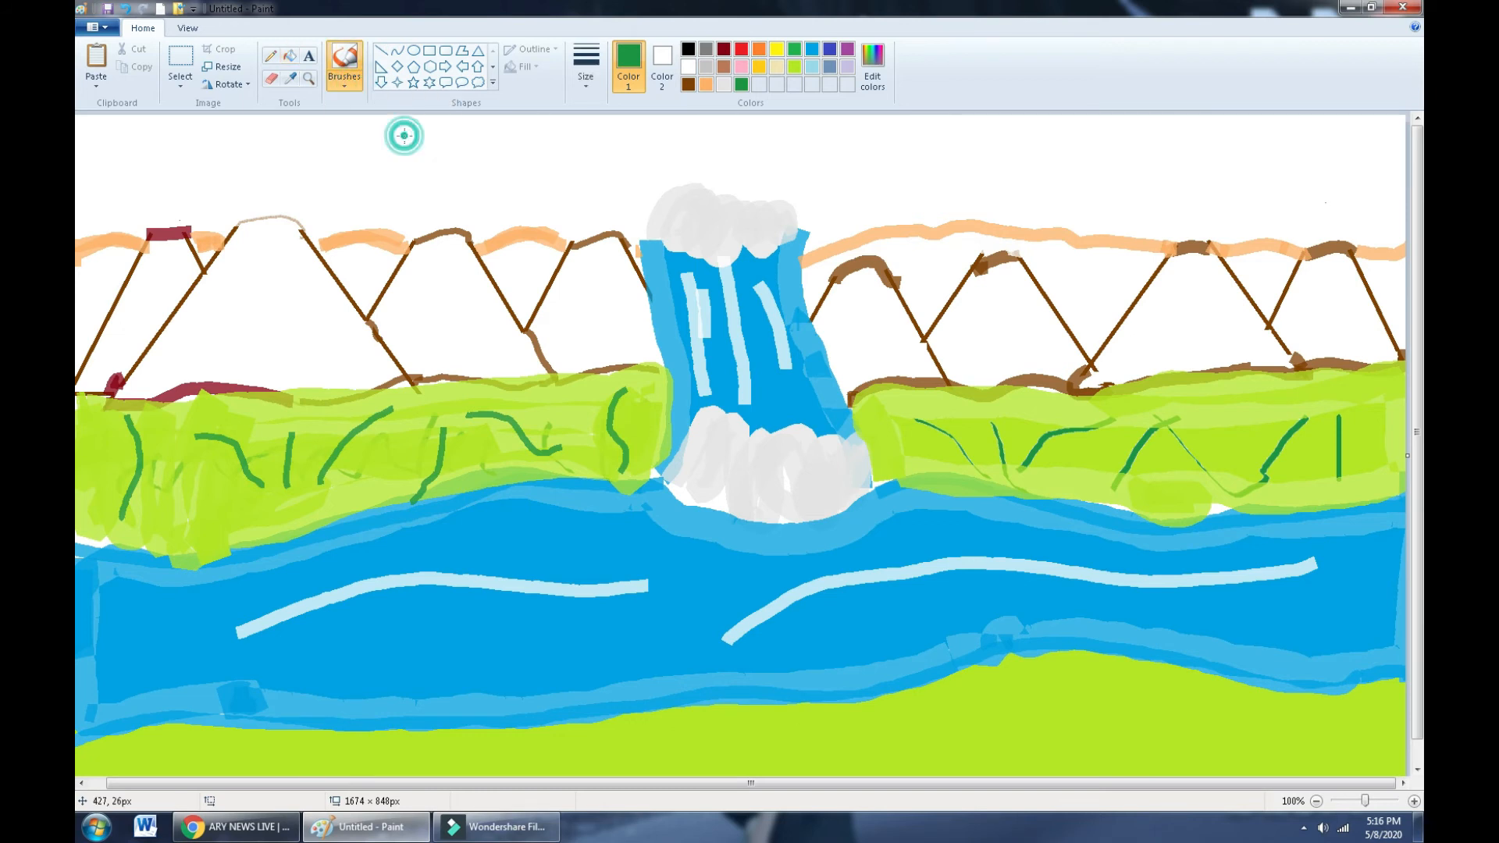
pyautogui.hotkey('ctrl', 'z')
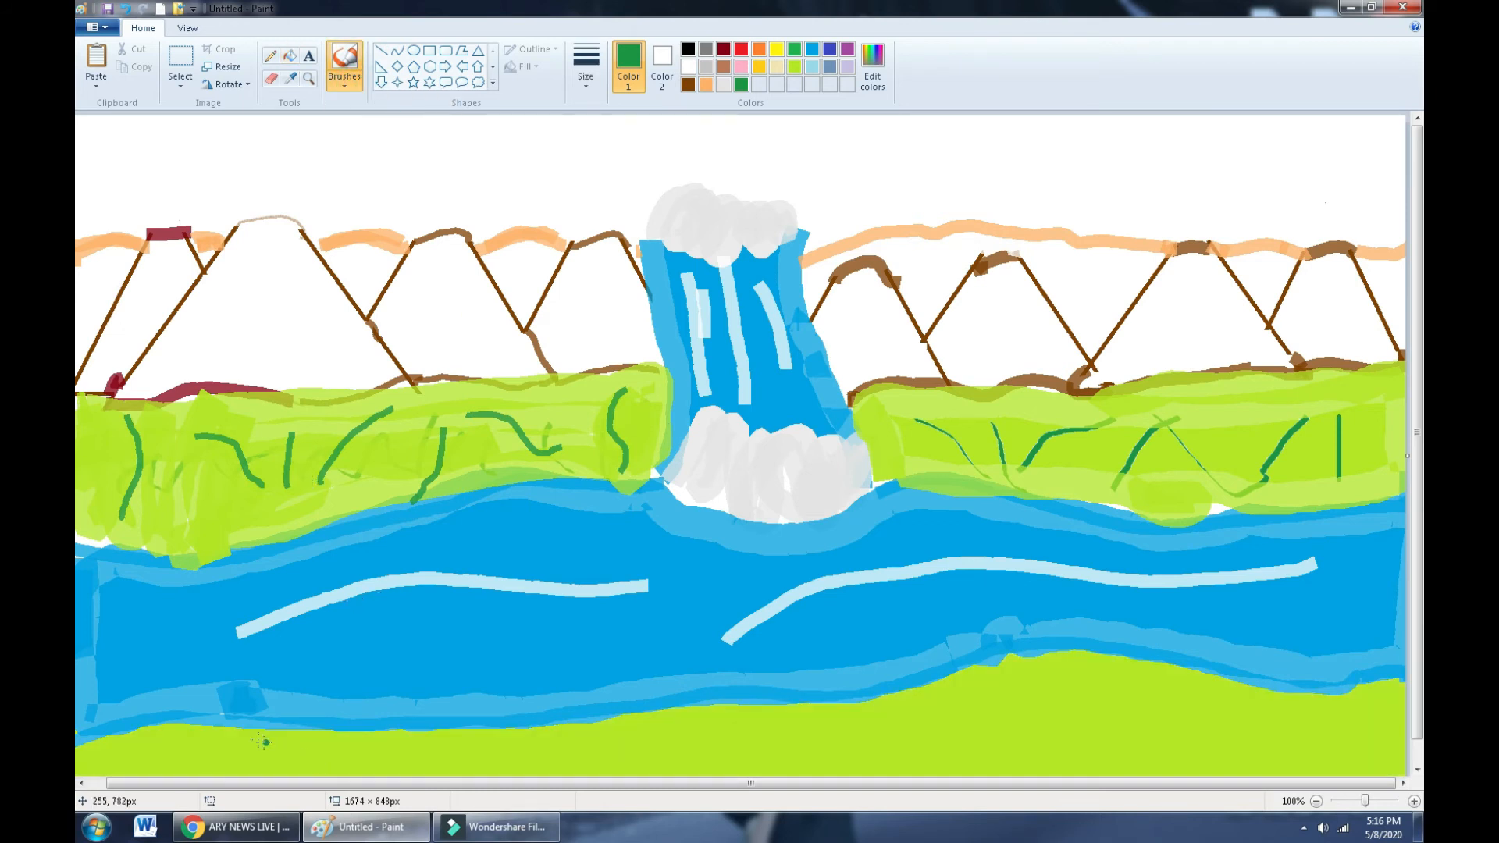
# - Draw dark-green grass blades along the bottom ground from the left to the centre
pyautogui.moveTo(259, 739); pyautogui.dragTo(277, 780)
pyautogui.moveTo(128, 754)
pyautogui.mouseDown()
pyautogui.moveTo(131, 787)
pyautogui.moveTo(173, 778)
pyautogui.mouseUp()
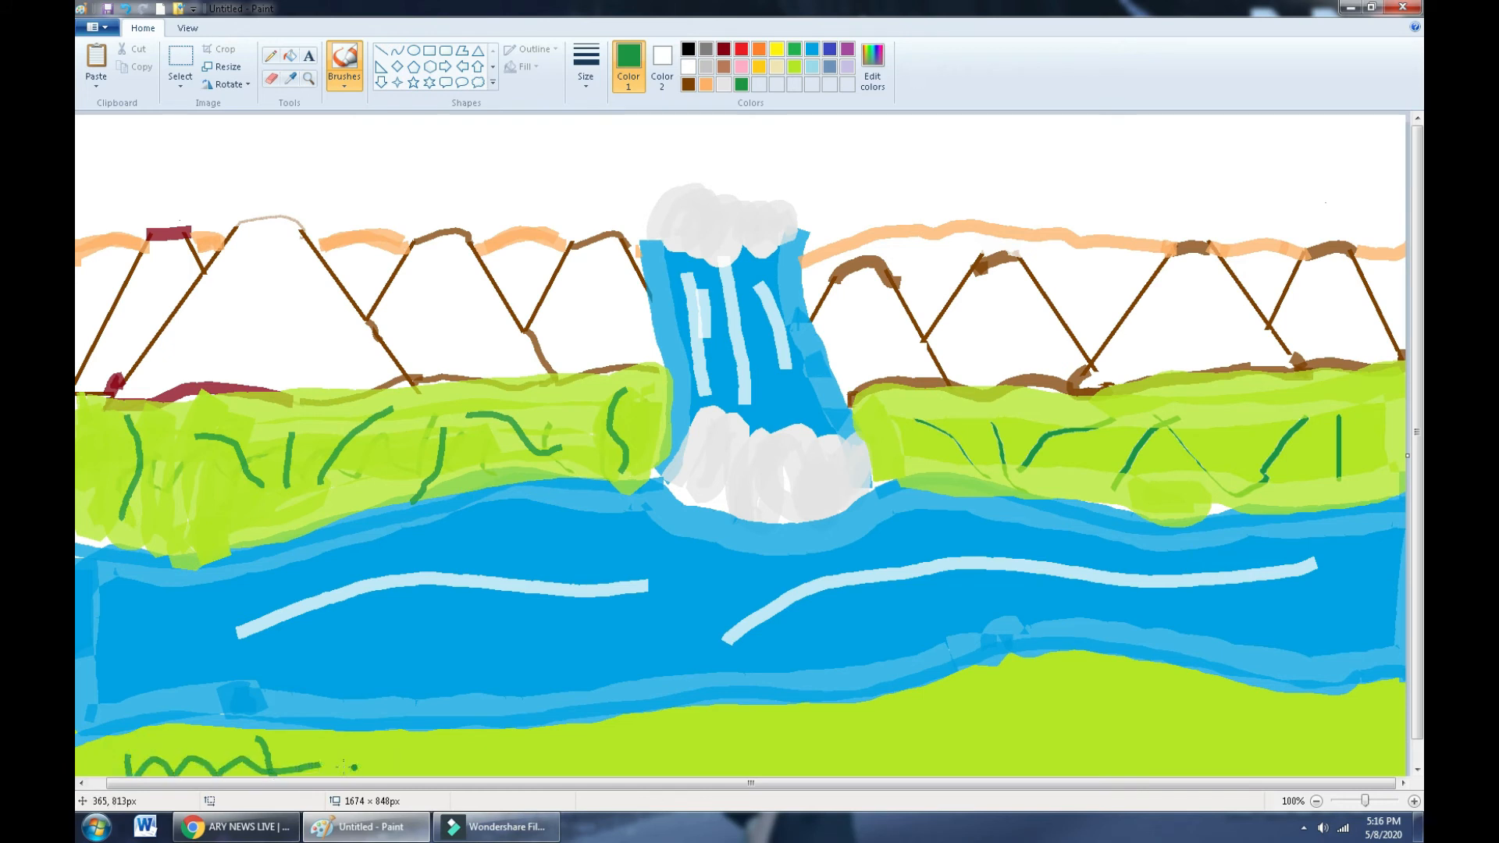
pyautogui.moveTo(370, 750); pyautogui.dragTo(393, 775)
pyautogui.moveTo(480, 745); pyautogui.dragTo(496, 775)
pyautogui.moveTo(591, 750); pyautogui.dragTo(599, 775)
pyautogui.moveTo(687, 754); pyautogui.dragTo(702, 775)
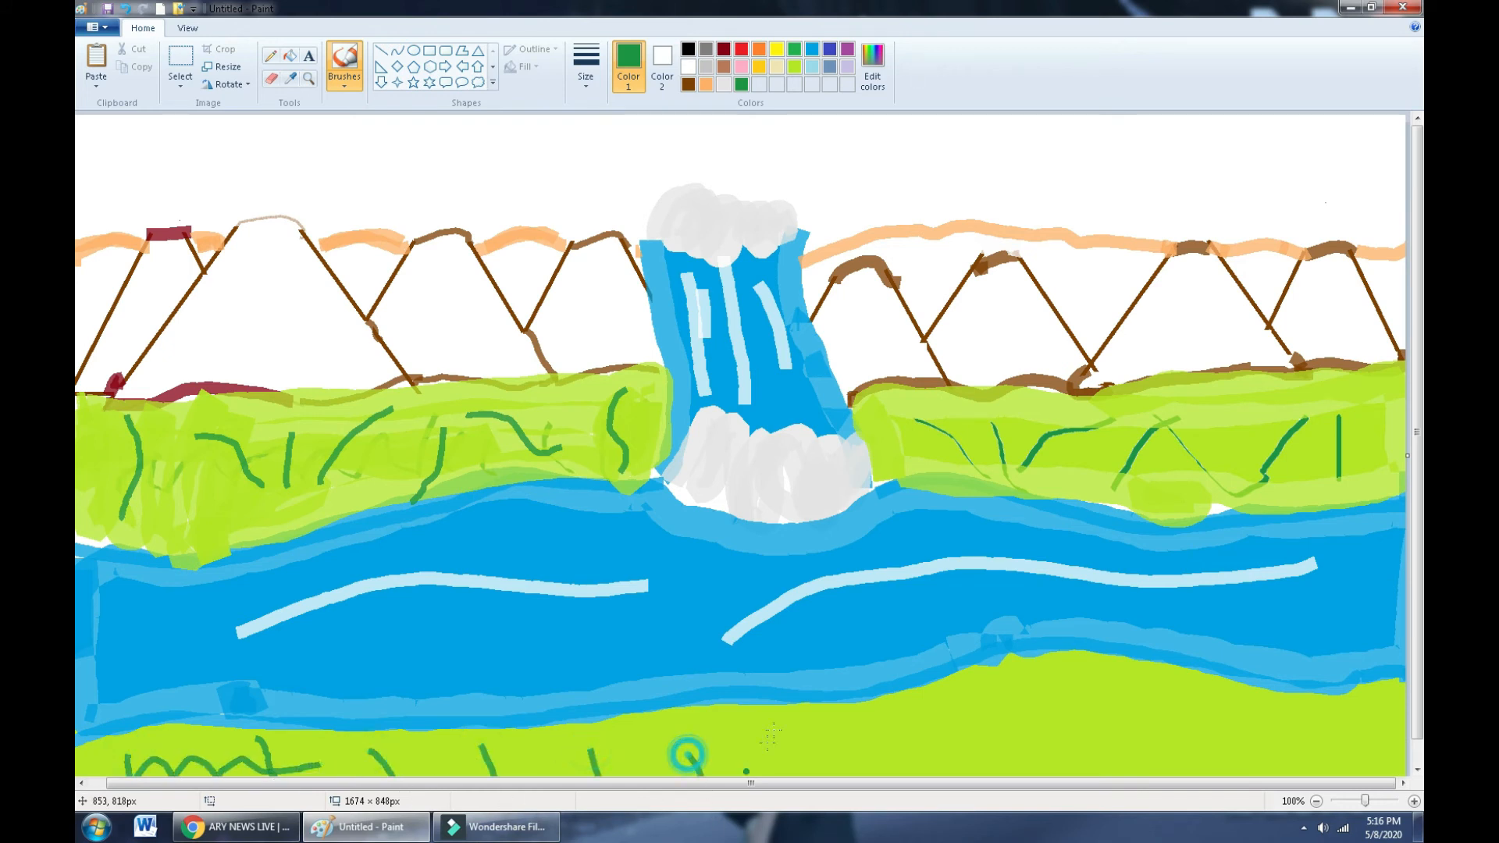
pyautogui.moveTo(773, 731); pyautogui.dragTo(774, 775)
pyautogui.moveTo(848, 740)
pyautogui.mouseDown()
pyautogui.moveTo(863, 775)
pyautogui.moveTo(922, 775)
pyautogui.mouseUp()
# - Draw more dark-green grass blades across the bottom right of the ground
pyautogui.moveTo(962, 714); pyautogui.dragTo(995, 775)
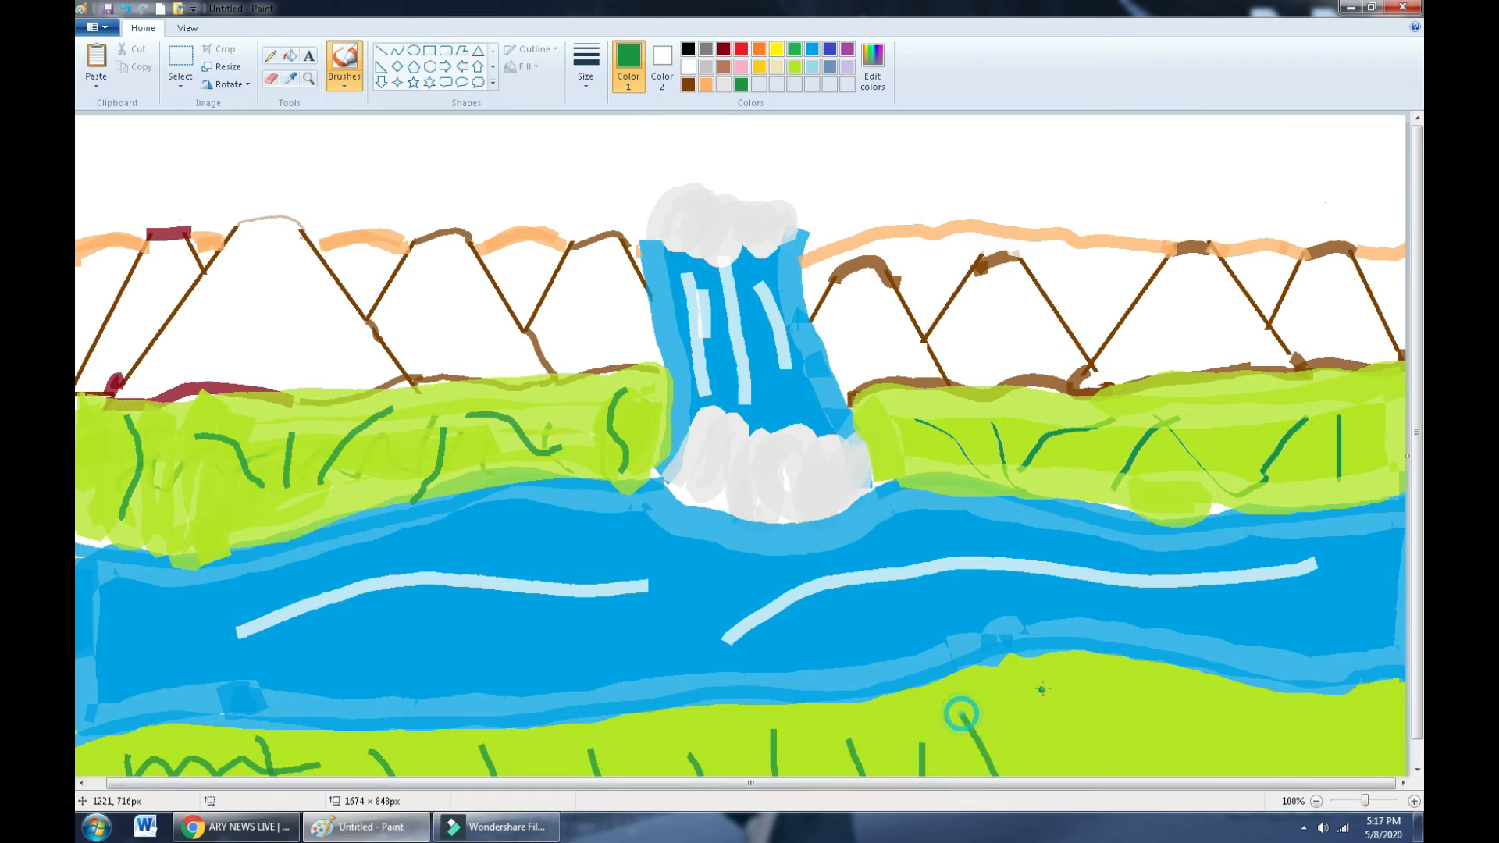
pyautogui.moveTo(1043, 690)
pyautogui.mouseDown()
pyautogui.moveTo(1074, 756)
pyautogui.moveTo(1104, 775)
pyautogui.mouseUp()
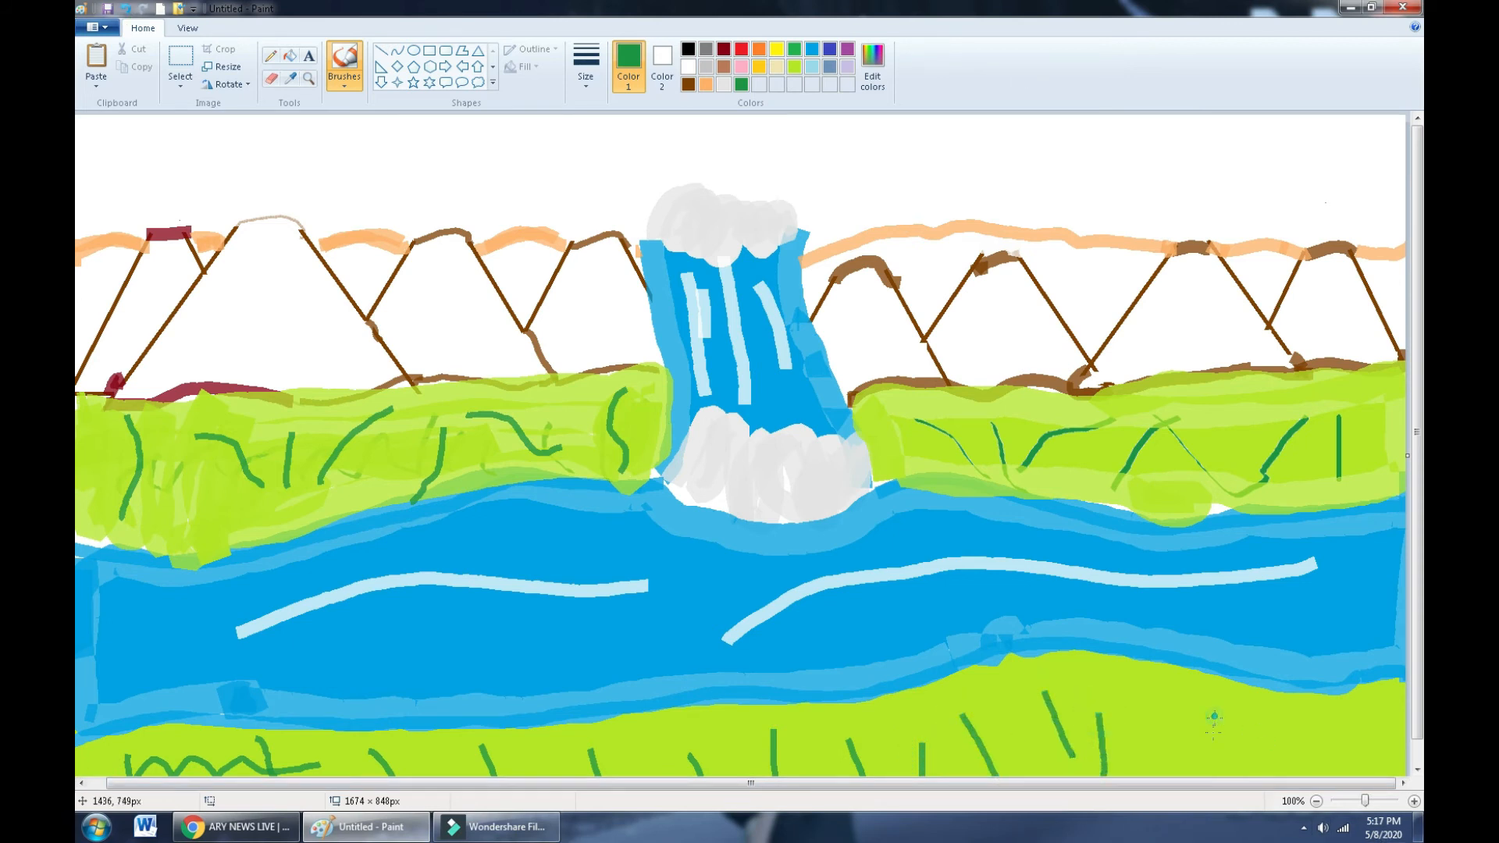
pyautogui.moveTo(1213, 716); pyautogui.dragTo(1212, 775)
pyautogui.moveTo(1264, 709)
pyautogui.mouseDown()
pyautogui.moveTo(1279, 757)
pyautogui.moveTo(1316, 761)
pyautogui.mouseUp()
pyautogui.moveTo(1355, 707); pyautogui.dragTo(1366, 753)
pyautogui.moveTo(1382, 707); pyautogui.dragTo(1397, 773)
pyautogui.moveTo(1136, 722); pyautogui.dragTo(1154, 757)
pyautogui.moveTo(1189, 704); pyautogui.dragTo(1206, 773)
pyautogui.click(687, 83)
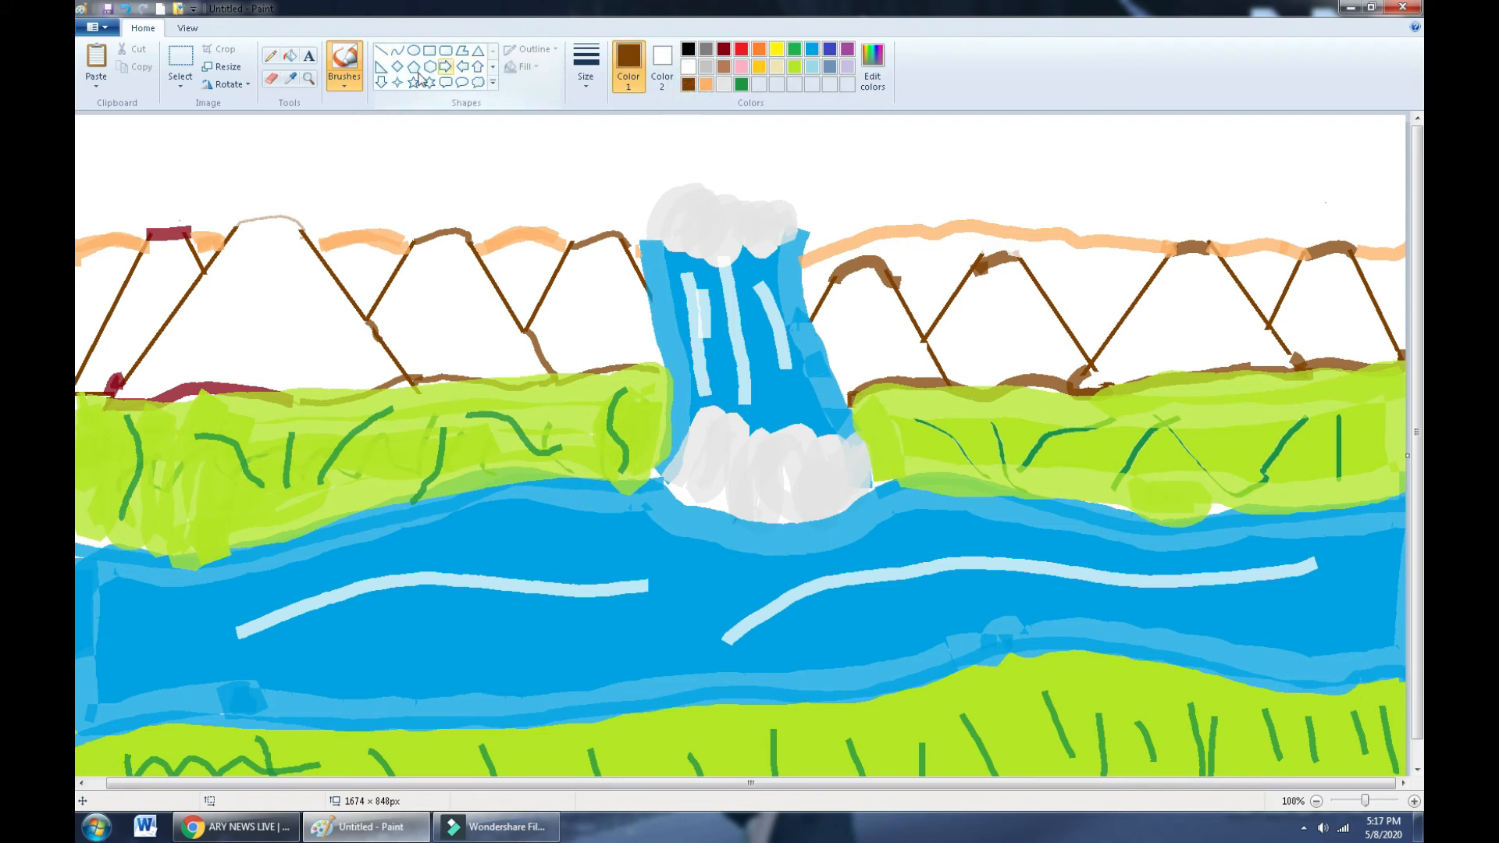
# - Bucket-fill all eight mountains solid brown, then bring up Edit Colors
pyautogui.click(294, 54)
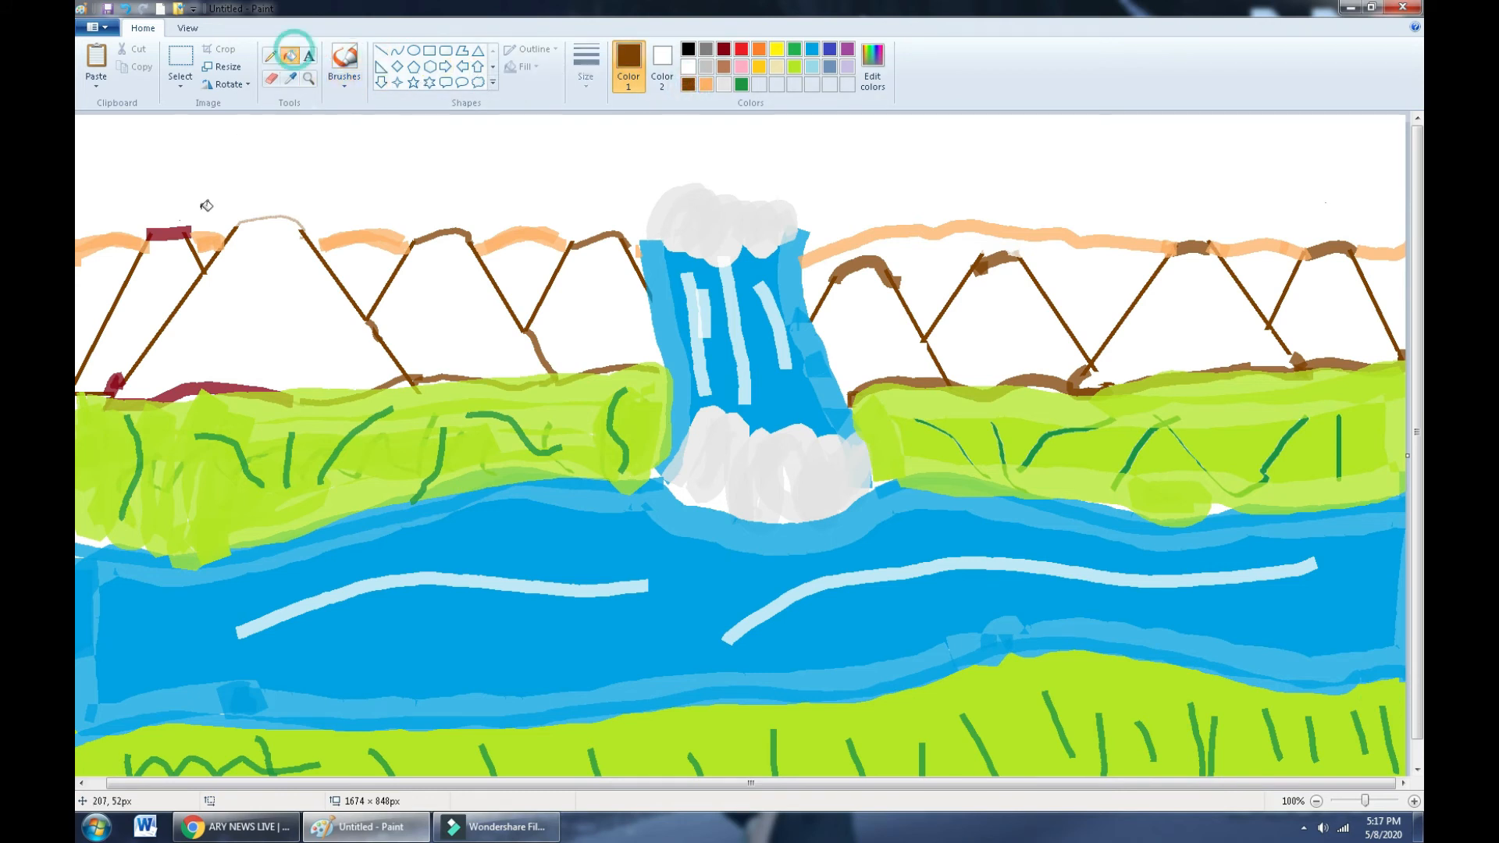
pyautogui.click(167, 284)
pyautogui.click(222, 307)
pyautogui.click(403, 338)
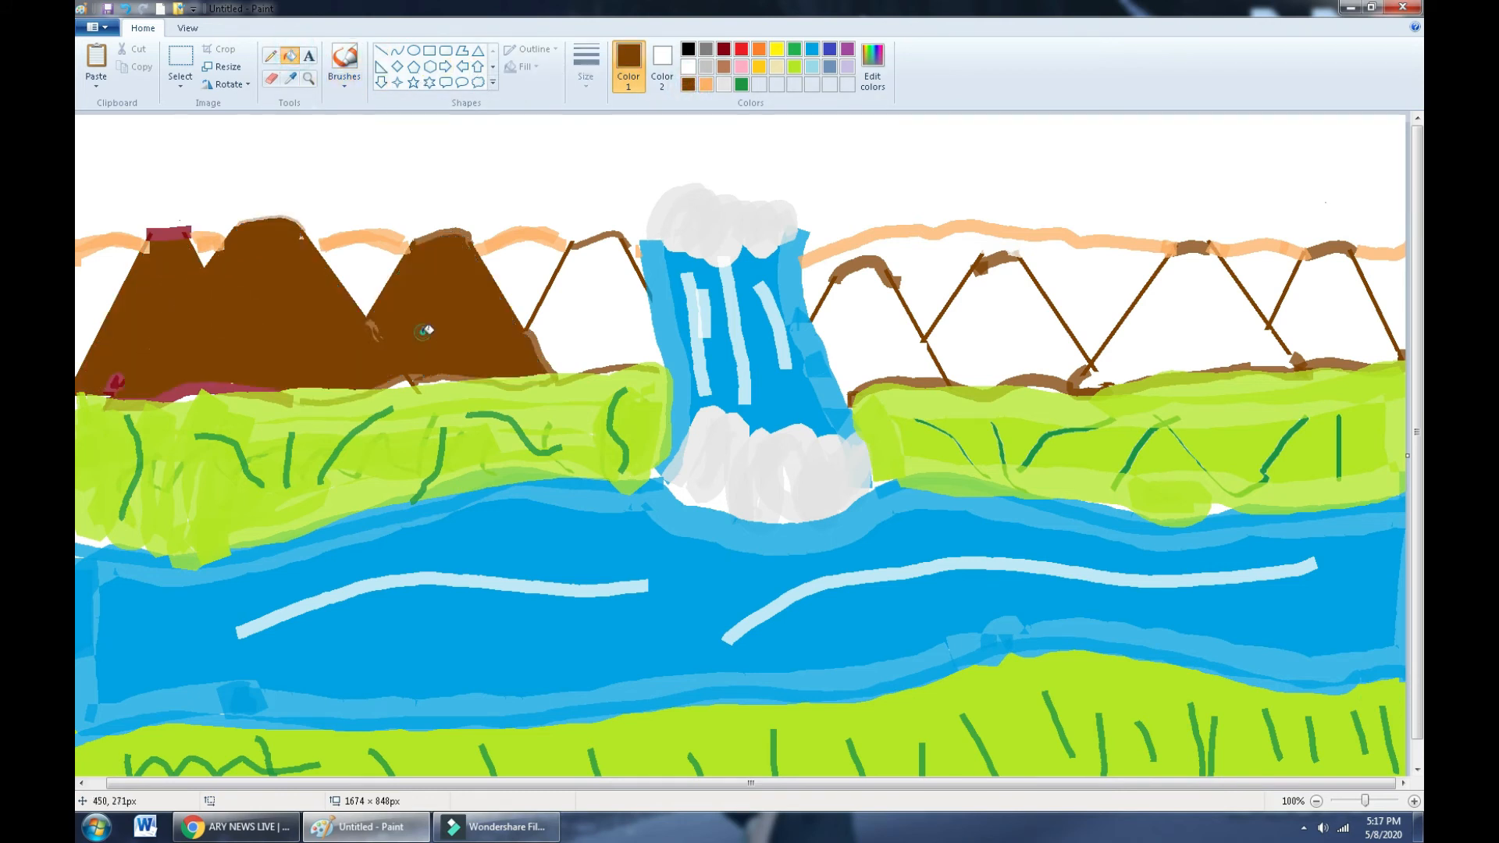
pyautogui.click(570, 315)
pyautogui.click(880, 344)
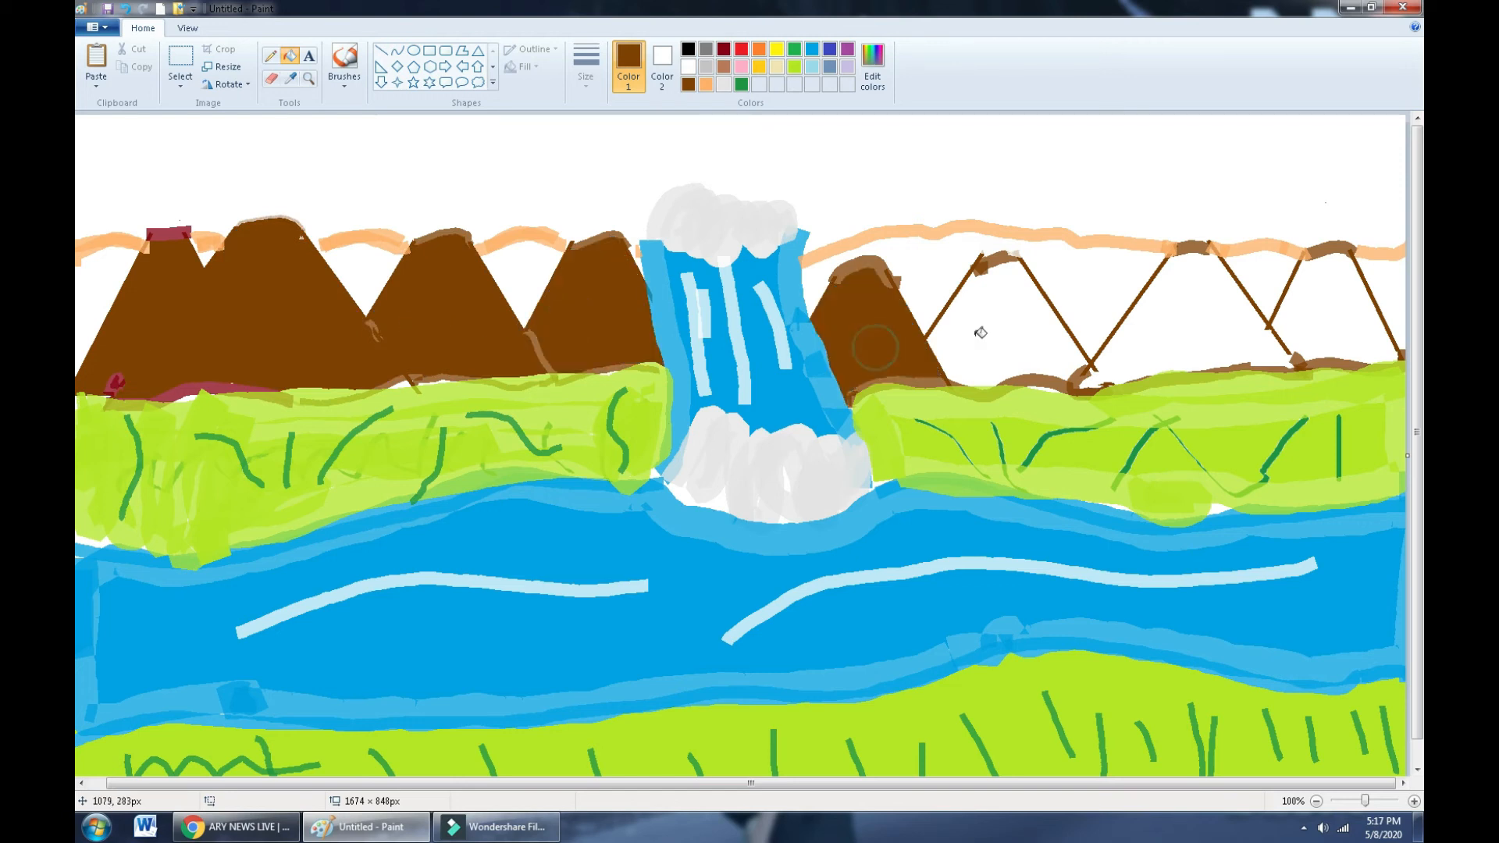
pyautogui.click(995, 324)
pyautogui.click(1174, 327)
pyautogui.click(1350, 317)
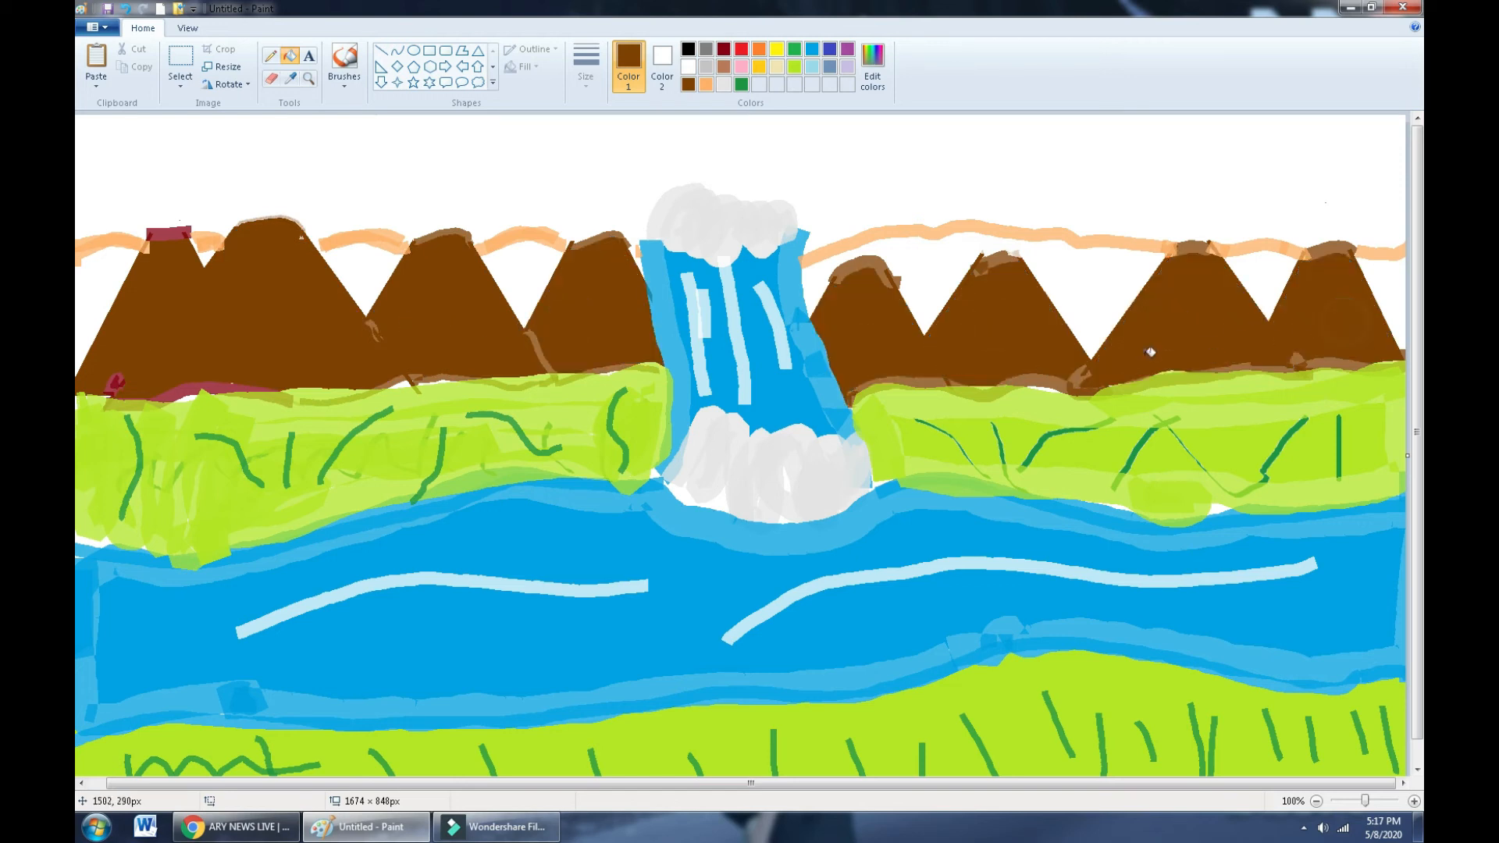
pyautogui.click(871, 64)
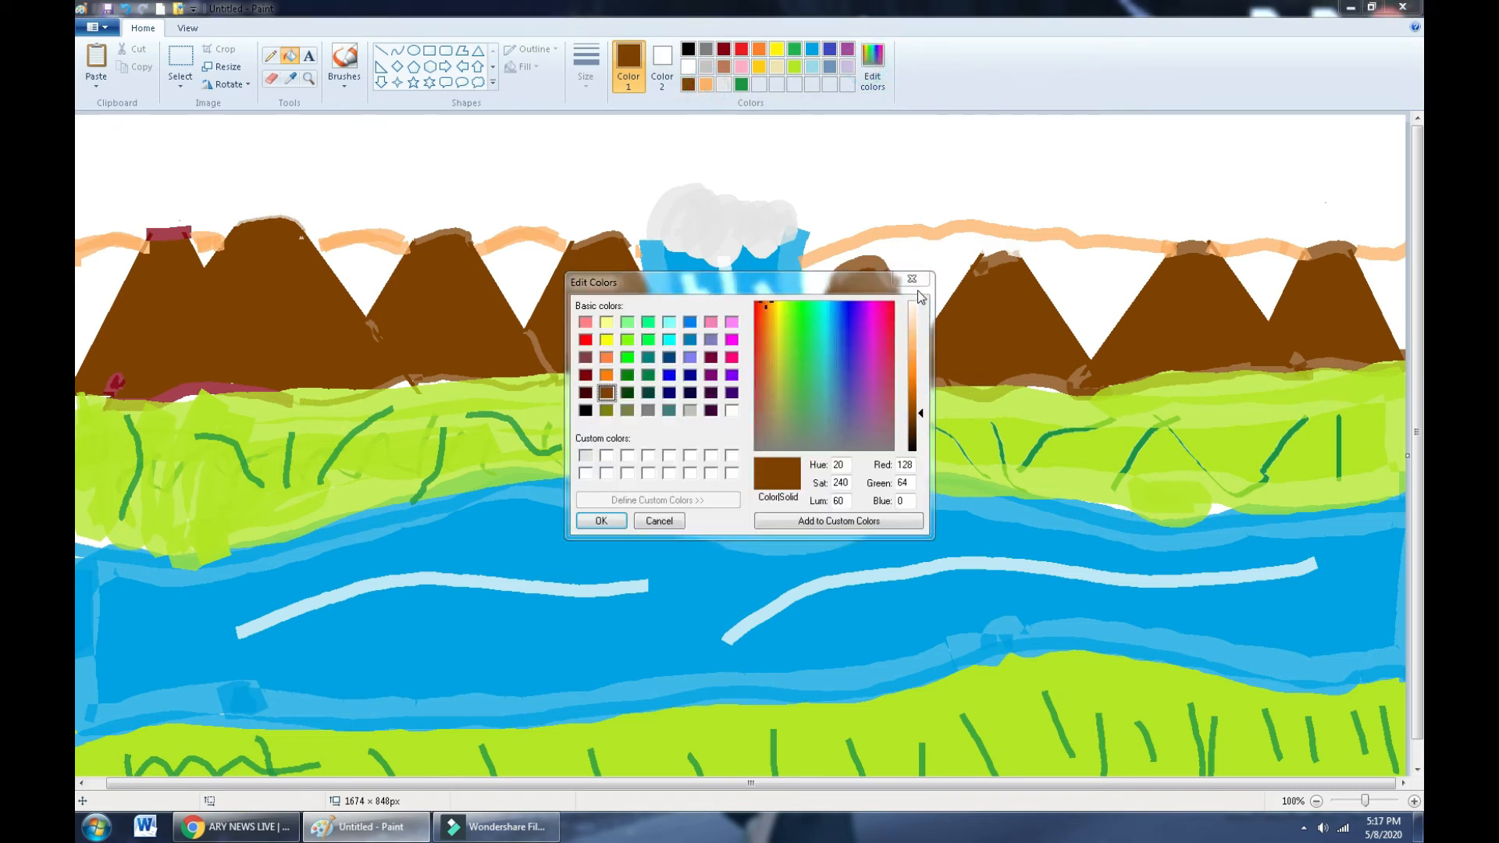
# - Mix a dark red colour (164, 0, 0) in Edit Colors
pyautogui.click(912, 279)
pyautogui.click(706, 84)
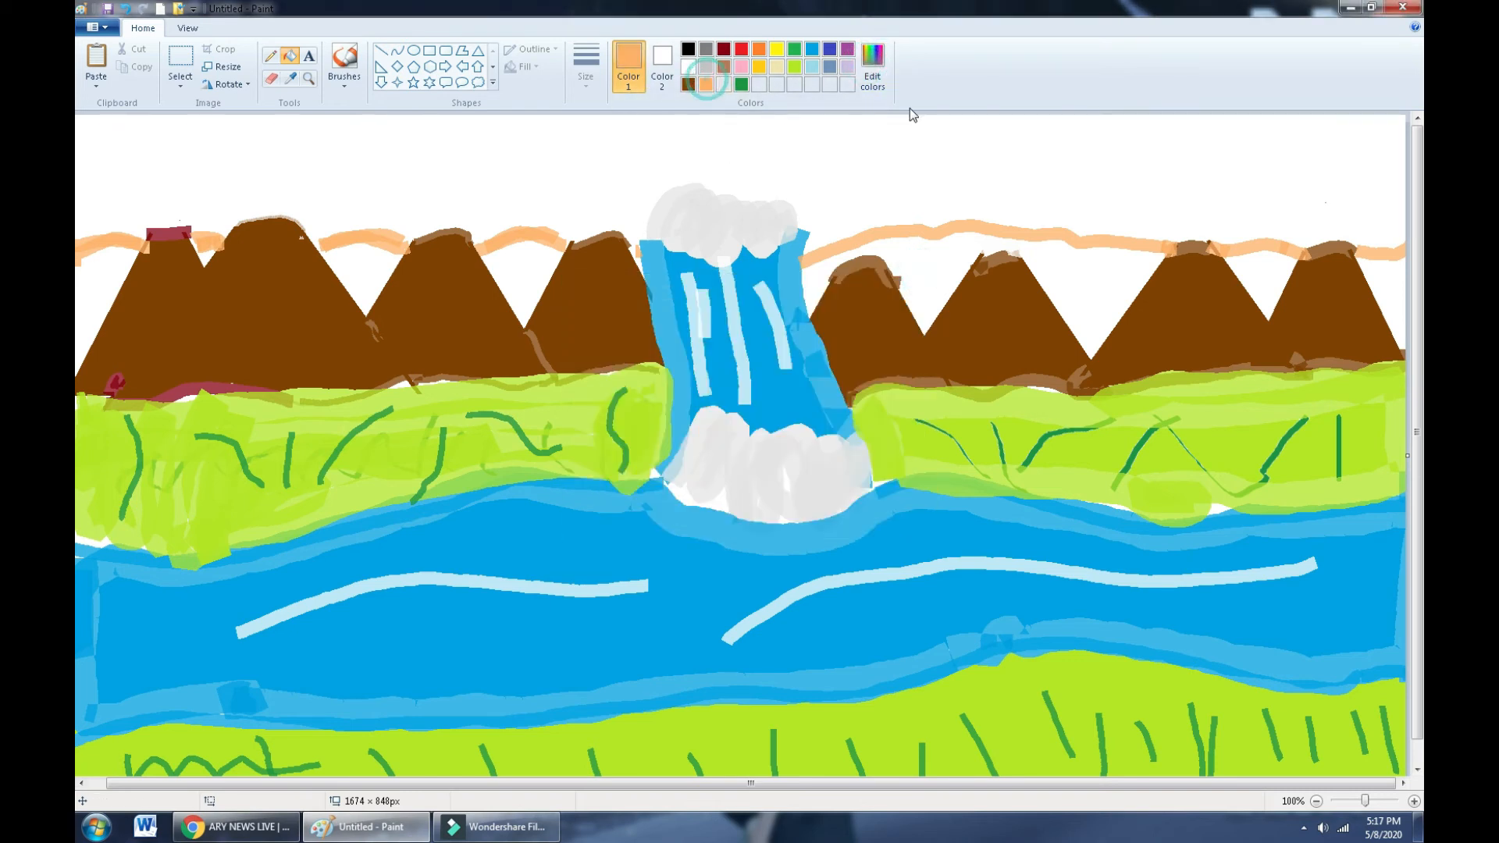
pyautogui.click(871, 66)
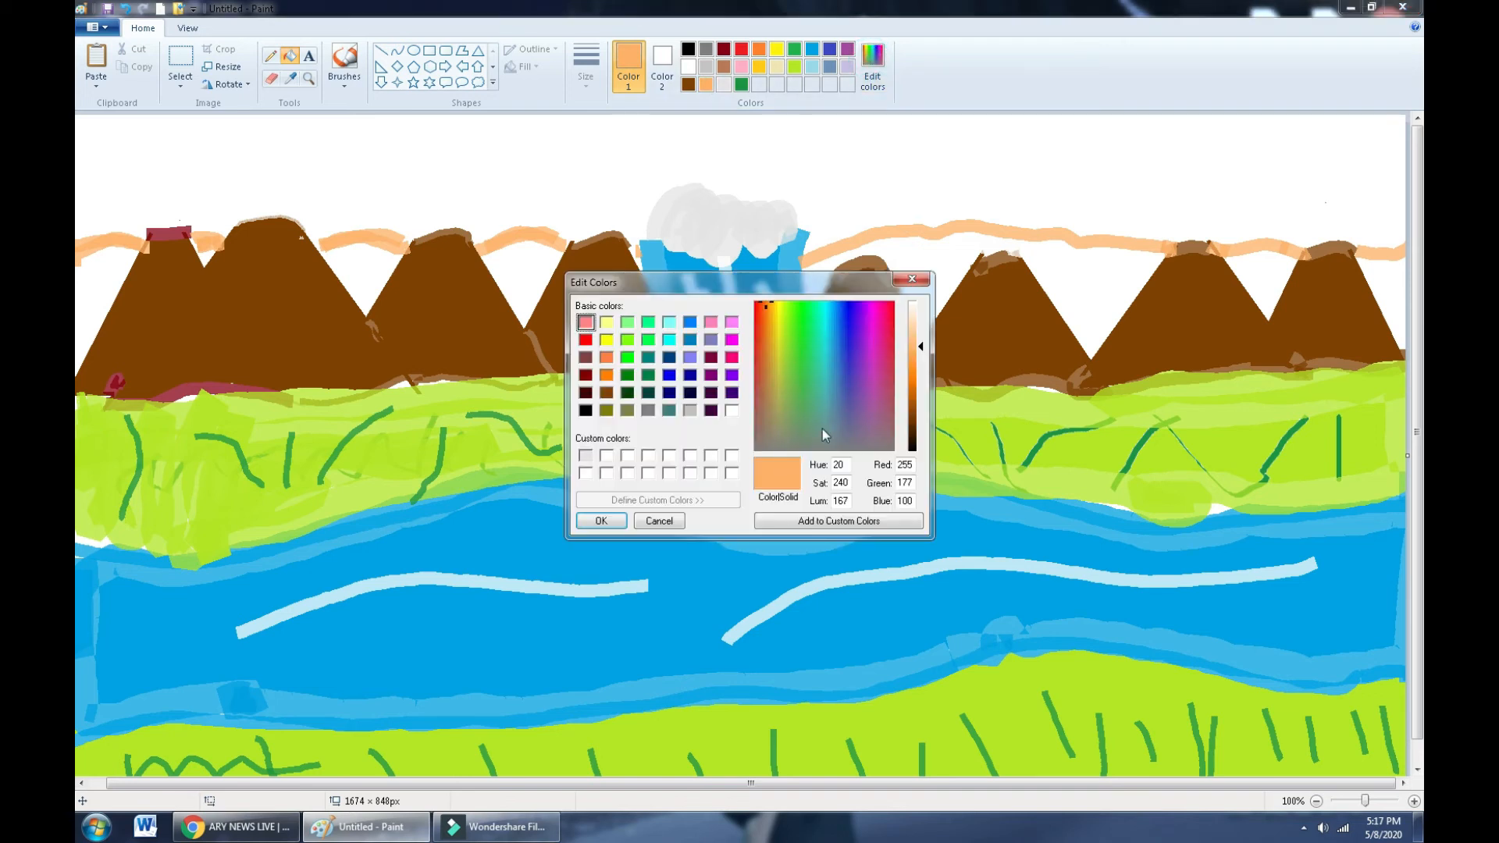
pyautogui.moveTo(928, 355); pyautogui.dragTo(928, 418)
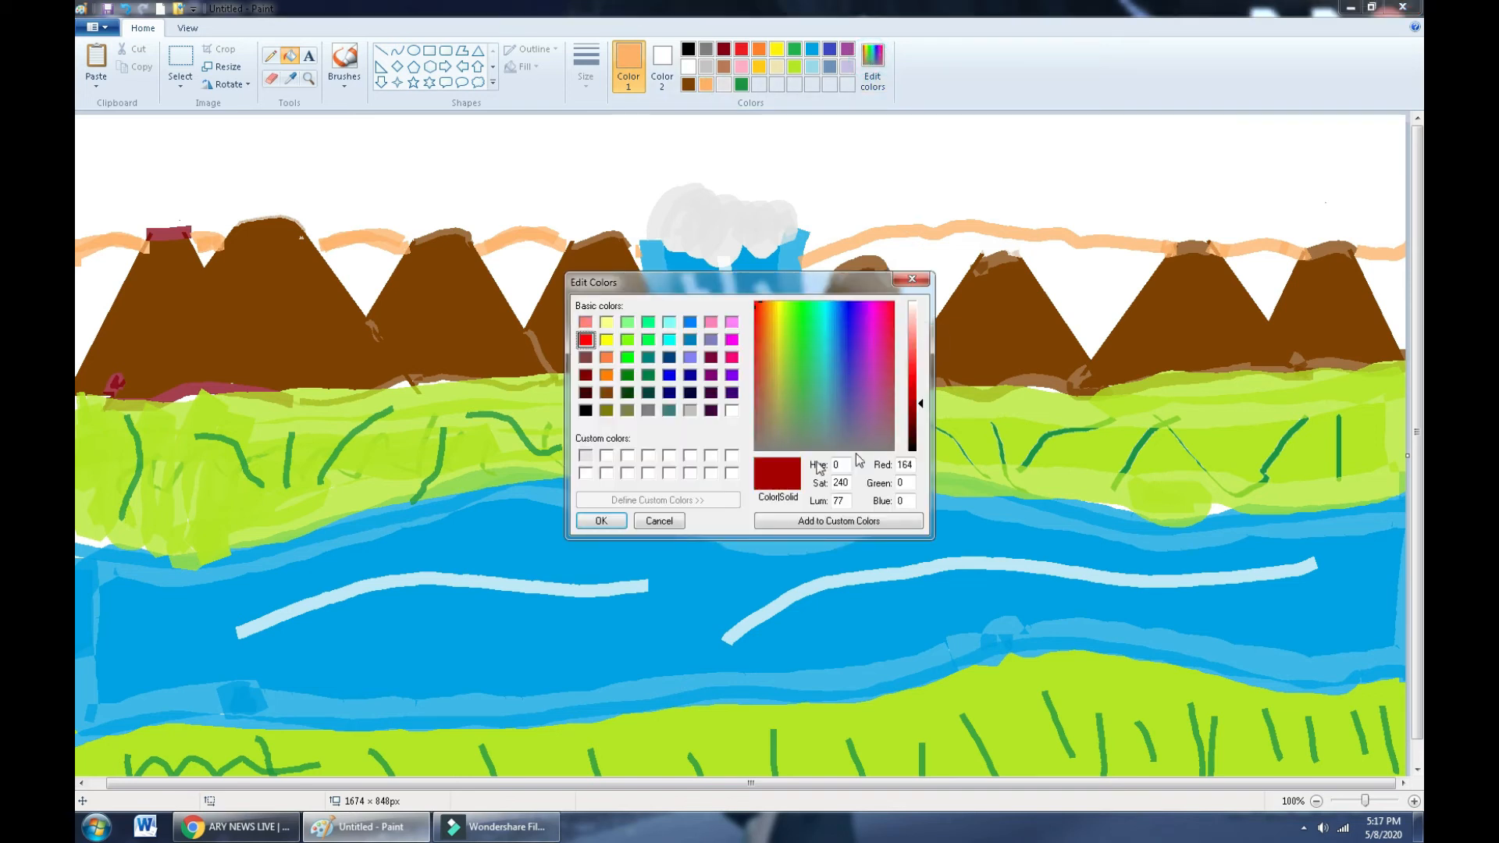
pyautogui.click(599, 520)
# - Fill the upper sky and the white gaps between the peaks with dark red
pyautogui.click(511, 276)
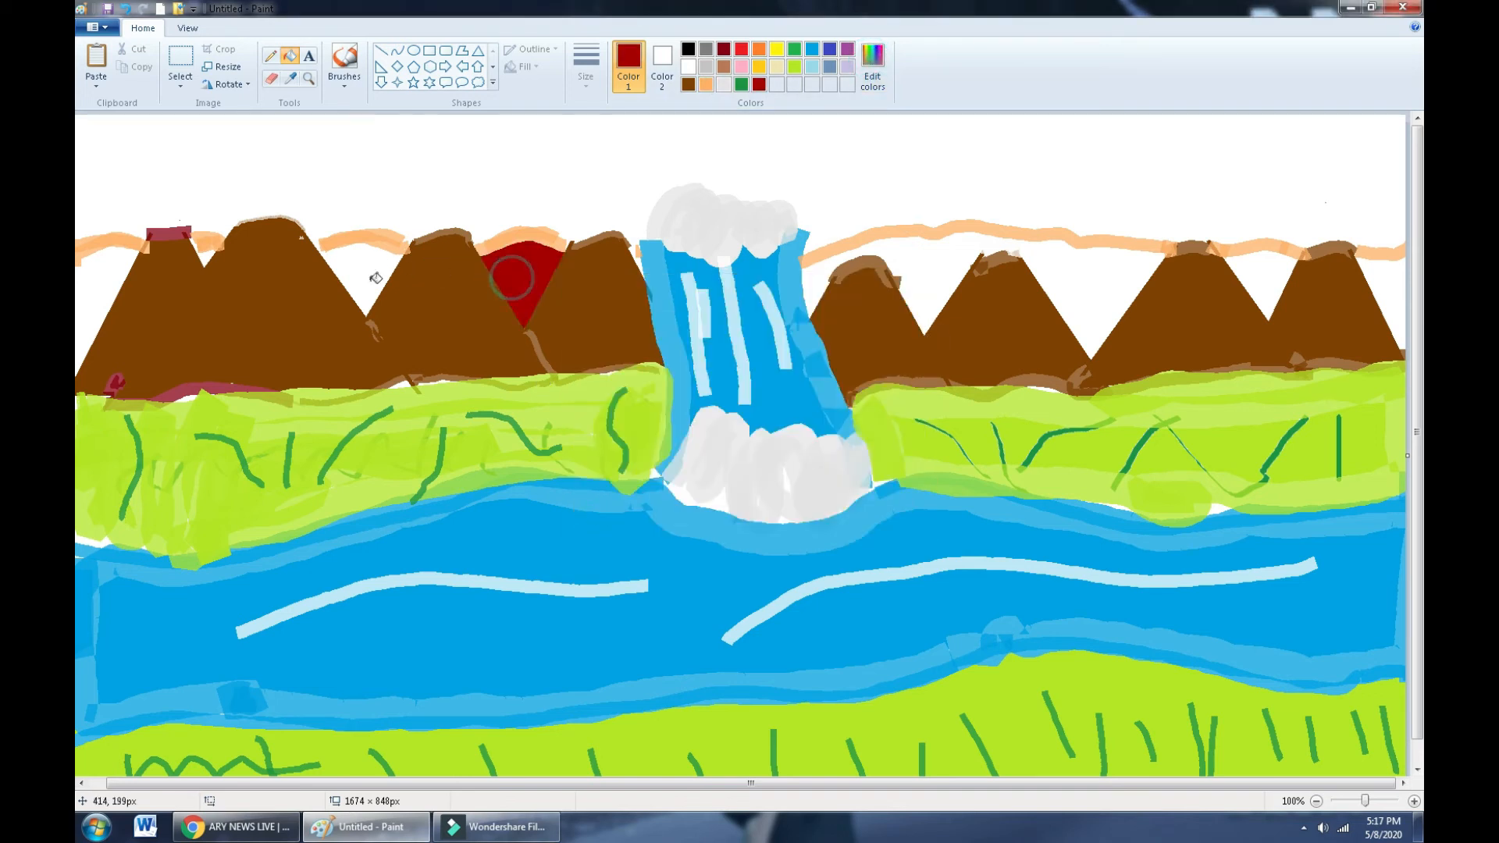
pyautogui.click(363, 273)
pyautogui.click(202, 255)
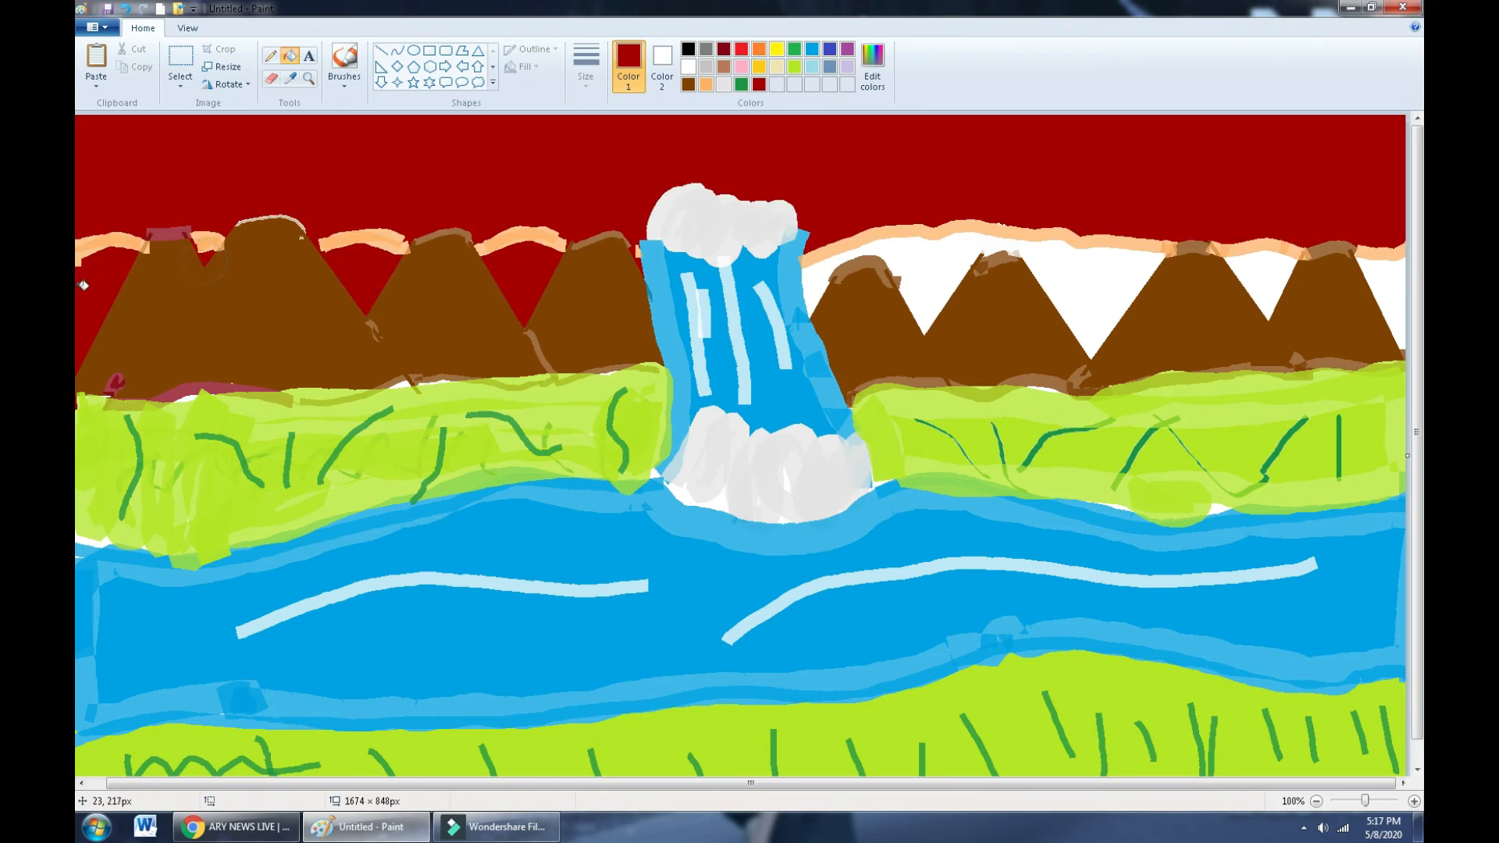
pyautogui.click(812, 276)
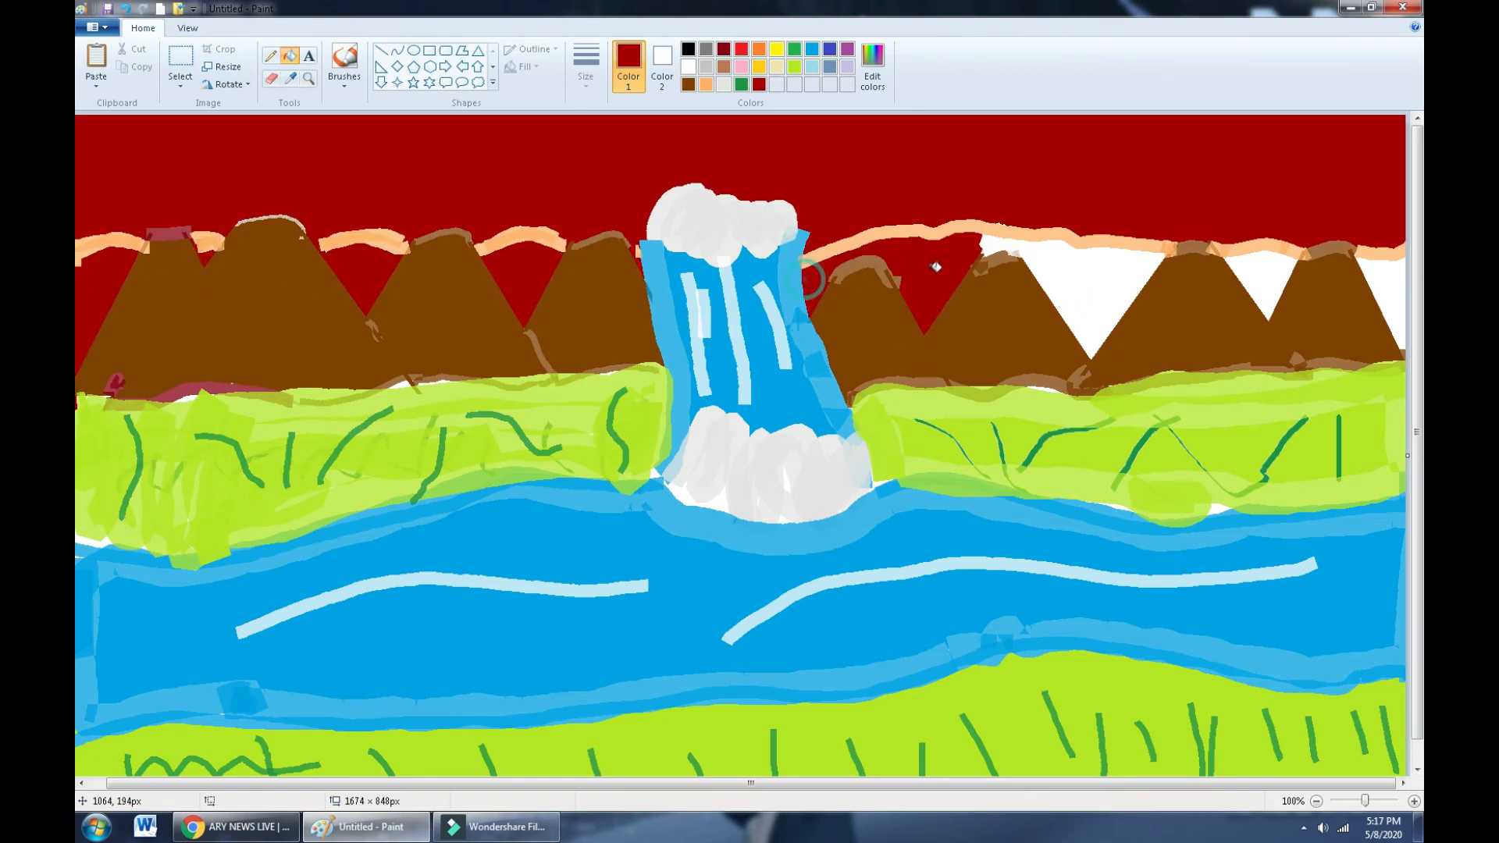
pyautogui.click(1036, 260)
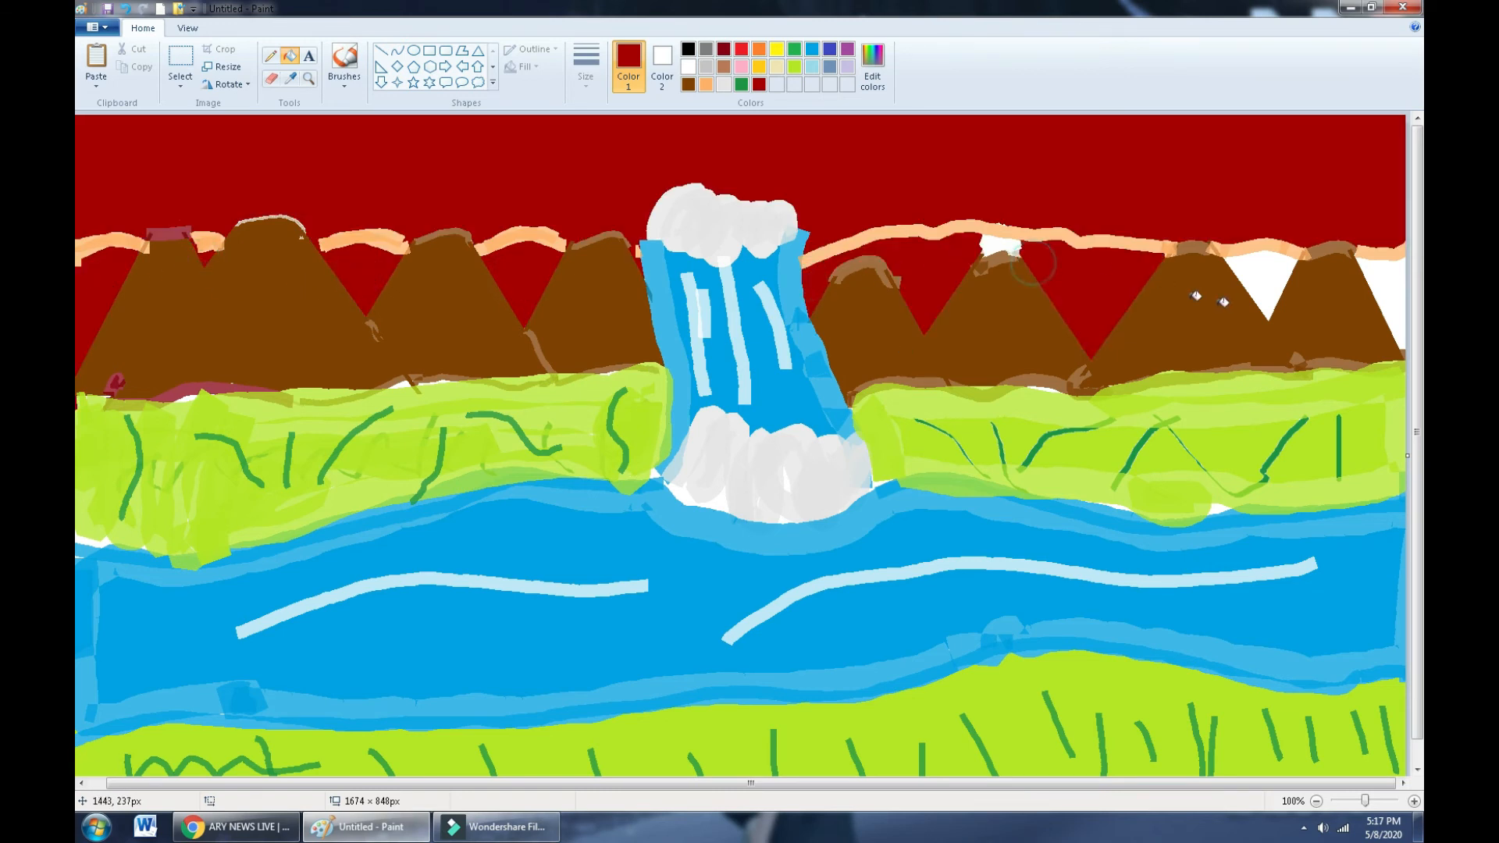
pyautogui.click(997, 248)
pyautogui.click(1268, 282)
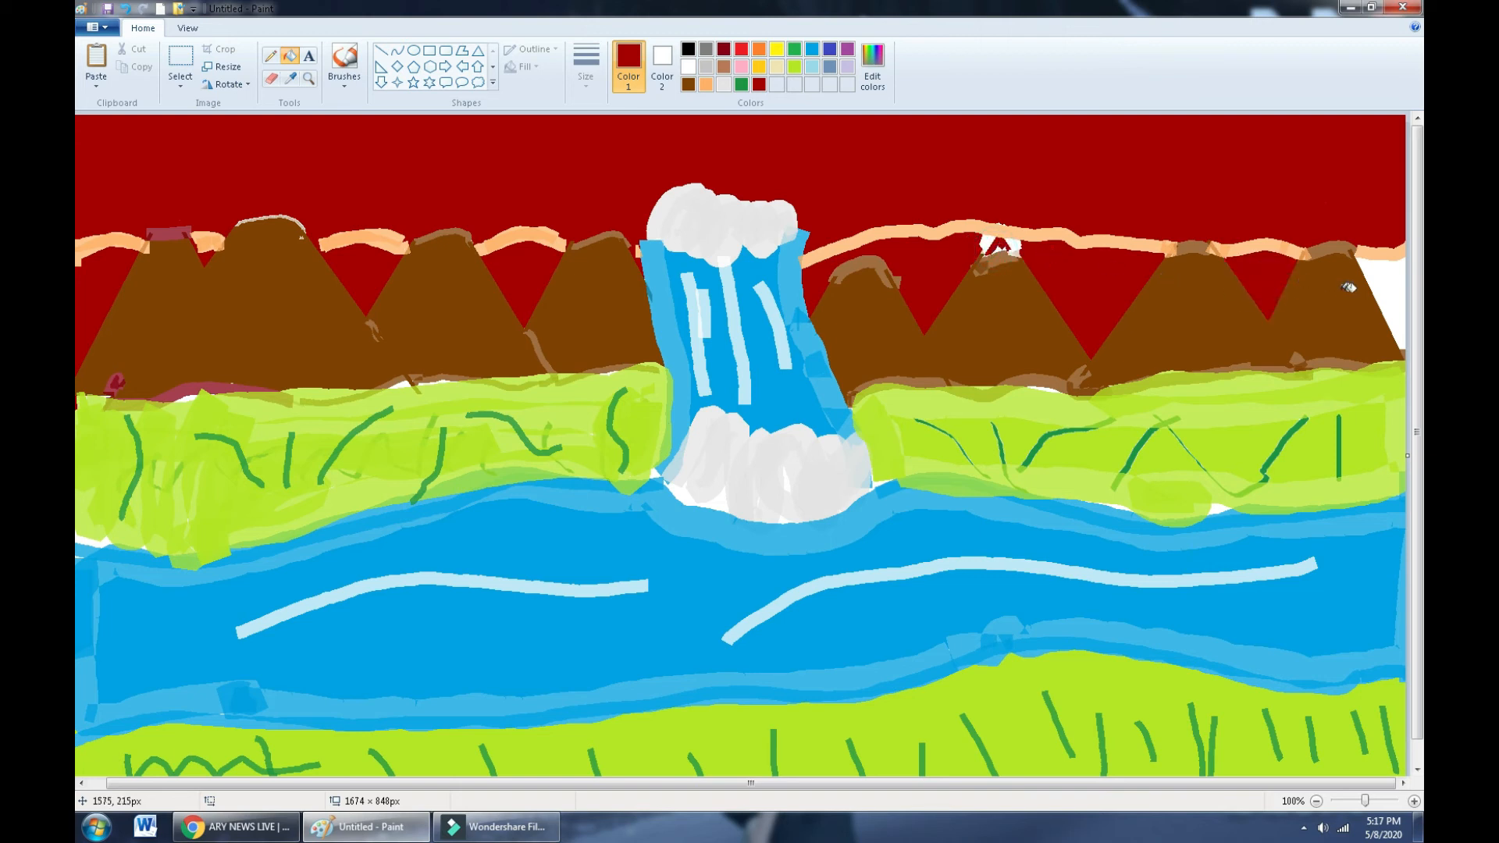
pyautogui.click(1371, 291)
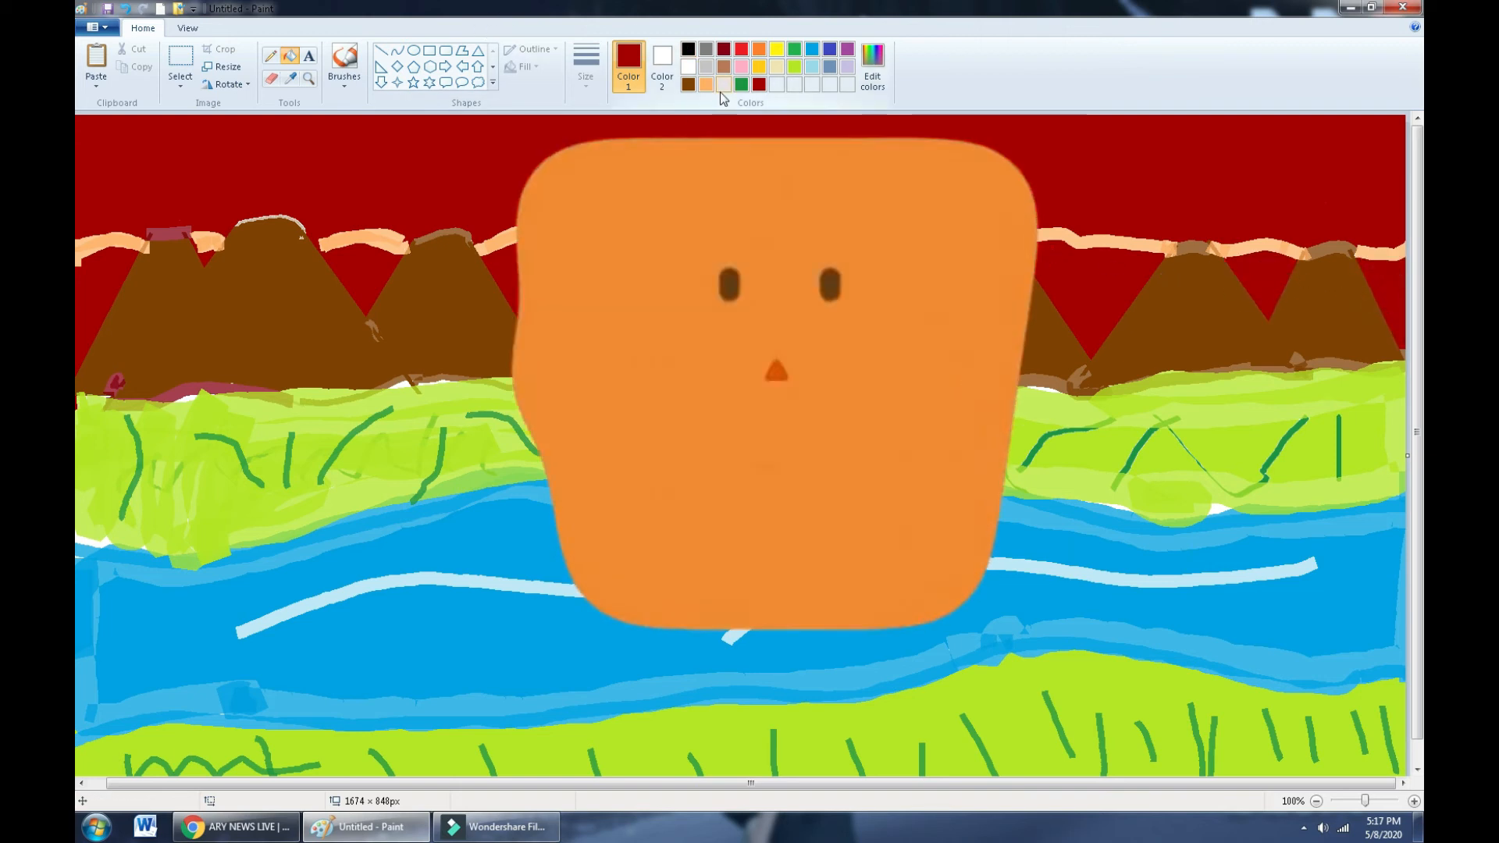
# - Fill the upper sky yellow, then recolour it light orange
pyautogui.click(775, 49)
pyautogui.click(791, 139)
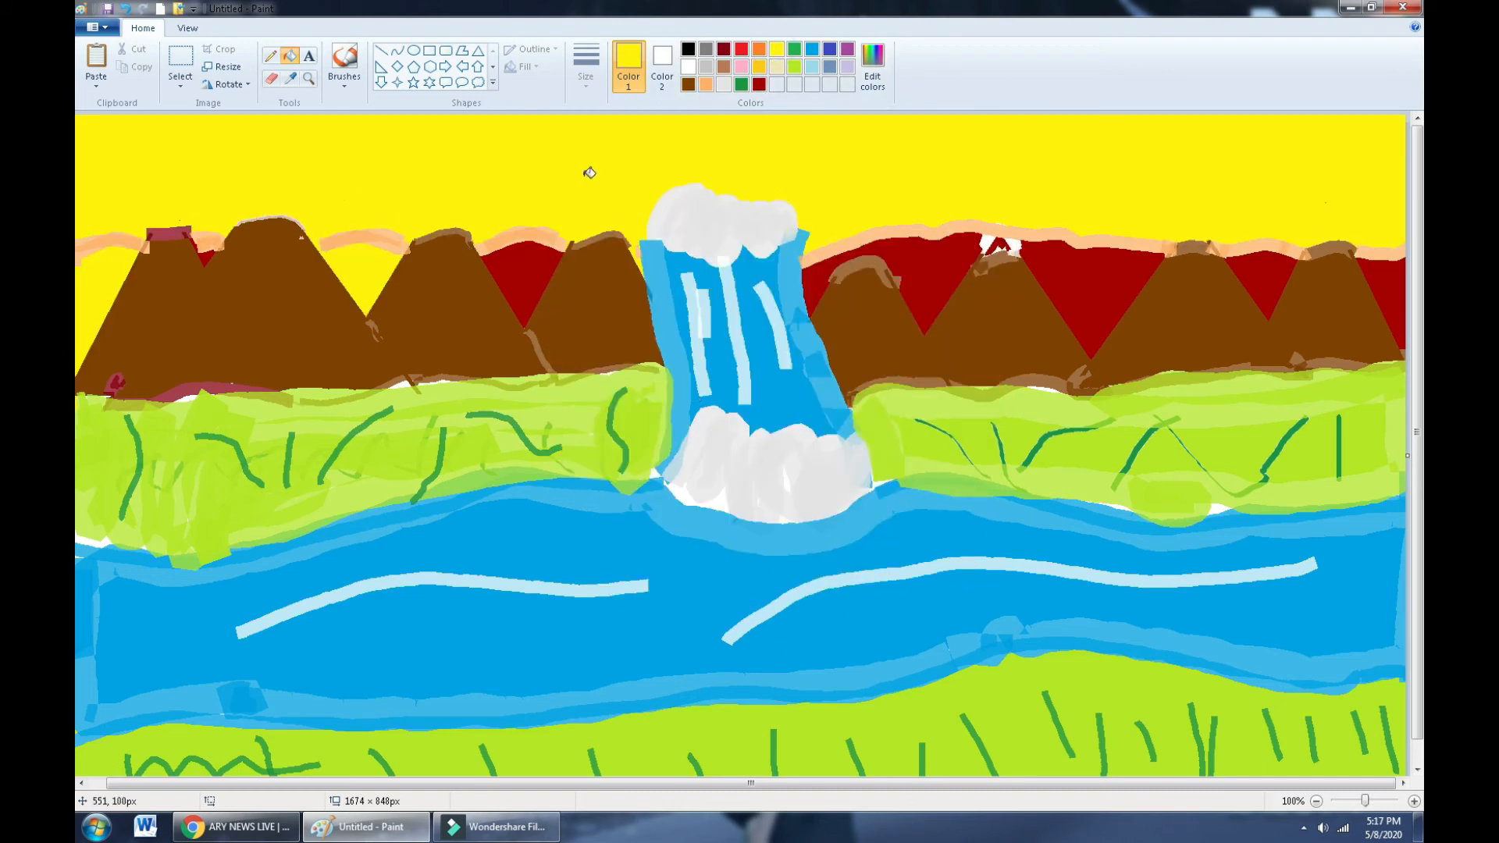
pyautogui.click(706, 84)
pyautogui.click(745, 220)
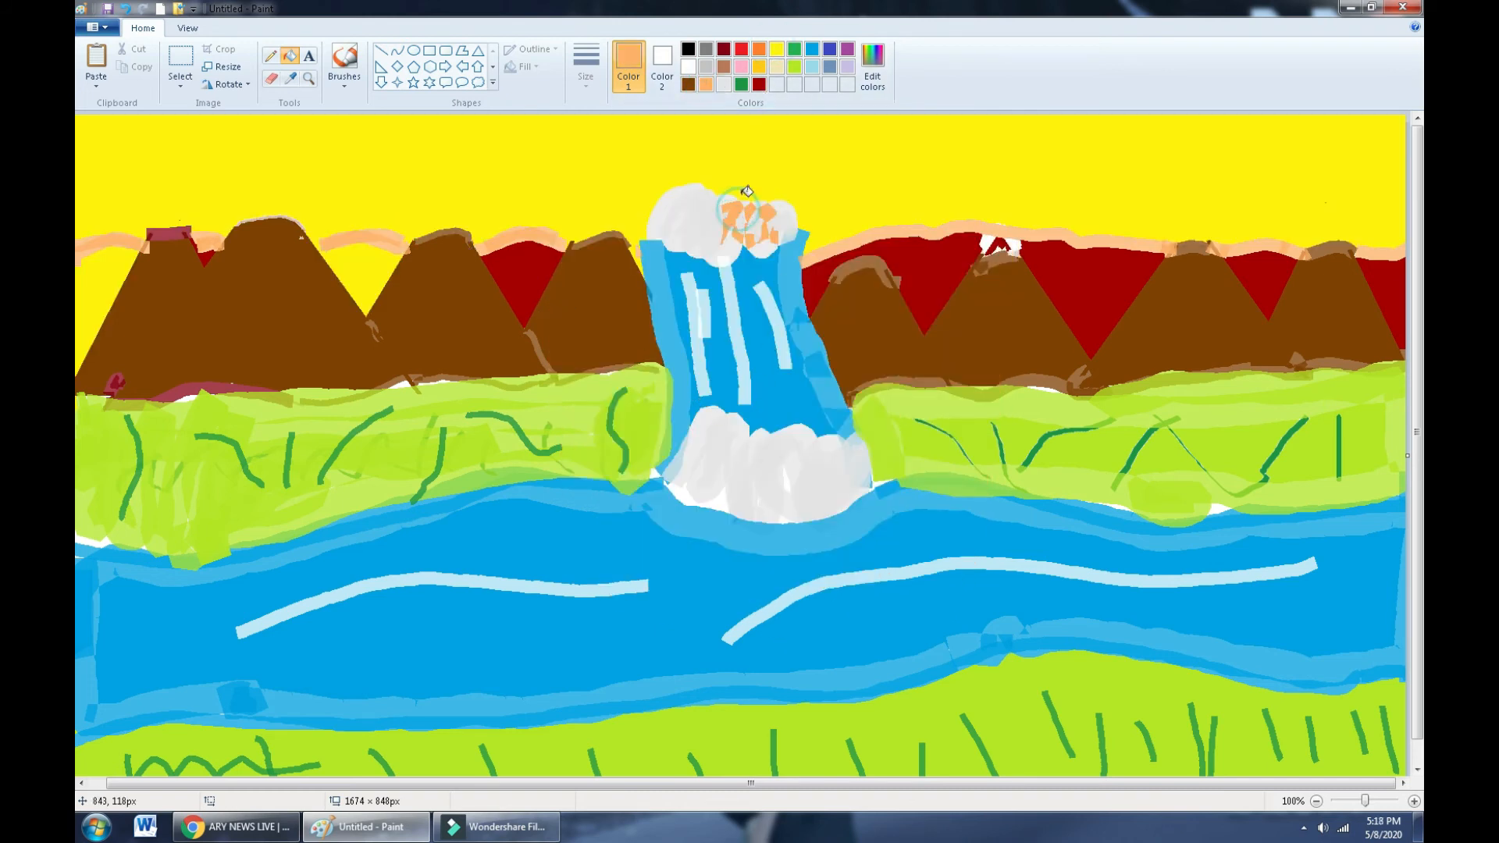
pyautogui.click(758, 160)
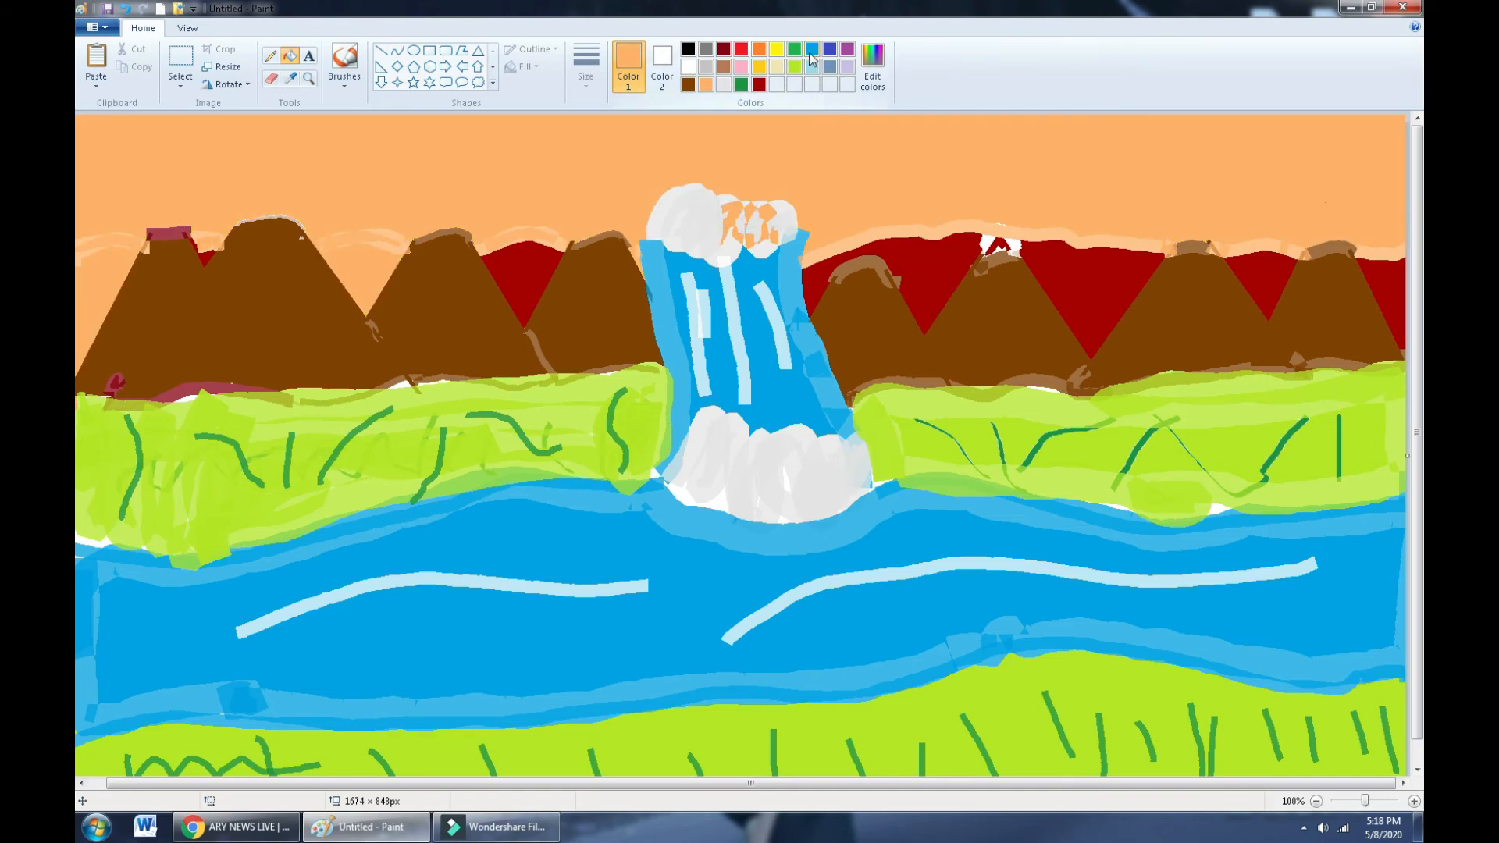
# - Mix a pale cyan (187, 255, 255) by lightening the basic cyan in Edit Colors
pyautogui.click(873, 64)
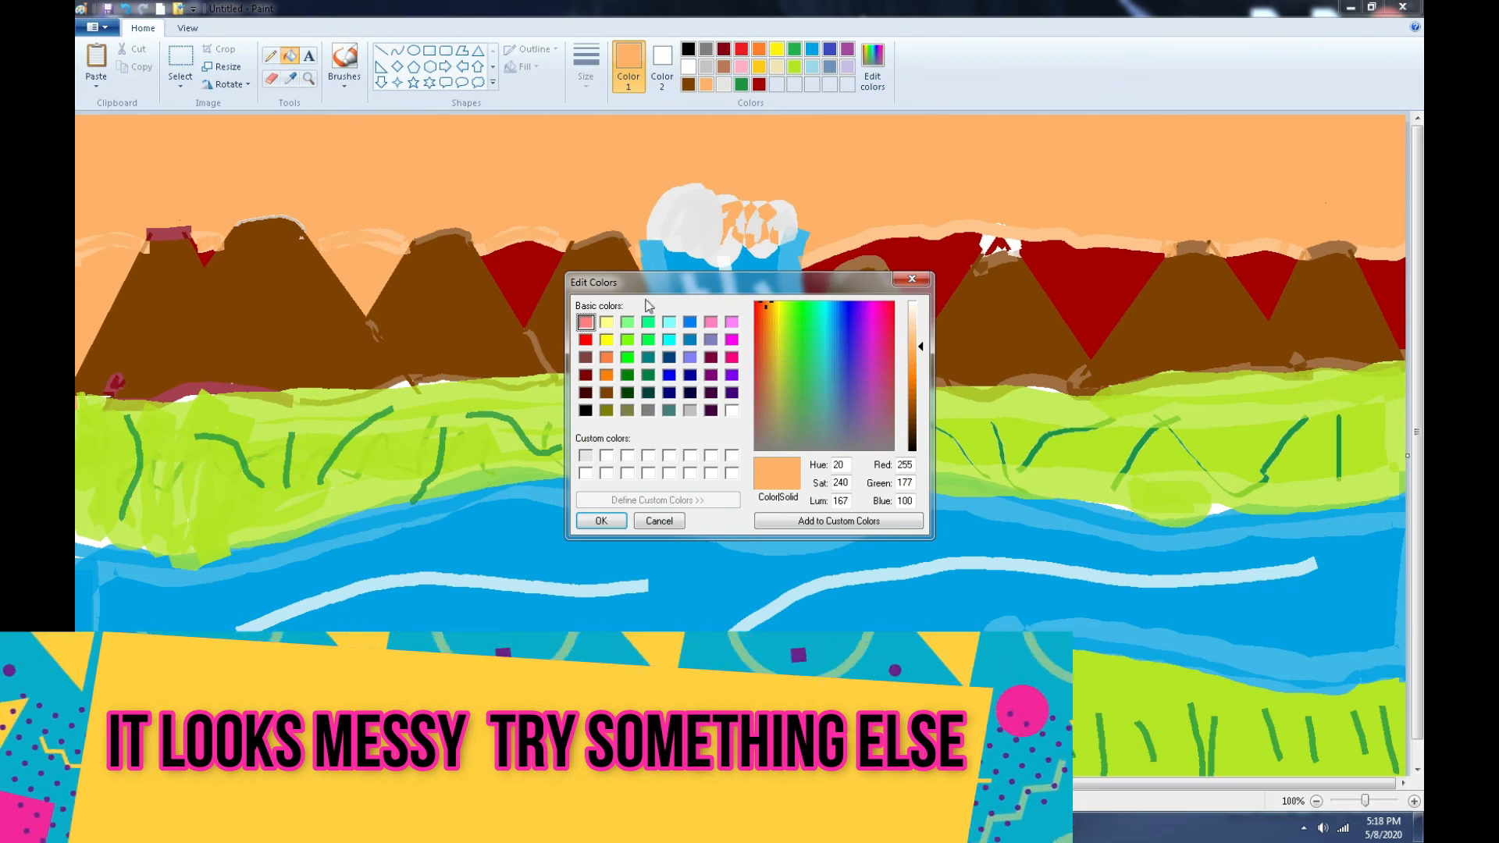
pyautogui.click(669, 339)
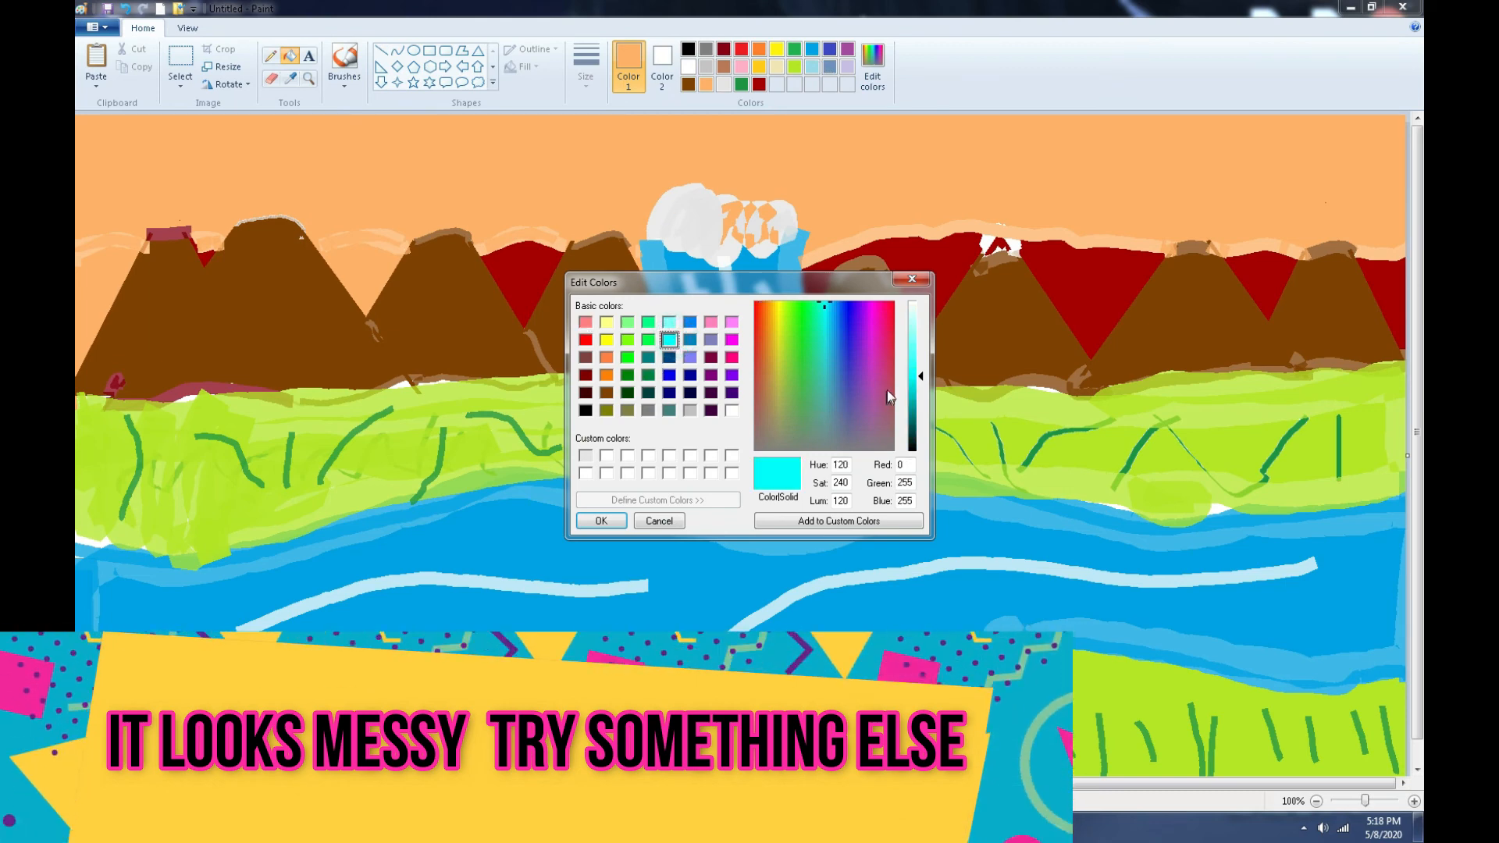
pyautogui.moveTo(920, 376); pyautogui.dragTo(922, 326)
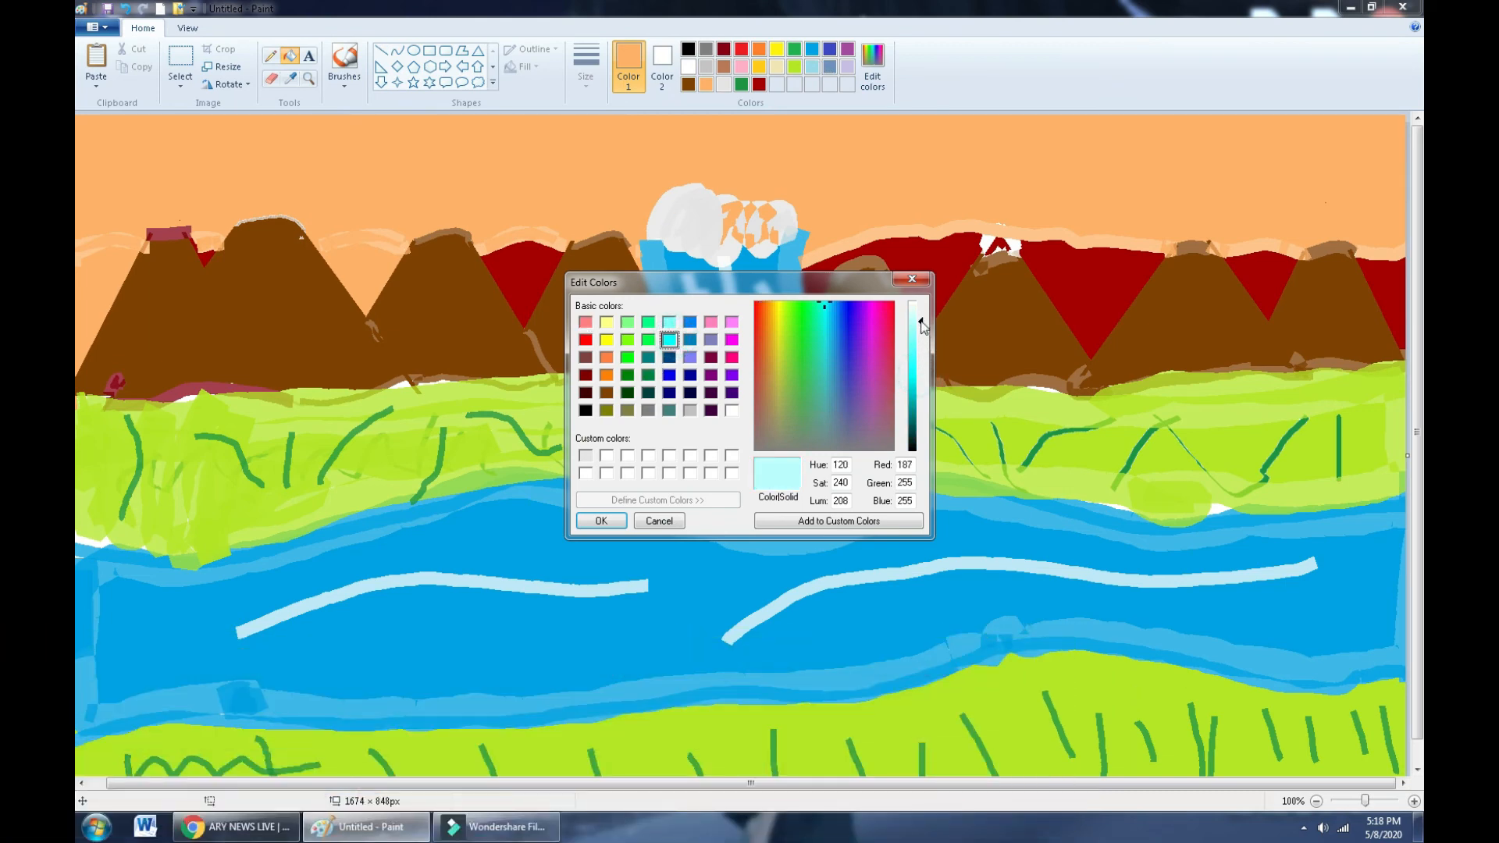
# - Fill the sky and the red gaps between the mountains with pale cyan
pyautogui.click(624, 521)
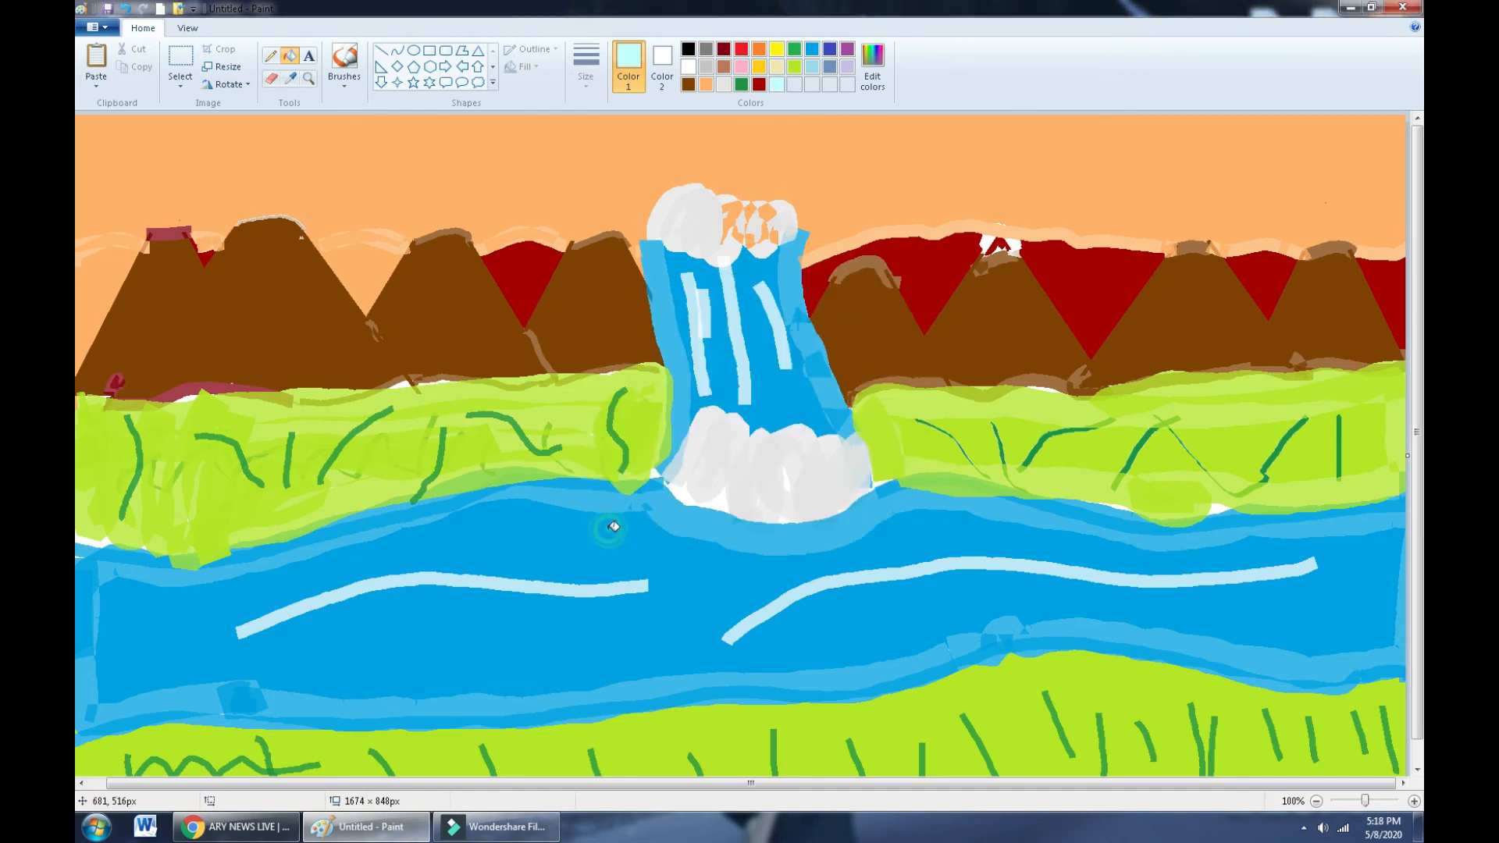
pyautogui.click(619, 174)
pyautogui.click(521, 310)
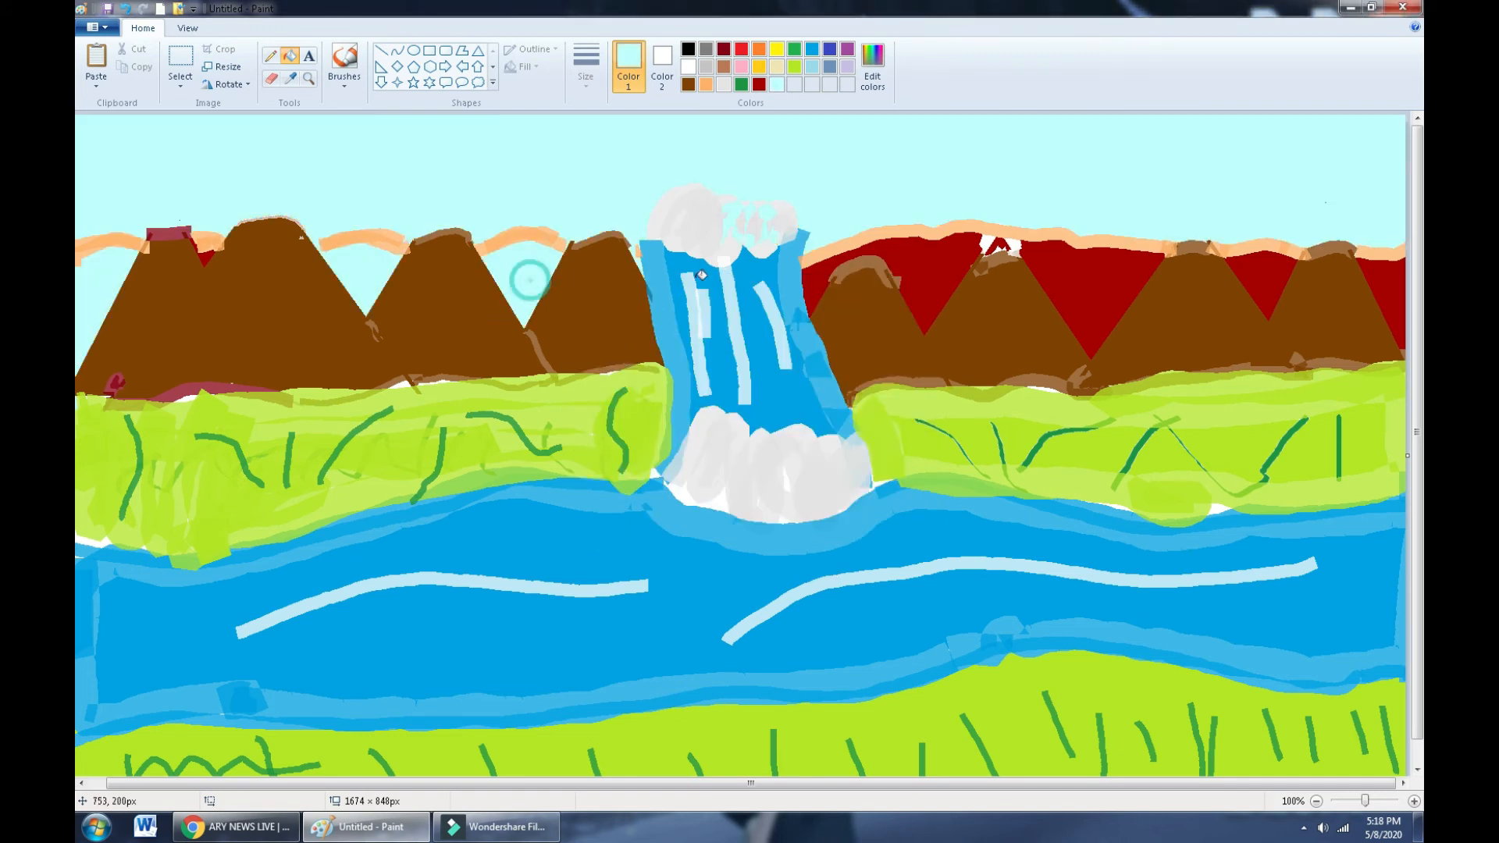
pyautogui.click(813, 268)
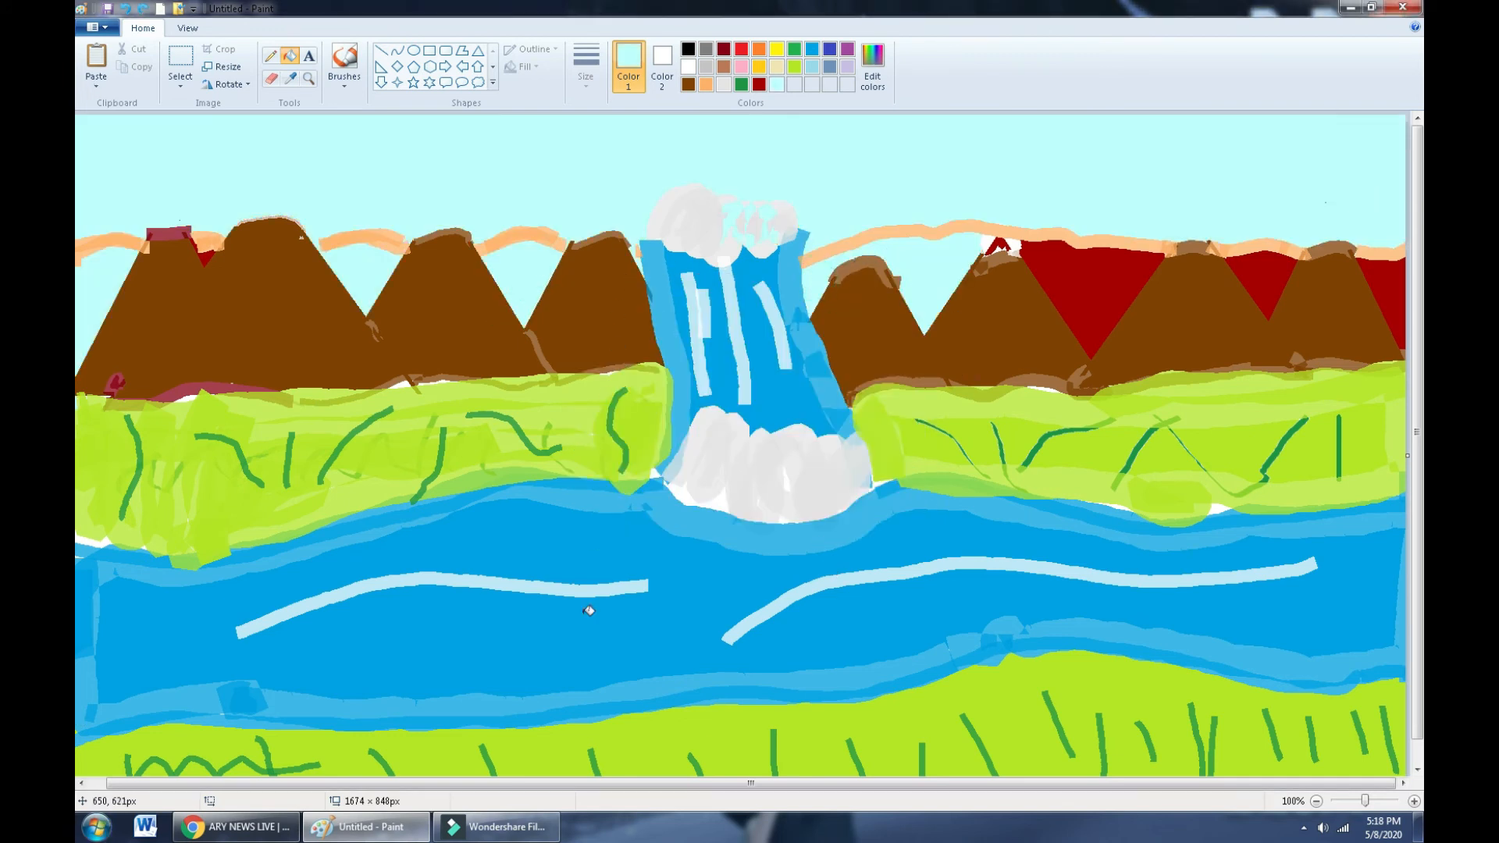
pyautogui.click(1062, 259)
pyautogui.click(1258, 273)
pyautogui.click(1383, 279)
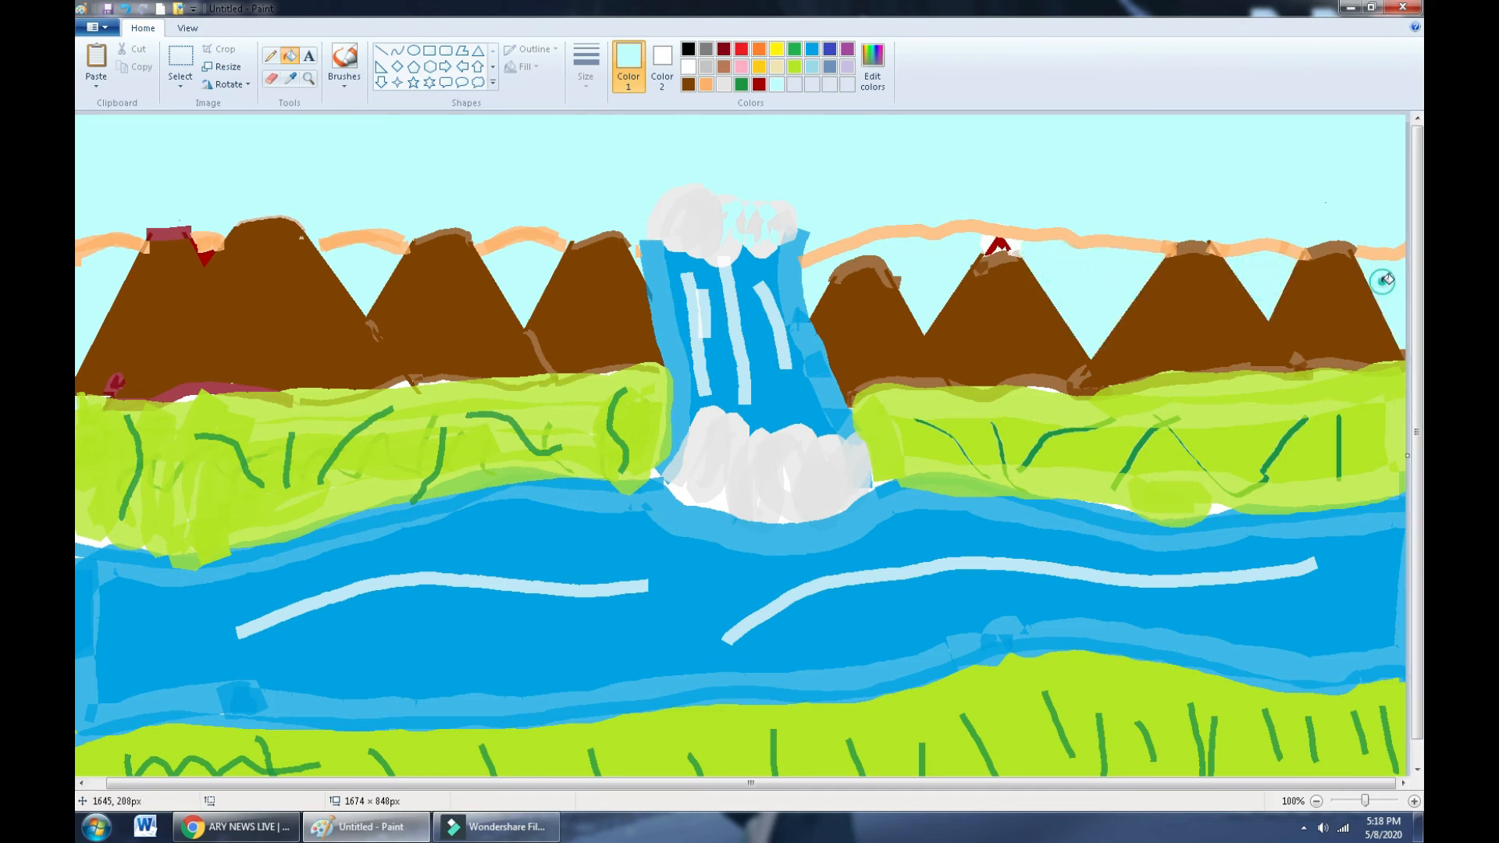
# - Fill the red strips on the right mountain's peak with pale cyan
pyautogui.click(1013, 248)
pyautogui.click(1002, 256)
pyautogui.click(1013, 250)
pyautogui.click(987, 243)
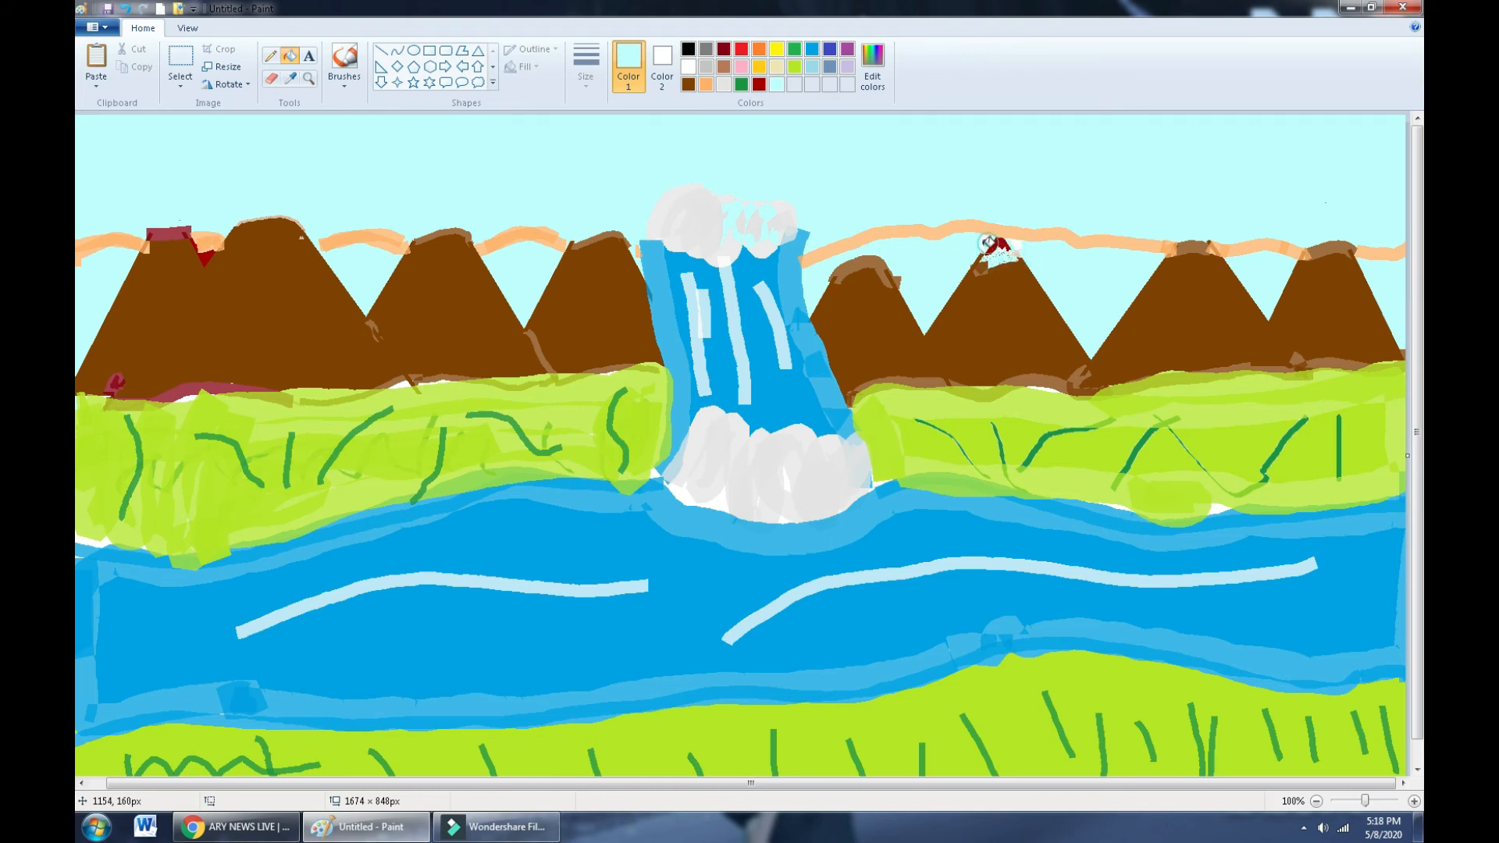
pyautogui.click(990, 244)
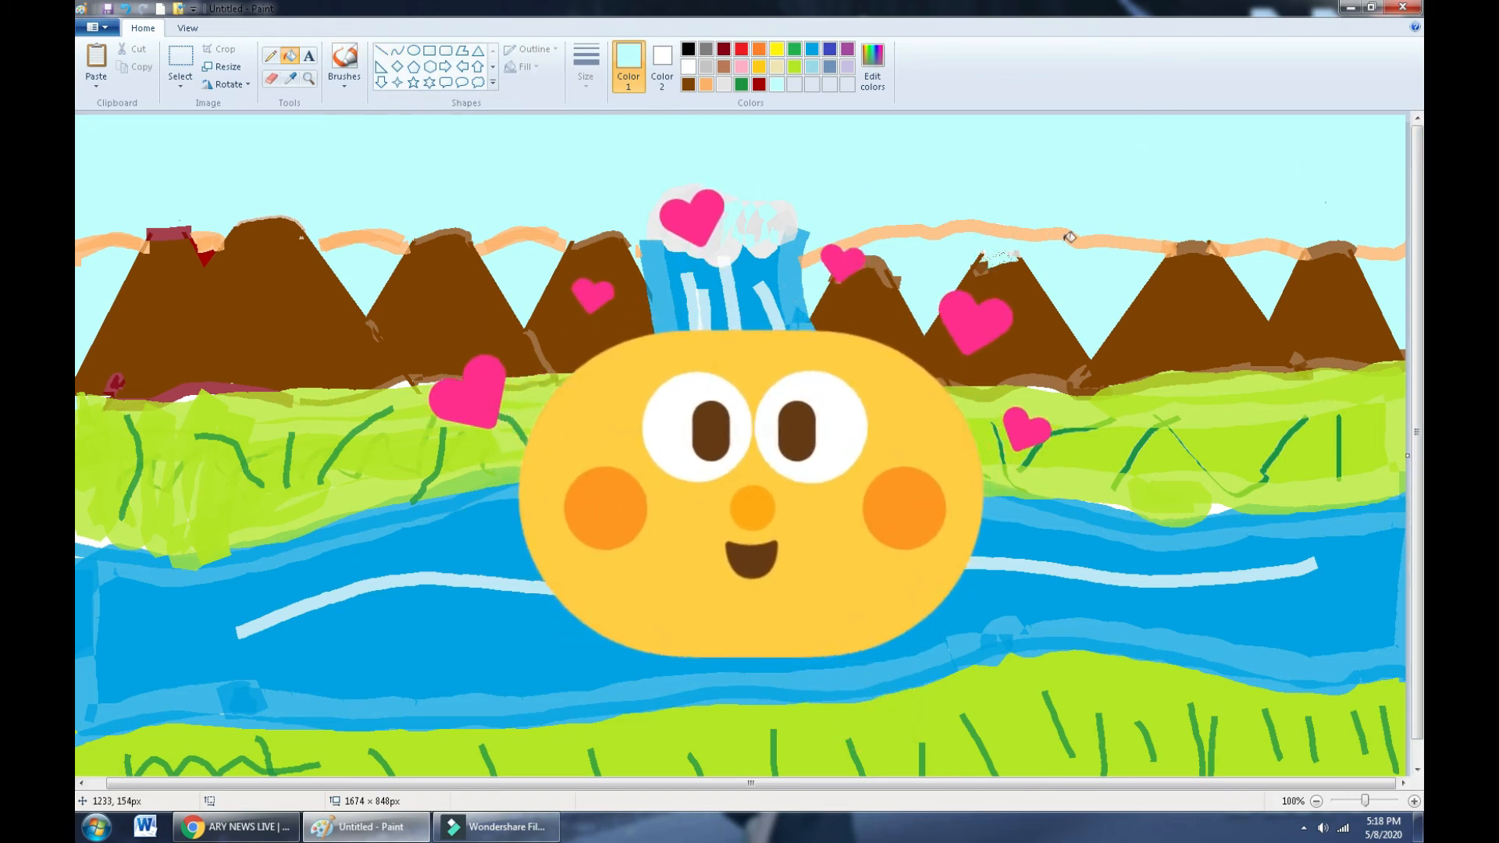
# - Select the Eraser with pale cyan as Color 2
pyautogui.click(271, 78)
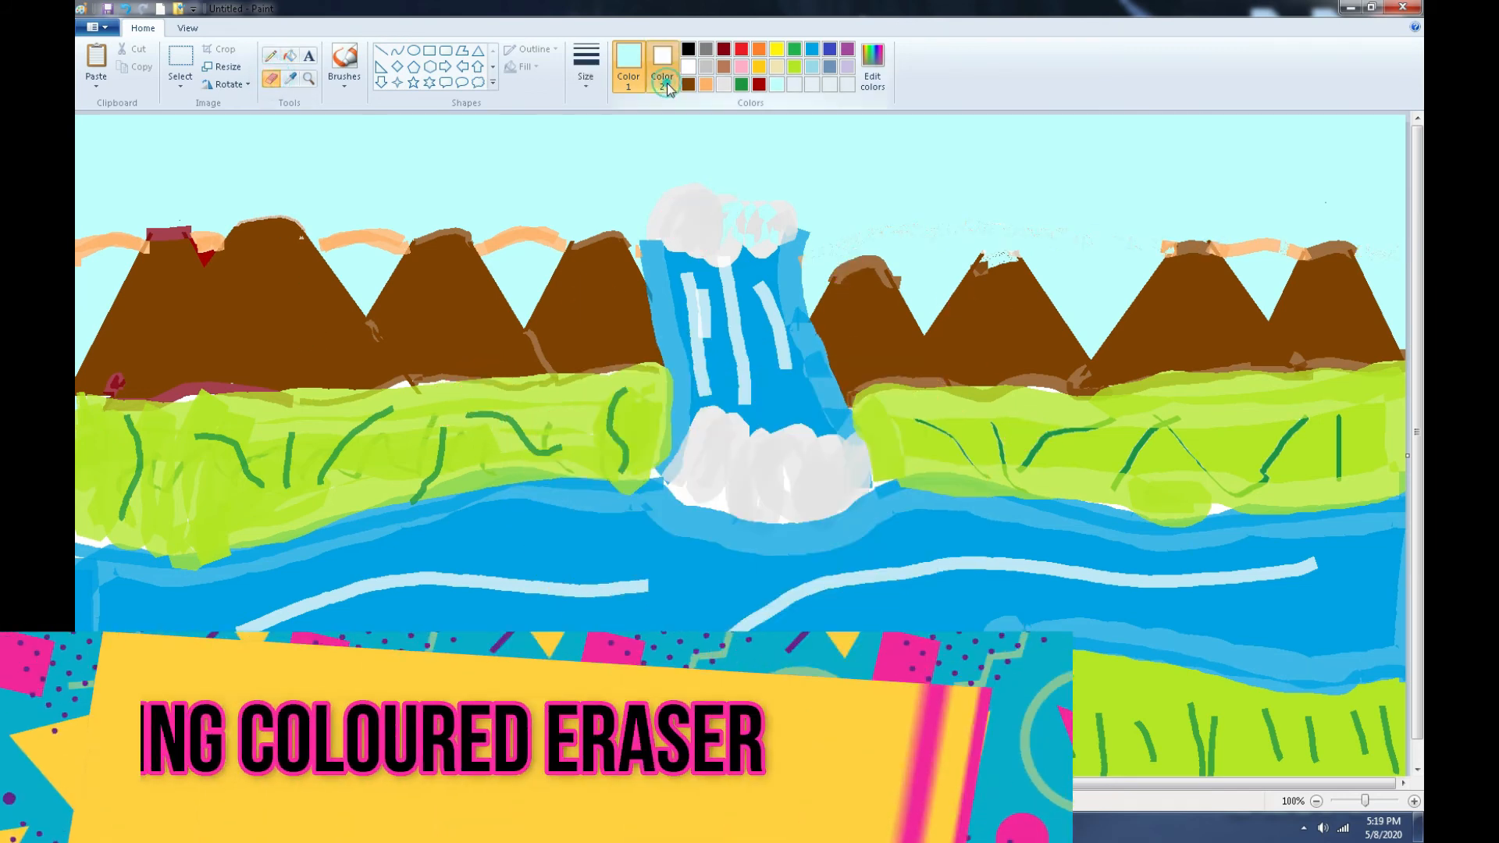
pyautogui.click(667, 83)
pyautogui.click(777, 83)
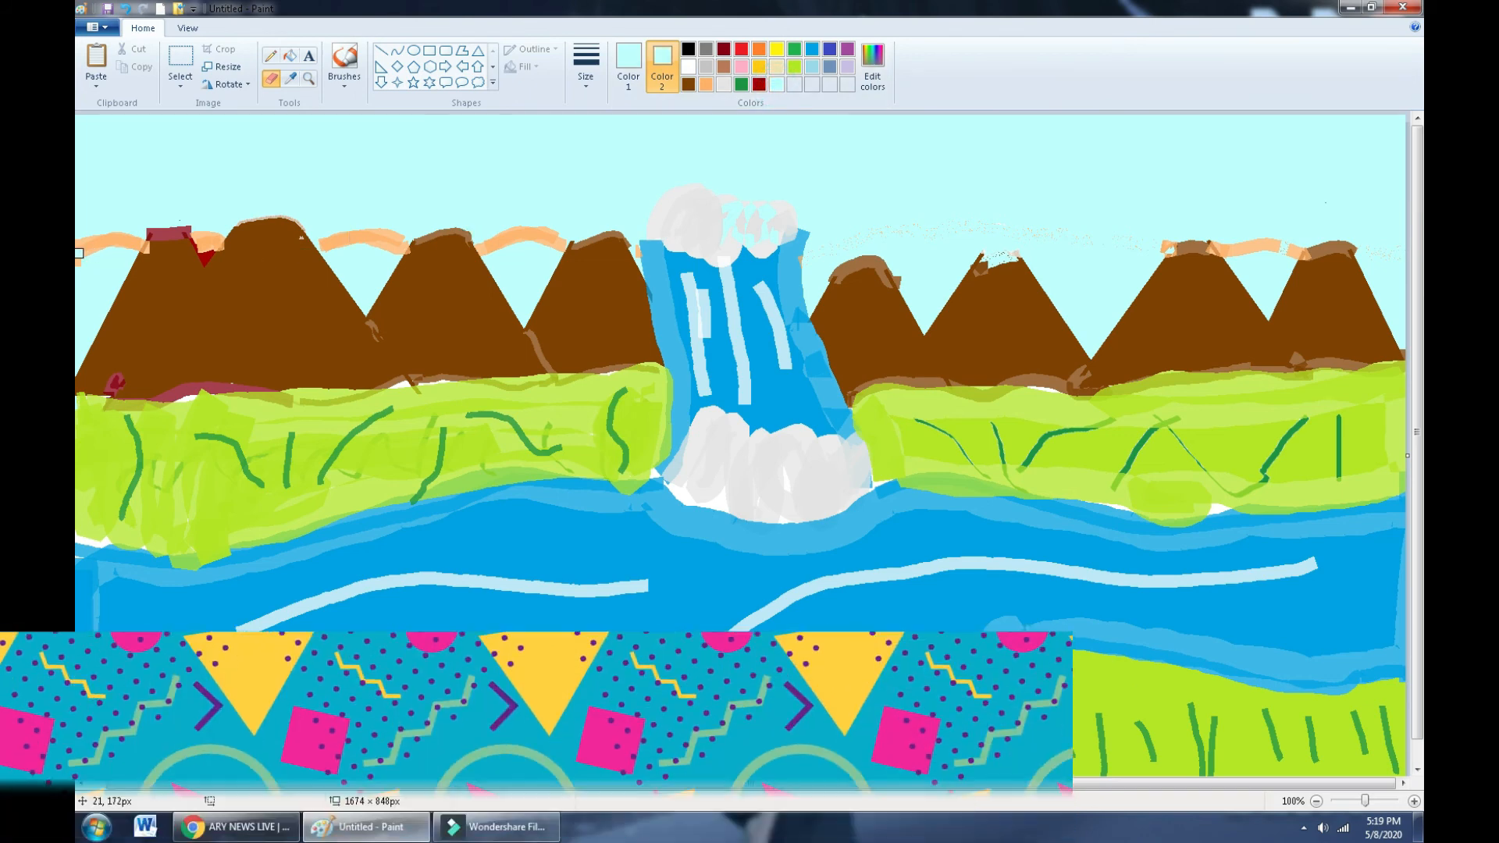
# - Erase the orange streaks above the left, middle and right peaks
pyautogui.moveTo(78, 259); pyautogui.dragTo(82, 233)
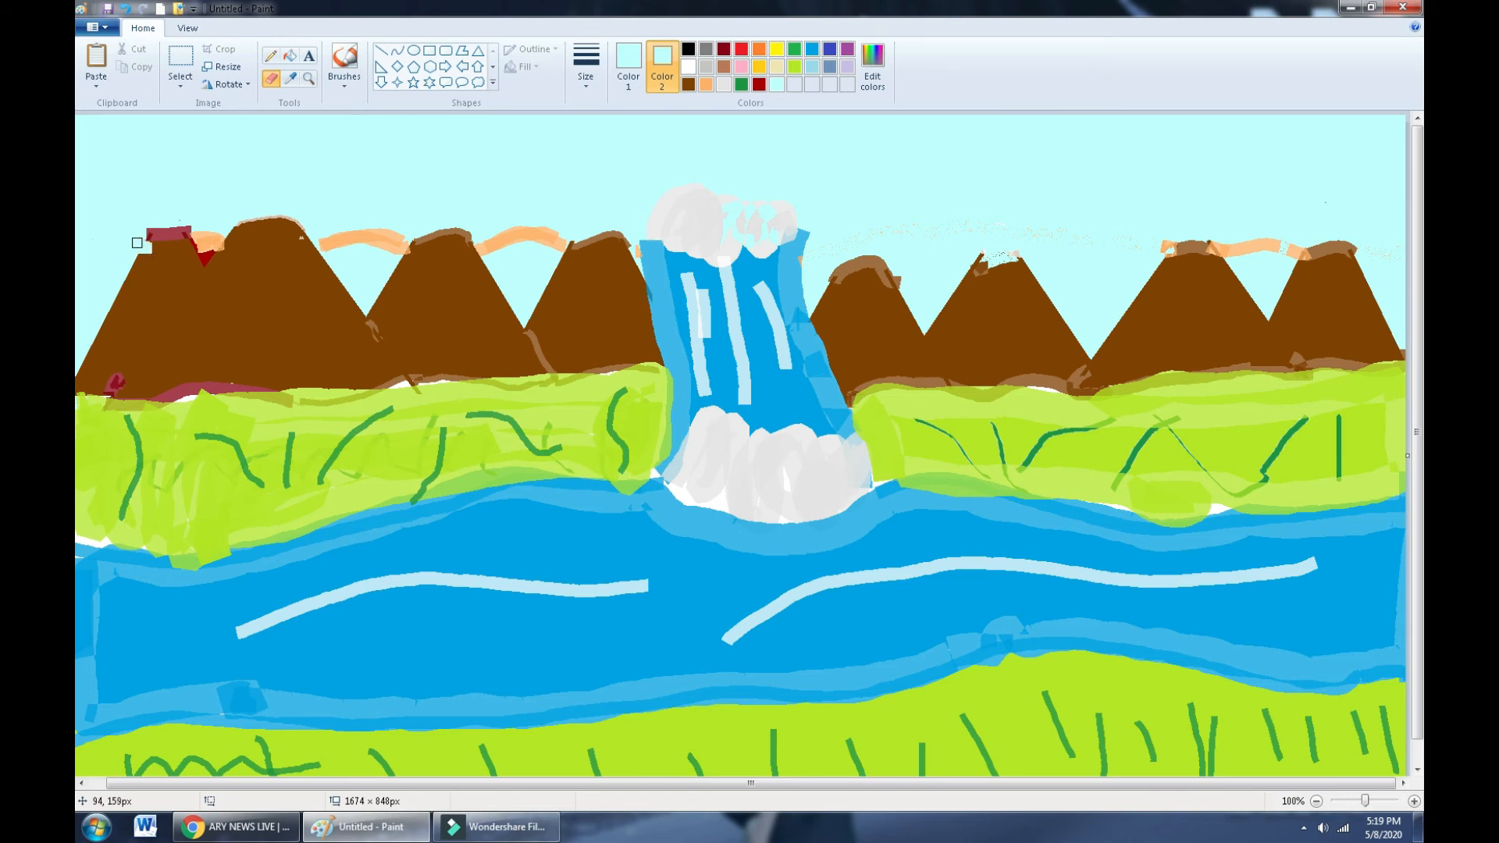
pyautogui.moveTo(210, 241); pyautogui.dragTo(223, 245)
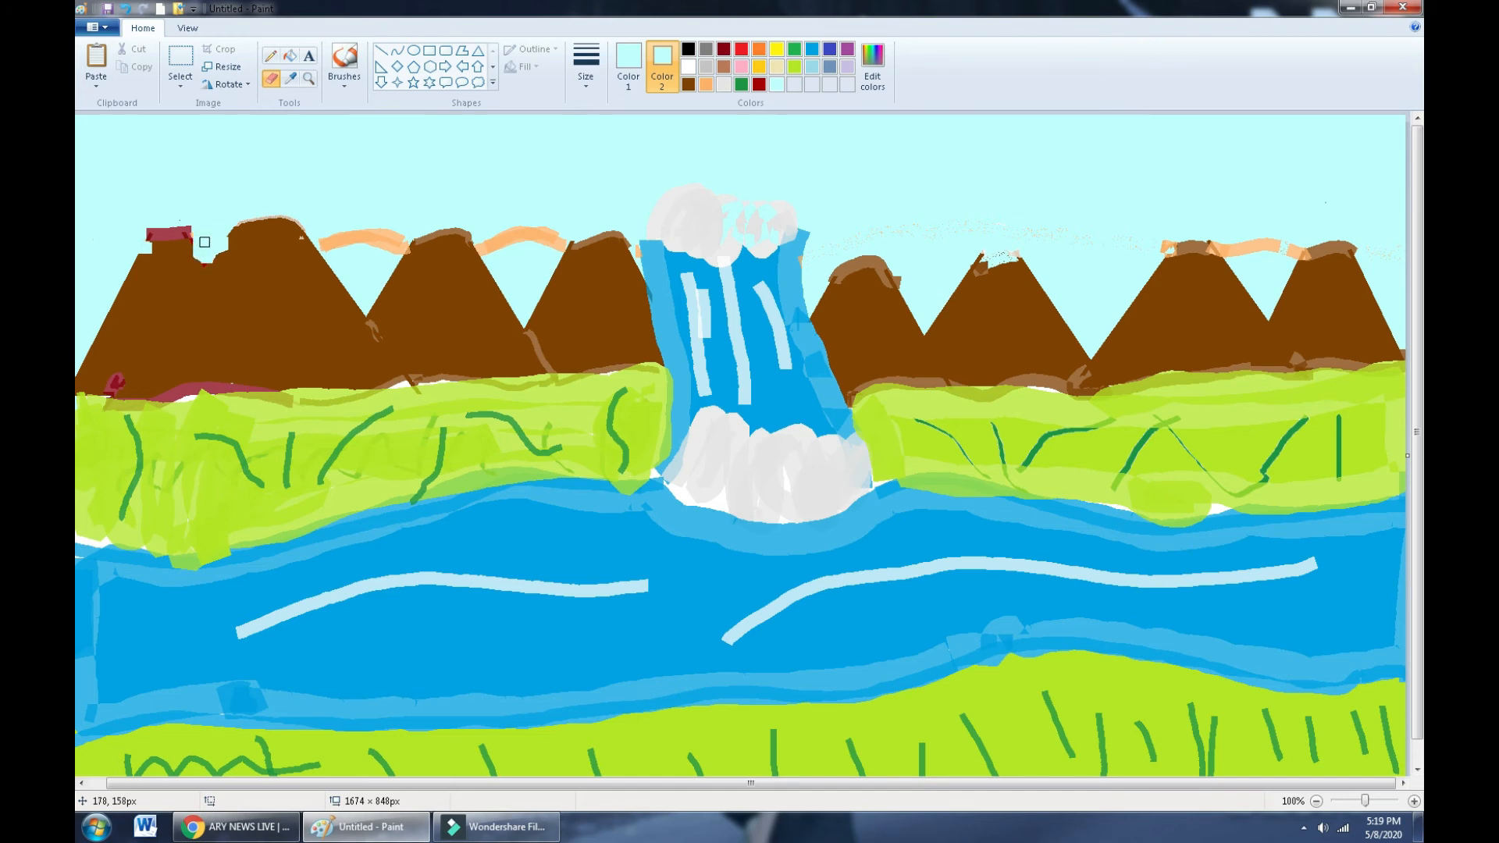
pyautogui.moveTo(323, 253); pyautogui.dragTo(325, 251)
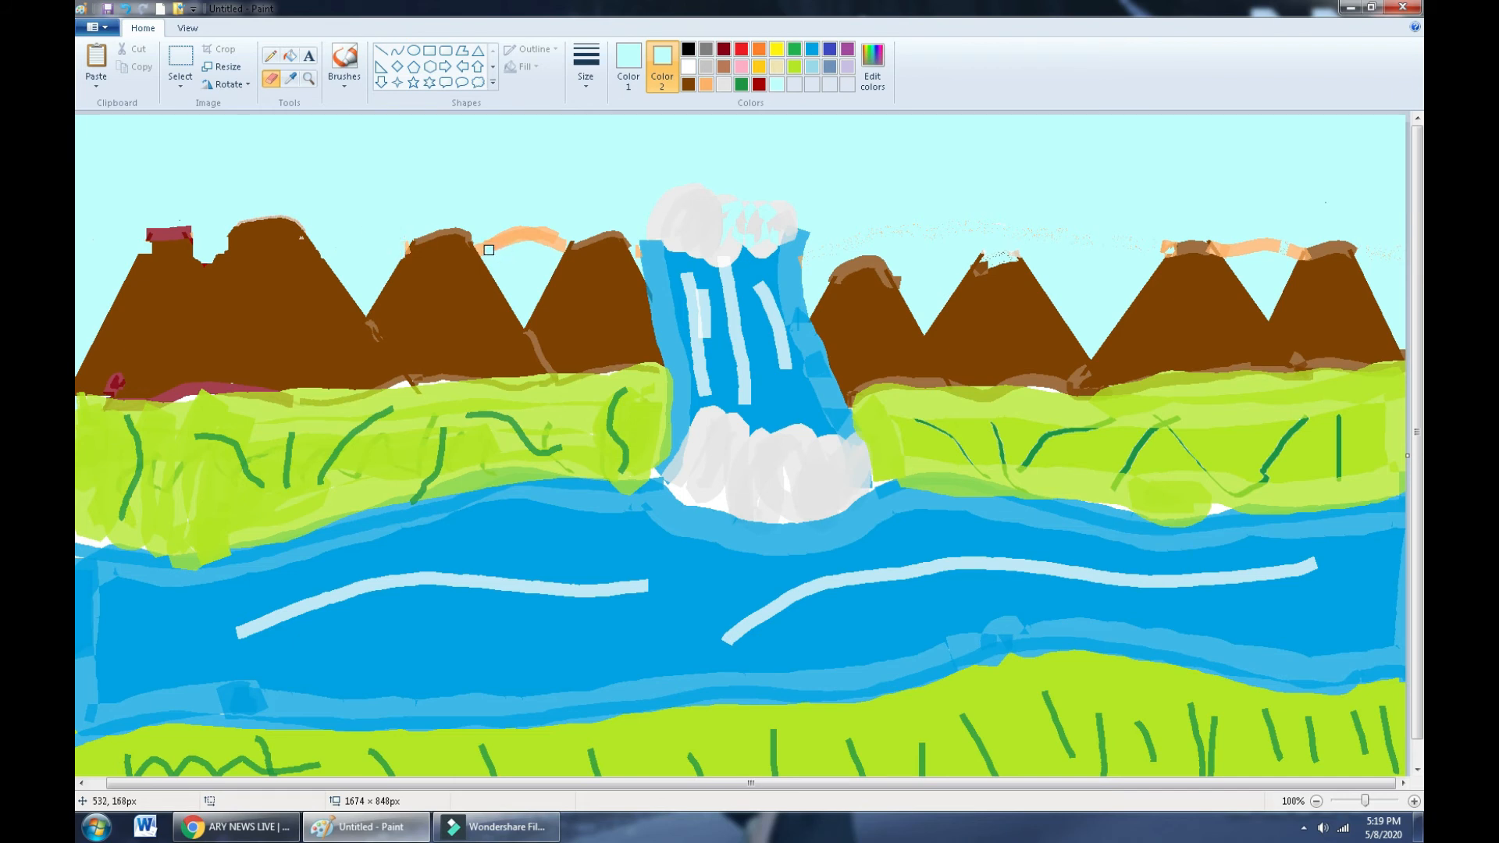
pyautogui.moveTo(485, 249); pyautogui.dragTo(507, 240)
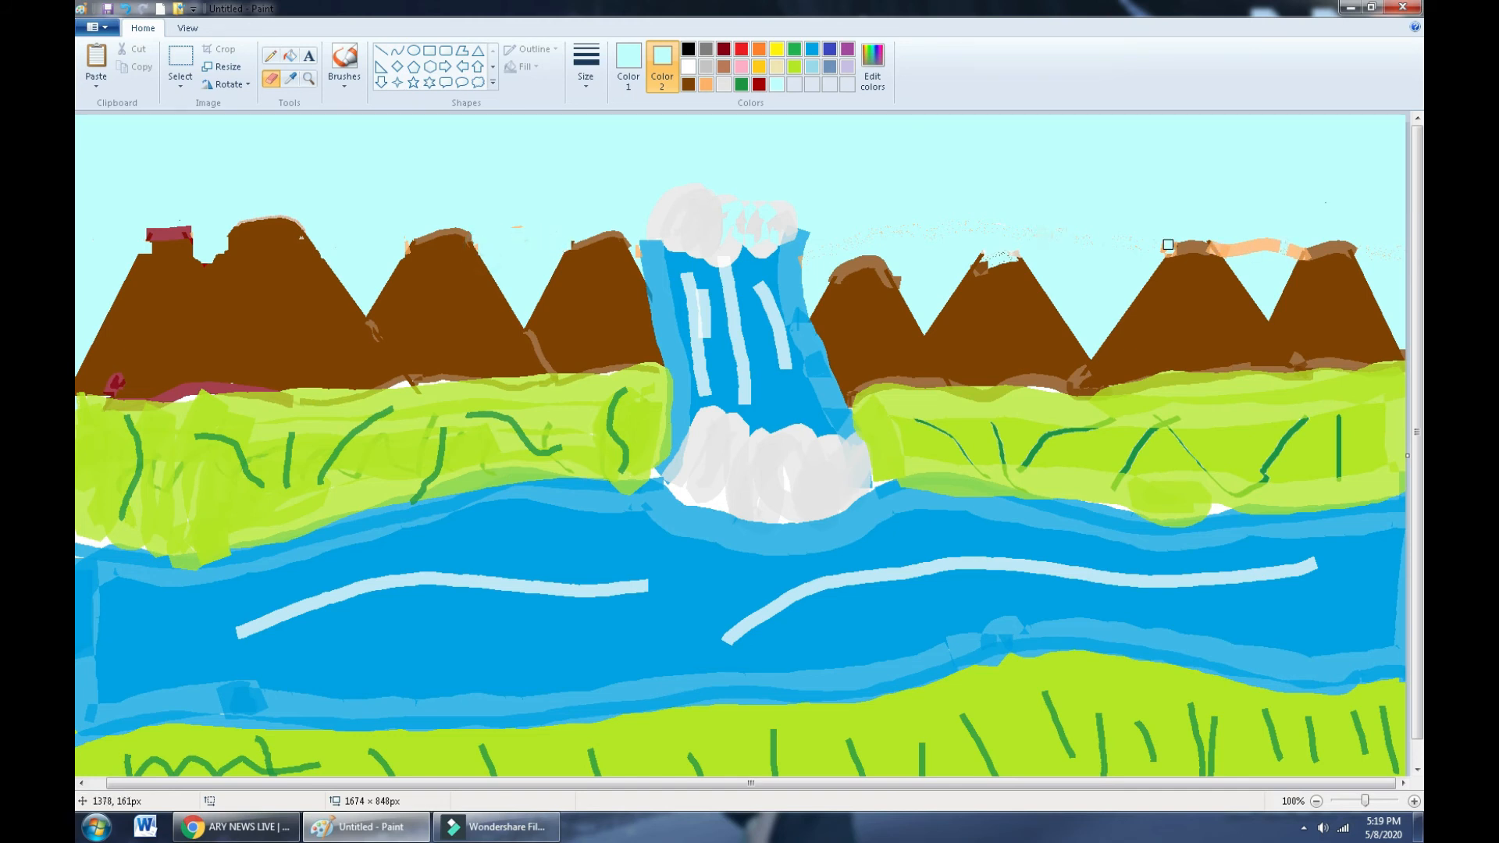
pyautogui.moveTo(1168, 244); pyautogui.dragTo(1162, 252)
pyautogui.moveTo(1227, 254); pyautogui.dragTo(1260, 249)
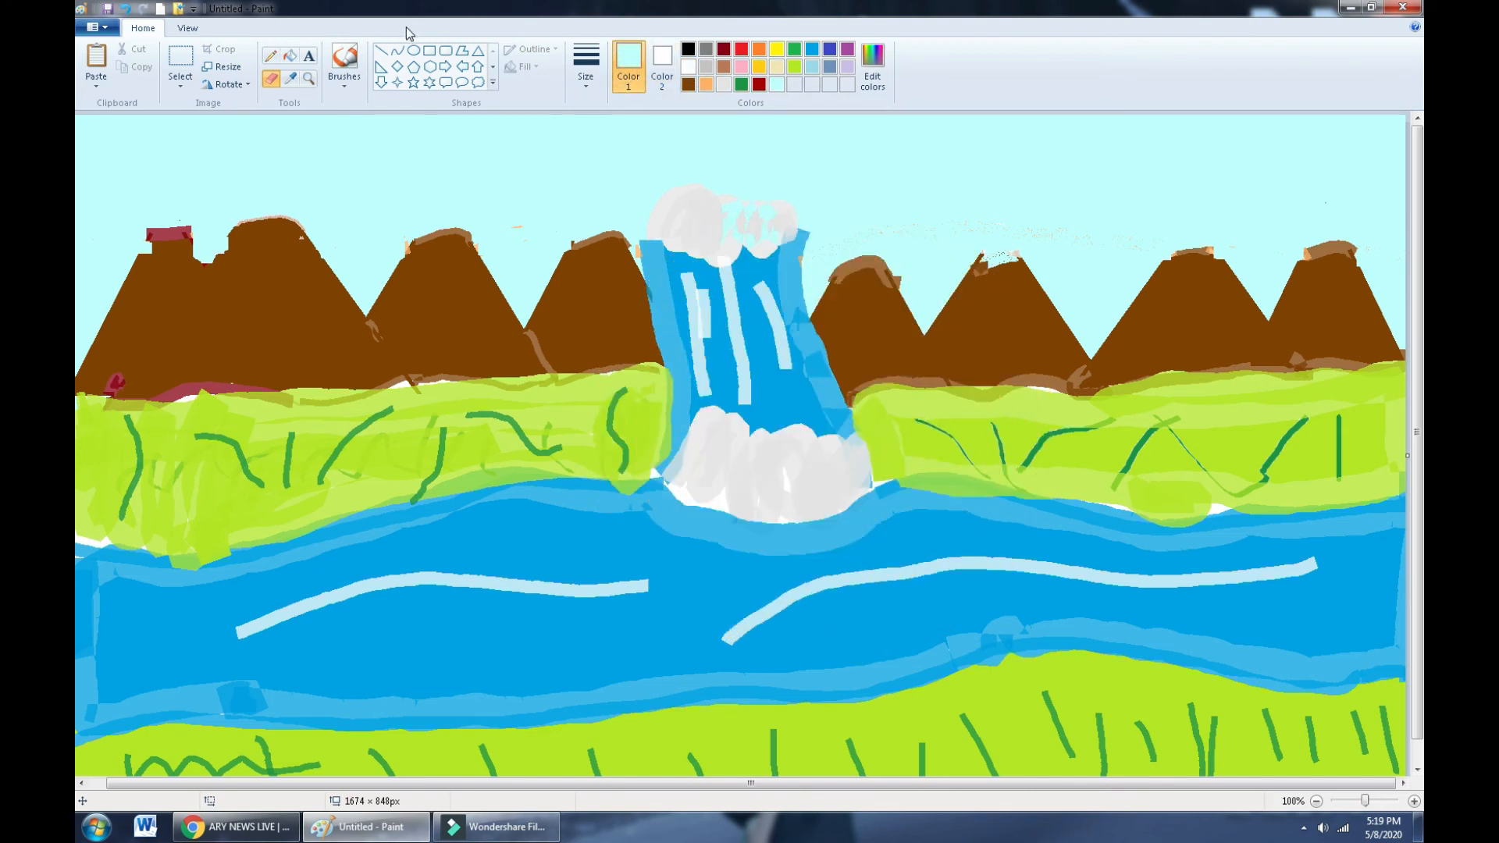
# - Draw a small yellow circle in the sky for the sun
pyautogui.click(414, 50)
pyautogui.moveTo(1054, 149); pyautogui.dragTo(1138, 226)
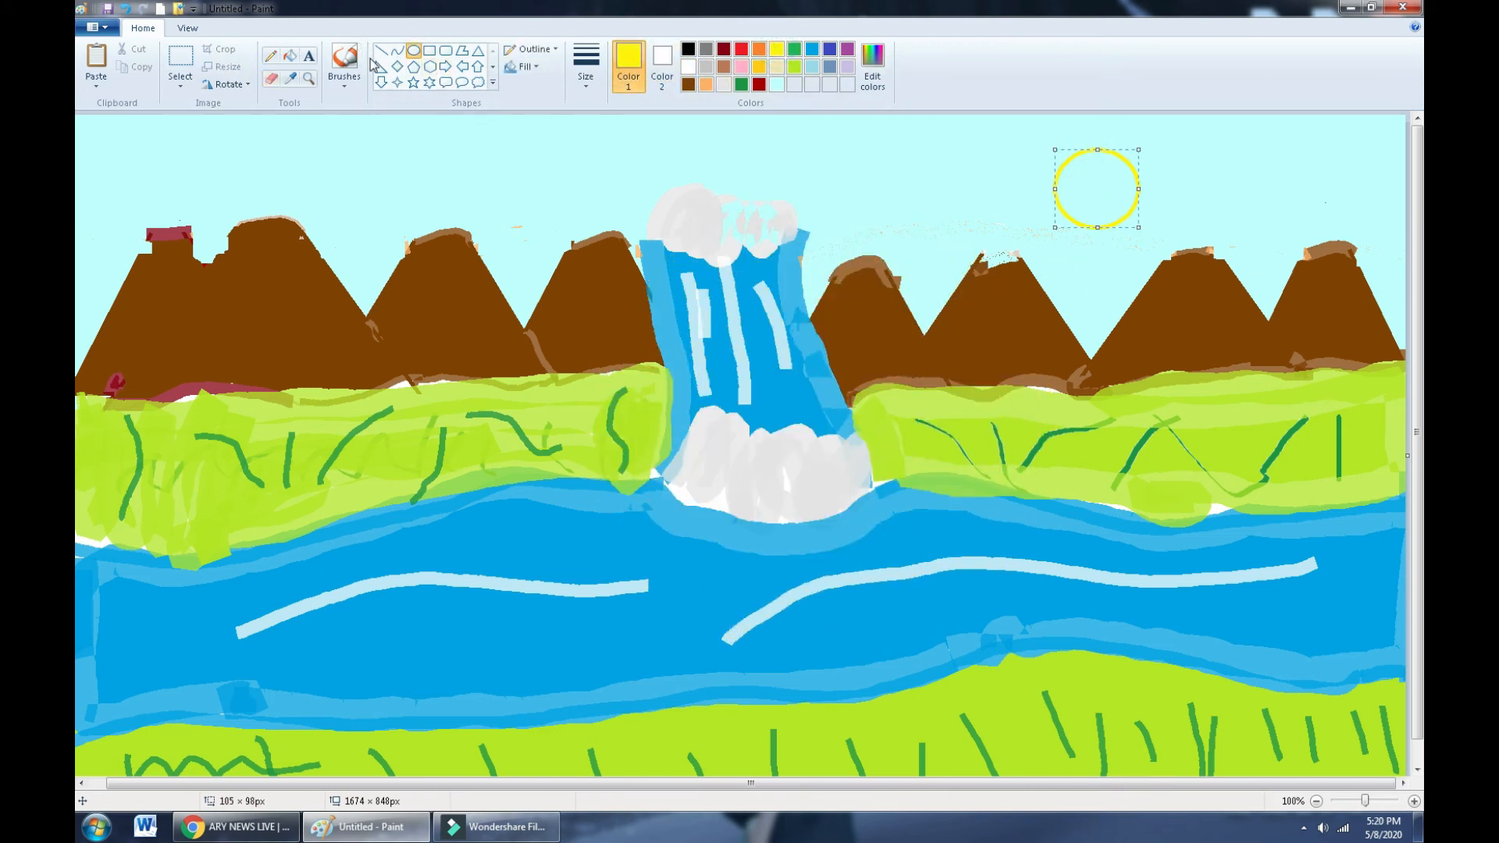
pyautogui.click(344, 78)
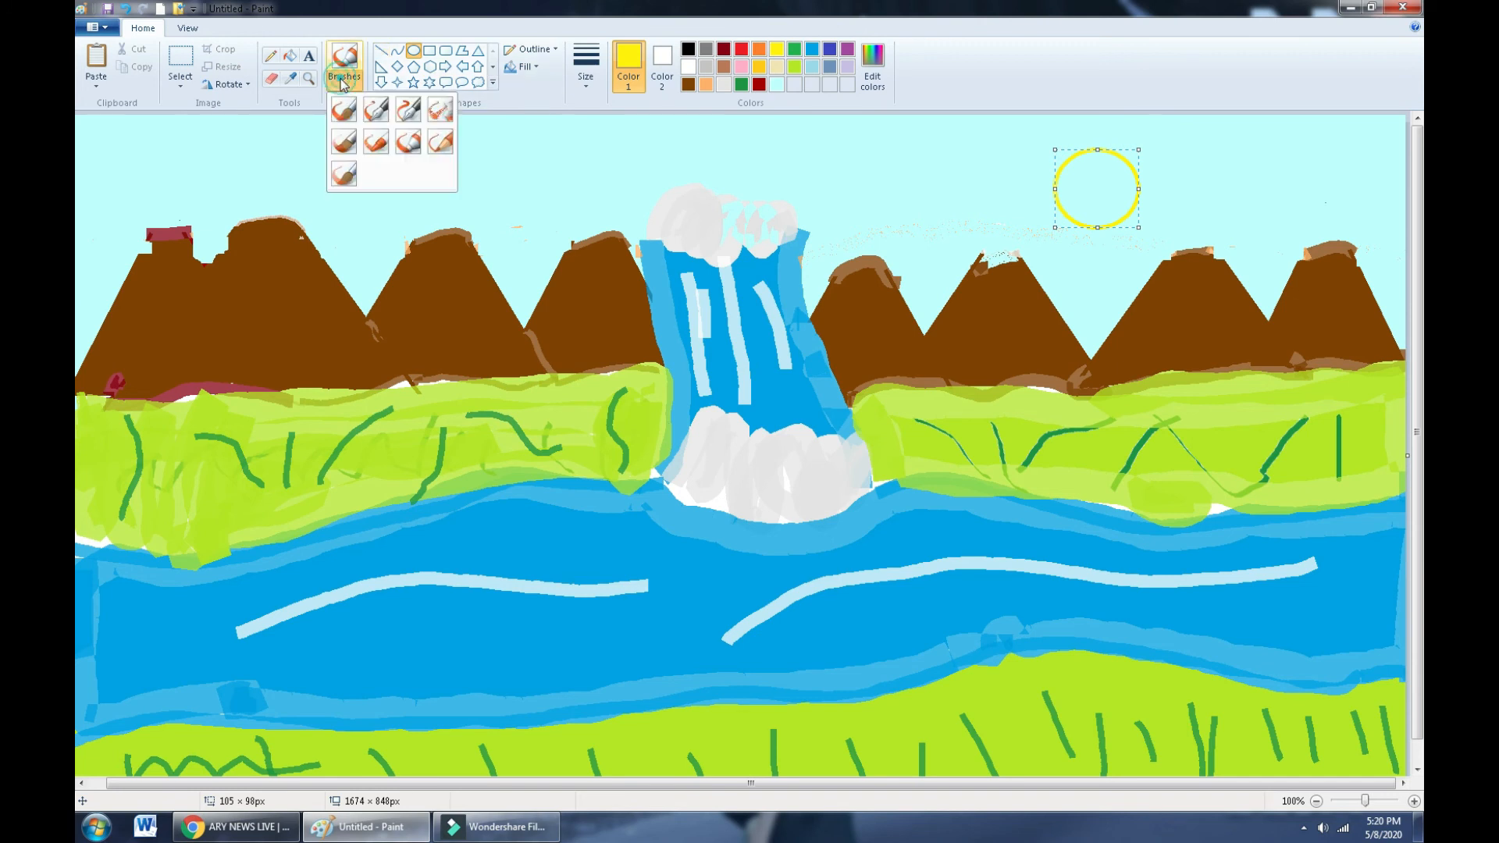
pyautogui.click(405, 145)
# - Mix a pale salmon from orange and draw star-shaped rays around the sun
pyautogui.click(872, 67)
pyautogui.click(606, 356)
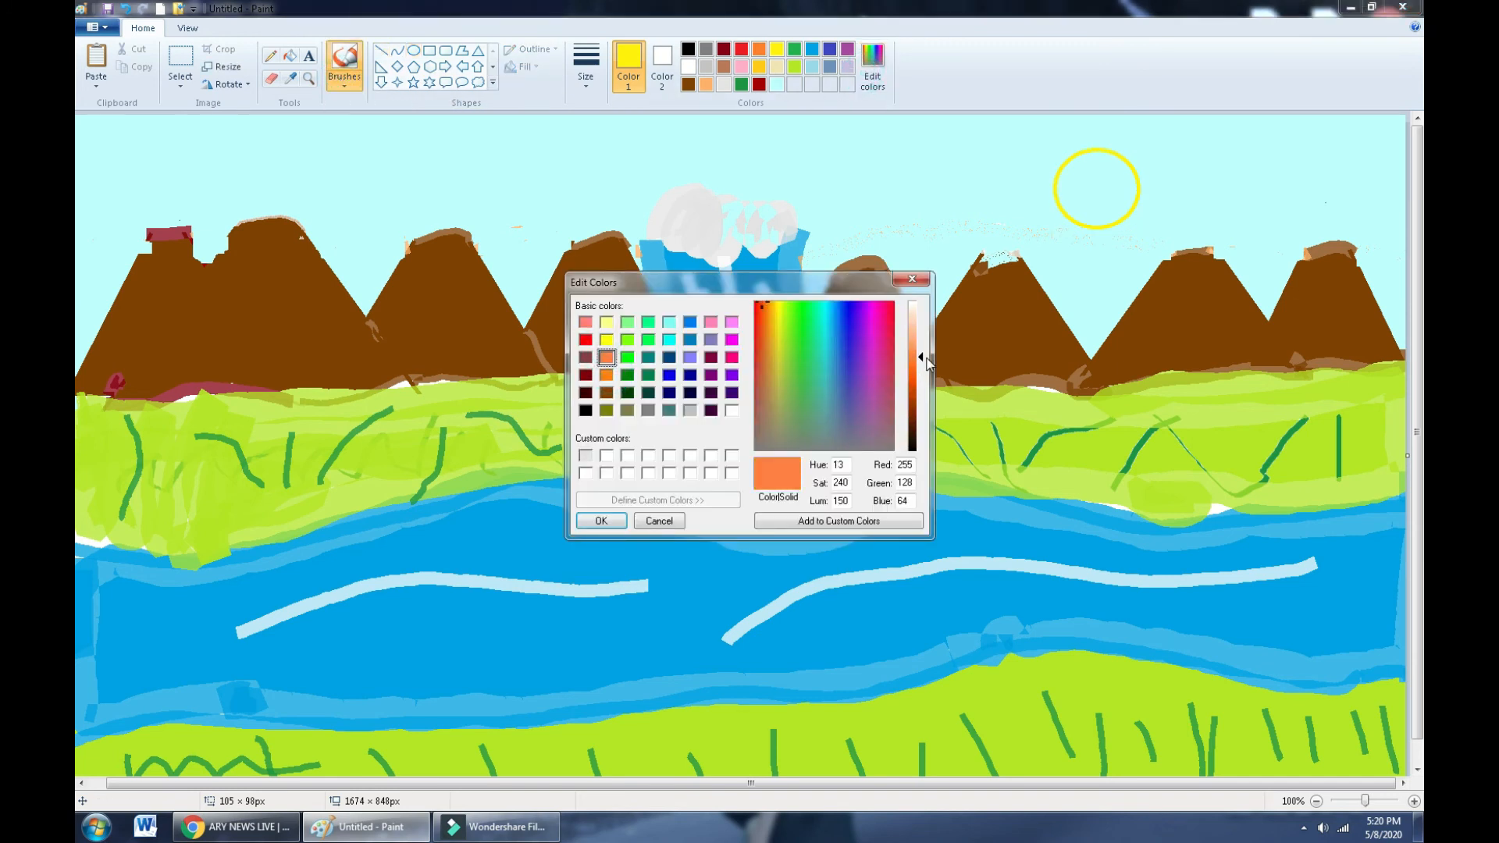
pyautogui.moveTo(927, 363); pyautogui.dragTo(921, 344)
pyautogui.click(616, 522)
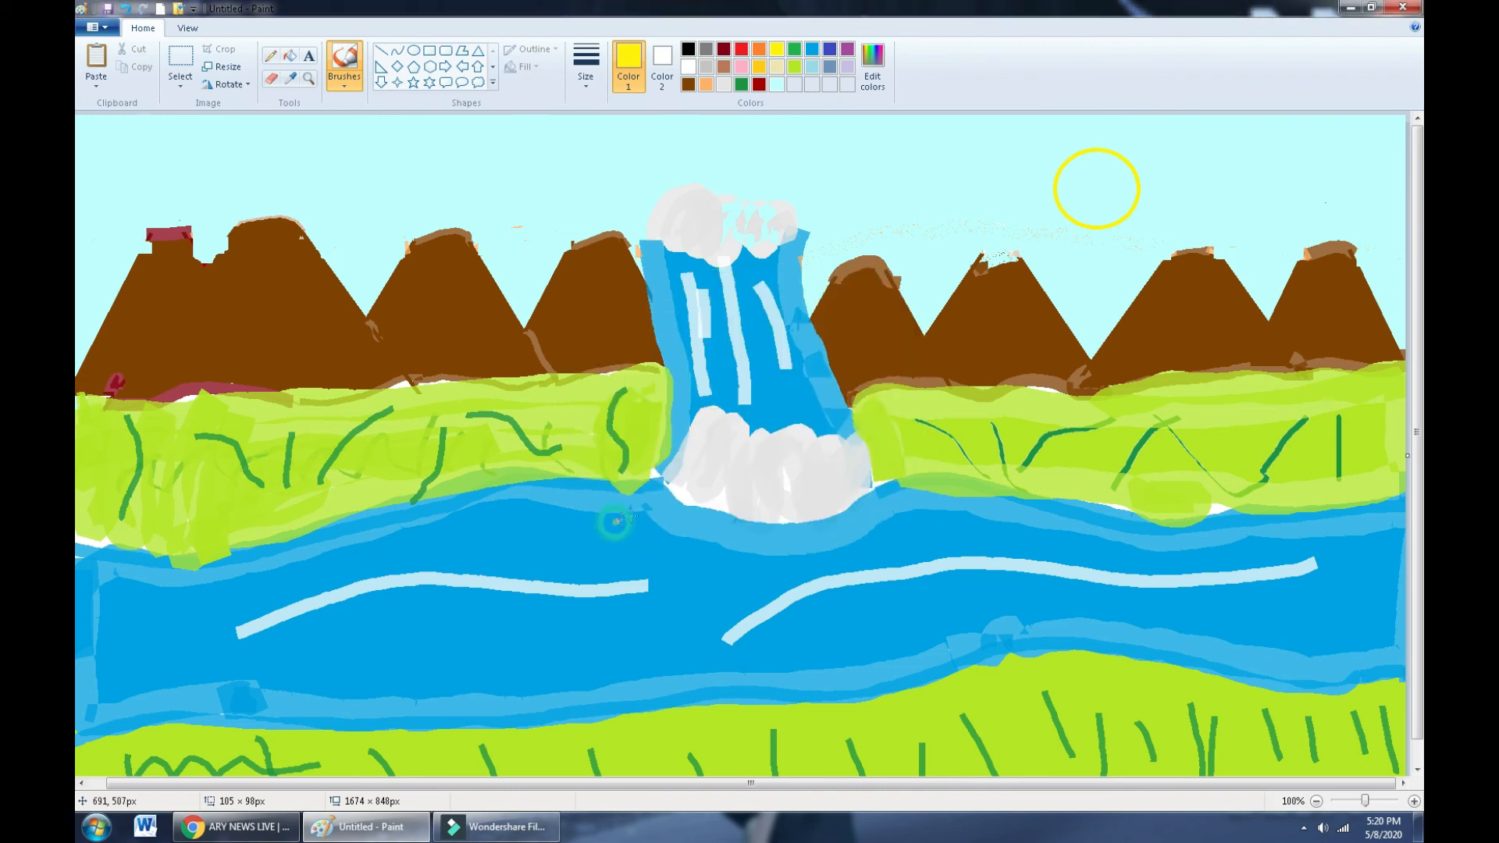
pyautogui.moveTo(1156, 148)
pyautogui.mouseDown()
pyautogui.moveTo(1216, 171)
pyautogui.moveTo(1177, 227)
pyautogui.moveTo(1204, 236)
pyautogui.moveTo(1094, 271)
pyautogui.moveTo(1067, 238)
pyautogui.moveTo(971, 247)
pyautogui.moveTo(1020, 168)
pyautogui.moveTo(1003, 104)
pyautogui.moveTo(1067, 129)
pyautogui.moveTo(1184, 90)
pyautogui.mouseUp()
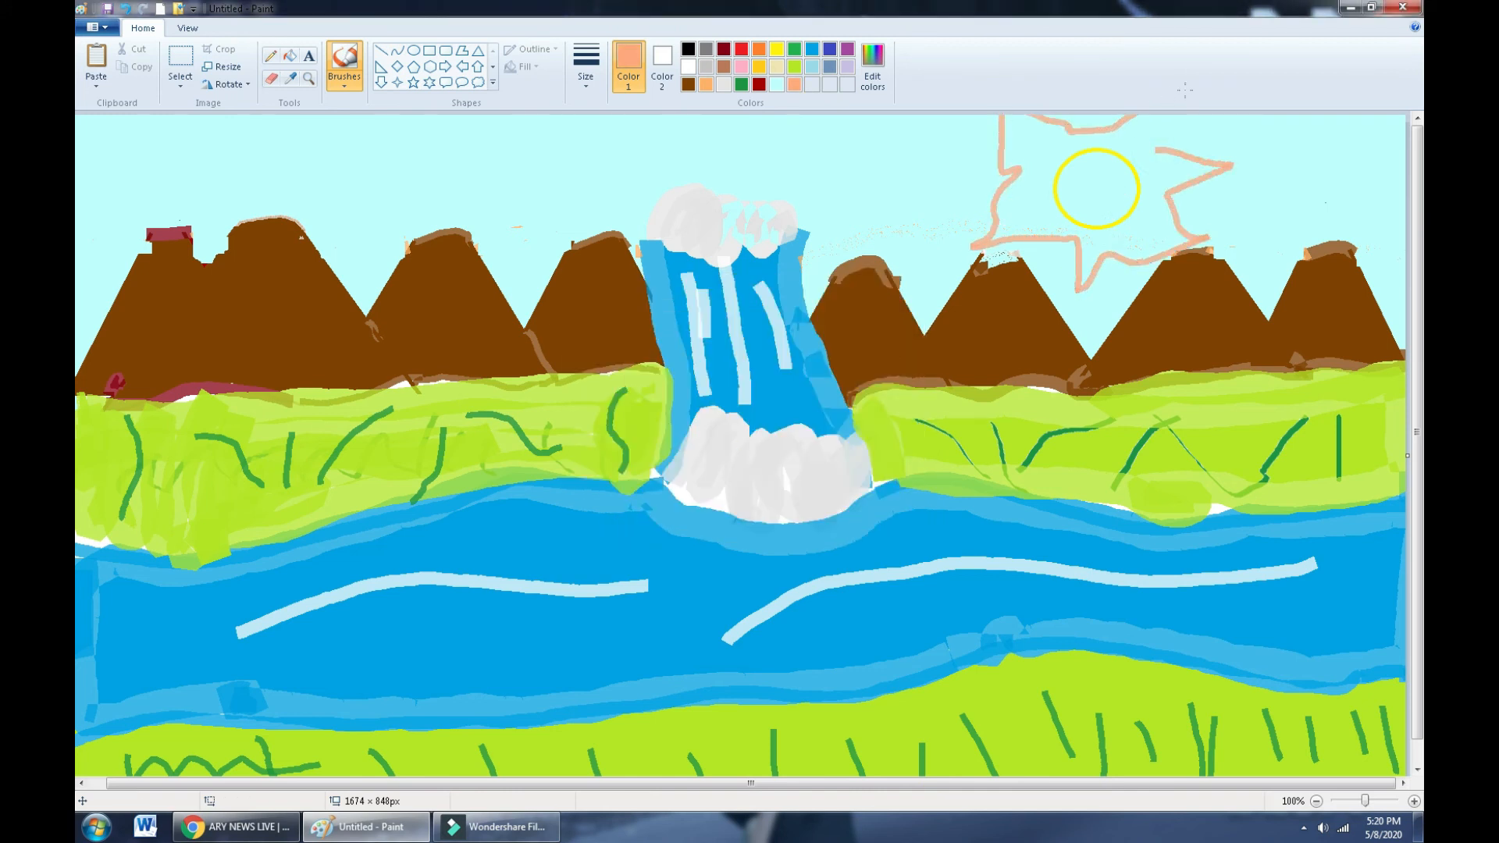
# - Fill the sun's rays salmon and its circle solid yellow
pyautogui.click(290, 56)
pyautogui.click(1047, 160)
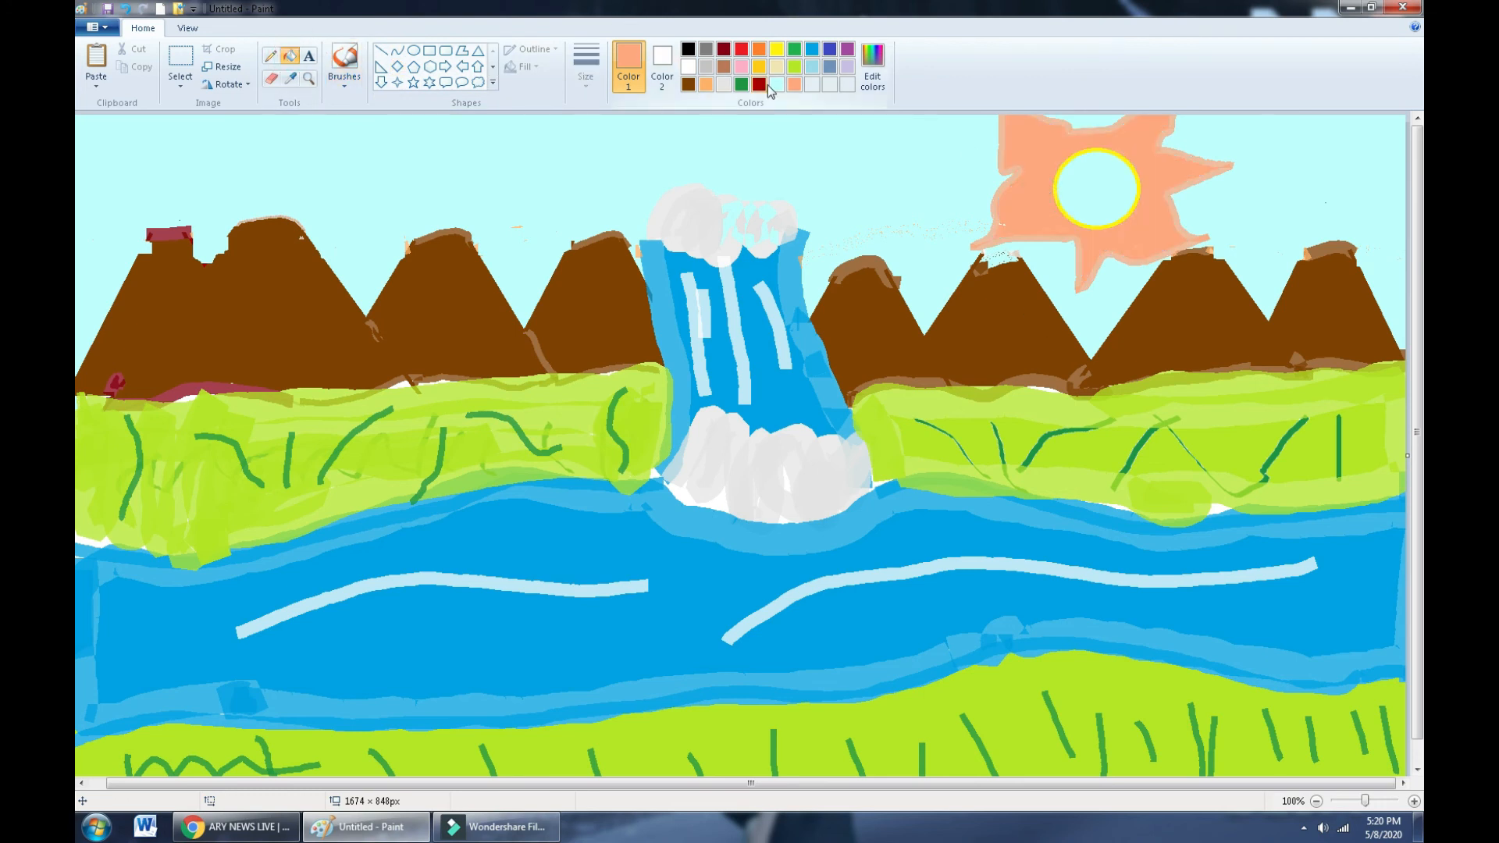
pyautogui.click(776, 49)
pyautogui.click(1097, 187)
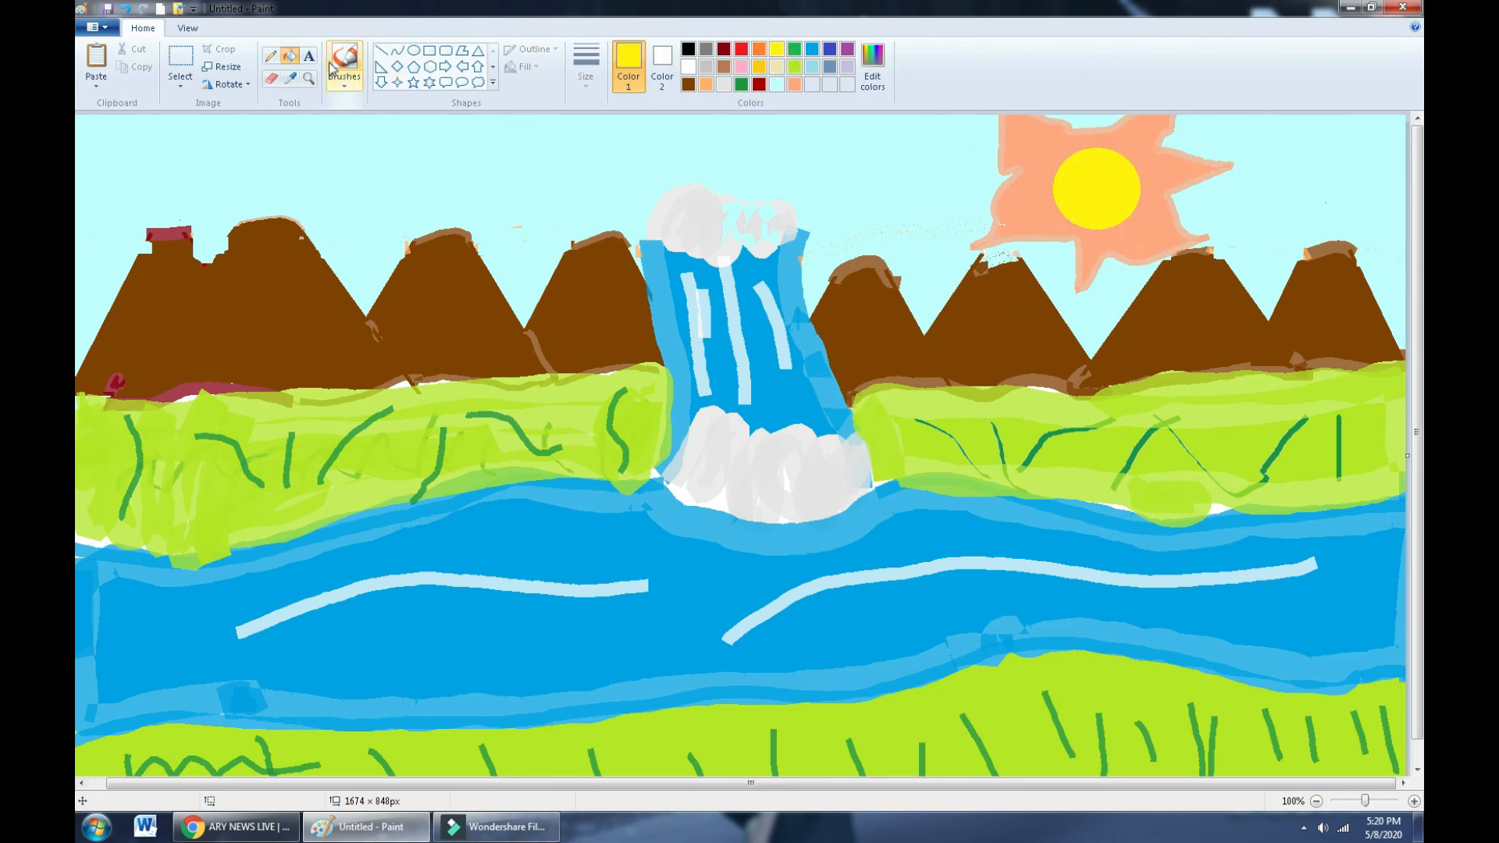
# - Draw a white cloud outline at the top left of the sky
pyautogui.click(478, 82)
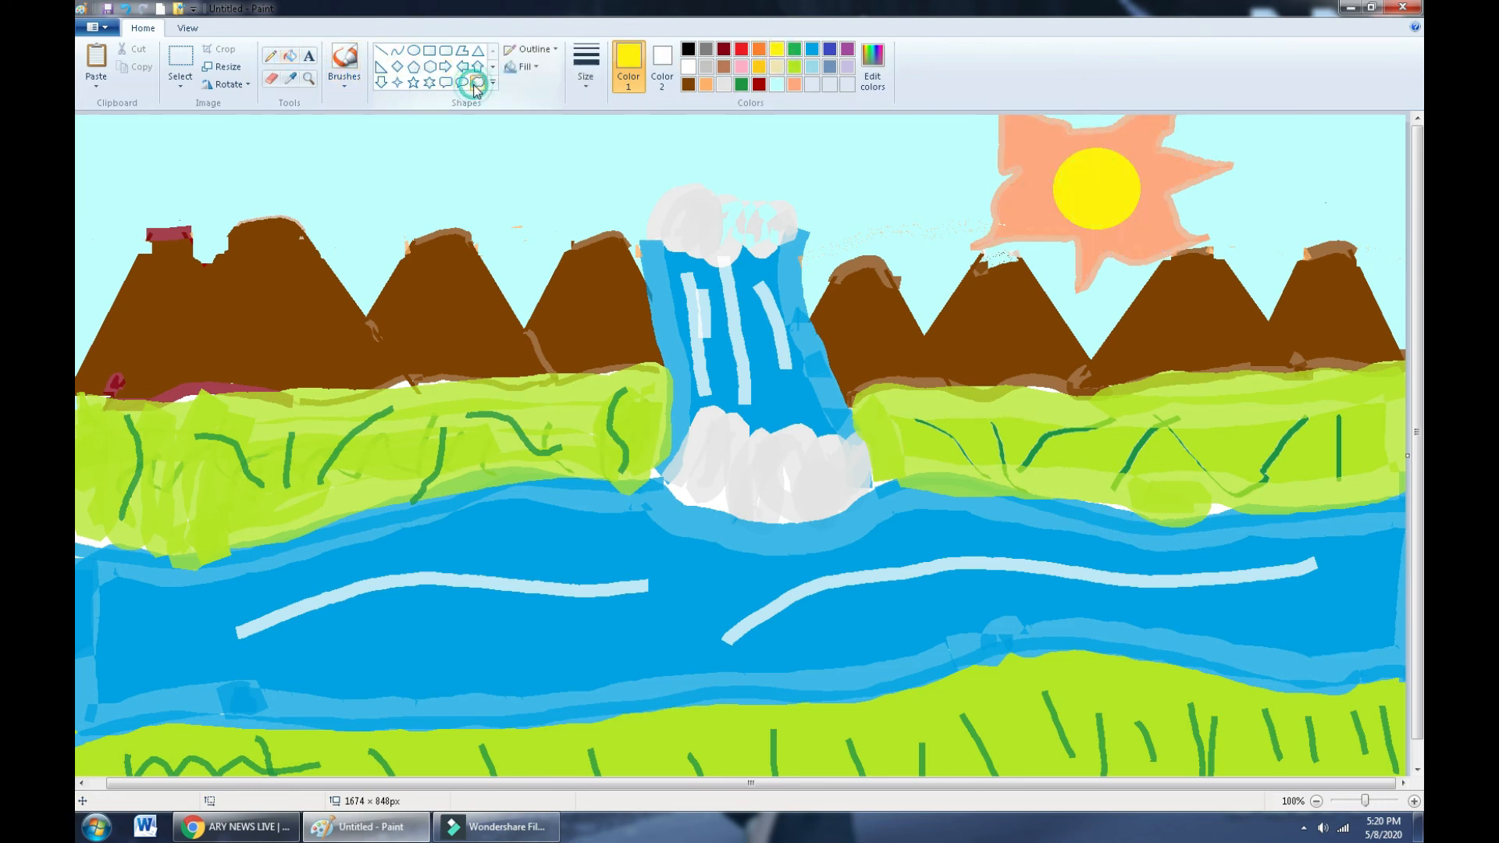
pyautogui.click(688, 66)
pyautogui.moveTo(259, 138)
pyautogui.mouseDown()
pyautogui.moveTo(406, 209)
pyautogui.moveTo(390, 178)
pyautogui.moveTo(379, 193)
pyautogui.mouseUp()
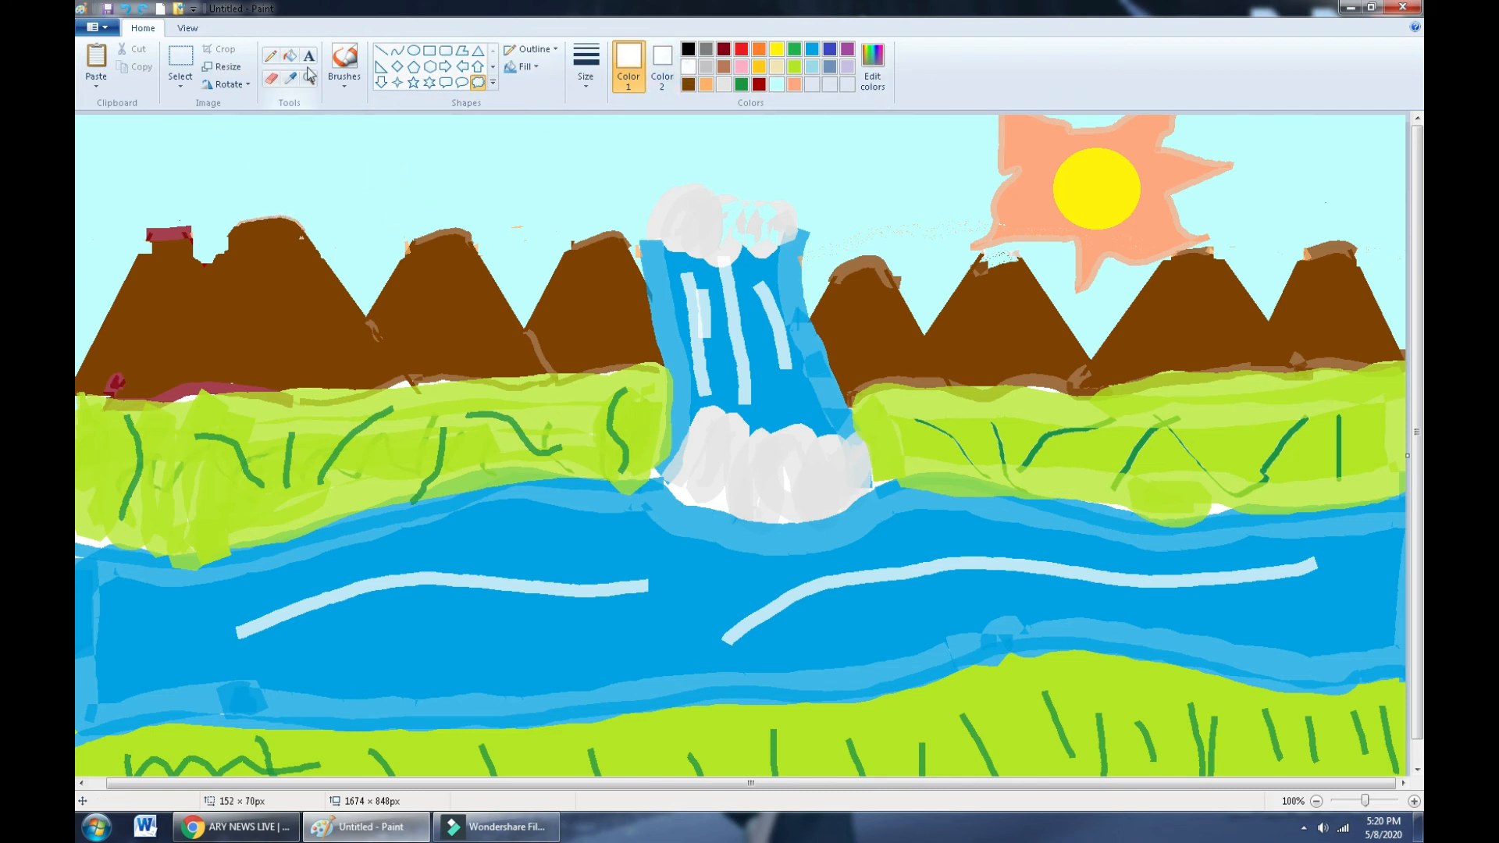
# - Choose a soft cloud-style brush at the thickest stroke size
pyautogui.click(344, 78)
pyautogui.click(416, 154)
pyautogui.click(578, 82)
pyautogui.click(613, 207)
# - Paint white clouds at the top left, both sides of the waterfall, beside the sun and the right edge
pyautogui.moveTo(279, 143)
pyautogui.mouseDown()
pyautogui.moveTo(310, 127)
pyautogui.moveTo(354, 190)
pyautogui.moveTo(225, 162)
pyautogui.moveTo(307, 136)
pyautogui.mouseUp()
pyautogui.moveTo(546, 167)
pyautogui.mouseDown()
pyautogui.moveTo(455, 148)
pyautogui.moveTo(589, 172)
pyautogui.moveTo(496, 207)
pyautogui.moveTo(431, 195)
pyautogui.moveTo(553, 164)
pyautogui.mouseUp()
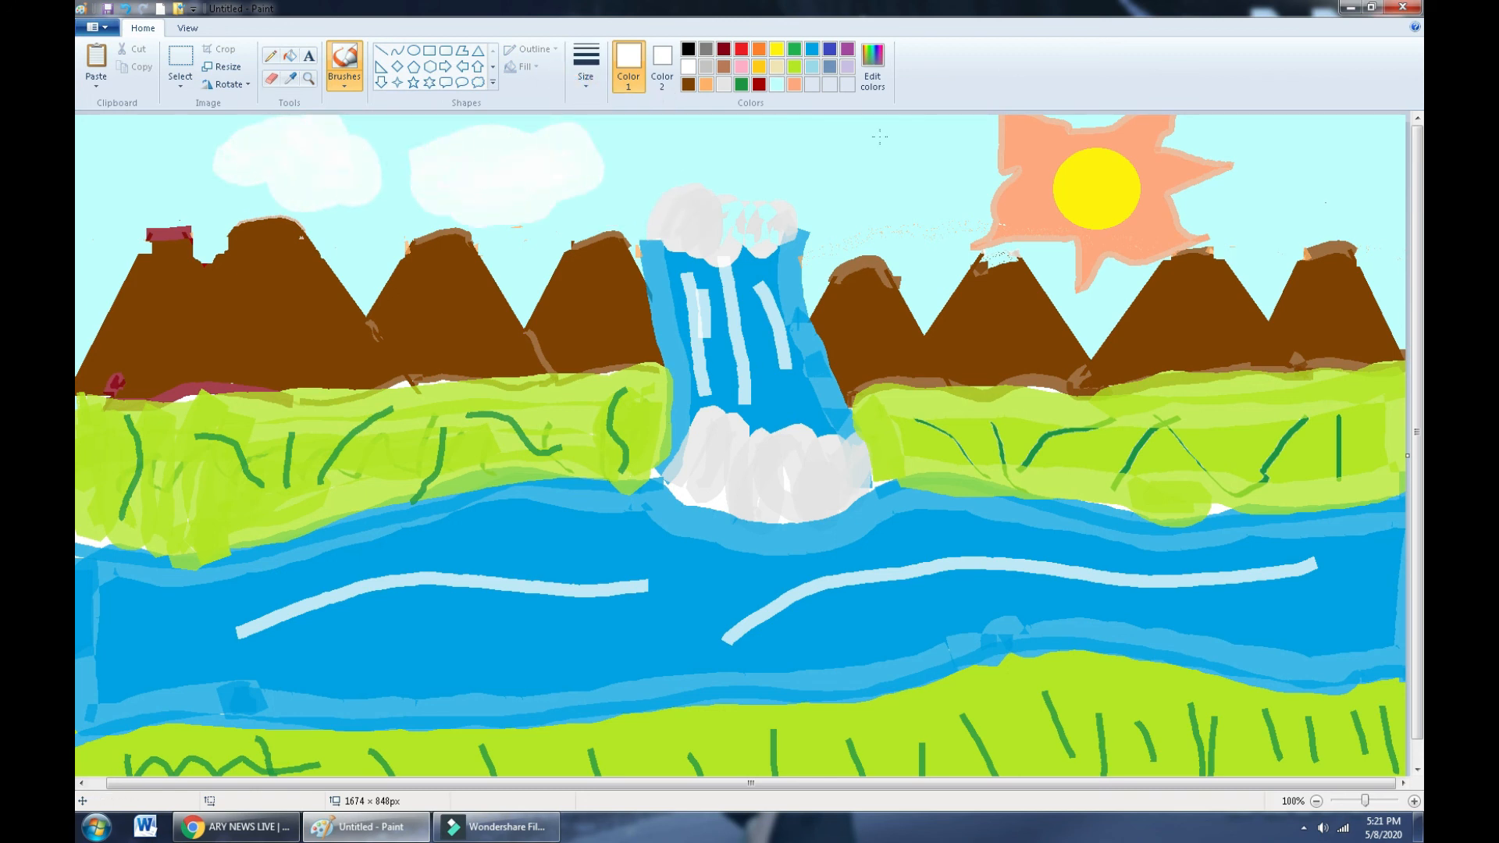
pyautogui.moveTo(880, 136)
pyautogui.mouseDown()
pyautogui.moveTo(973, 178)
pyautogui.moveTo(892, 218)
pyautogui.moveTo(812, 162)
pyautogui.moveTo(857, 179)
pyautogui.moveTo(858, 166)
pyautogui.moveTo(936, 183)
pyautogui.mouseUp()
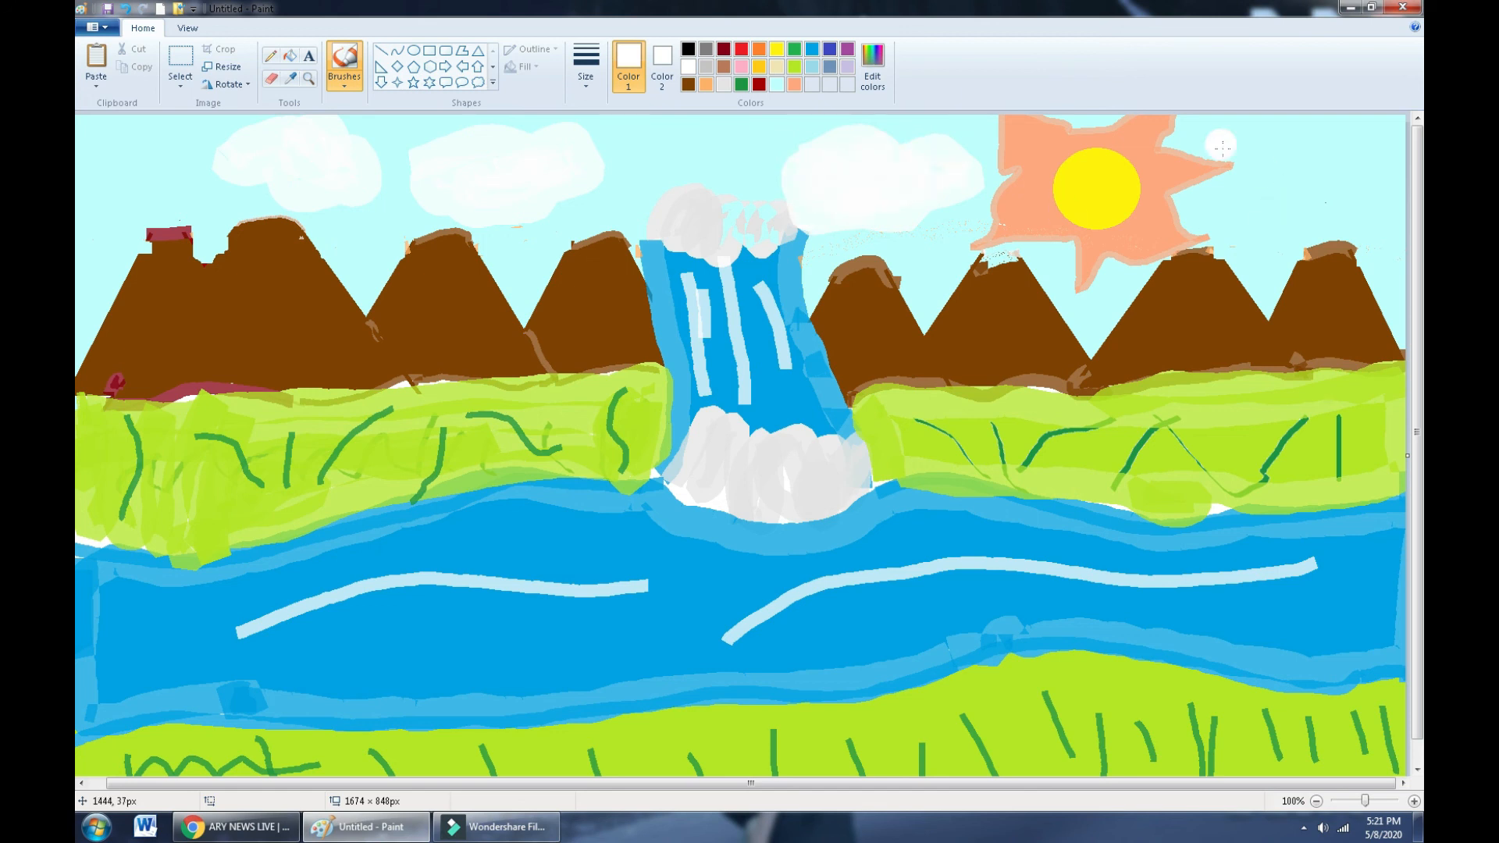
pyautogui.moveTo(1155, 190)
pyautogui.mouseDown()
pyautogui.moveTo(1257, 163)
pyautogui.moveTo(1226, 228)
pyautogui.moveTo(1164, 192)
pyautogui.moveTo(1165, 170)
pyautogui.moveTo(1187, 218)
pyautogui.moveTo(1170, 196)
pyautogui.moveTo(1178, 173)
pyautogui.moveTo(1243, 175)
pyautogui.moveTo(1203, 188)
pyautogui.mouseUp()
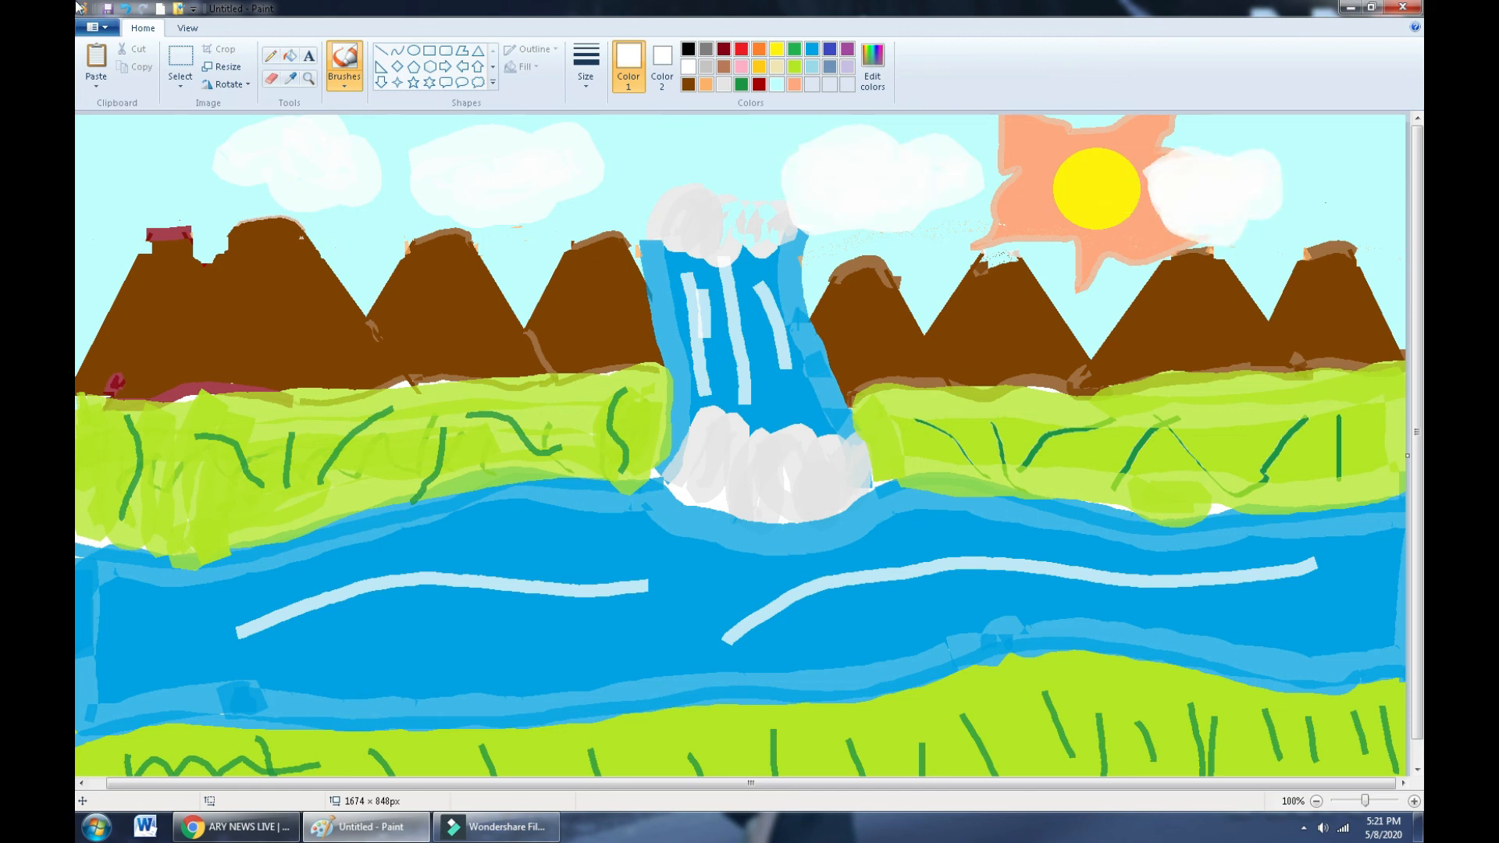
pyautogui.moveTo(1385, 160)
pyautogui.mouseDown()
pyautogui.moveTo(1329, 204)
pyautogui.moveTo(1408, 237)
pyautogui.moveTo(1390, 209)
pyautogui.moveTo(1396, 161)
pyautogui.mouseUp()
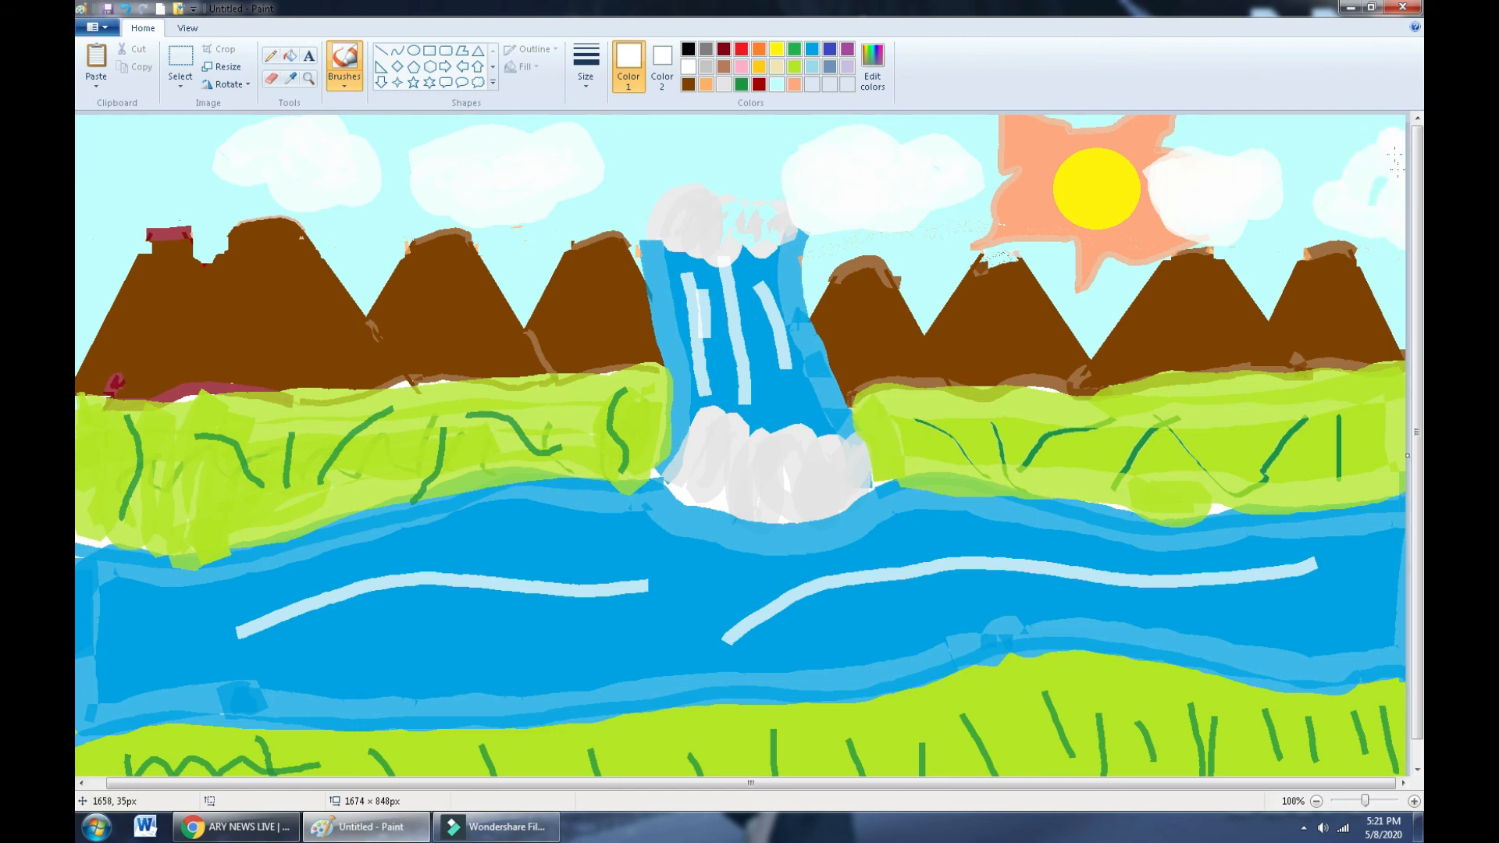
pyautogui.moveTo(99, 156)
pyautogui.mouseDown()
pyautogui.moveTo(83, 234)
pyautogui.moveTo(85, 176)
pyautogui.moveTo(77, 259)
pyautogui.mouseUp()
pyautogui.moveTo(155, 152)
pyautogui.mouseDown()
pyautogui.moveTo(192, 176)
pyautogui.moveTo(163, 178)
pyautogui.mouseUp()
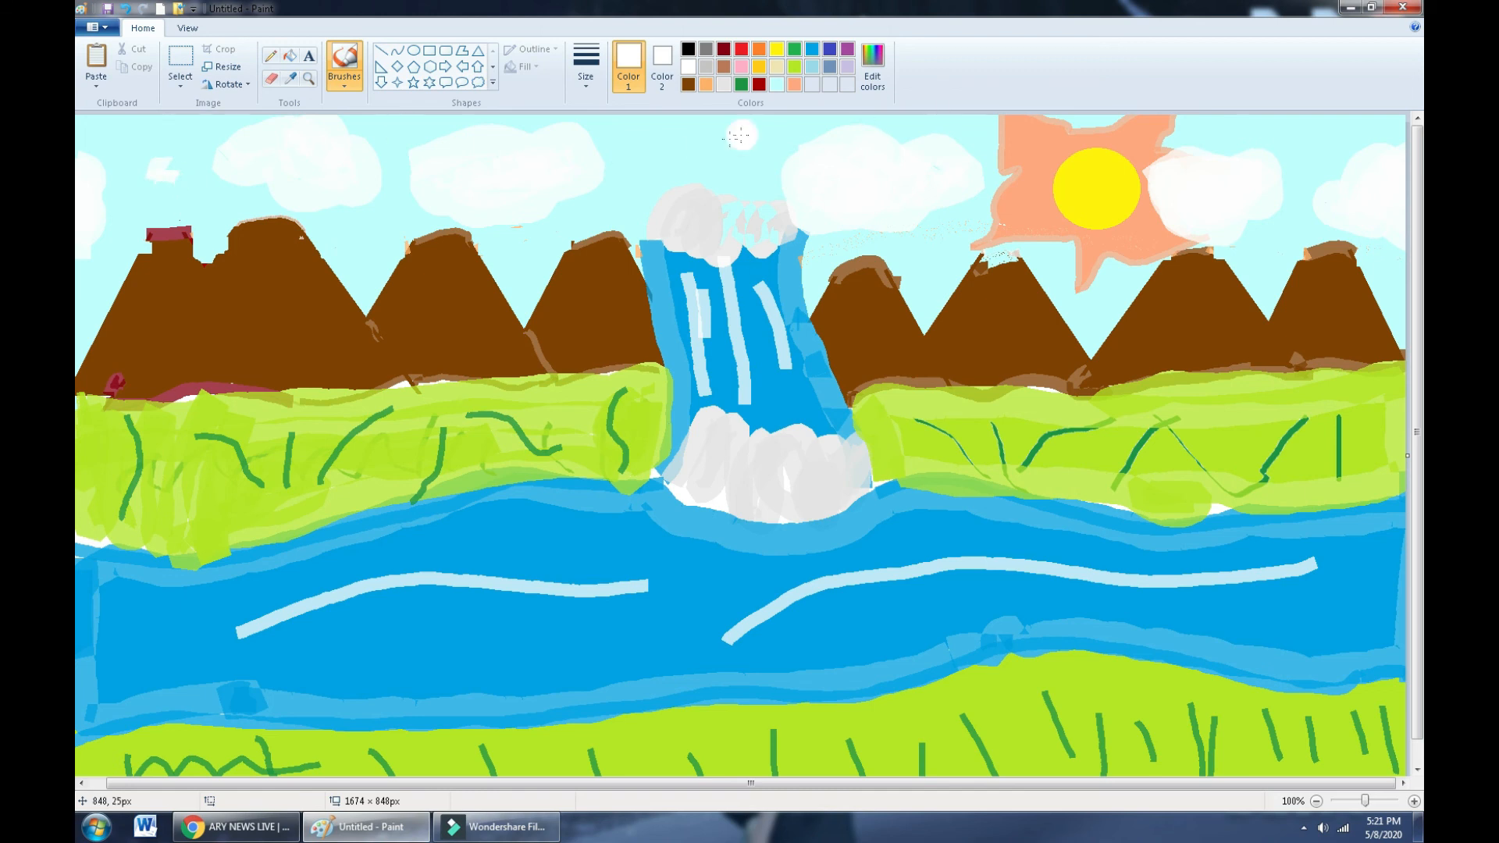
pyautogui.moveTo(691, 142); pyautogui.dragTo(669, 163)
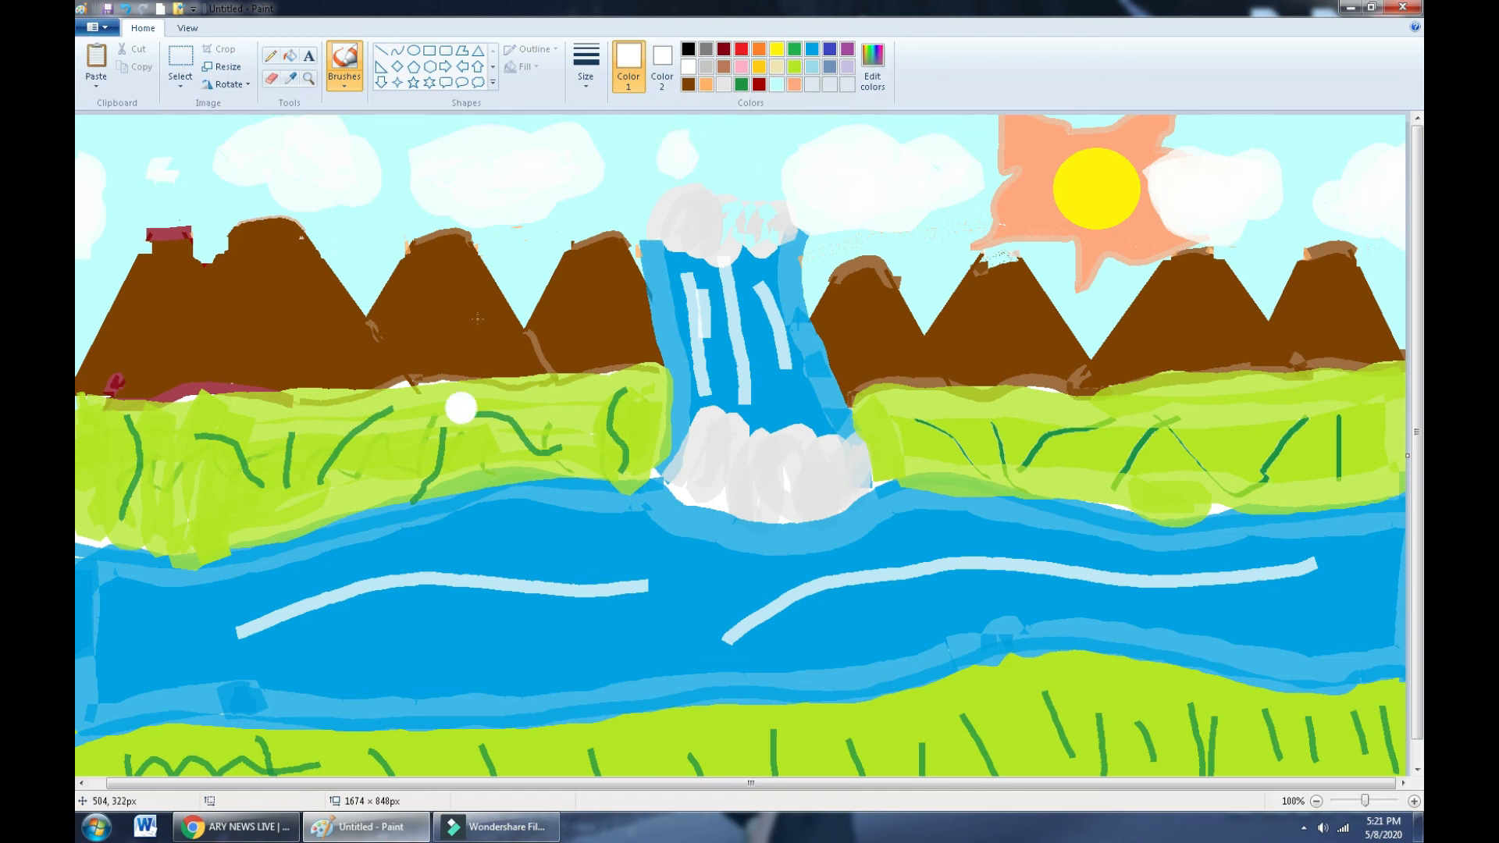
pyautogui.click(795, 50)
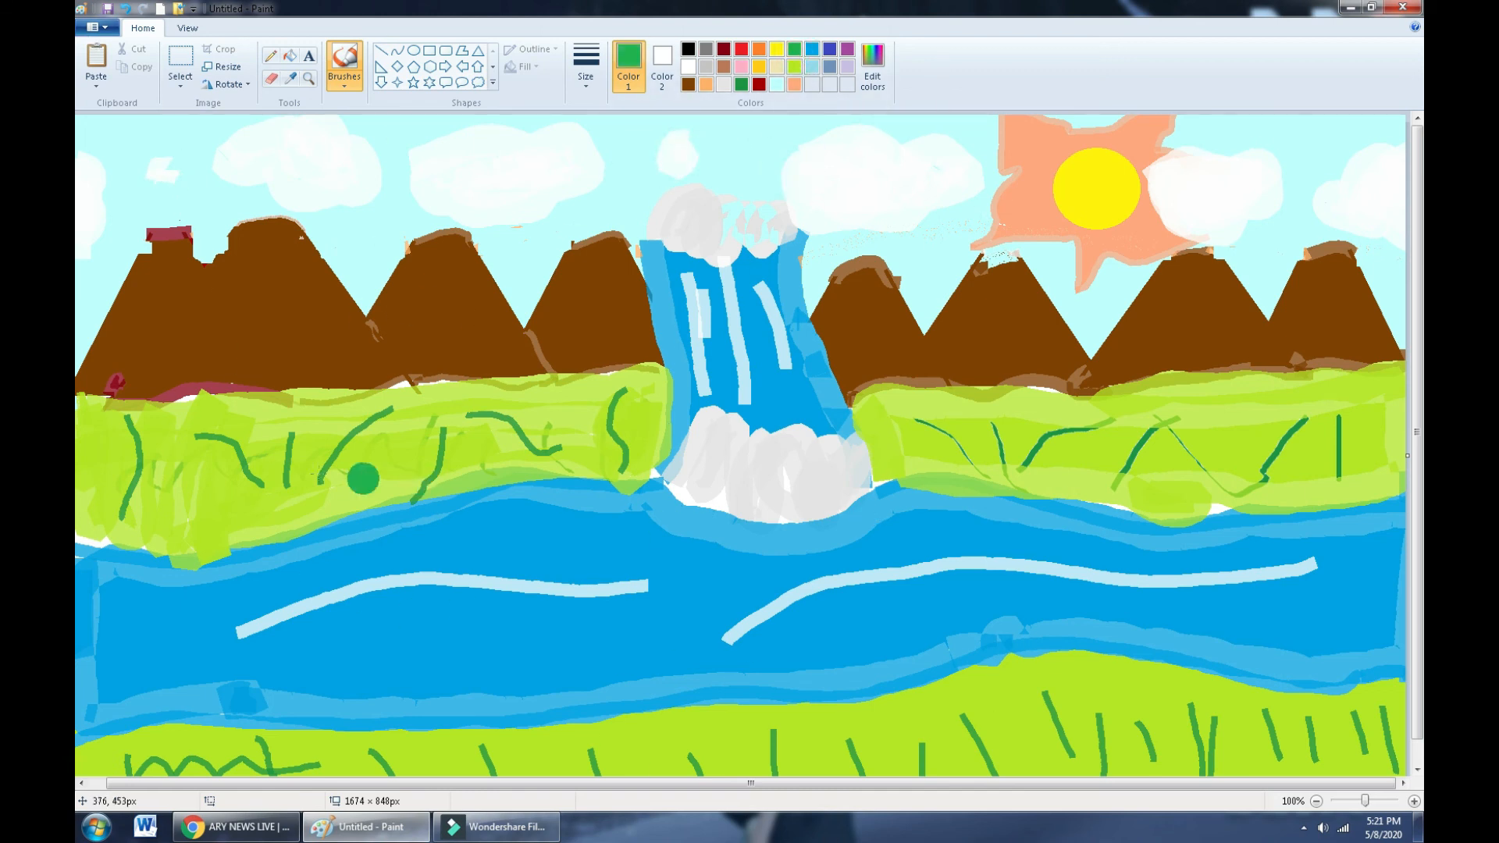
pyautogui.click(309, 56)
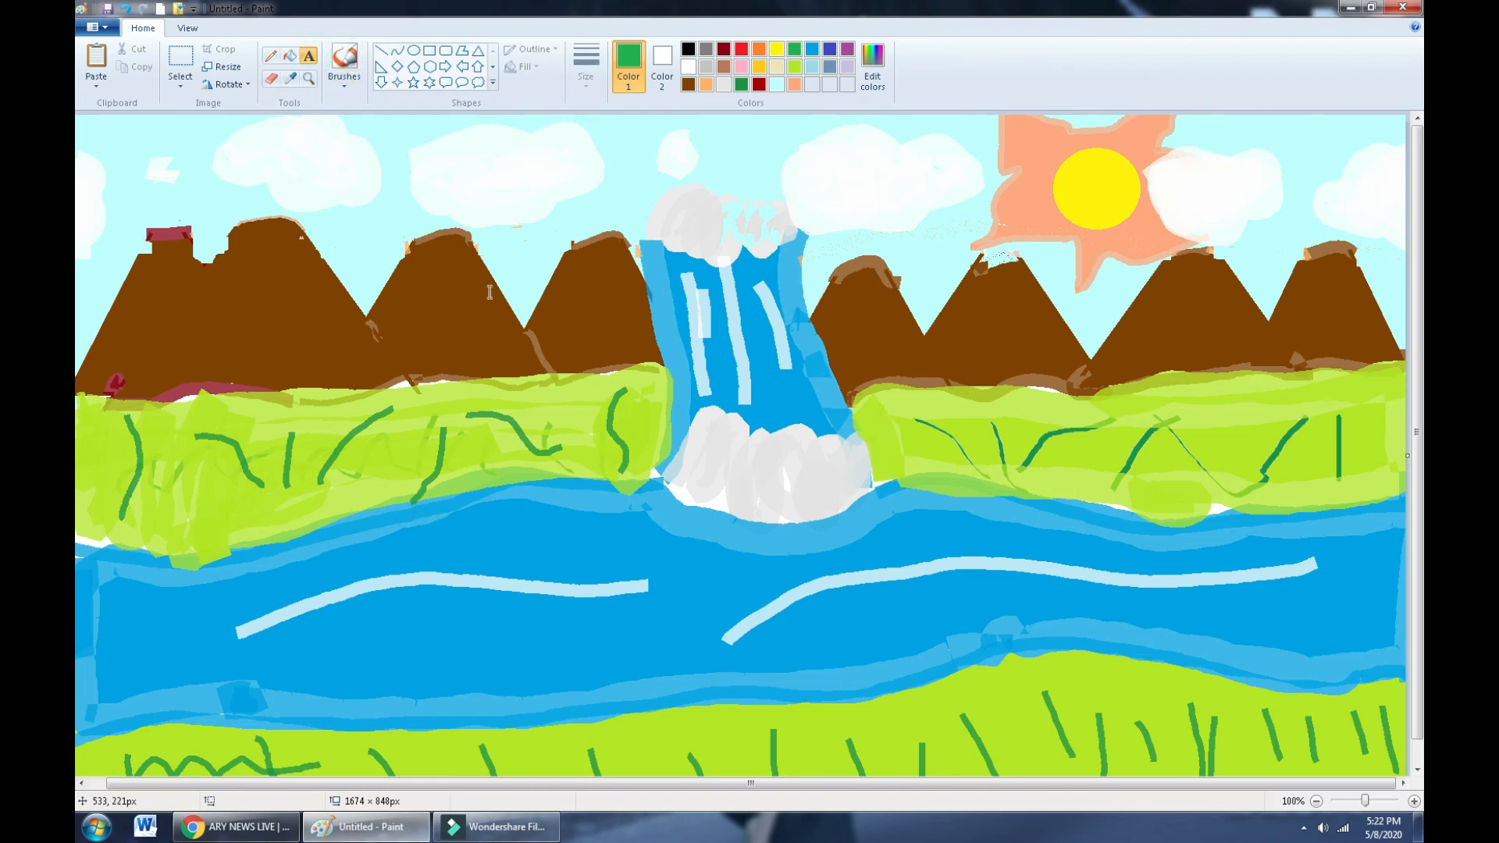
# - Draw a text box over the river and set font size 28, trying white then orange
pyautogui.moveTo(337, 594); pyautogui.dragTo(1052, 610)
pyautogui.moveTo(1132, 728); pyautogui.dragTo(1133, 730)
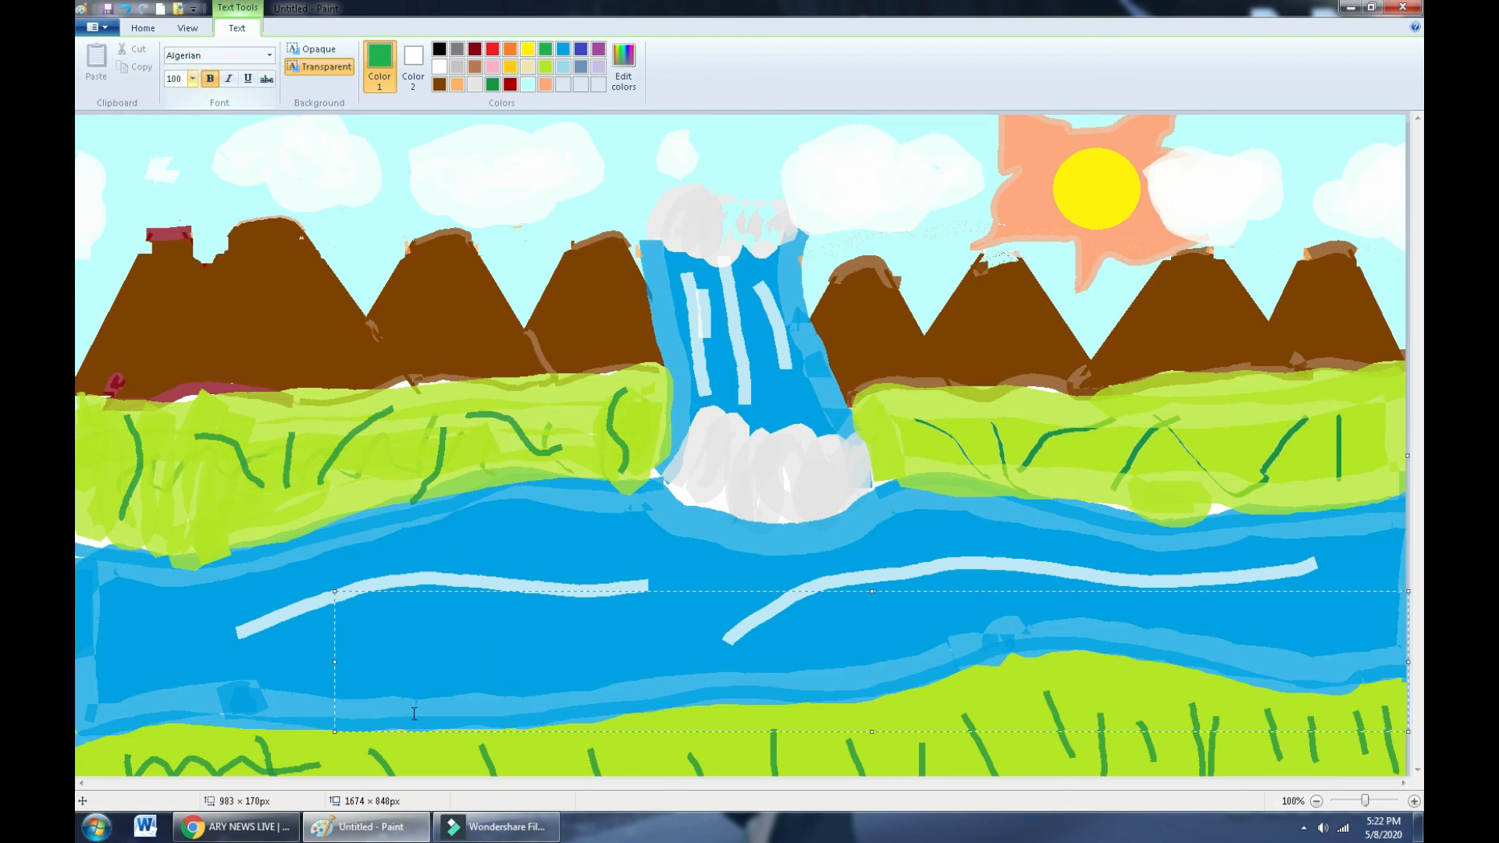
pyautogui.click(439, 67)
pyautogui.click(192, 78)
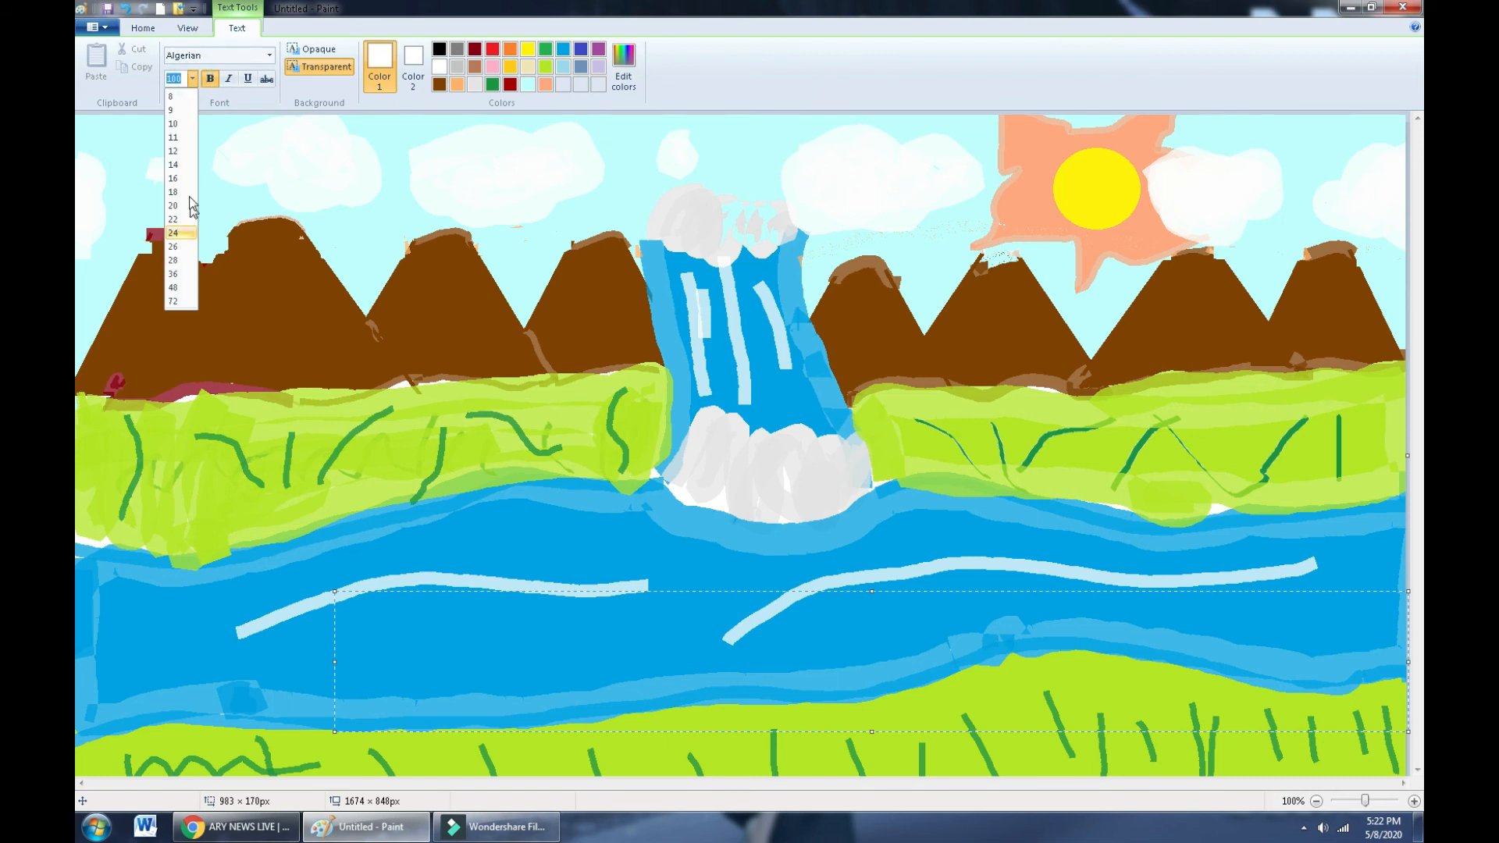
pyautogui.click(178, 260)
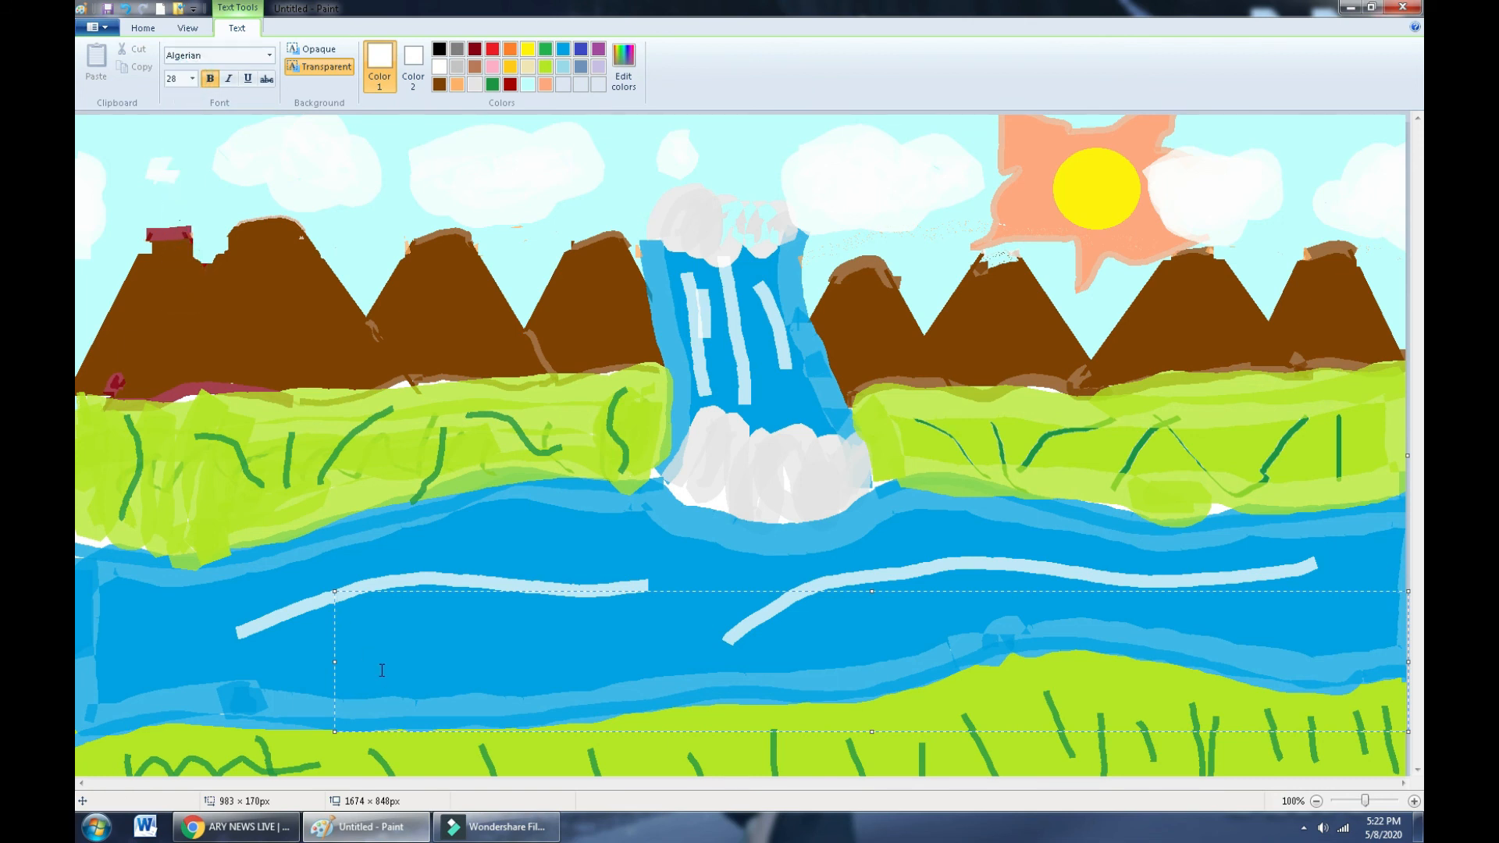
pyautogui.click(509, 49)
# - Over the left mountains, type the white title: the artist's name followed by 'S SENERY'
pyautogui.click(350, 181)
pyautogui.moveTo(376, 178); pyautogui.dragTo(1077, 278)
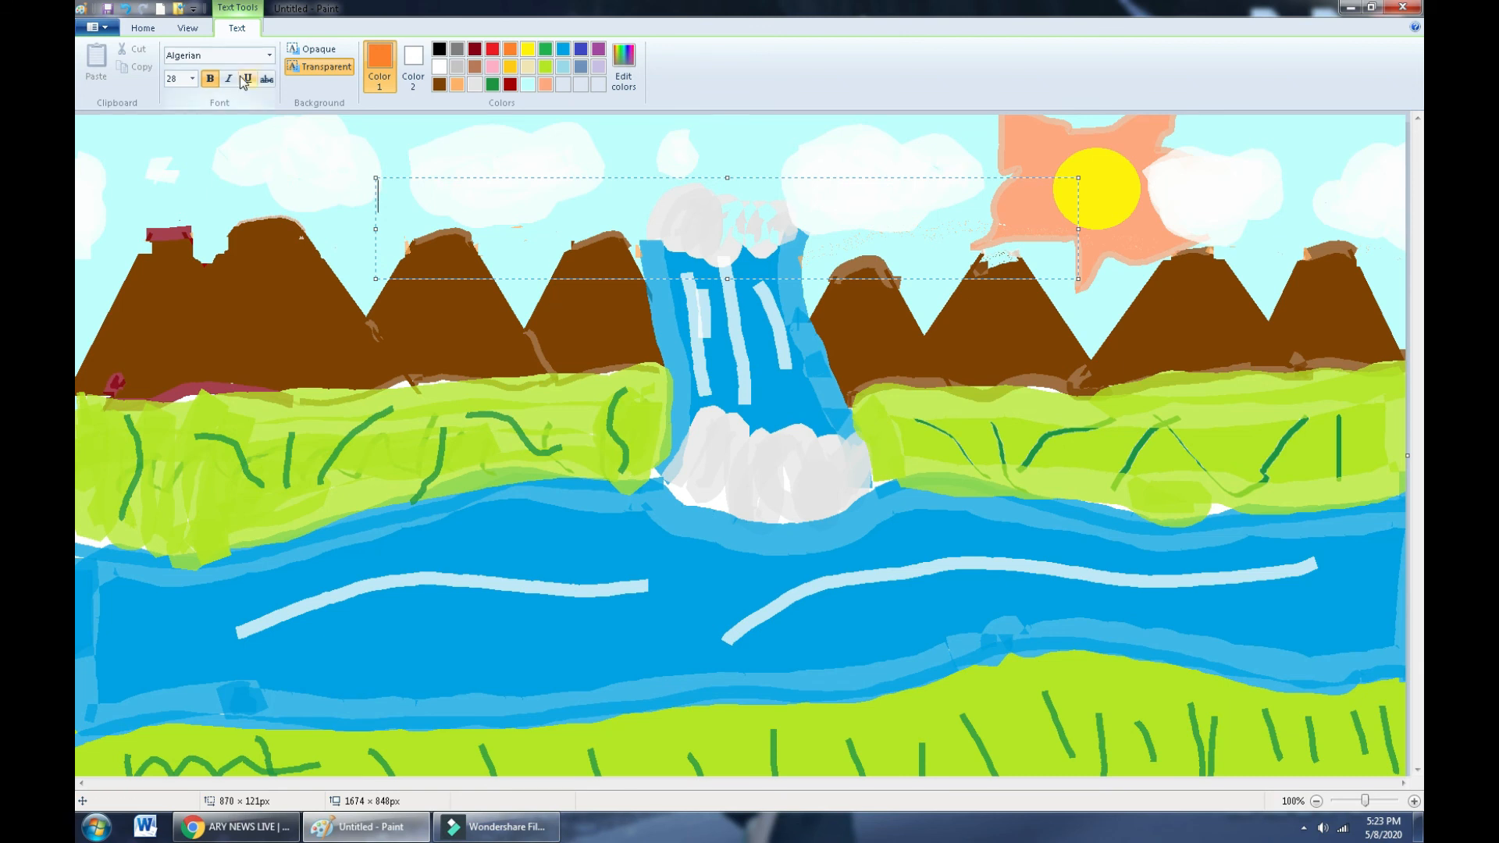
pyautogui.click(255, 457)
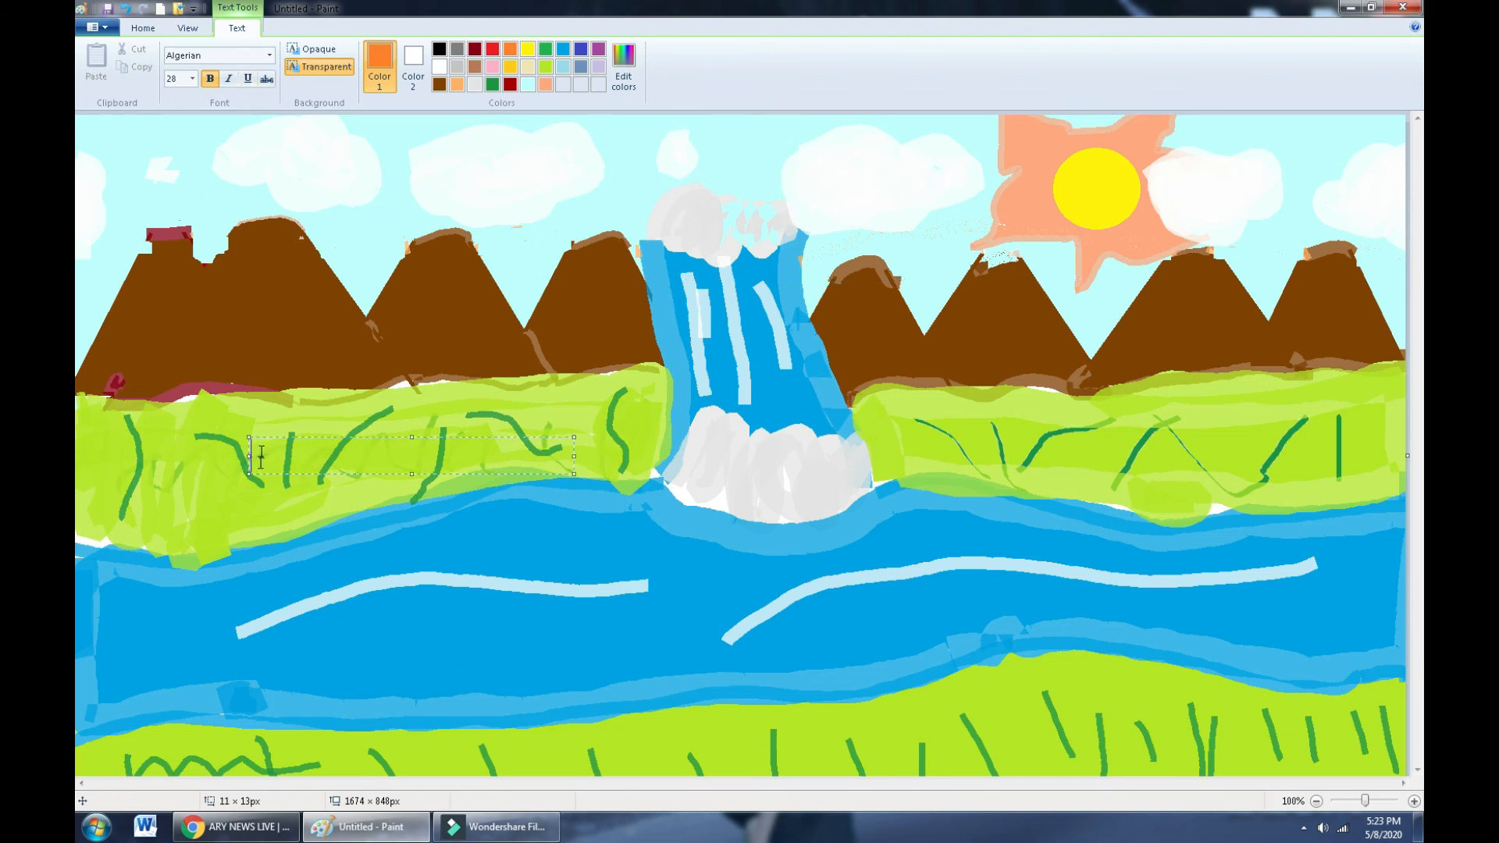
pyautogui.moveTo(171, 297); pyautogui.dragTo(309, 349)
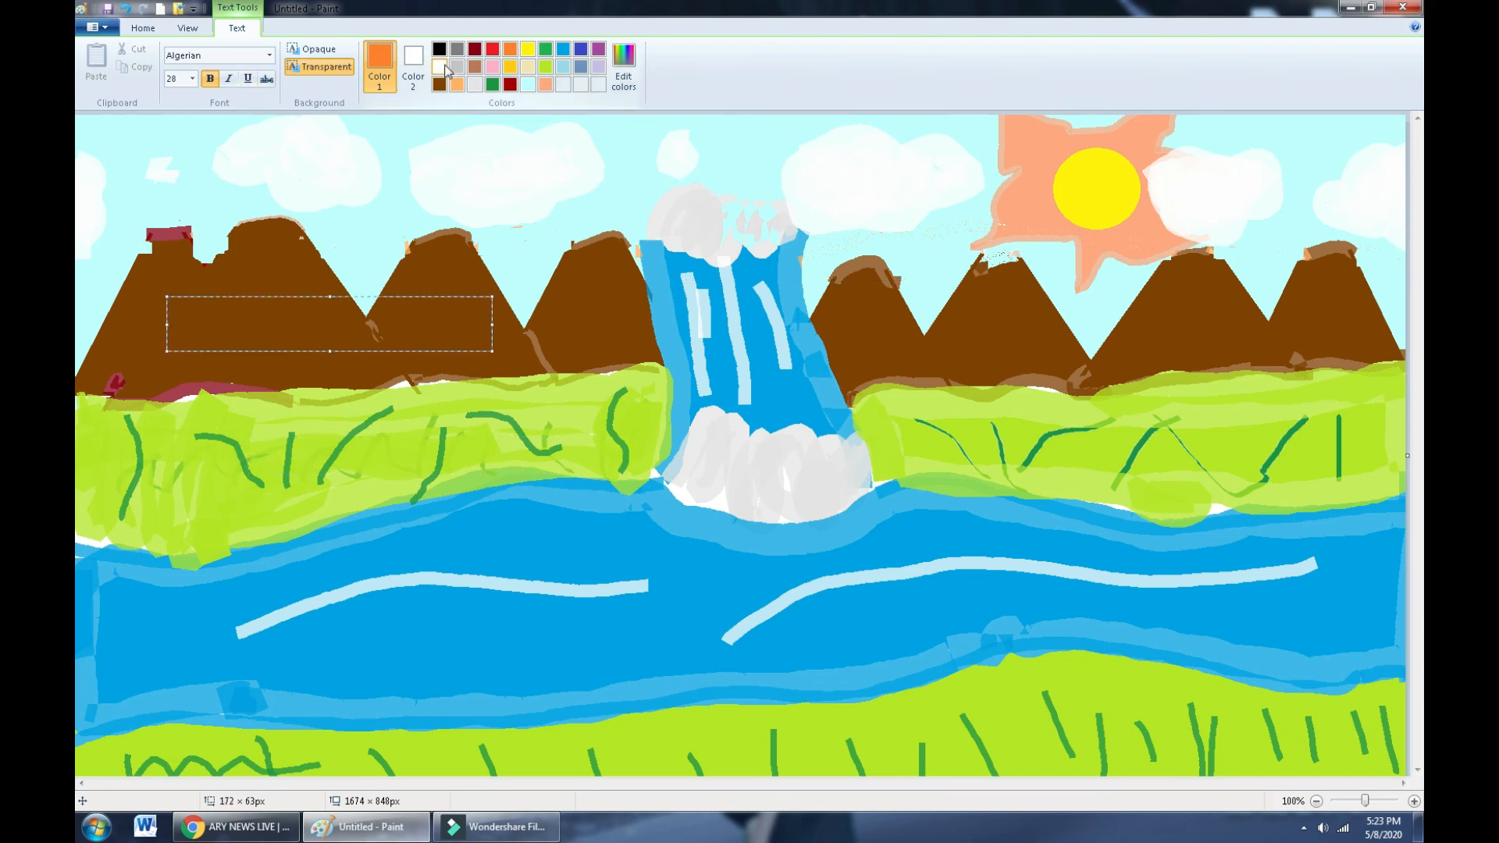
pyautogui.click(440, 67)
pyautogui.write('SAWERA')
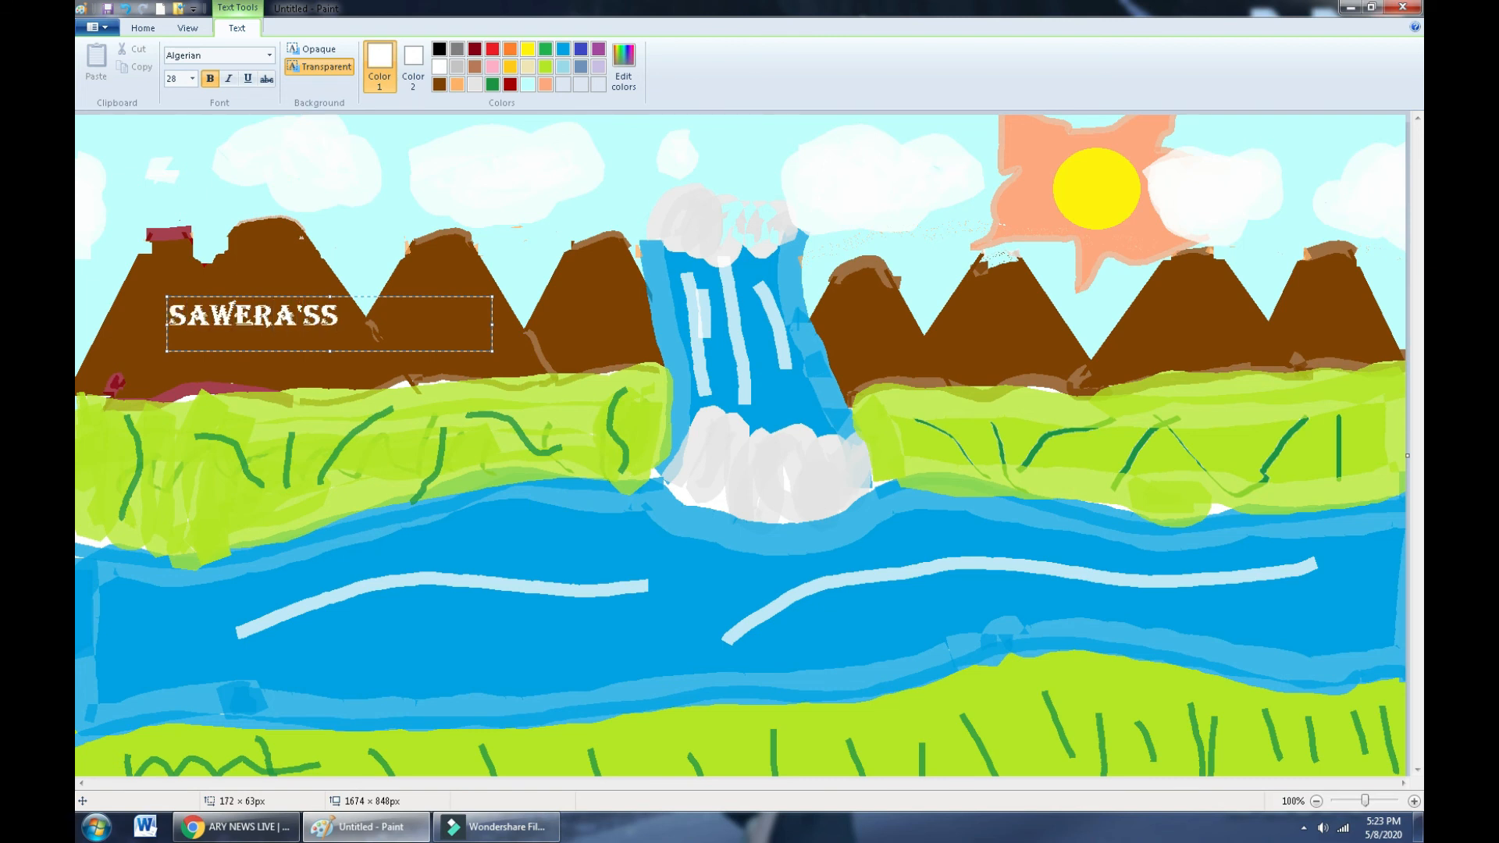
pyautogui.write("'S SENERY")
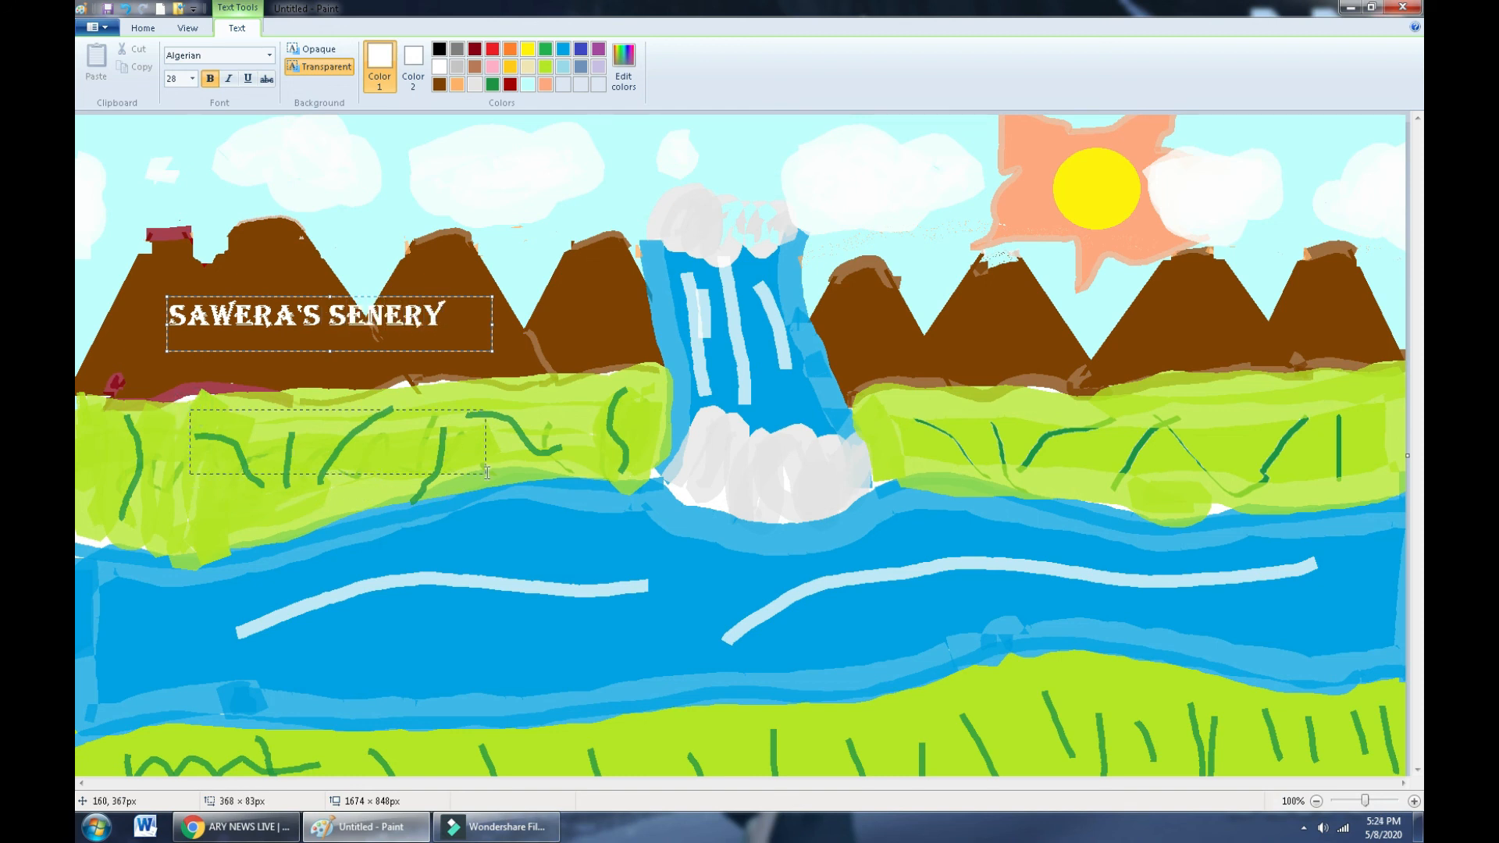
pyautogui.moveTo(188, 407); pyautogui.dragTo(551, 466)
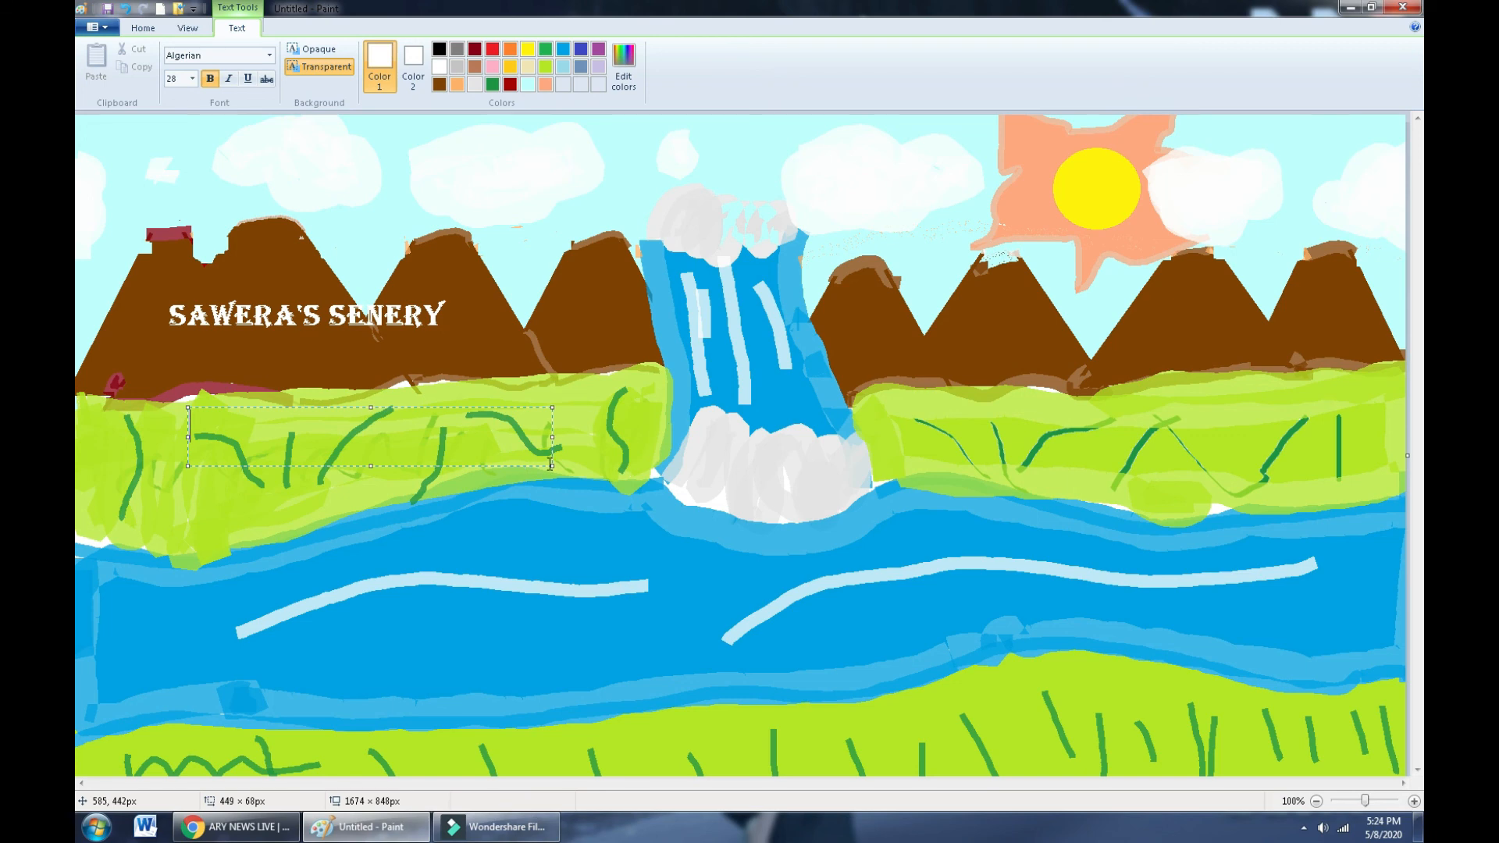